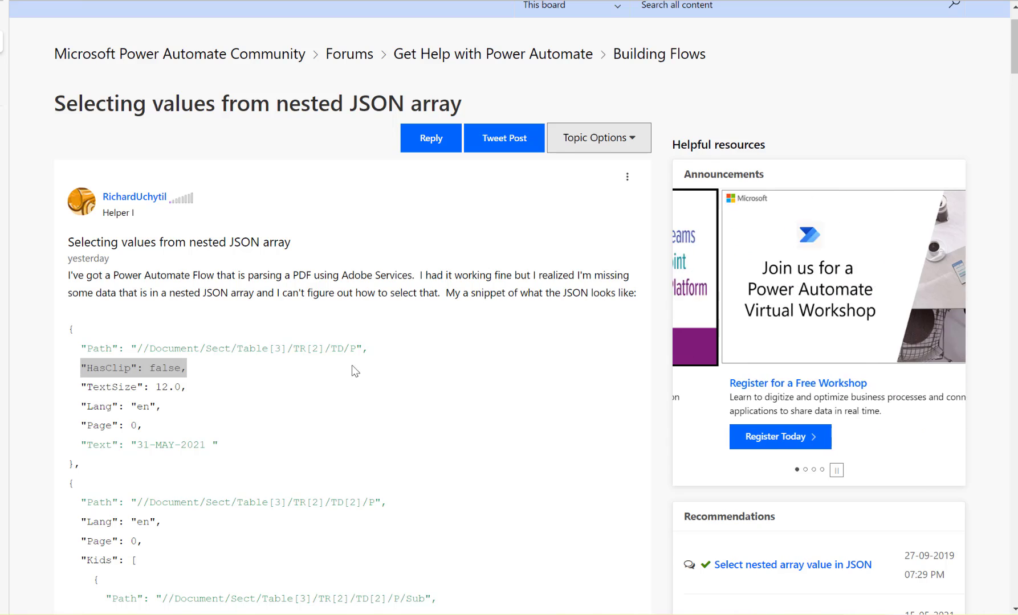
Examine the forum question's nested JSON snippet, especially the Kids array, and the flow screenshot with its Select mapping.
scroll(320, 234, down, 2)
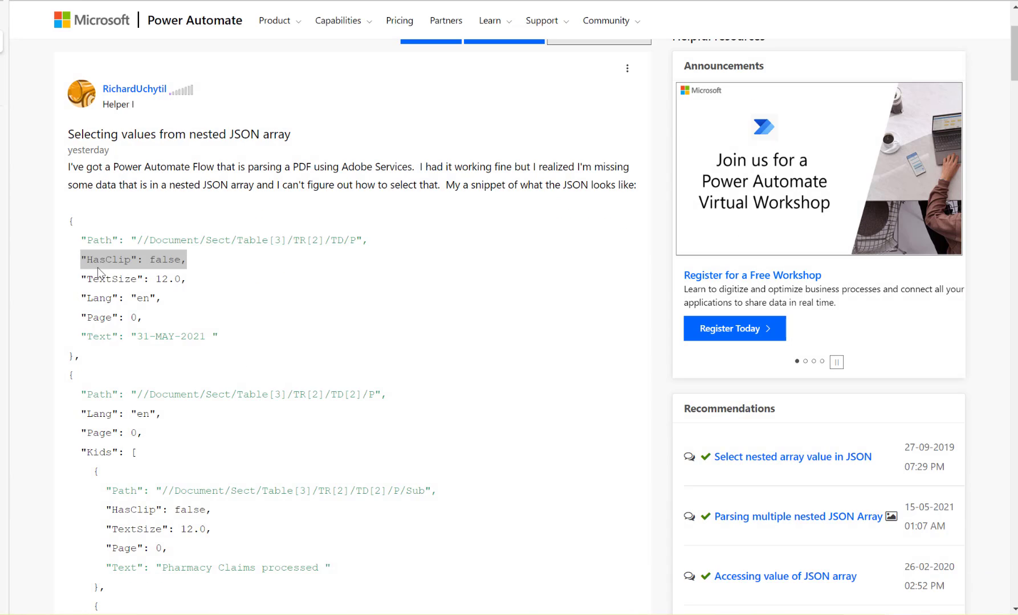
click(71, 263)
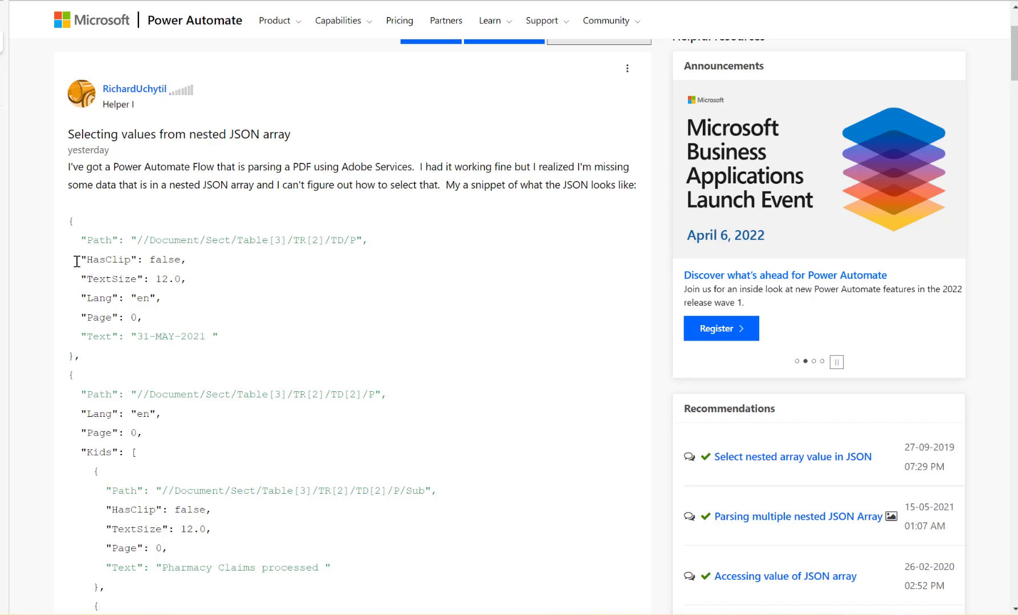
drag(77, 262, 220, 291)
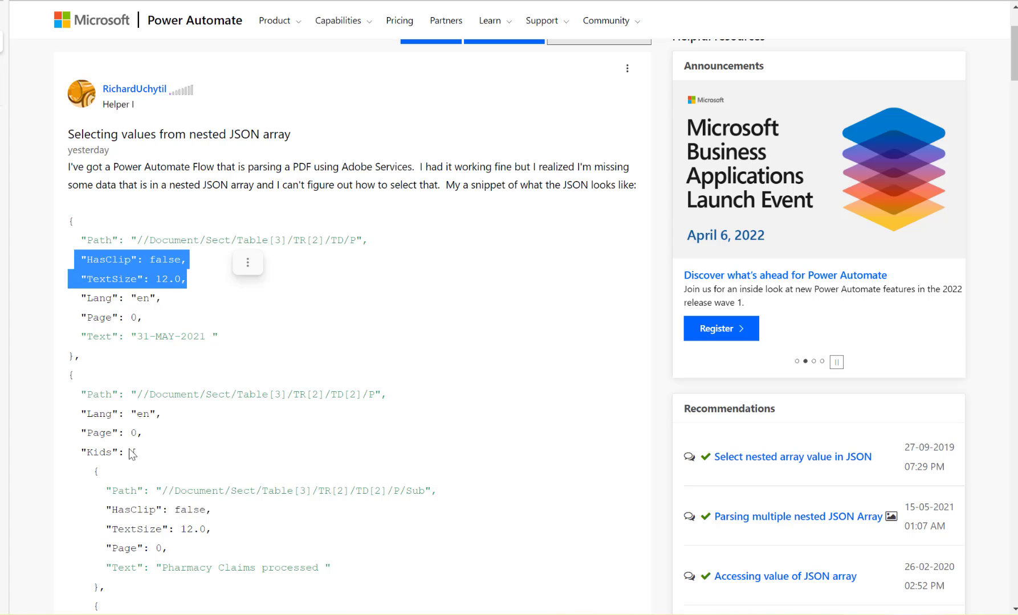
drag(80, 413, 187, 439)
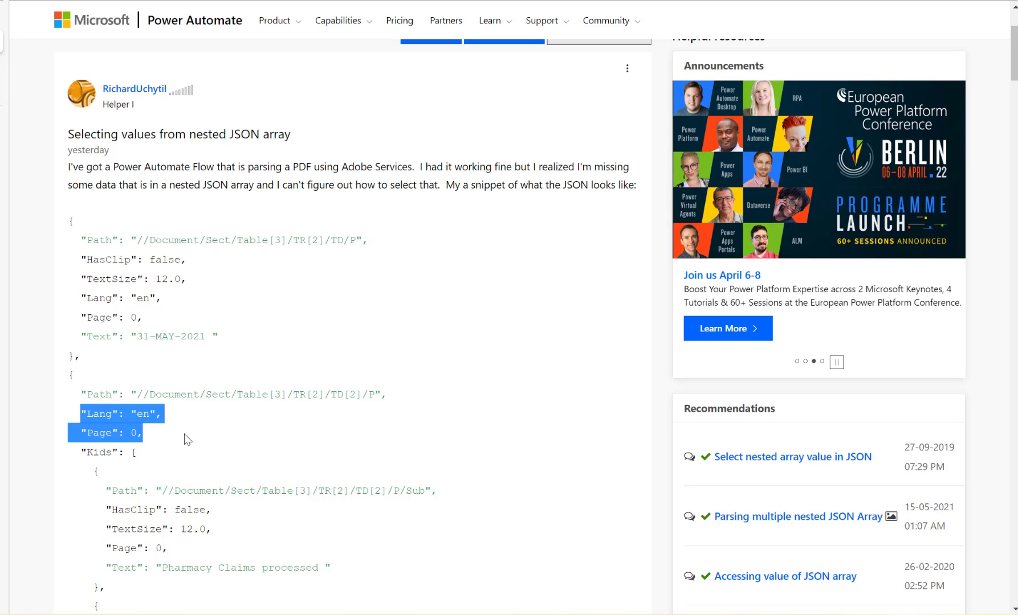
scroll(245, 422, down, 2)
click(82, 322)
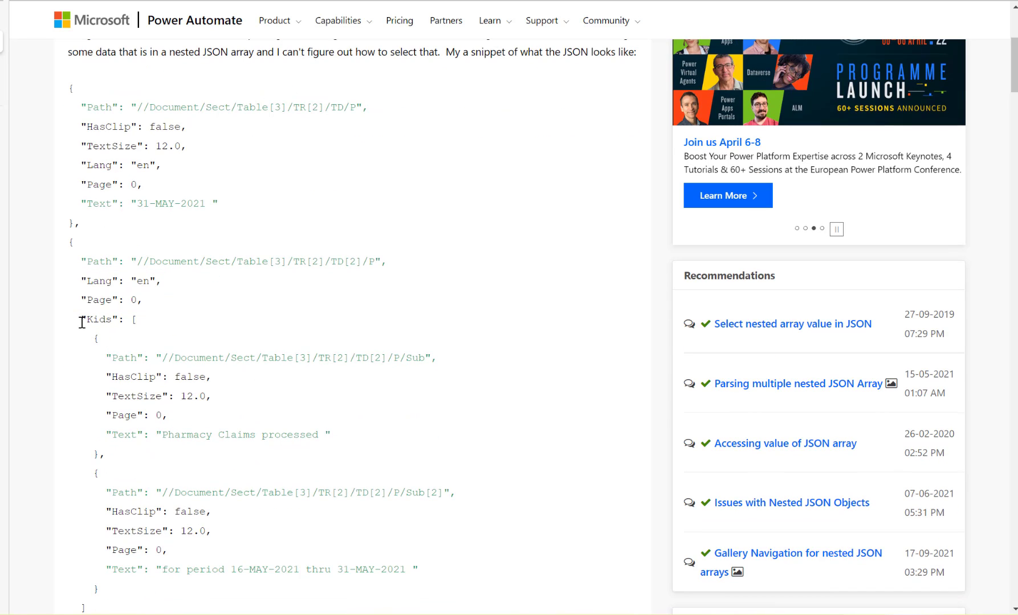
drag(82, 323, 140, 322)
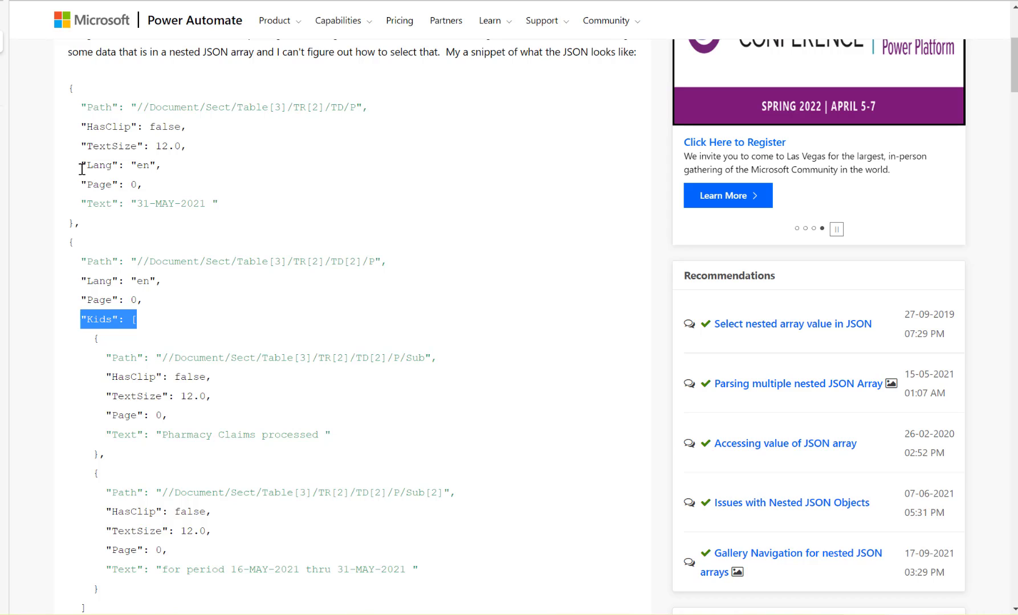
drag(82, 169, 171, 172)
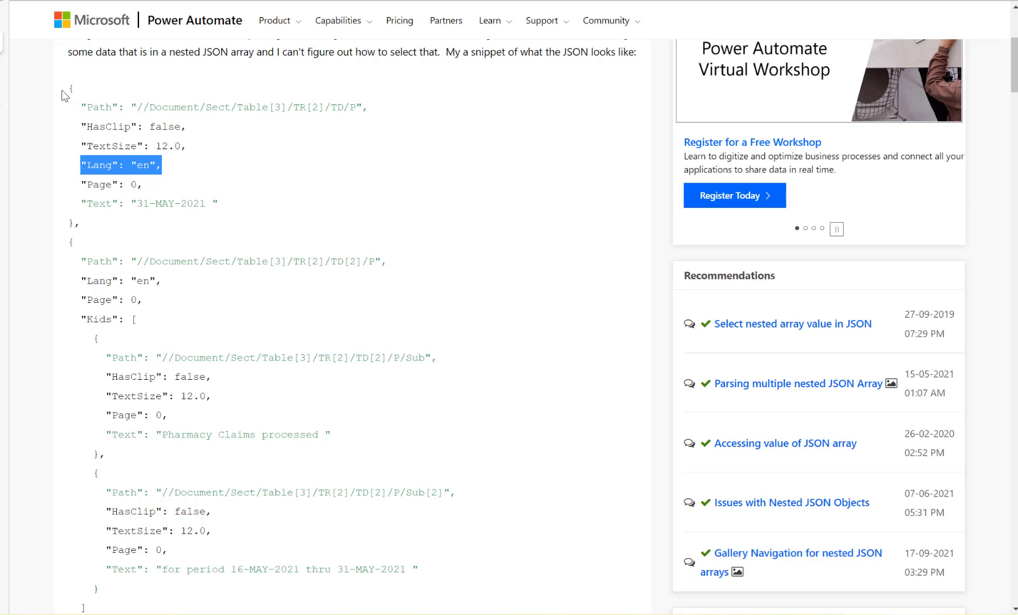
scroll(579, 357, down, 12)
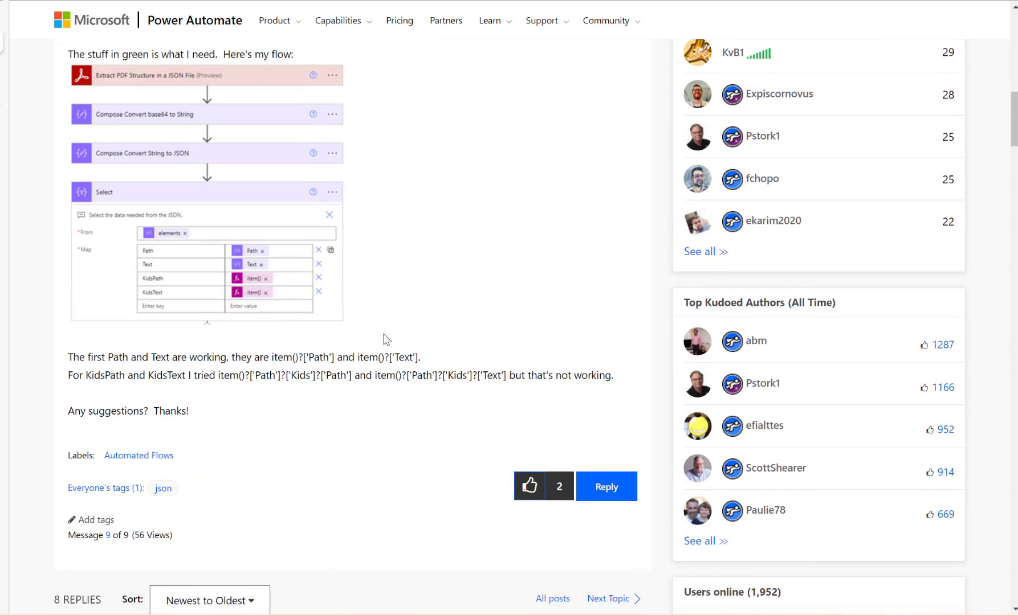
scroll(386, 340, up, 3)
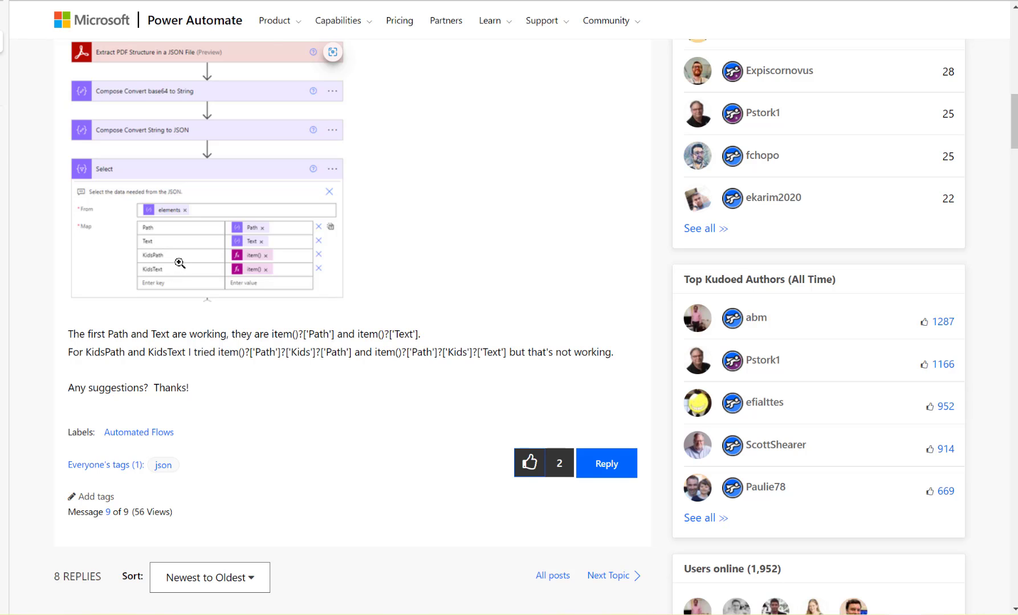
scroll(180, 263, up, 10)
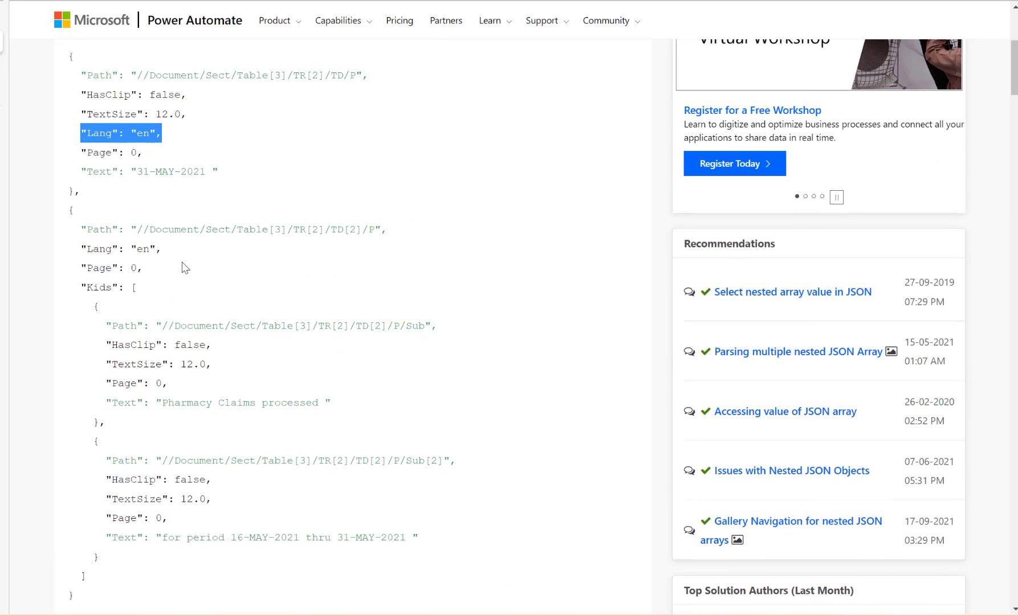
Copy the complete JSON snippet from the forum post, from the first opening brace to the last closing brace.
scroll(185, 267, up, 3)
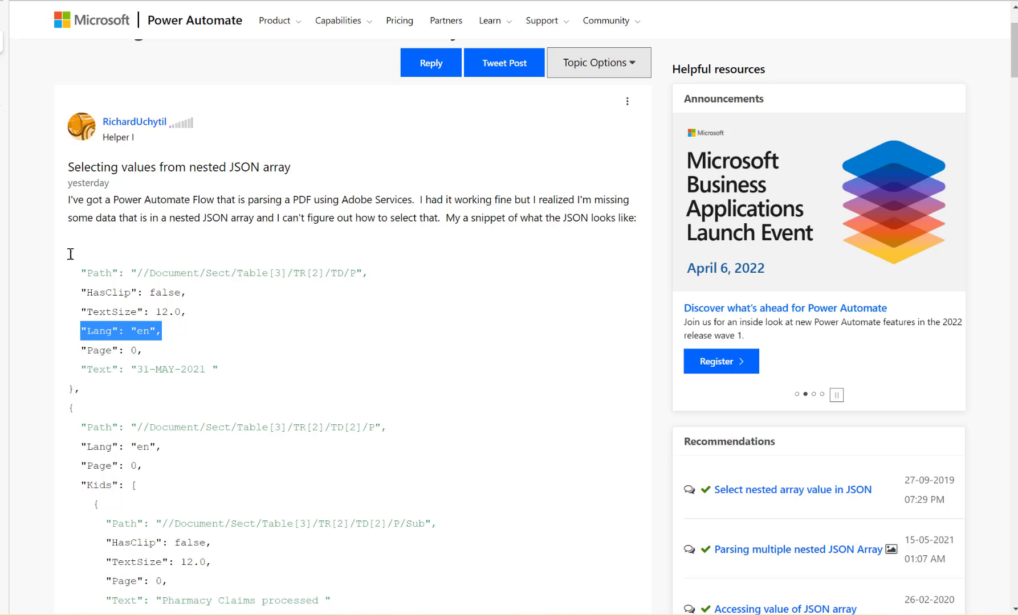
drag(68, 254, 118, 597)
key(ctrl+c)
scroll(220, 494, down, 6)
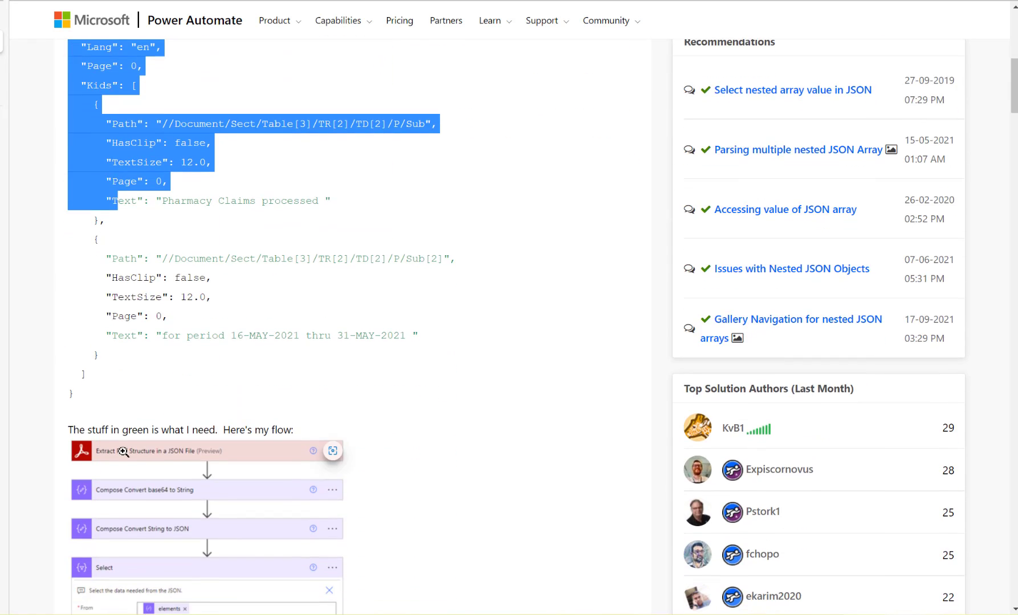
shift+click(94, 401)
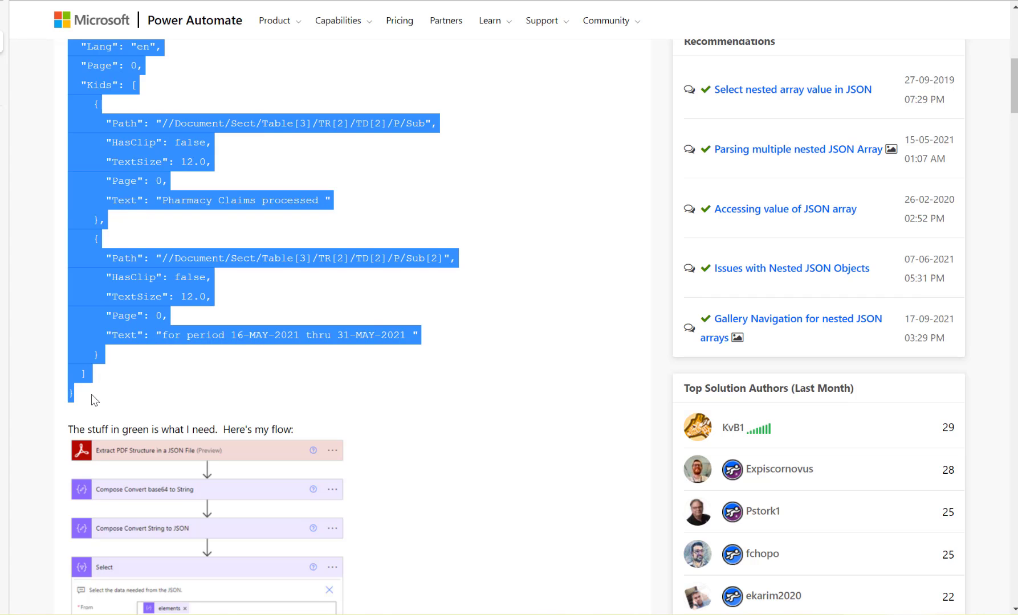
click(188, 308)
Switch to the online JSON viewer, paste the copied snippet as text and format it.
click(1, 72)
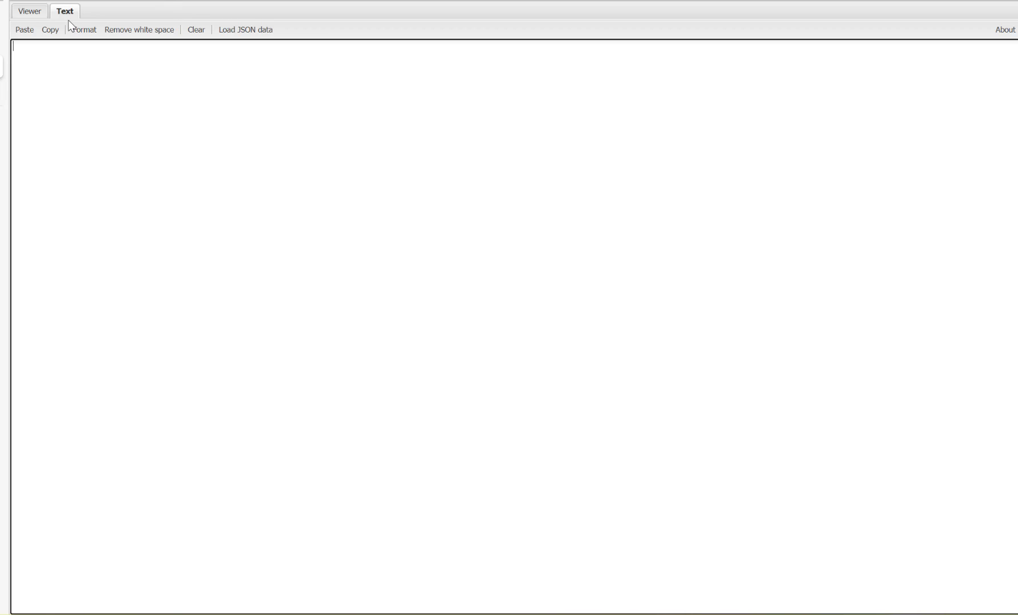
click(100, 73)
key(ctrl+v)
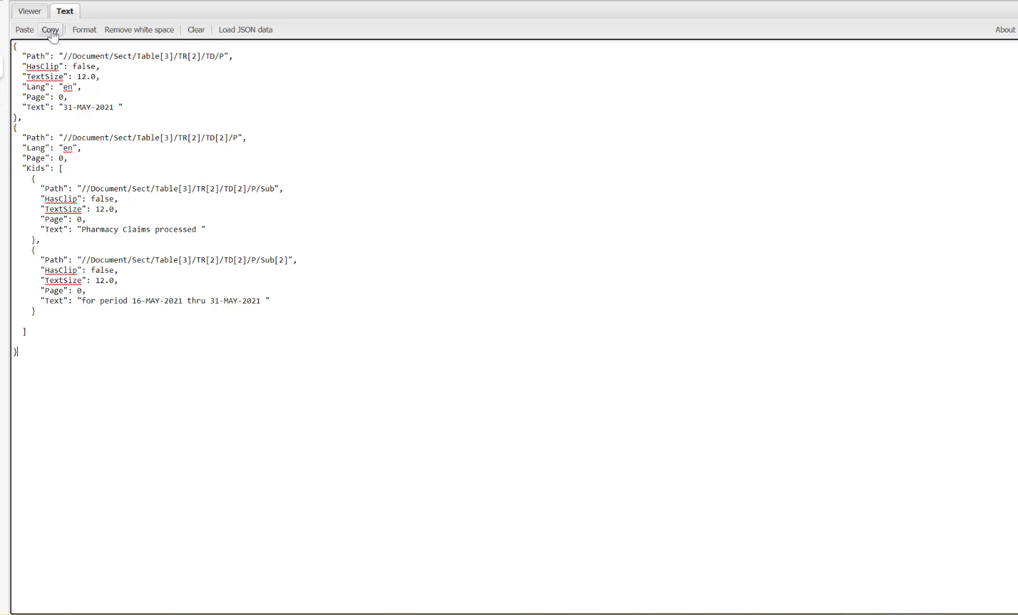
click(85, 31)
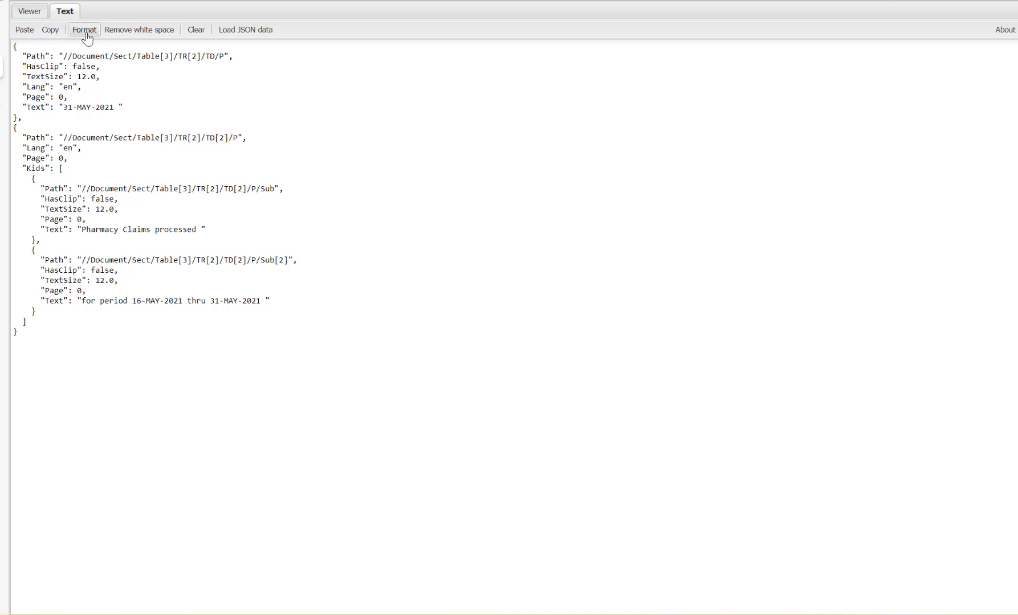
Show the JSON as a tree and expand the Kids array and its item 0.
click(33, 12)
click(35, 79)
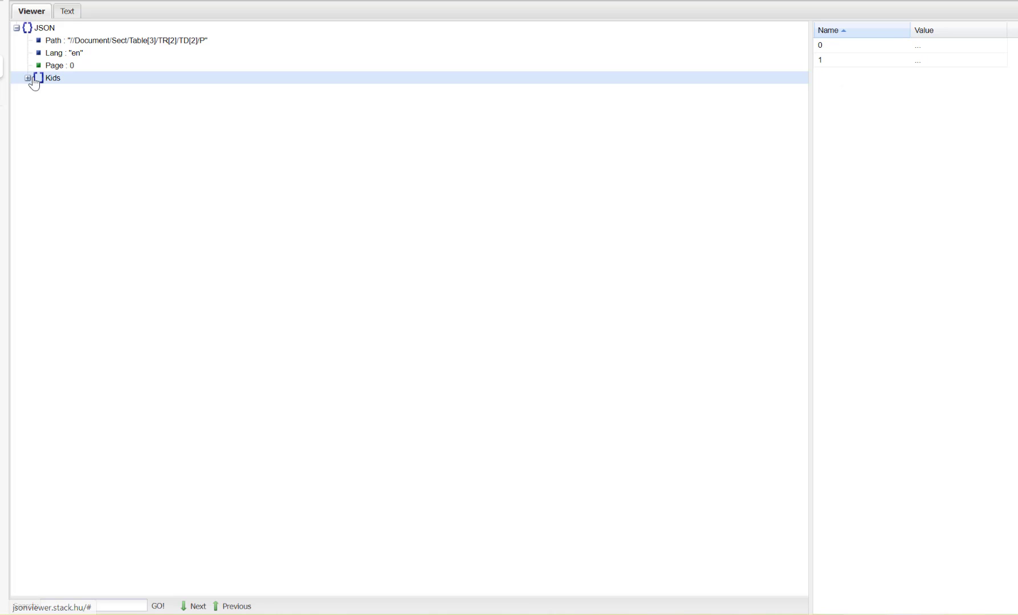
click(28, 79)
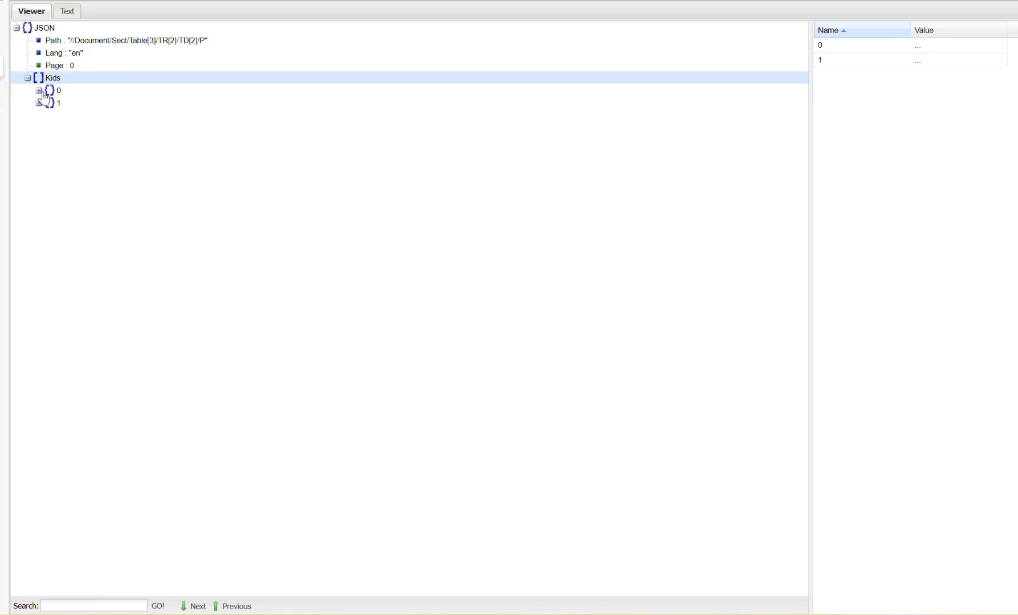
click(39, 91)
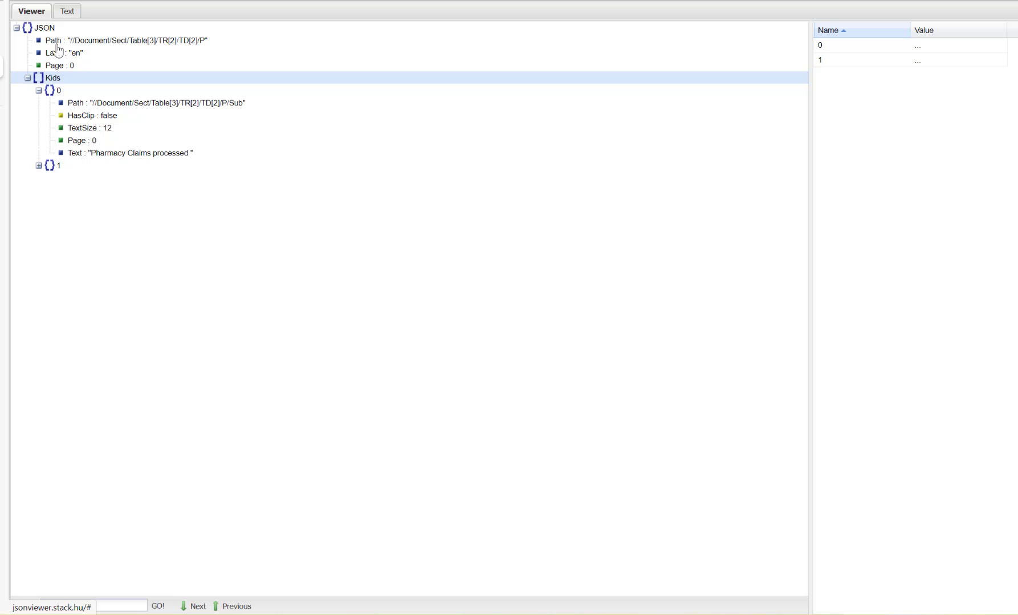
Compare the properties of the two top-level objects in the JSON text with the tree, checking HasClip and TextSize.
click(65, 12)
drag(21, 67, 132, 71)
drag(25, 77, 101, 76)
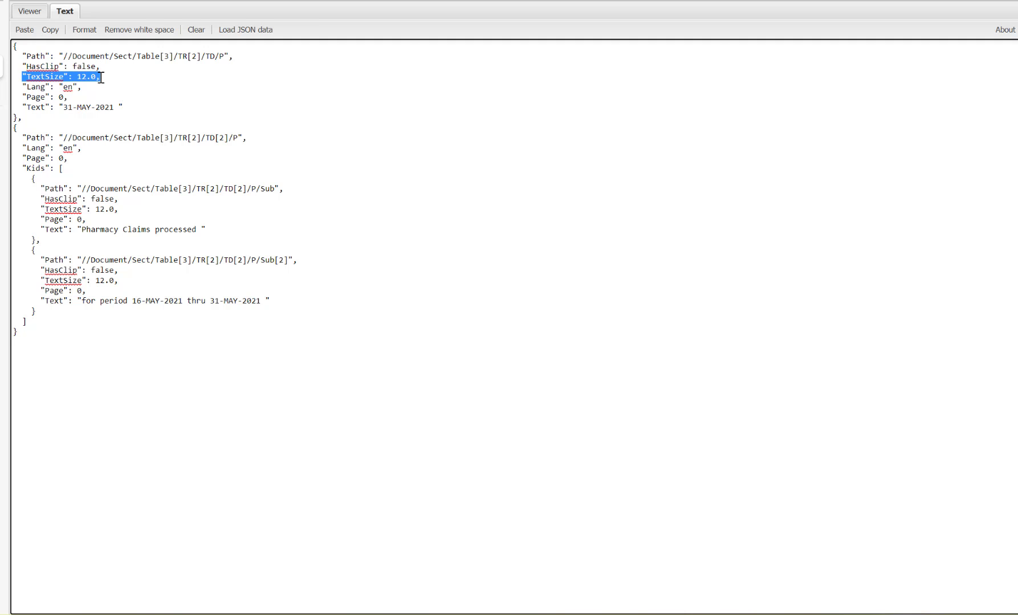
click(31, 11)
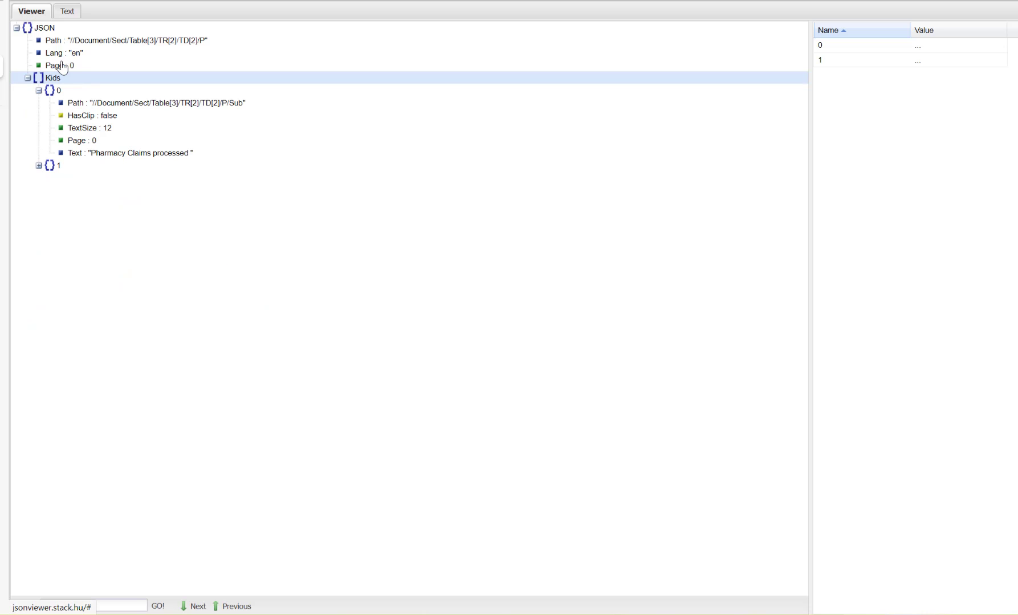
click(67, 12)
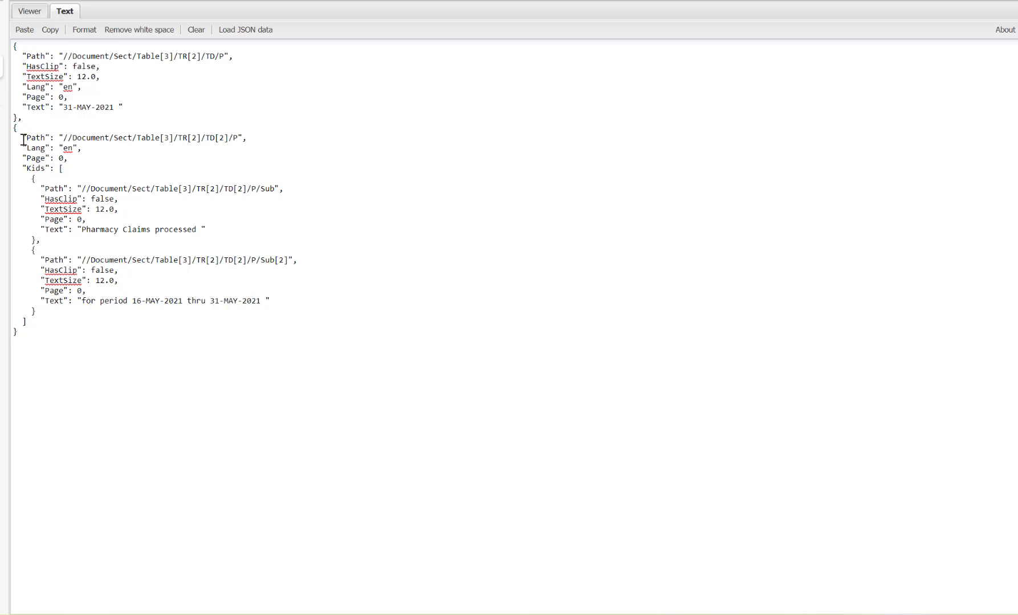
drag(21, 137, 89, 164)
click(97, 162)
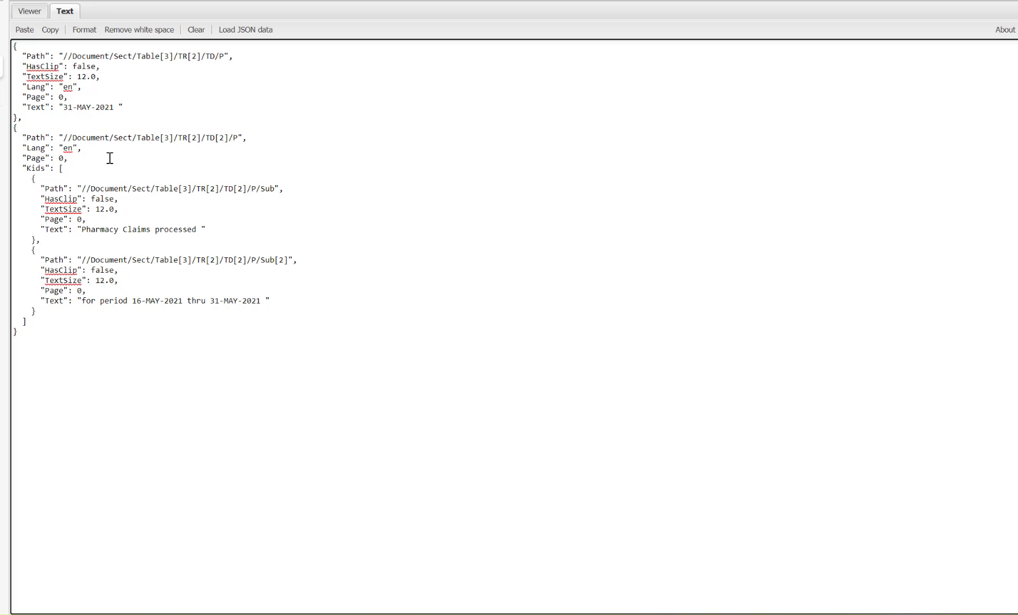
Copy the HasClip and TextSize lines from the first object into the second object, below its Path line, and align their indentation.
drag(23, 66, 116, 77)
key(ctrl+c)
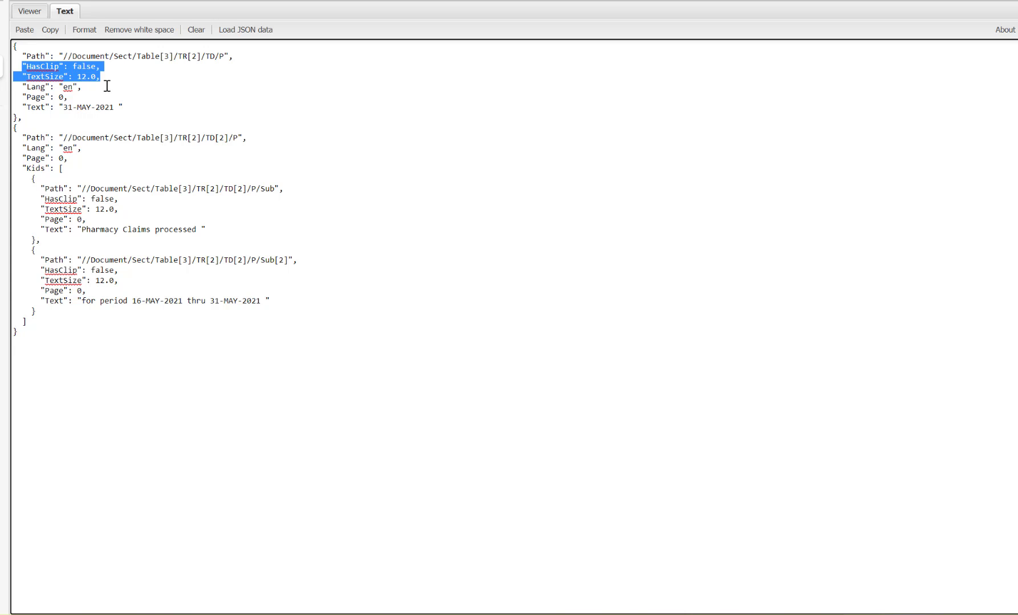
click(74, 159)
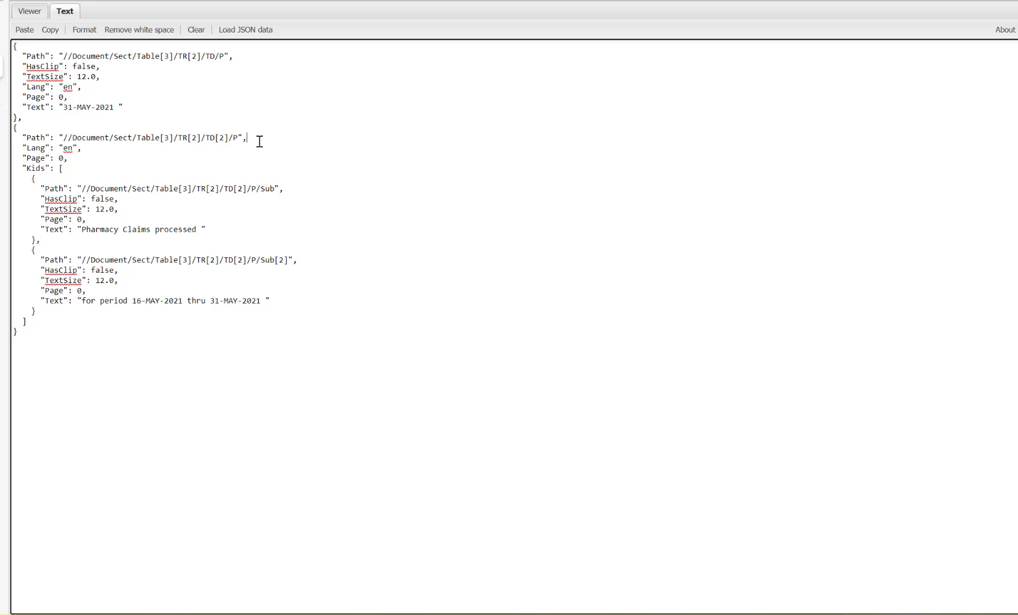
key(Return)
key(ctrl+v)
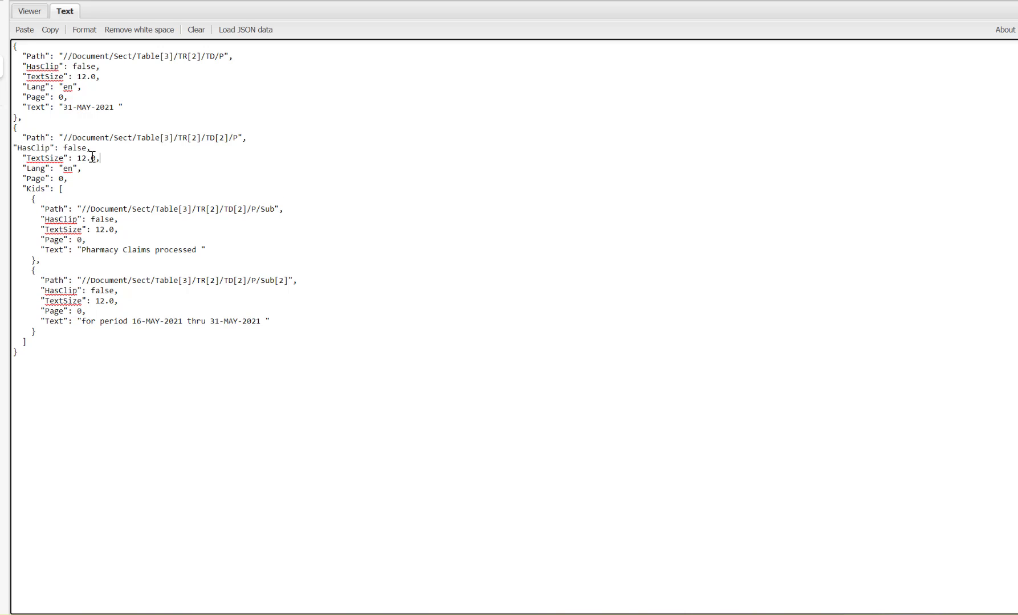
click(18, 147)
text(")
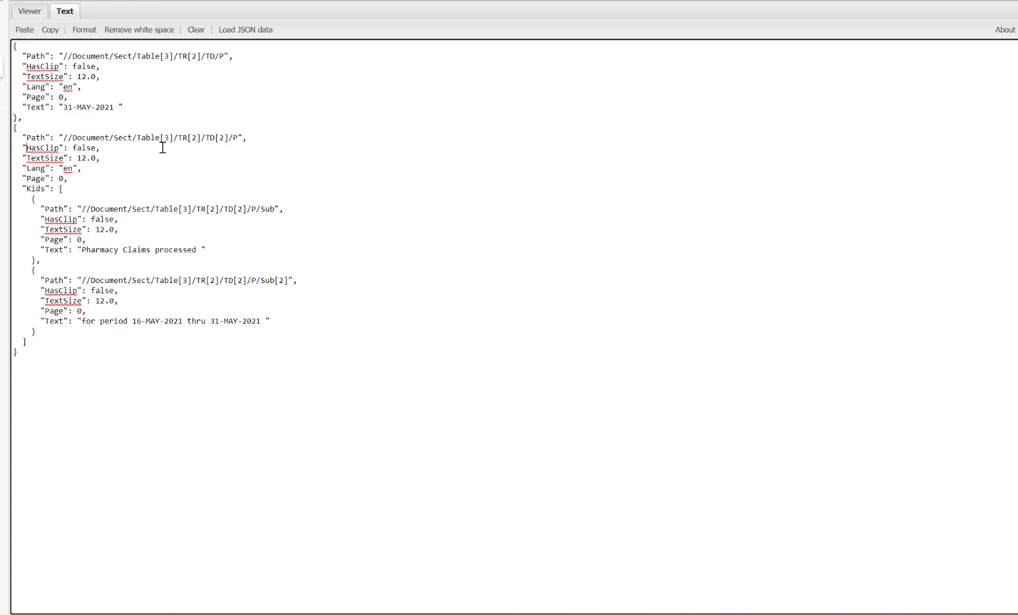
Reformat the edited JSON and inspect both Kids items and the root node in the tree.
click(81, 33)
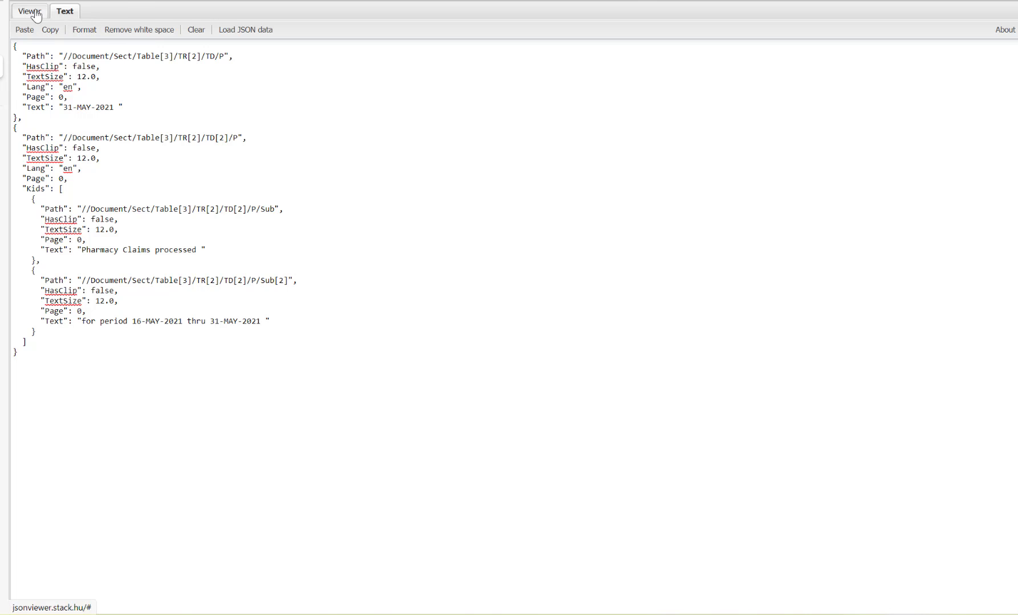
click(35, 14)
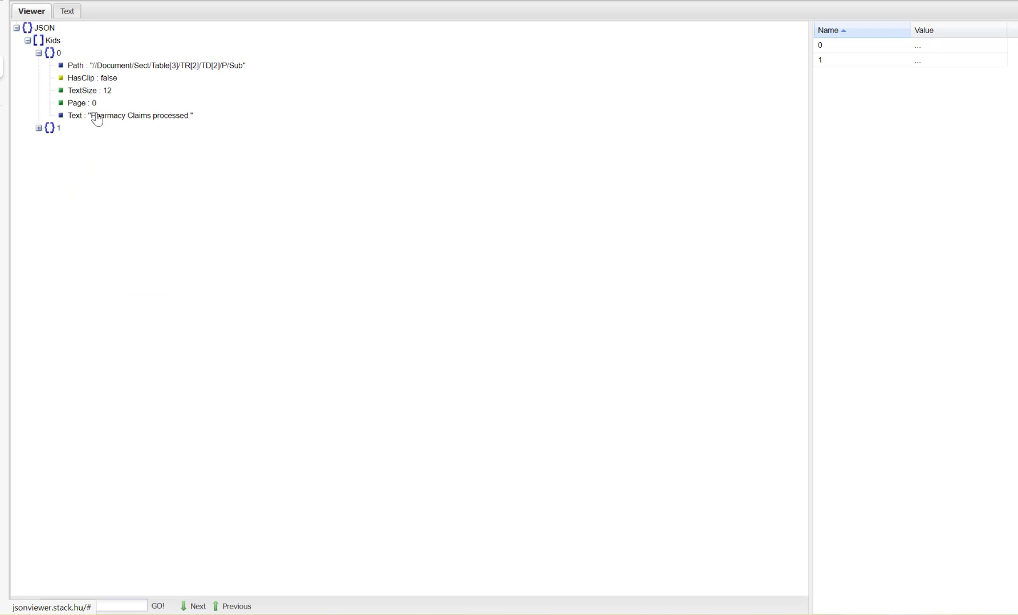
click(39, 128)
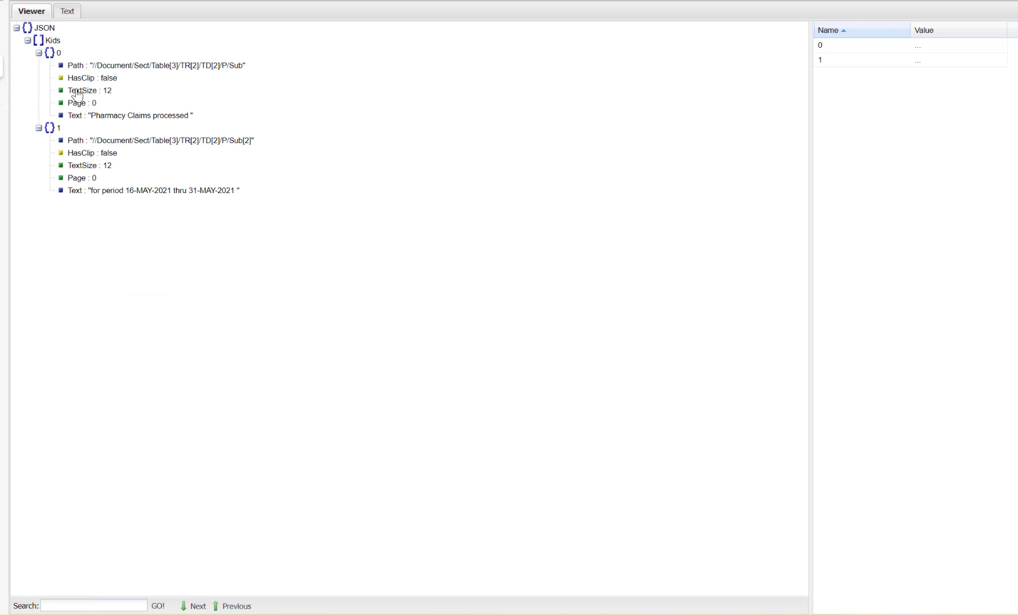
click(39, 53)
click(39, 53)
click(16, 27)
click(17, 28)
Check the JSON text against the tree again, collapsing Kids item 0 and toggling the Kids array.
click(78, 18)
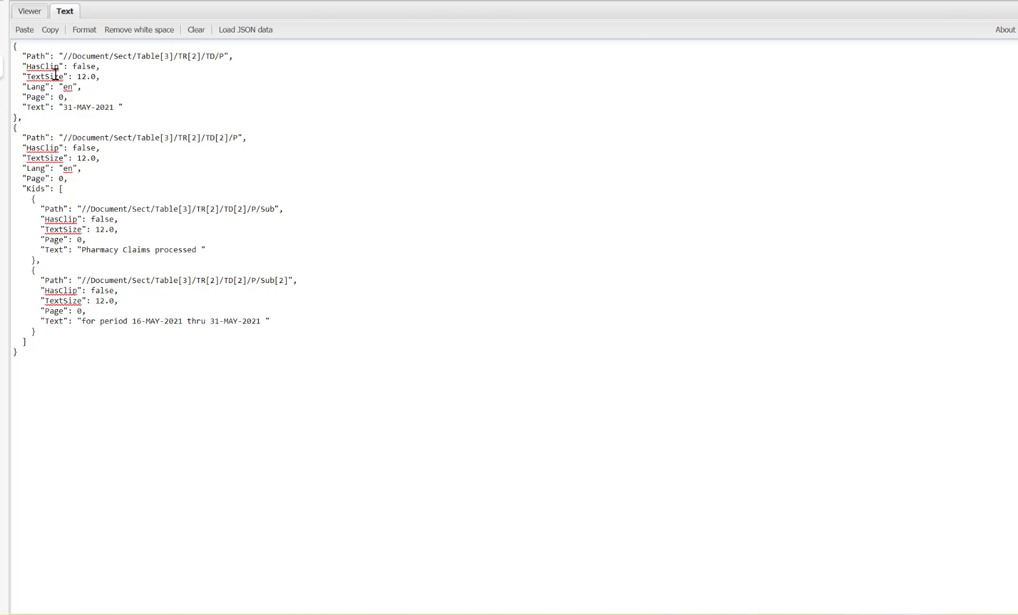
click(87, 40)
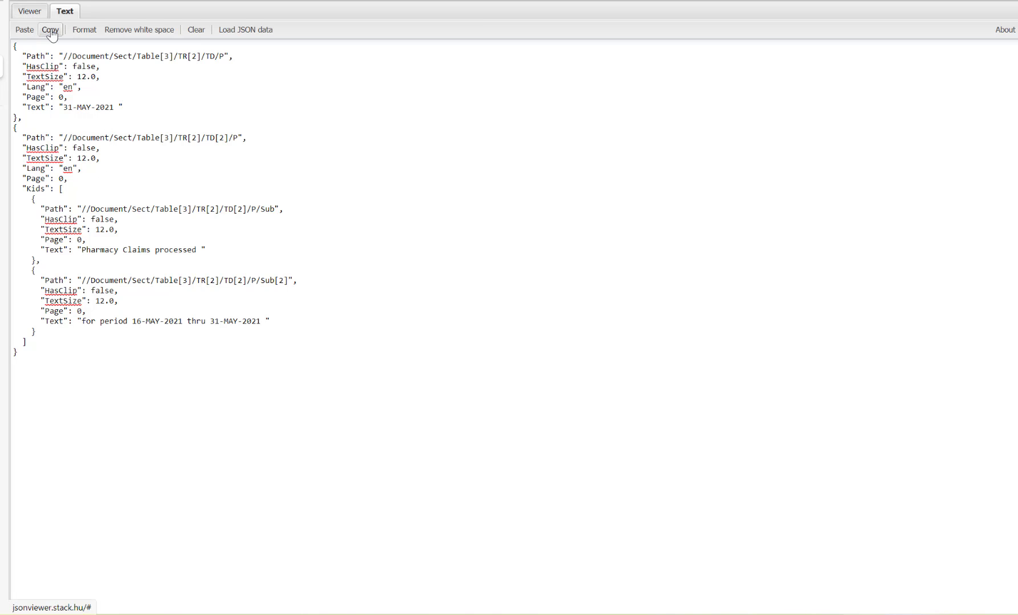
click(23, 14)
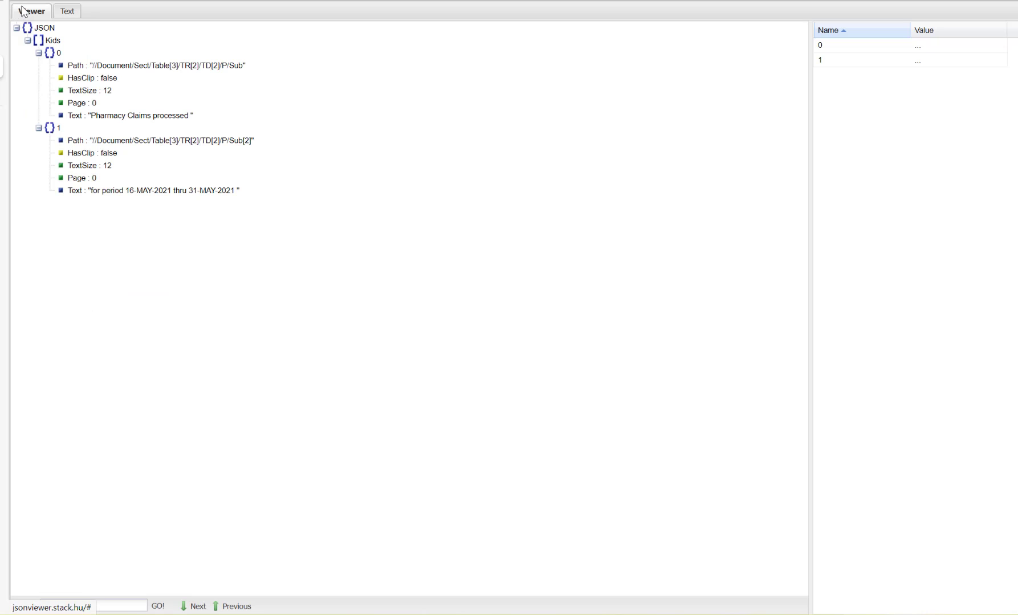
click(39, 53)
click(28, 41)
click(27, 41)
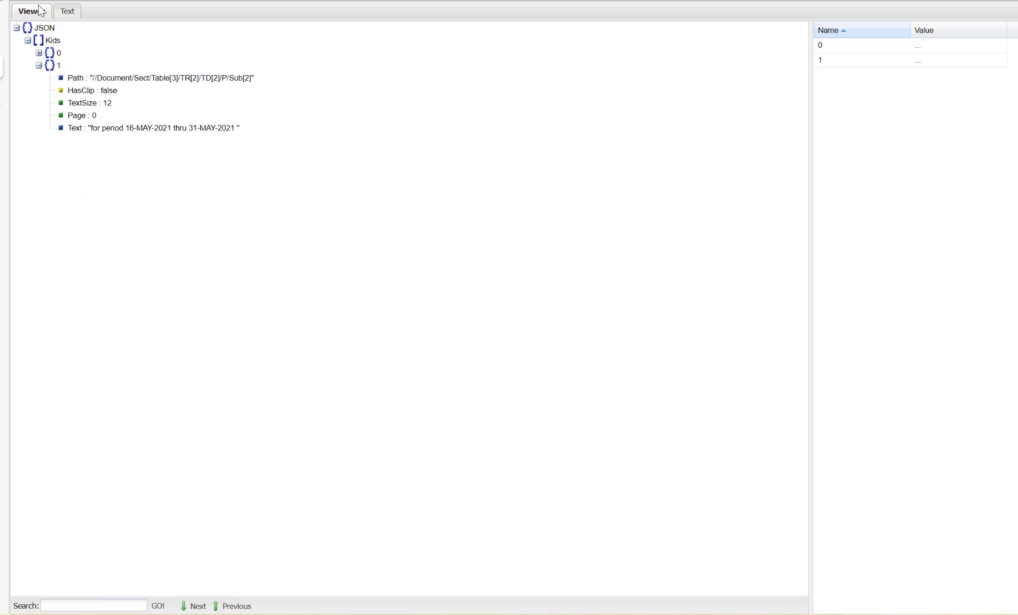
Wrap the two top-level objects of the JSON text in square brackets and expand array items 0 and 1 in the tree.
click(69, 12)
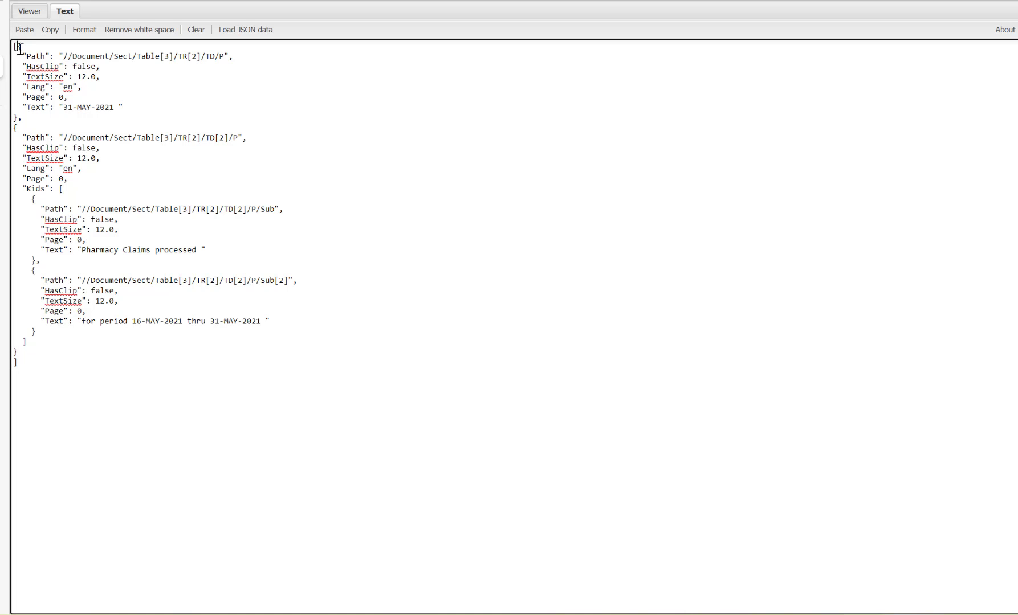
click(37, 15)
click(28, 41)
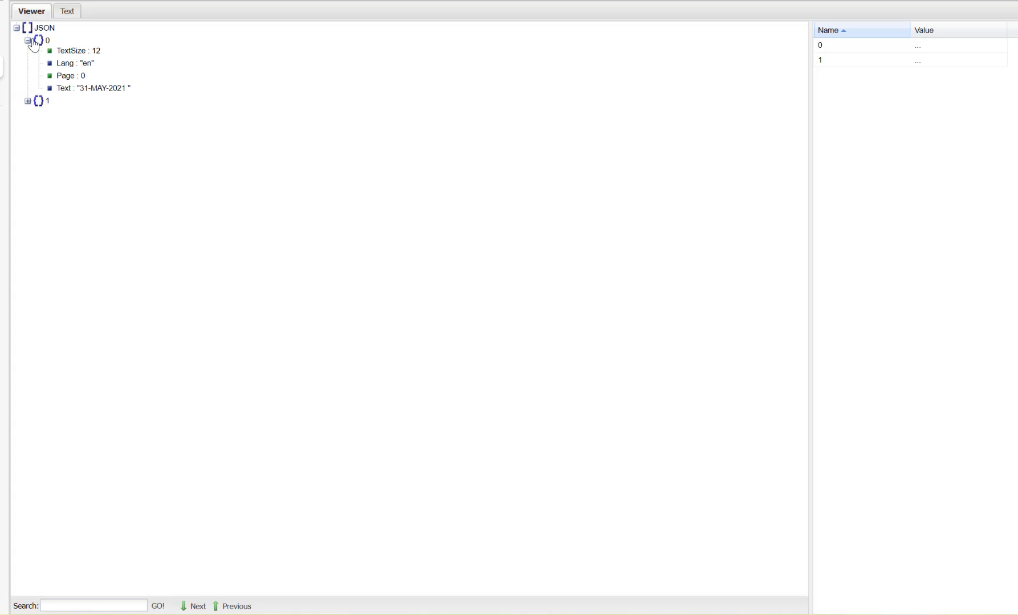
click(28, 128)
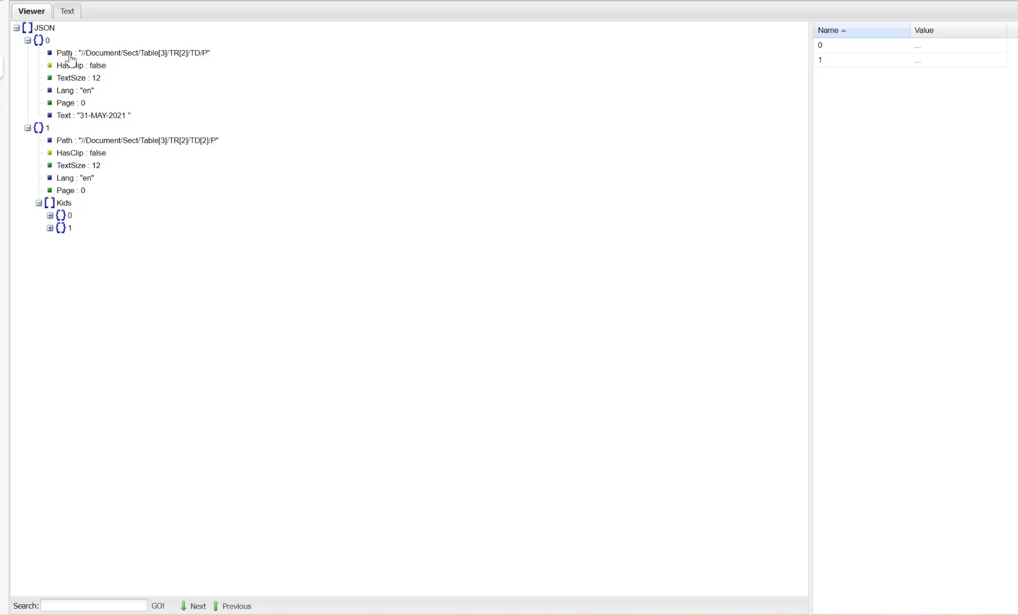
Copy the complete JSON array from the text view.
click(73, 12)
click(183, 166)
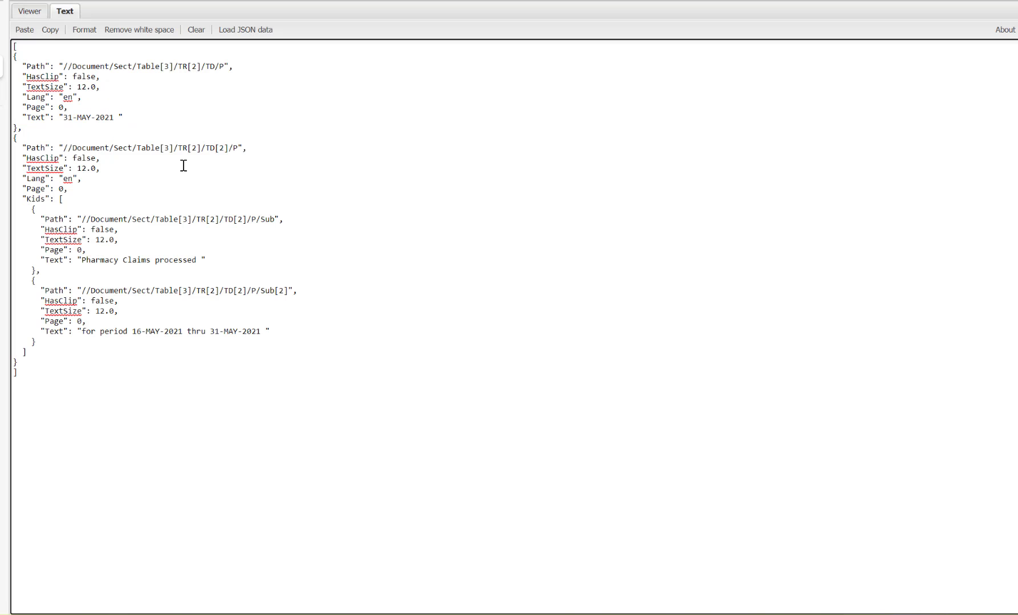
key(ctrl+a)
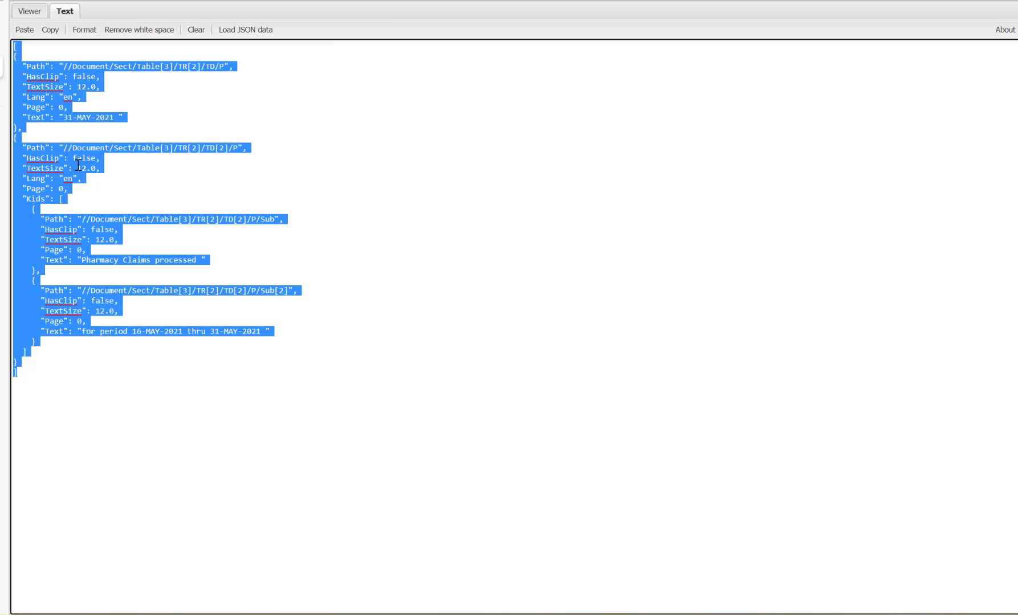
click(141, 101)
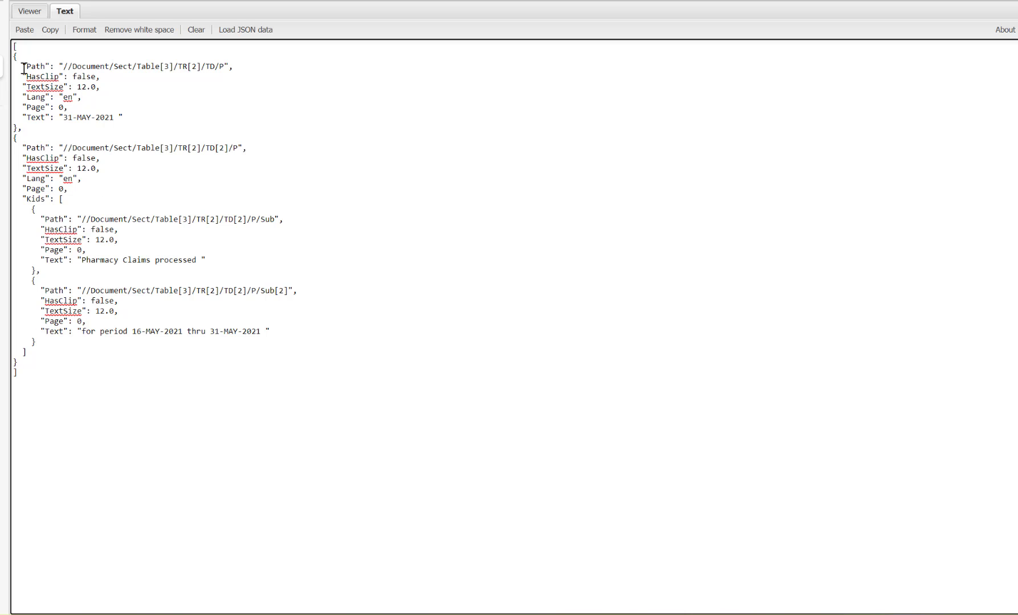
Examine the properties of both top-level objects and the Kids array in the text, and expand both Kids items in the tree.
drag(24, 66, 158, 118)
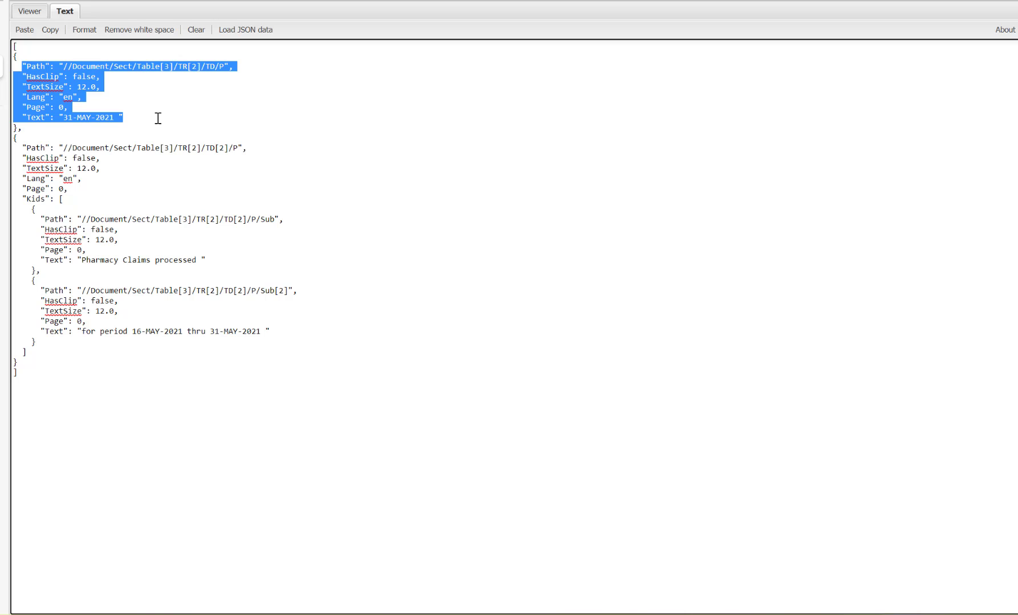
drag(22, 148, 89, 187)
drag(29, 196, 77, 202)
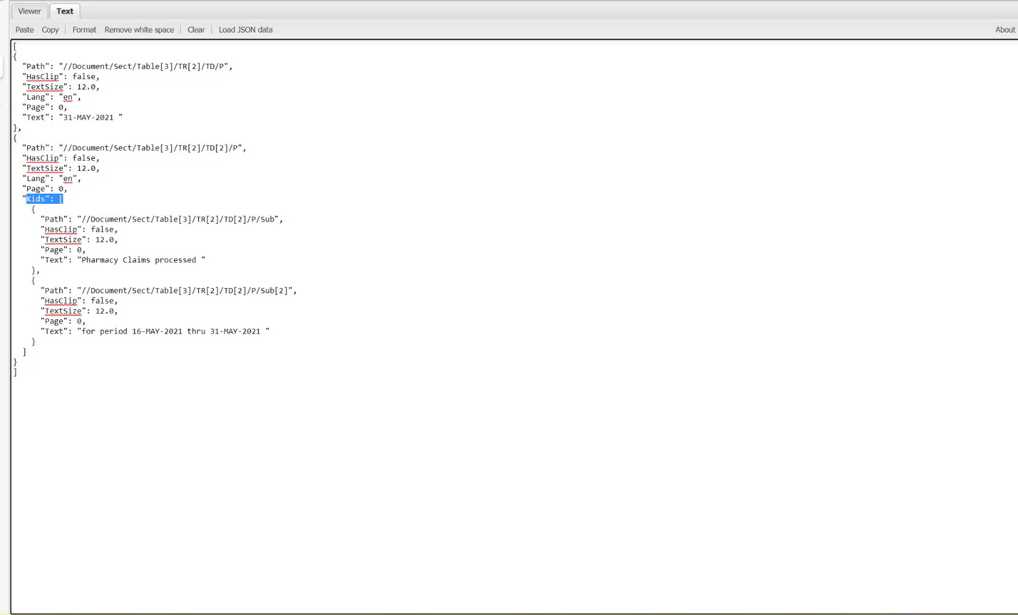
click(67, 94)
click(34, 13)
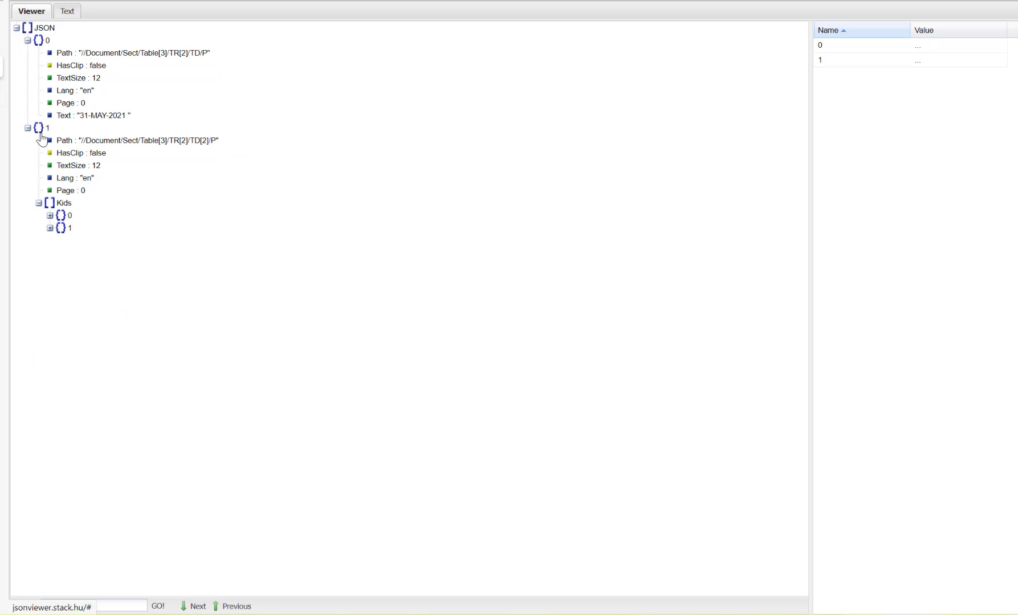
click(50, 216)
click(50, 291)
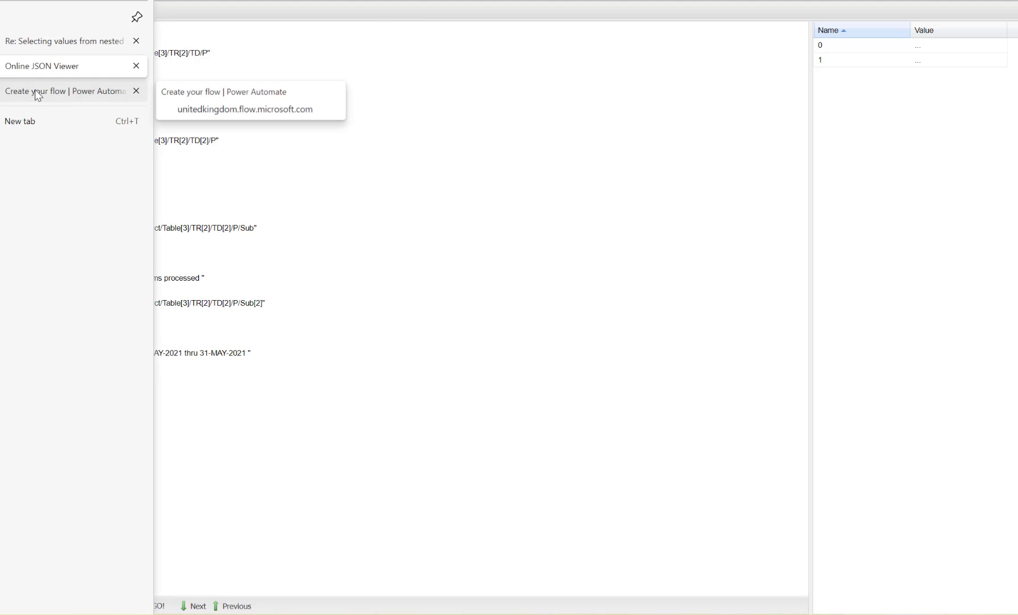
Switch to the Power Automate flow, add a Compose action with the copied JSON array as its inputs, and collapse it.
click(35, 92)
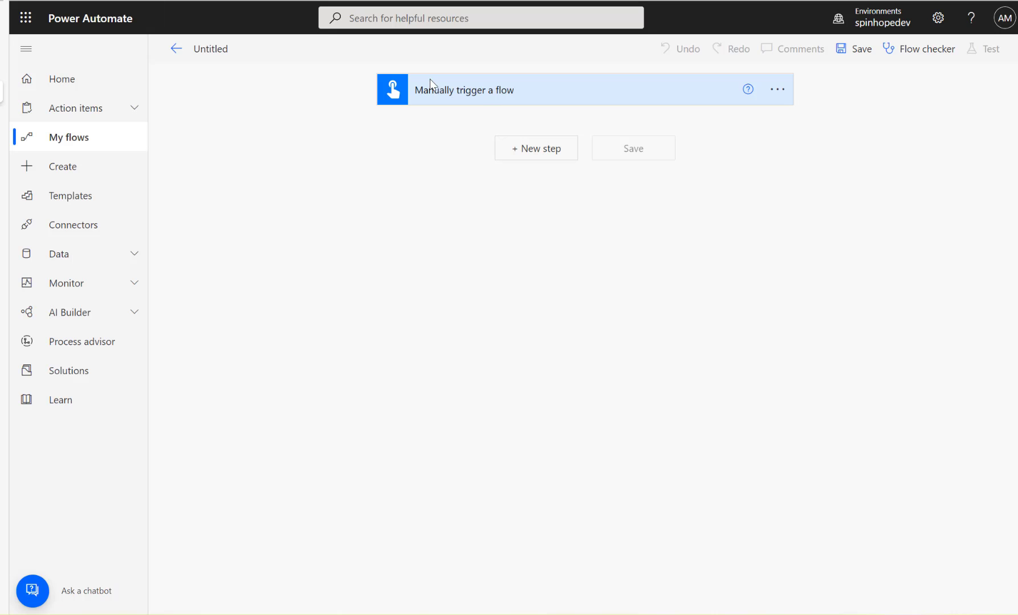
click(540, 150)
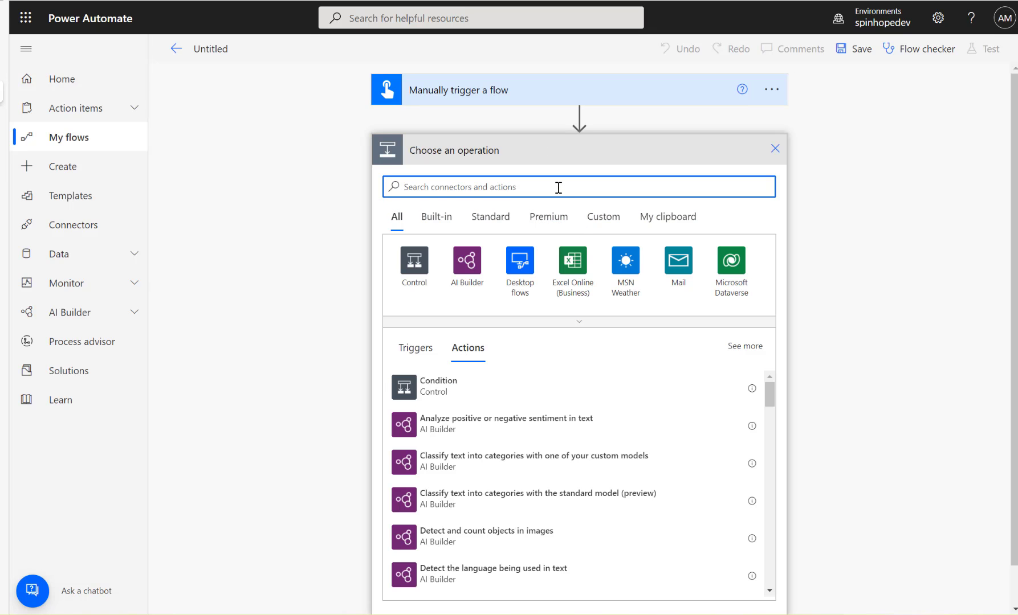
text(compose)
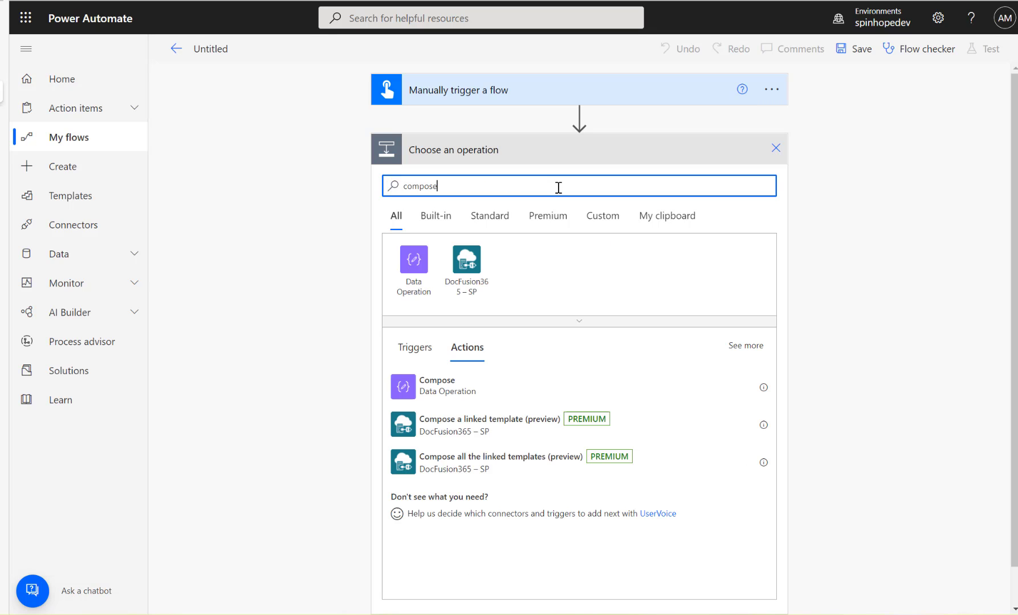
click(453, 387)
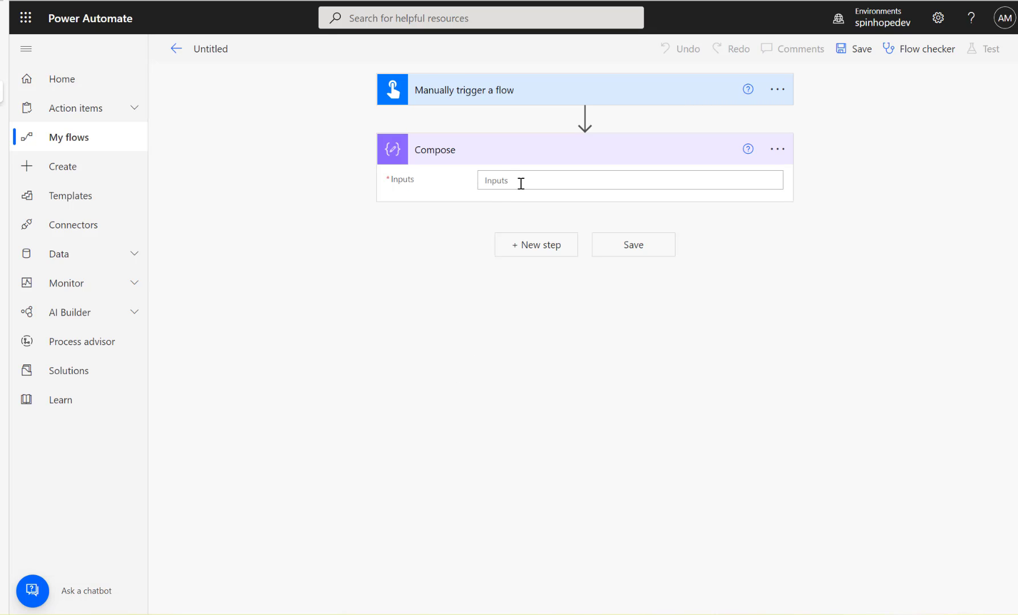
click(521, 183)
key(ctrl+v)
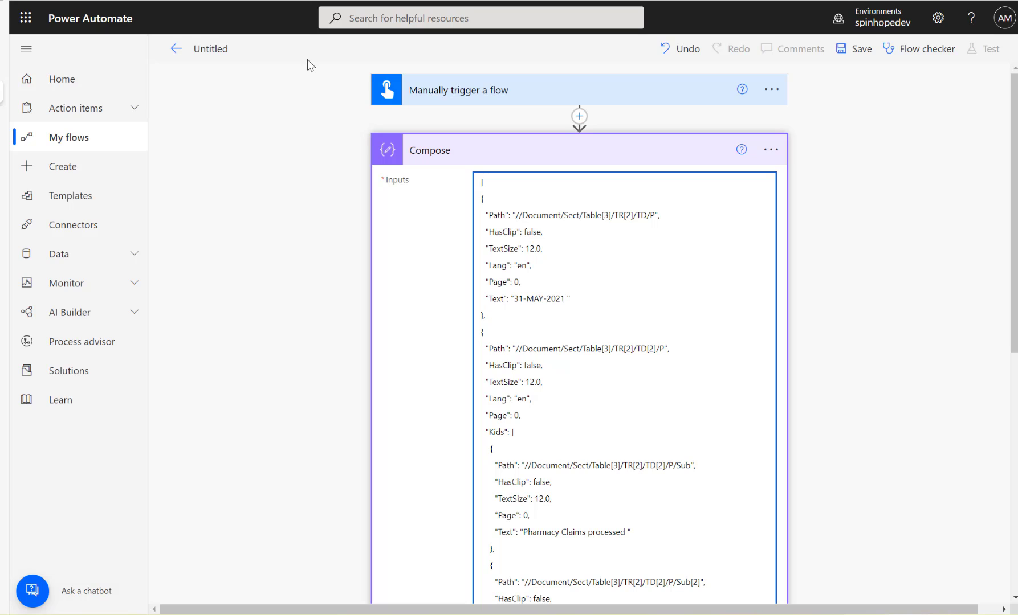
click(509, 151)
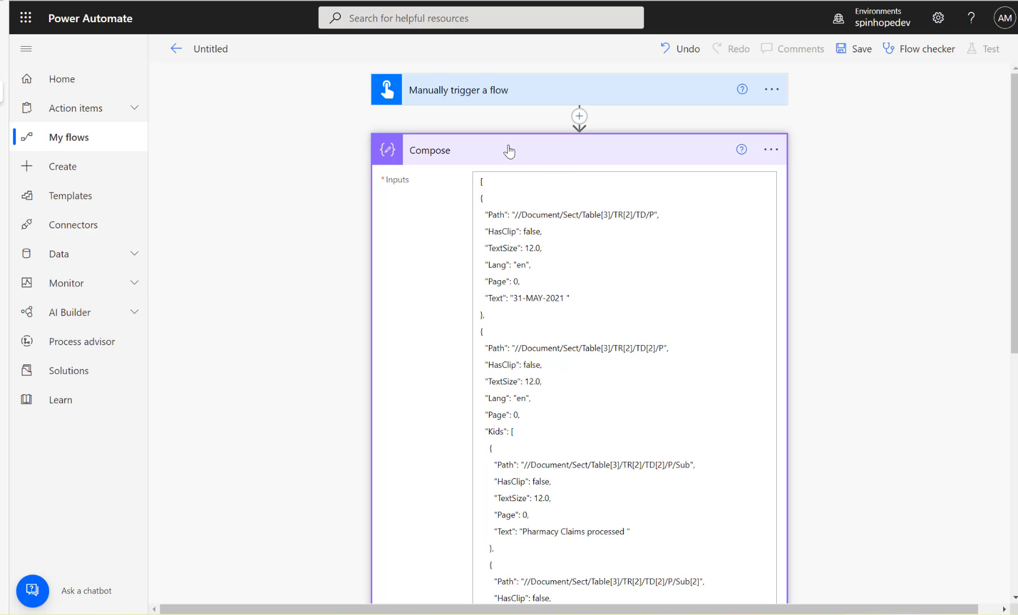
click(509, 151)
Name the flow "Demo JSON Iteration" and save it.
click(232, 45)
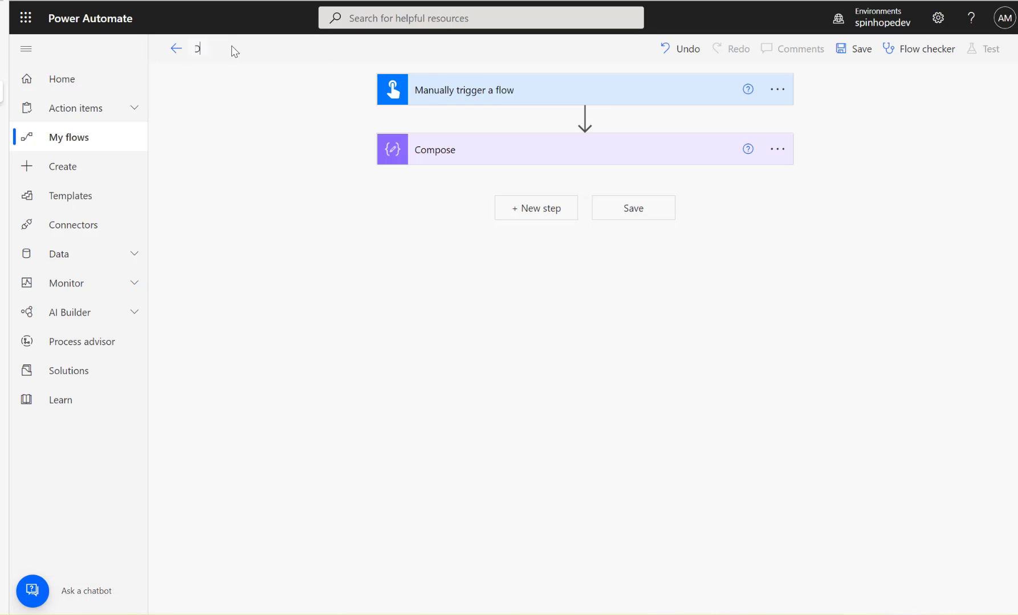
text(Demo JSON)
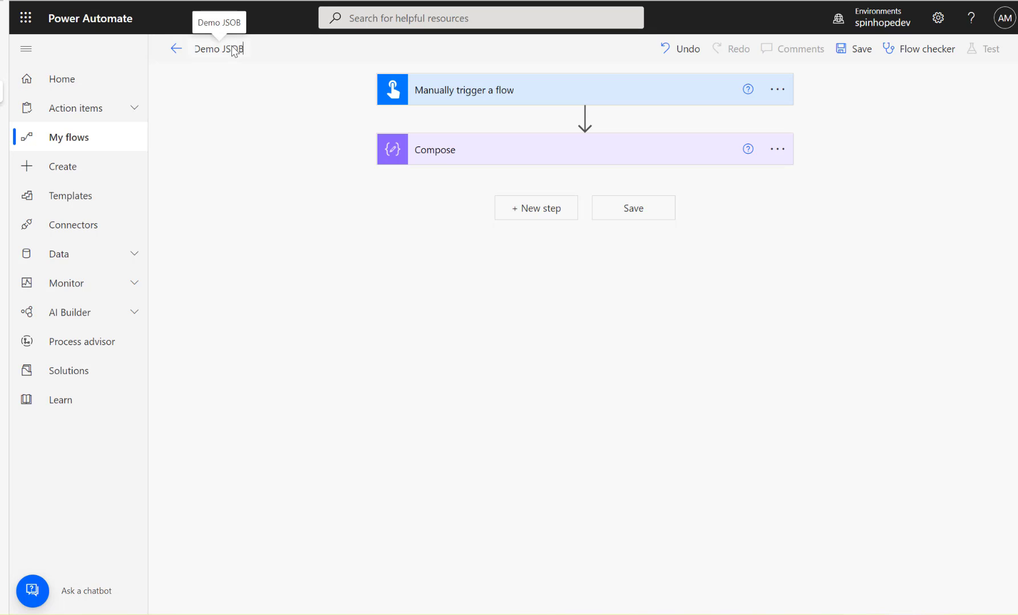
text( Iteration)
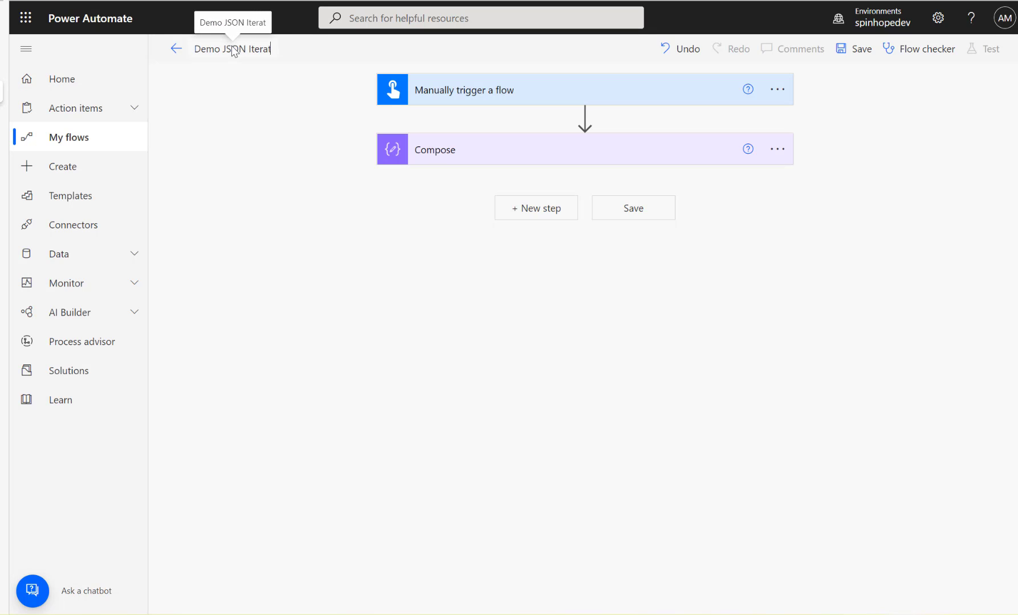
click(855, 51)
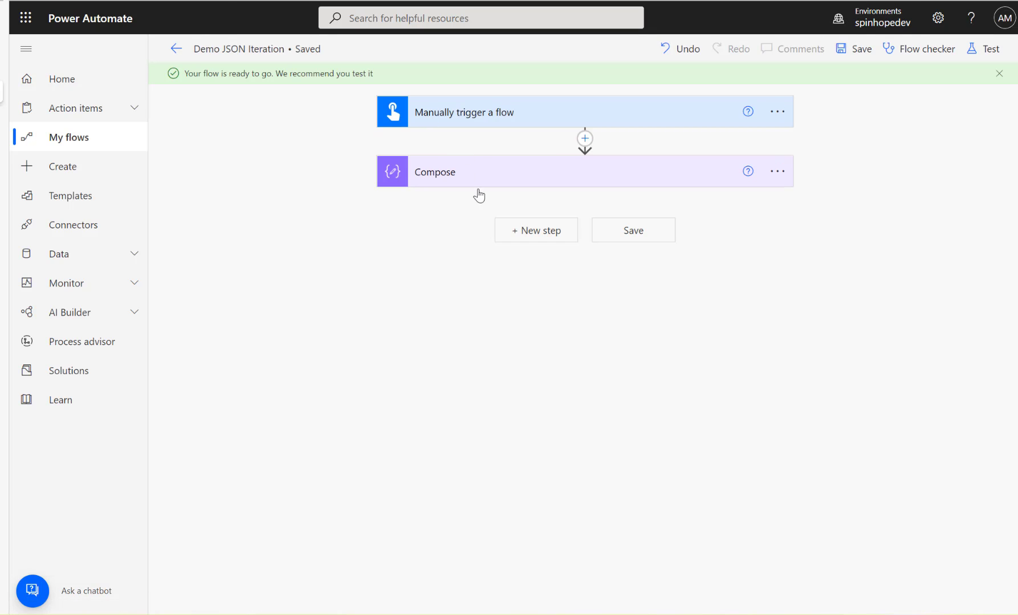
Add a Parse JSON action after Compose and set its Content to the Compose Outputs.
click(529, 231)
text(P)
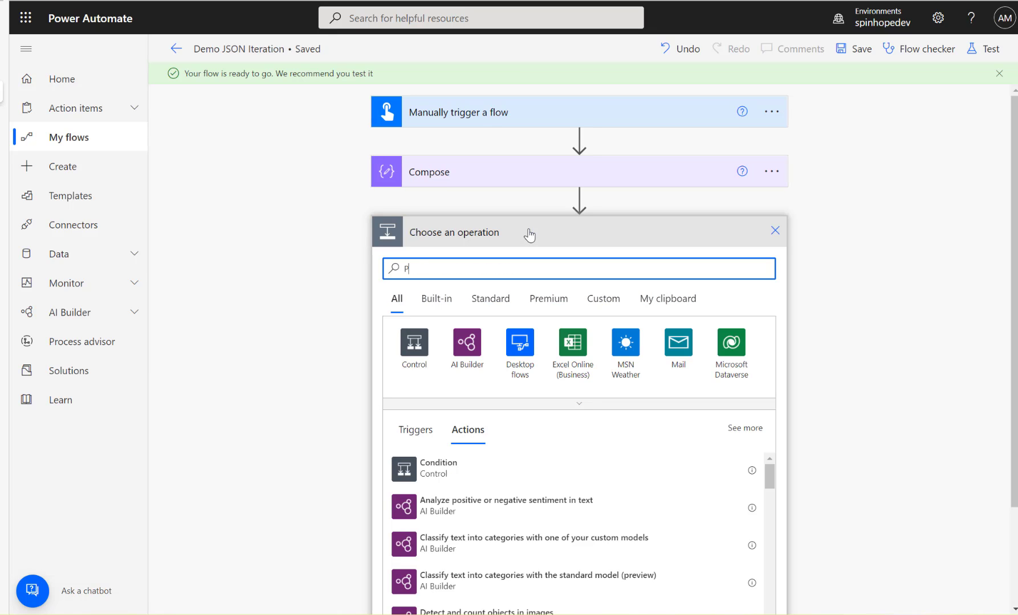
text(arse JSO)
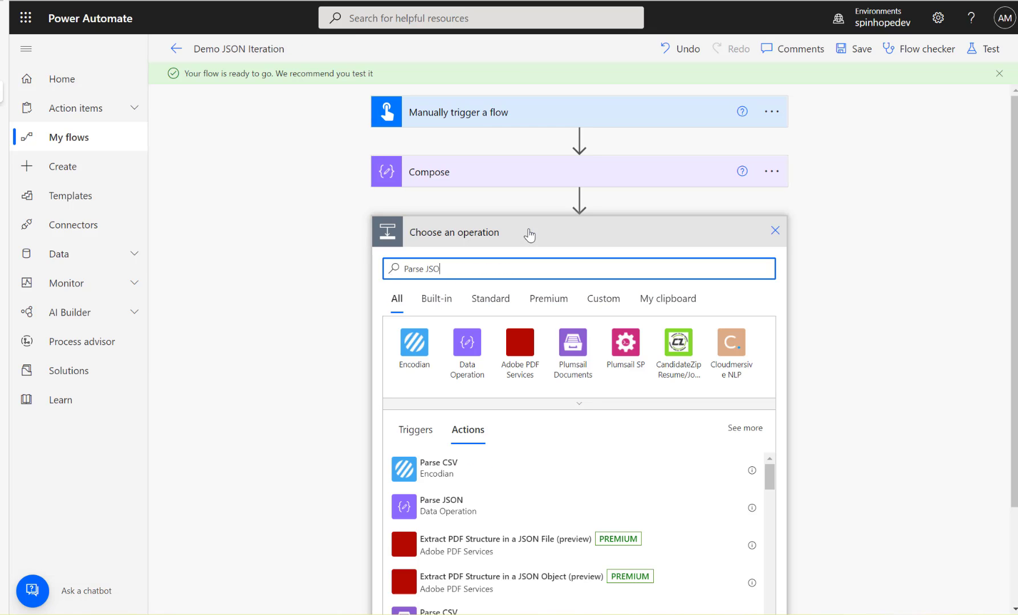
click(455, 504)
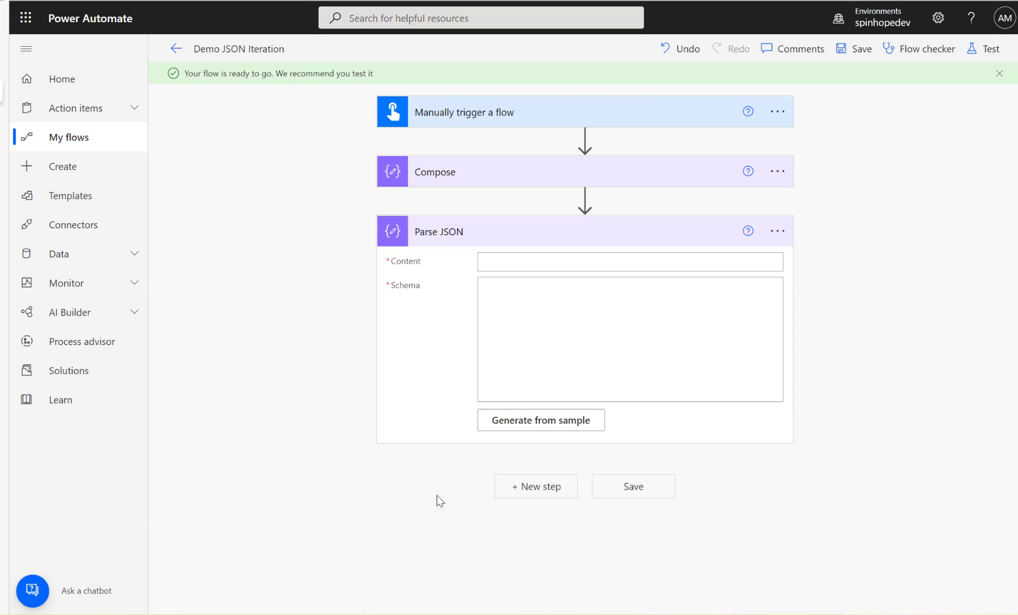
click(566, 264)
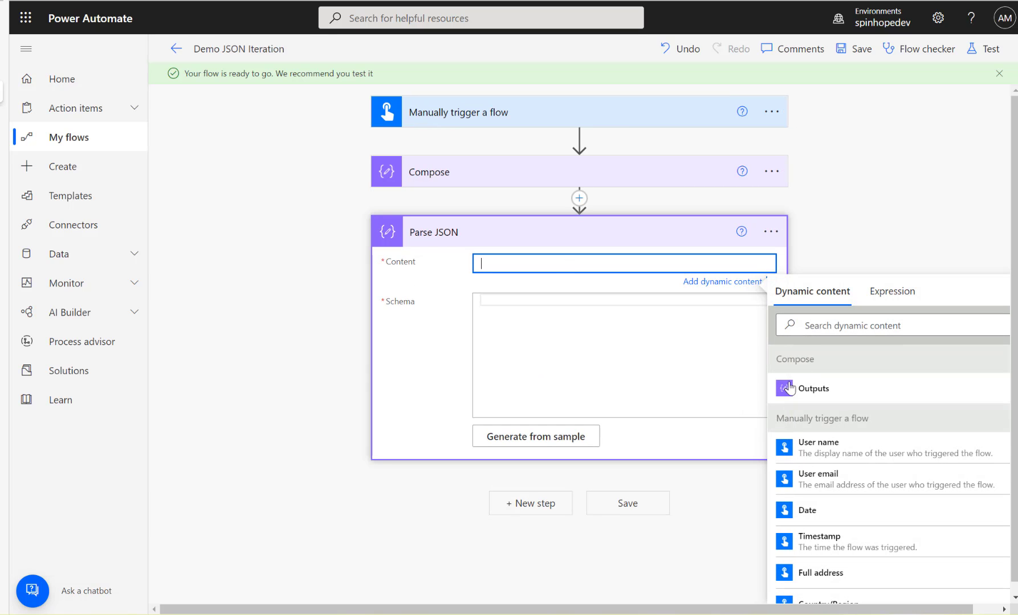
click(785, 392)
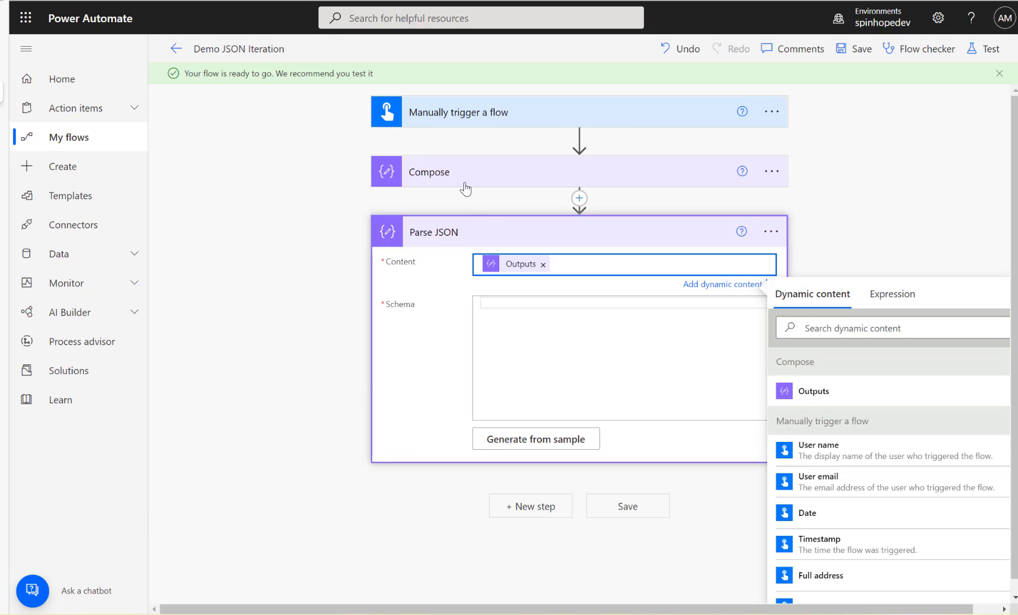
Generate the Parse JSON schema using the copied JSON array as the sample payload.
click(528, 442)
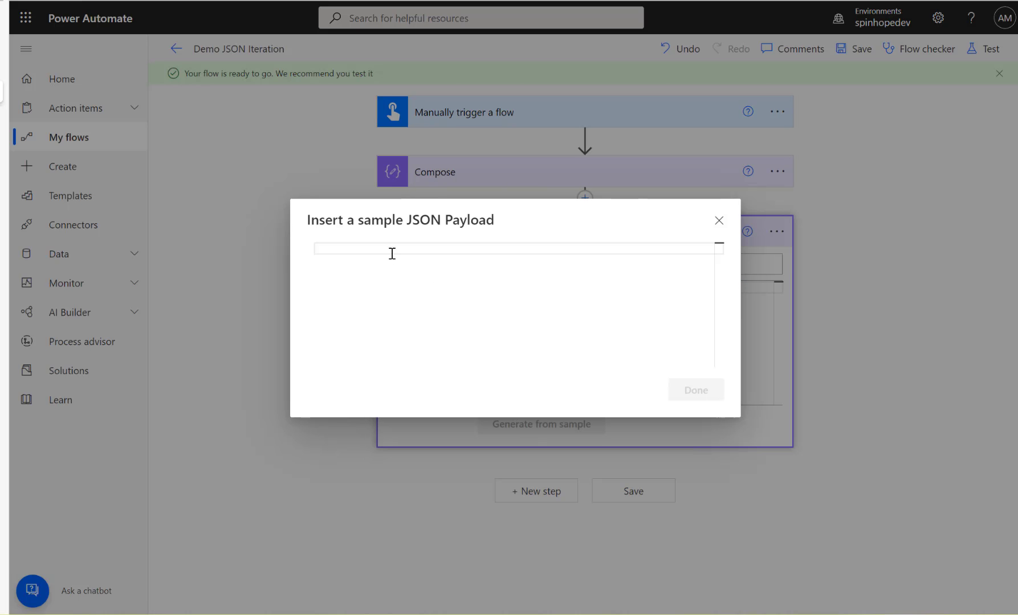
key(ctrl+v)
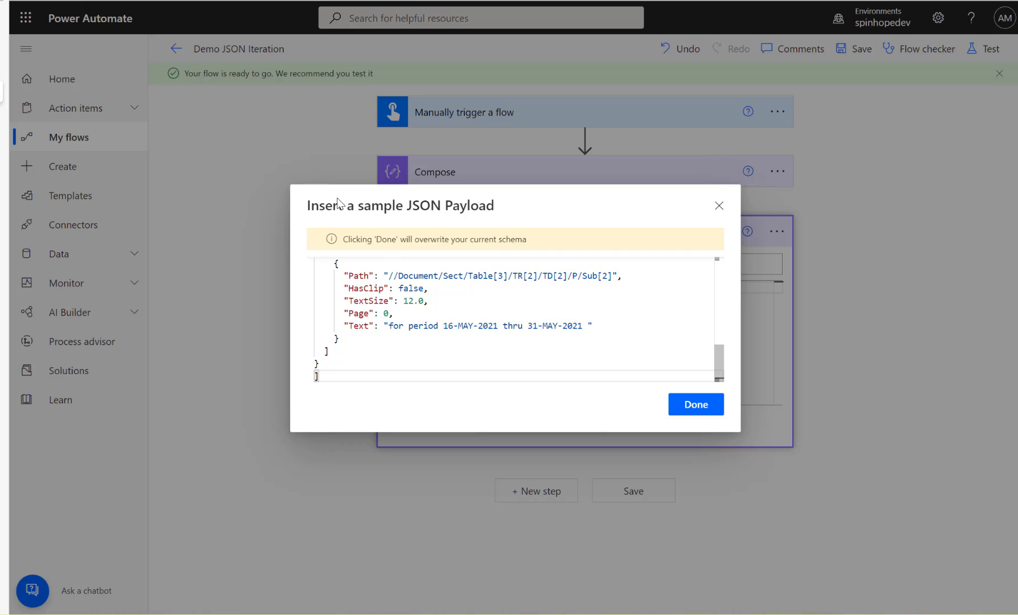
click(40, 71)
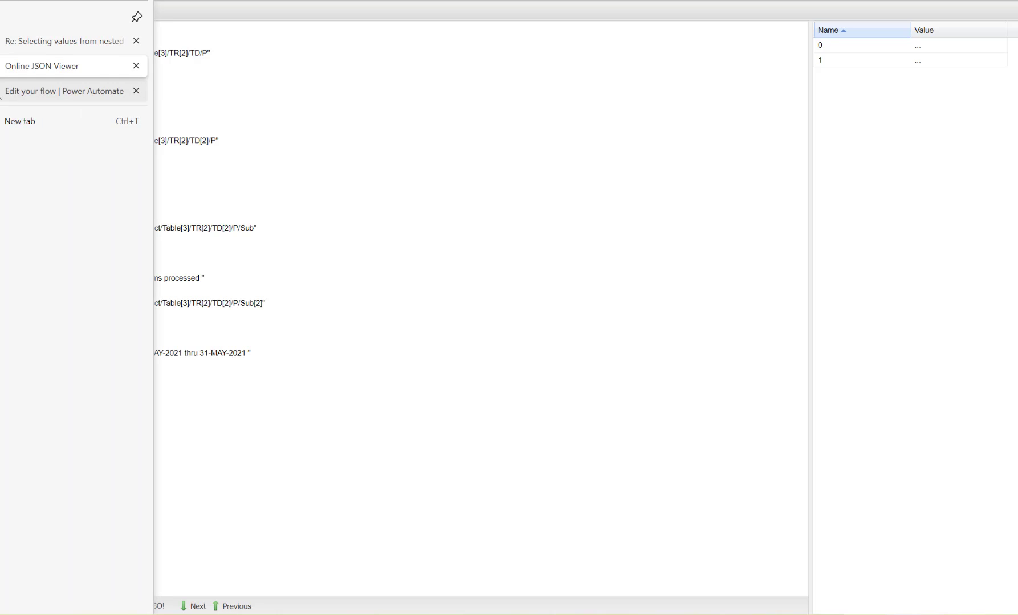
click(46, 91)
click(696, 405)
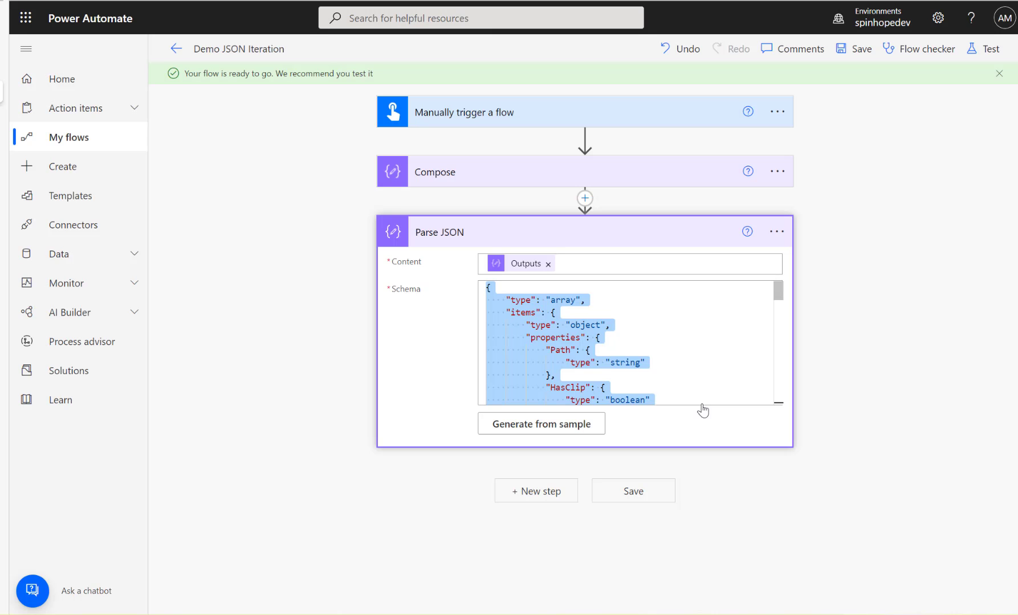
Delete the outermost required list (Path, HasClip, TextSize, Lang, Page) and the comma before it from the Parse JSON schema, and save the flow.
click(684, 348)
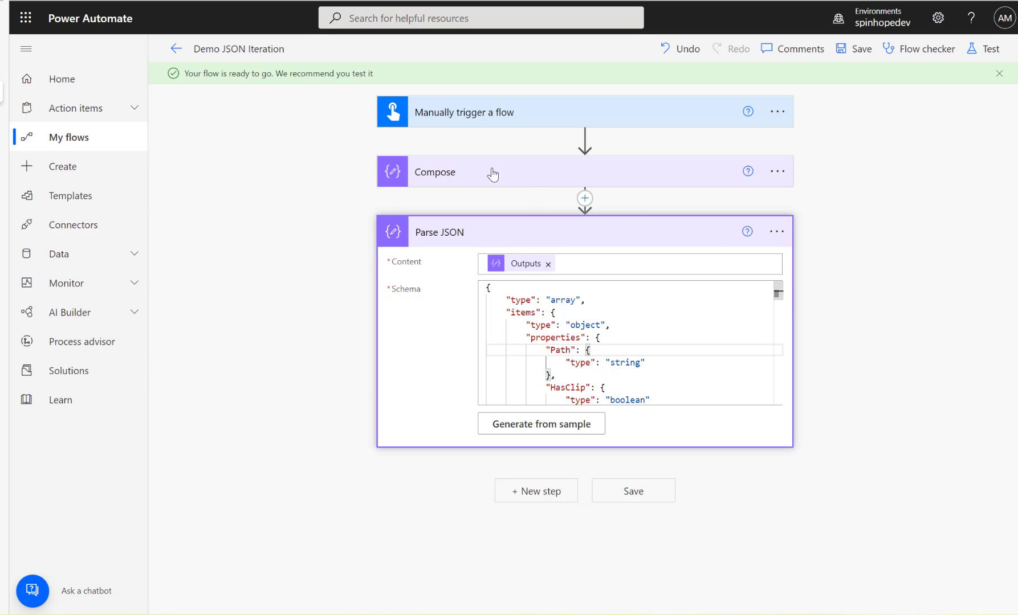
scroll(690, 317, down, 4)
scroll(689, 316, down, 5)
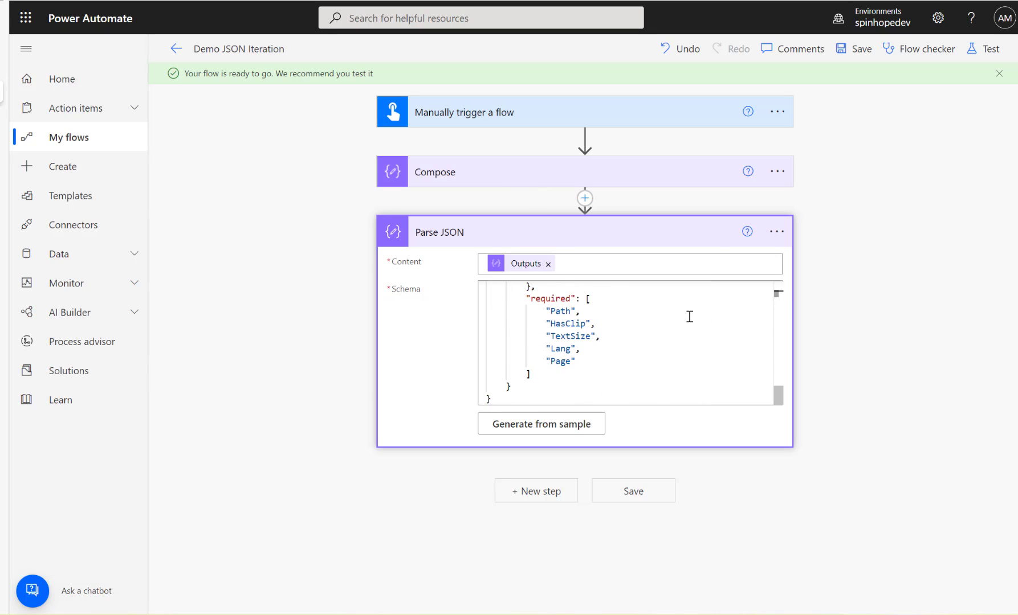
scroll(678, 330, up, 2)
scroll(668, 346, down, 2)
drag(523, 299, 573, 373)
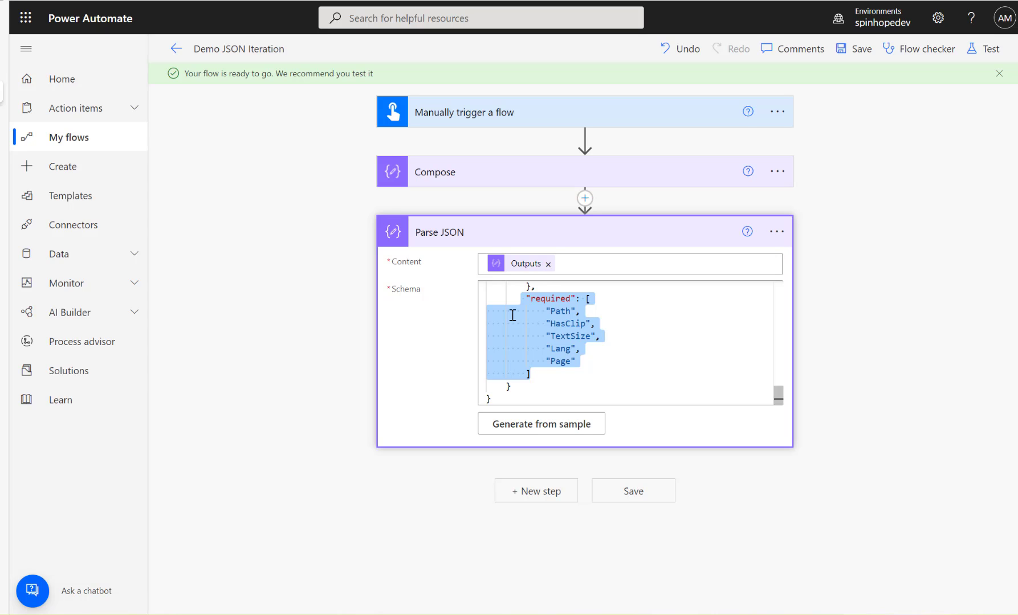
drag(529, 298, 560, 374)
key(Delete)
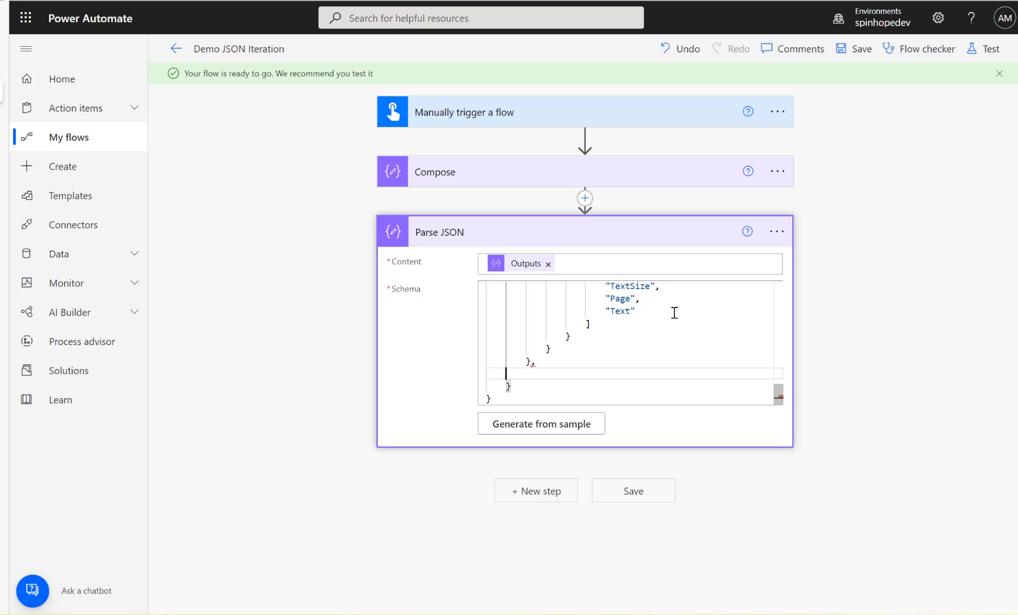
key(BackSpace)
key(BackSpace)
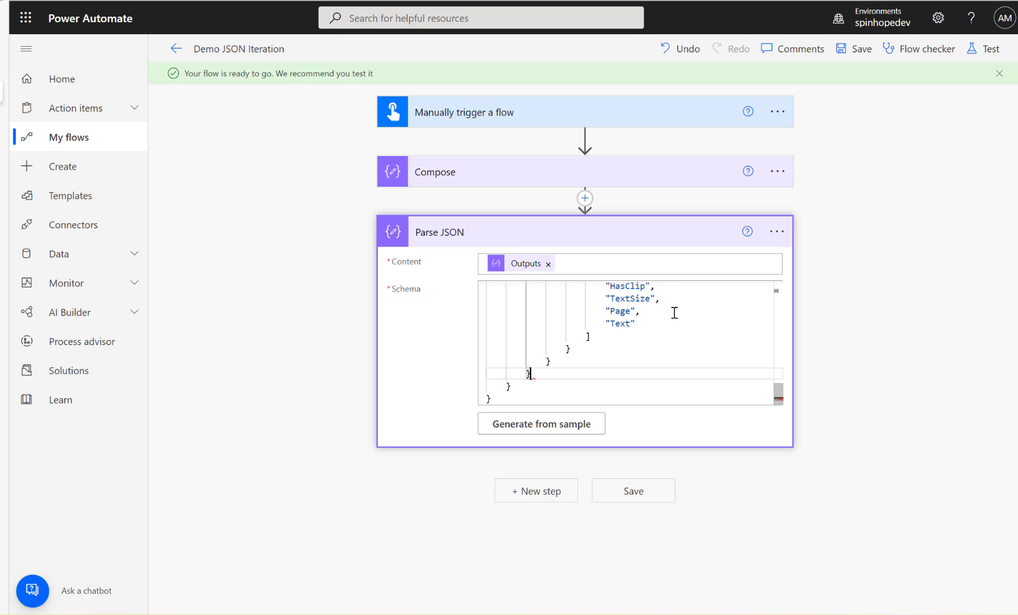
click(859, 53)
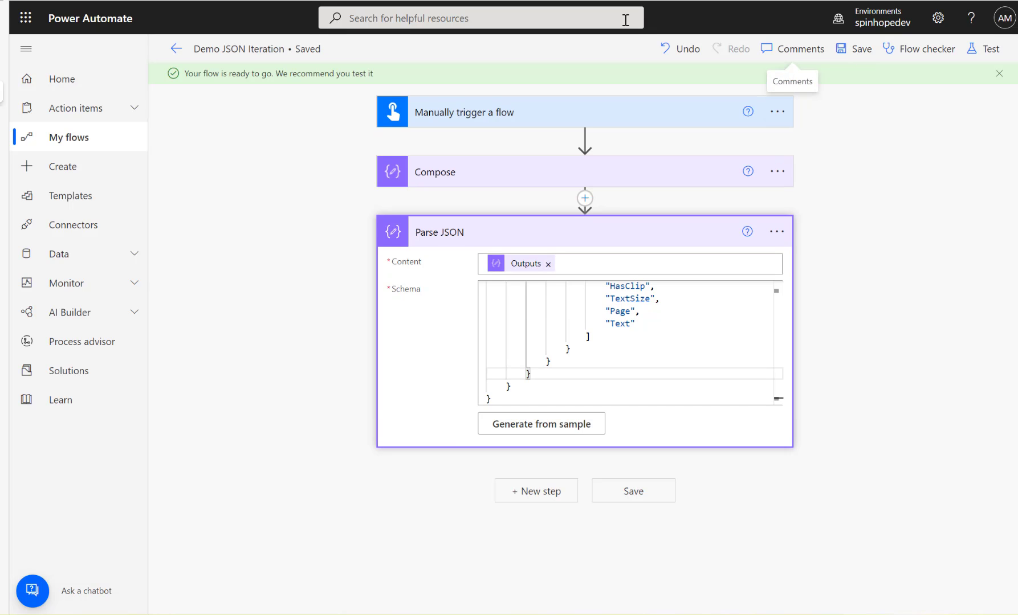
Delete the HasClip and TextSize lines from the second top-level object in the Compose inputs, following the forum post's JSON.
click(450, 181)
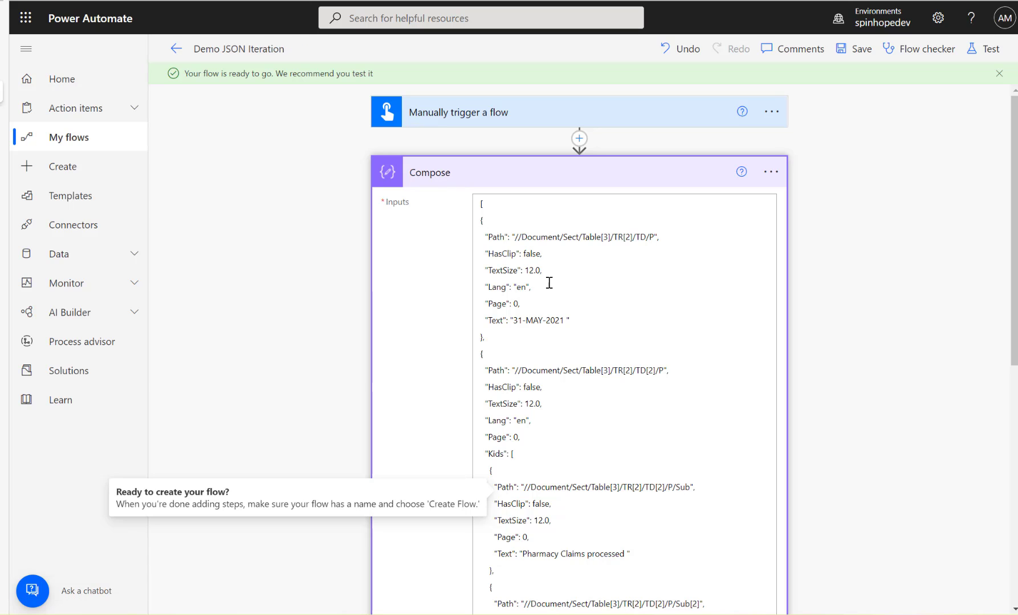
mouse_move(4, 108)
click(15, 45)
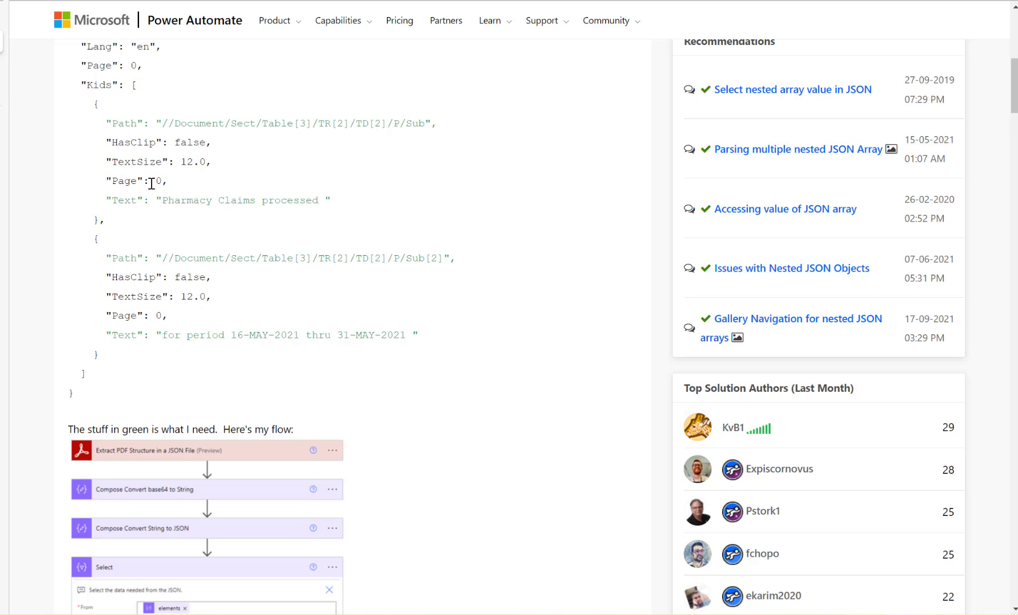
scroll(151, 182, up, 5)
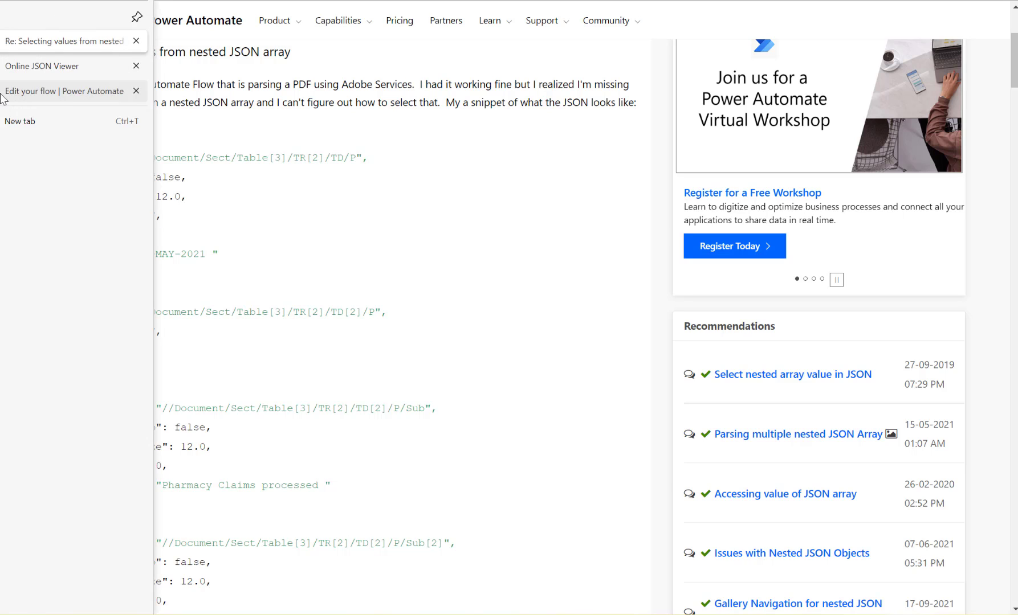
click(3, 96)
scroll(526, 325, down, 1)
scroll(527, 325, down, 2)
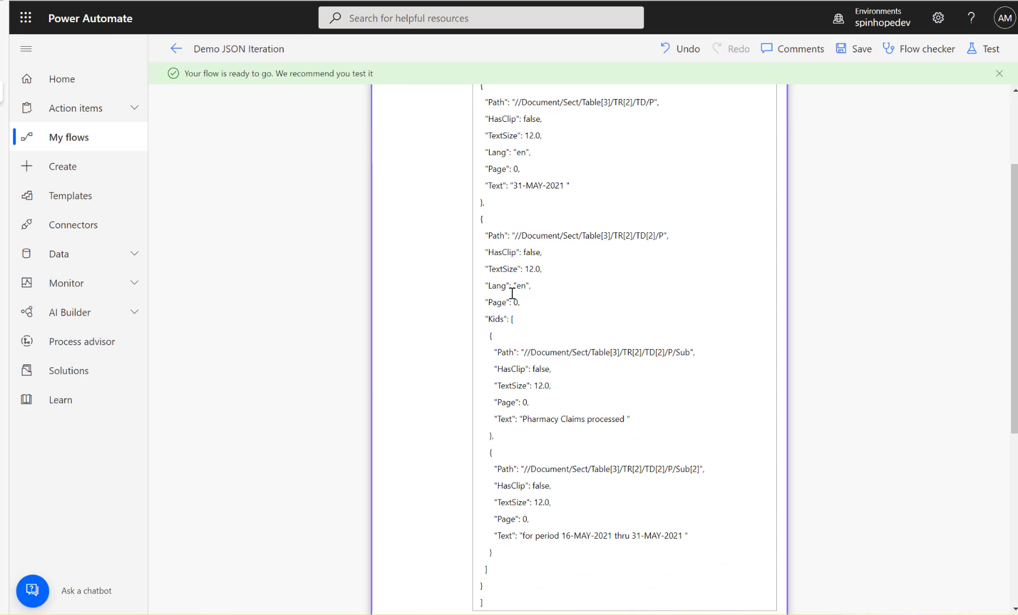
drag(486, 253, 572, 270)
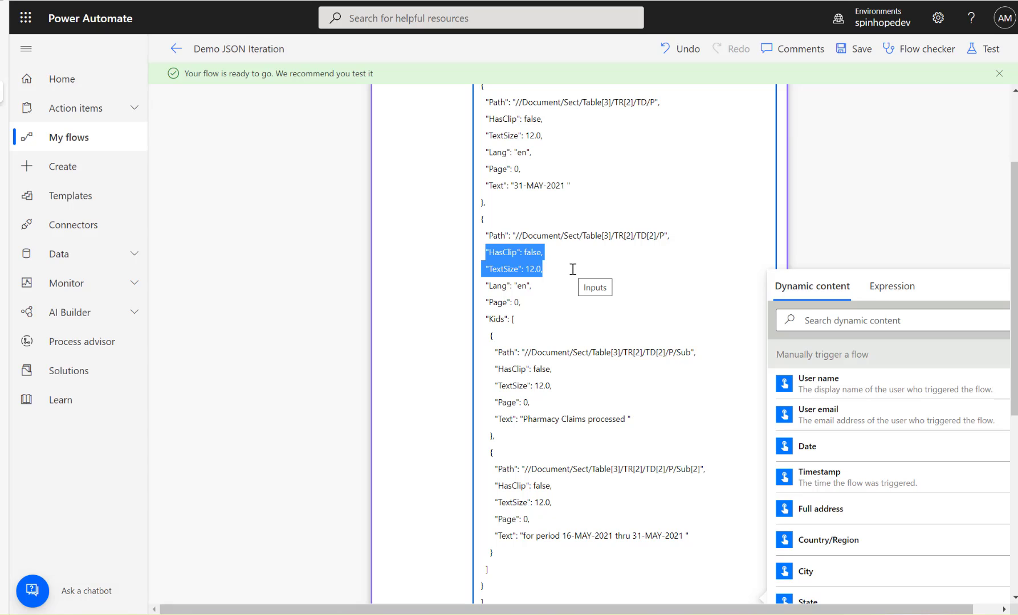
key(BackSpace)
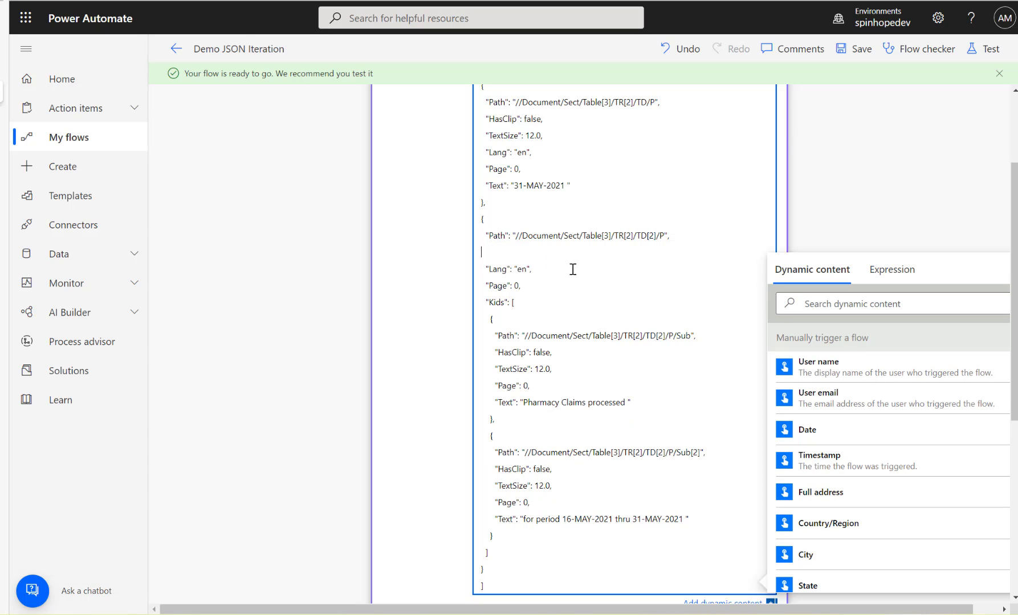
key(BackSpace)
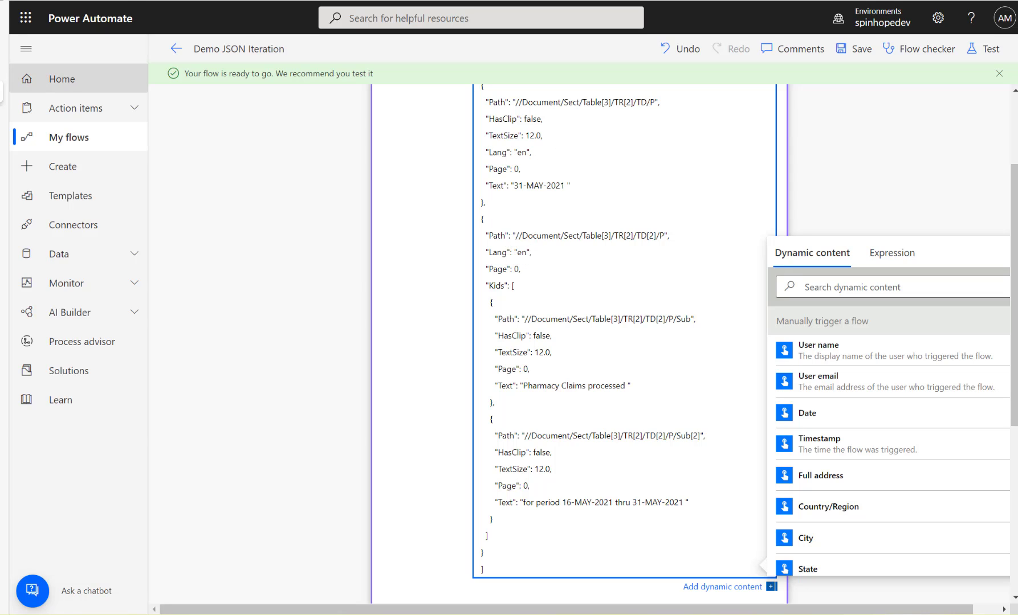
Compare the Compose JSON with the forum post's snippet, and collapse the Compose and Parse JSON actions.
click(39, 39)
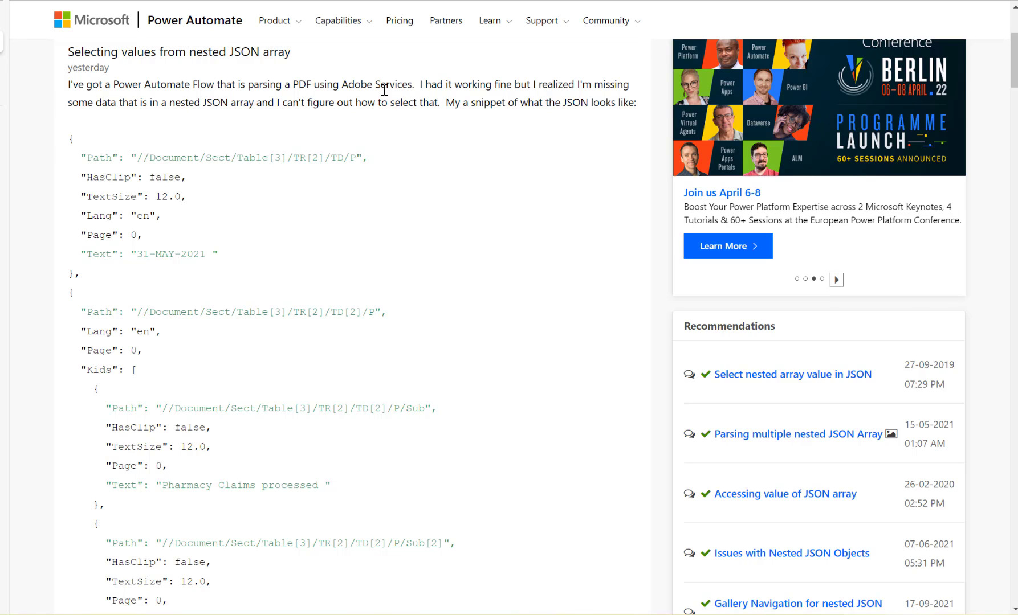
click(3, 92)
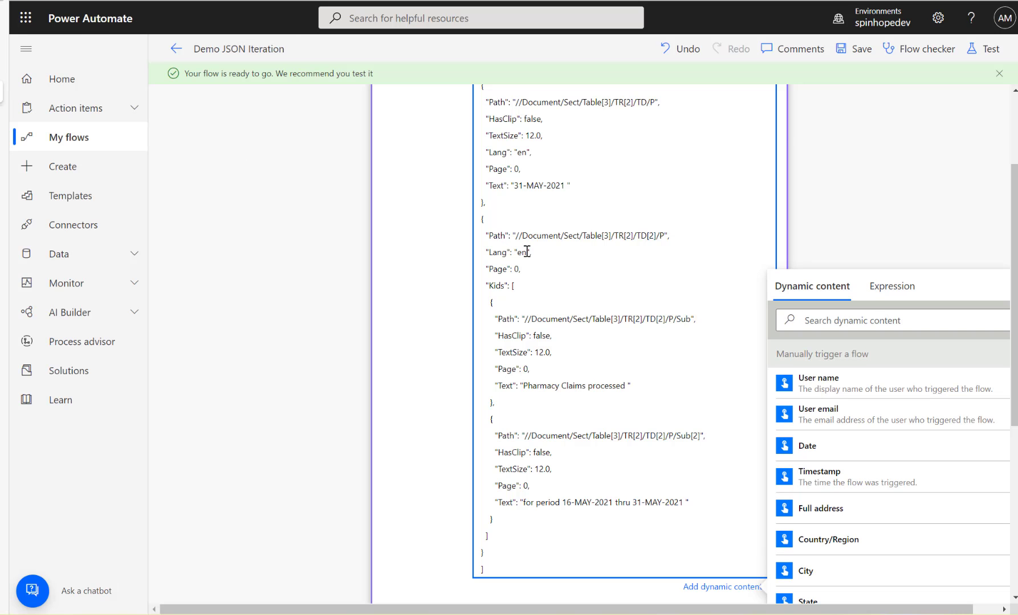
scroll(536, 244, up, 1)
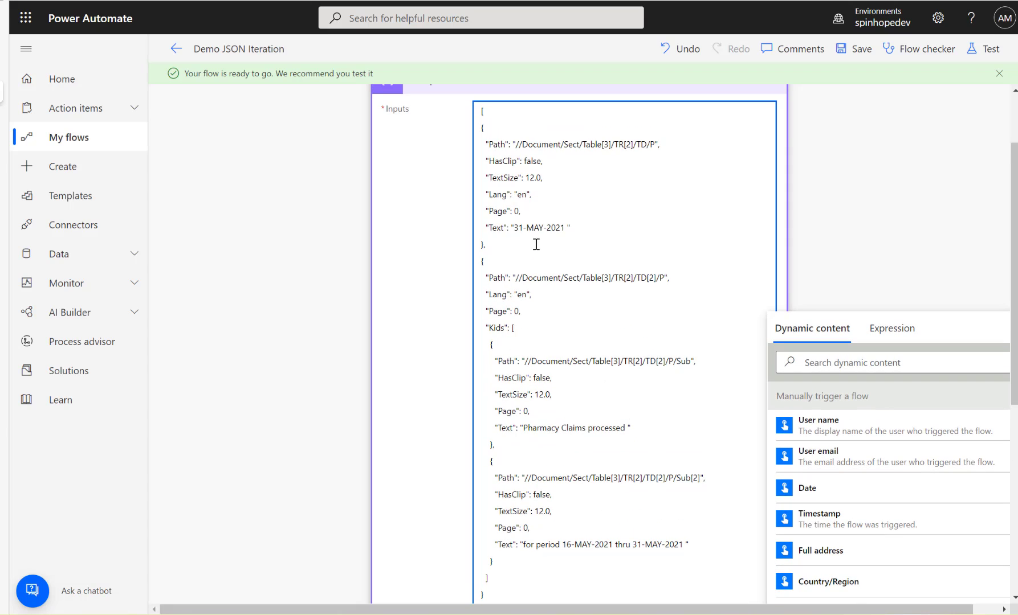
scroll(591, 341, down, 5)
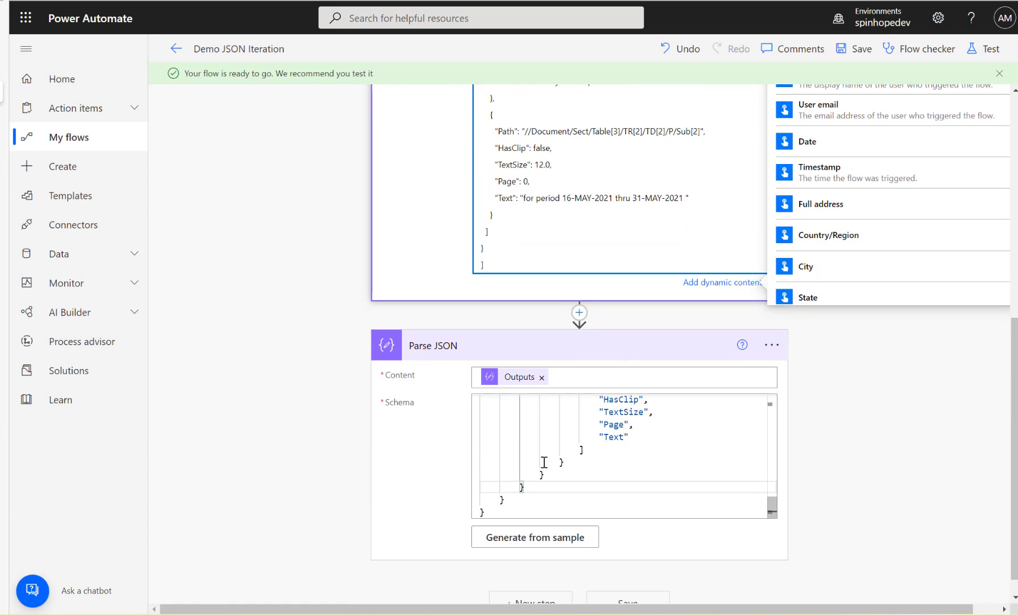
scroll(579, 206, up, 3)
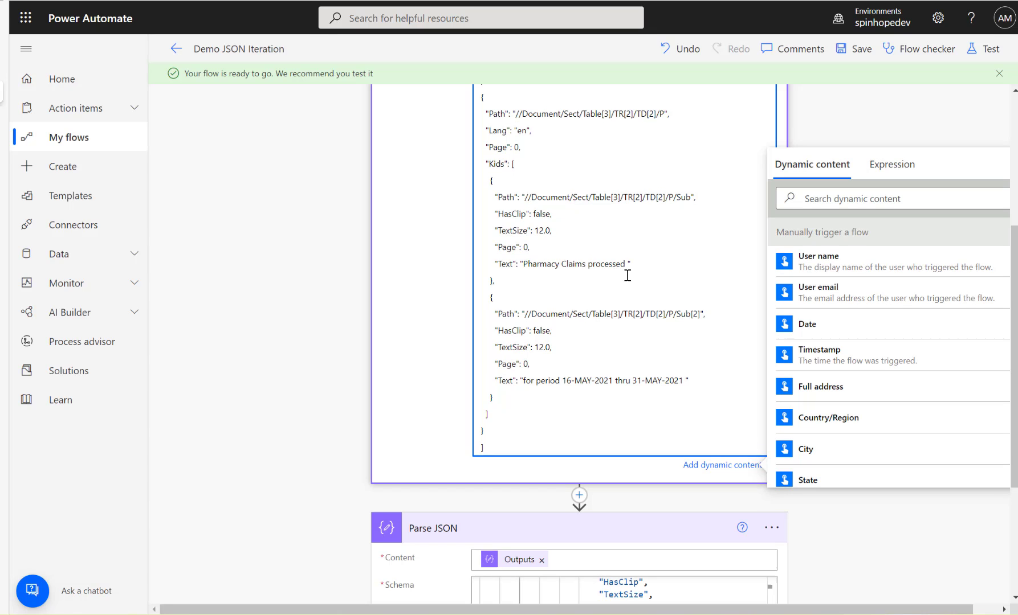
scroll(626, 274, up, 3)
click(545, 124)
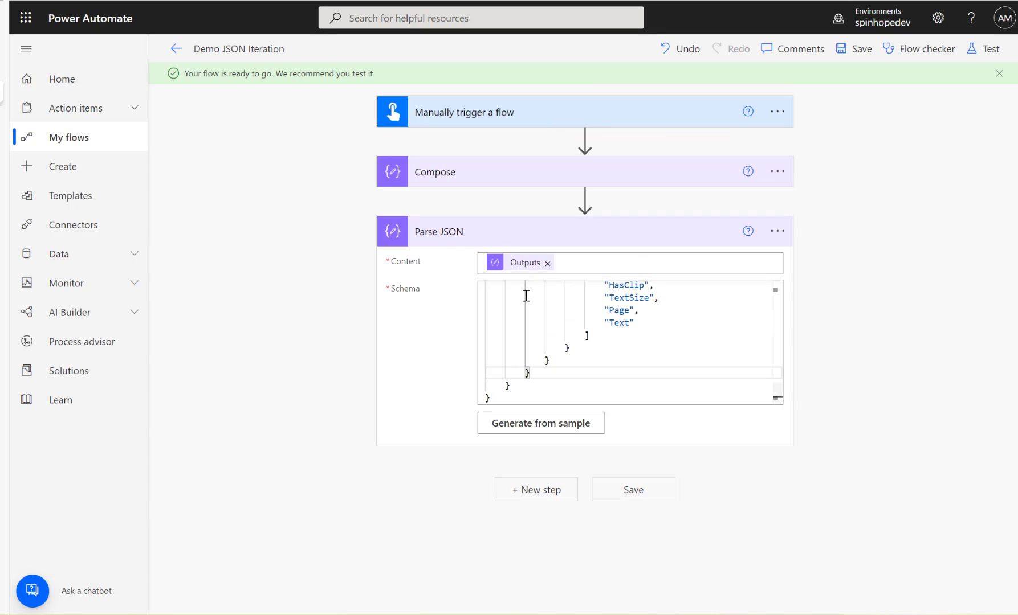
click(513, 234)
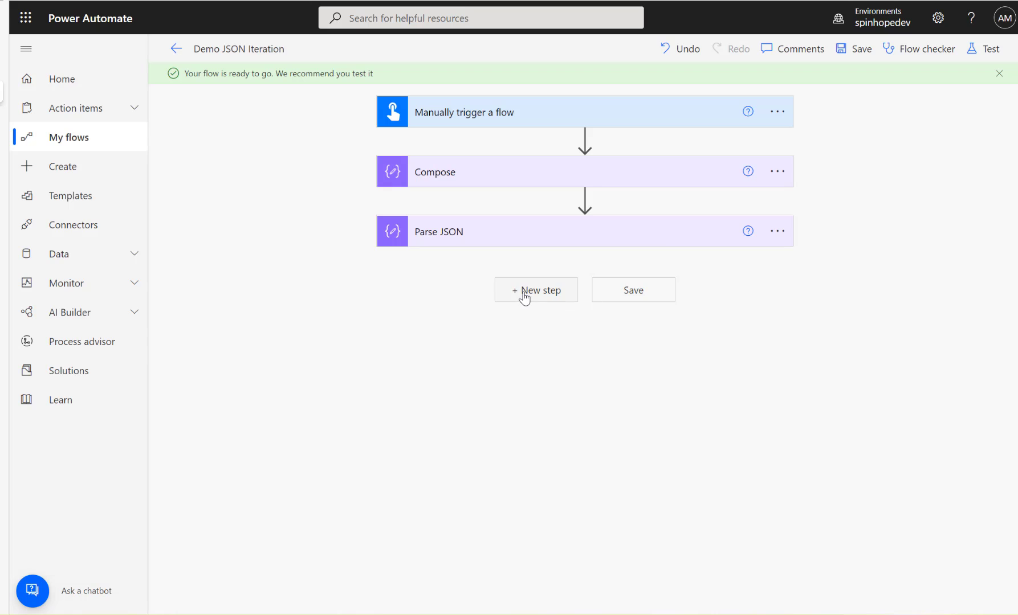
Add a Select action after Parse JSON and set its From to the Parse JSON Body.
click(524, 291)
text(select)
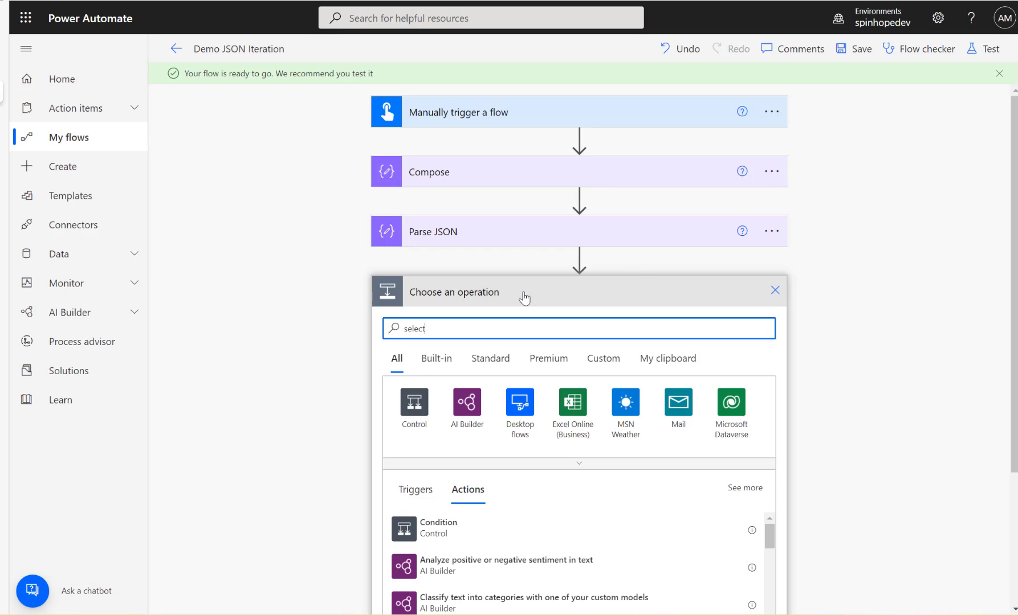
click(447, 525)
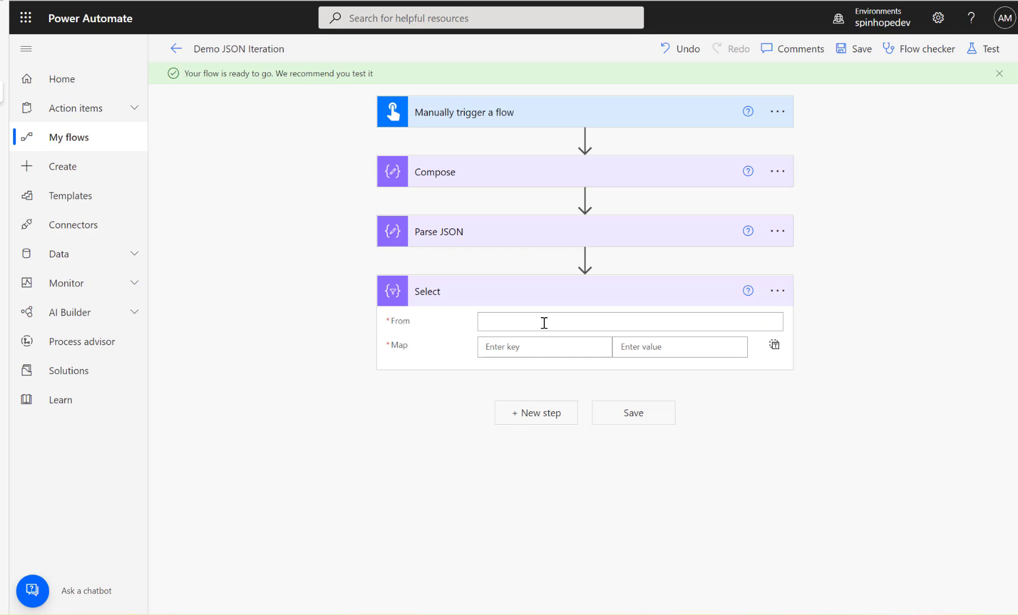
click(537, 324)
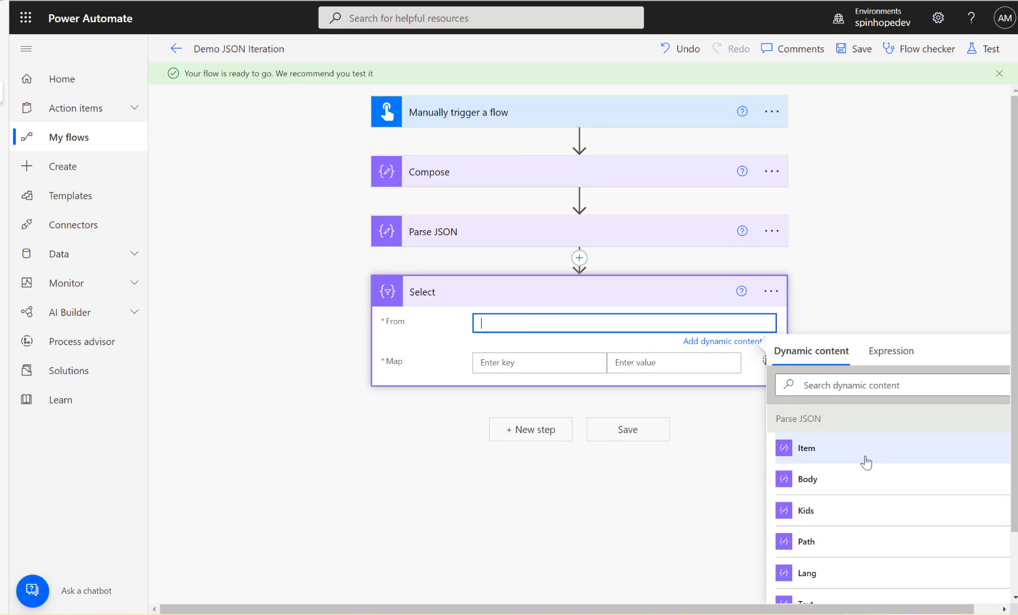
click(833, 488)
Following the forum post's Select mapping, map the key Path to the Parse JSON Path value.
click(511, 363)
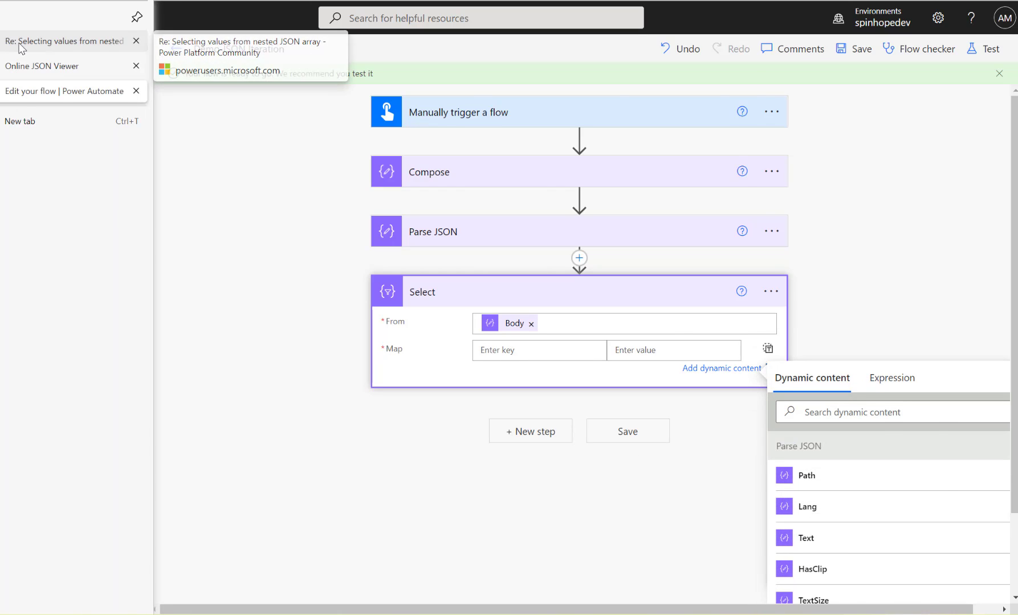
click(34, 39)
scroll(421, 318, down, 14)
scroll(416, 307, up, 2)
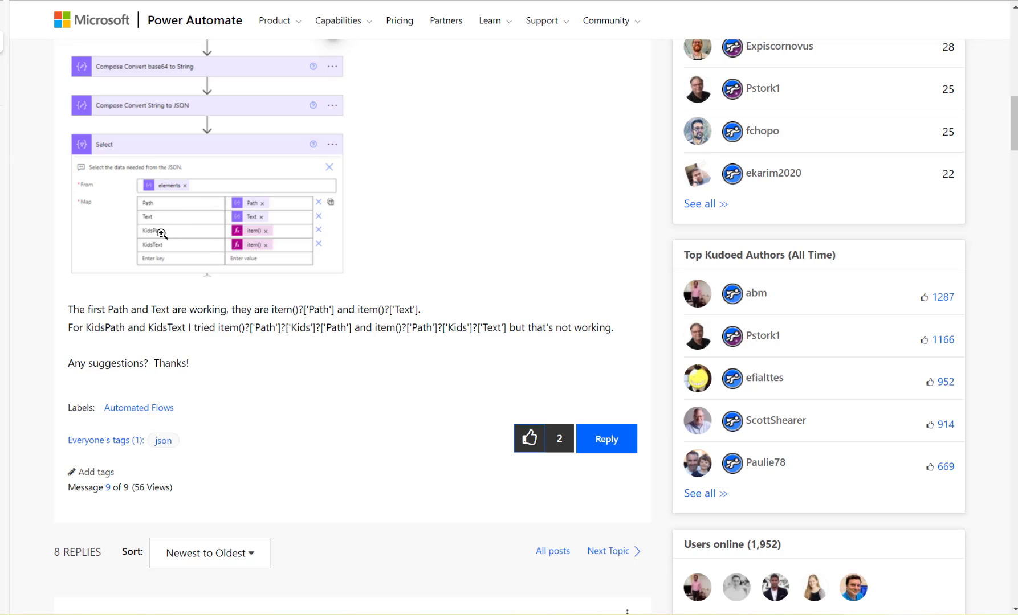
click(2, 93)
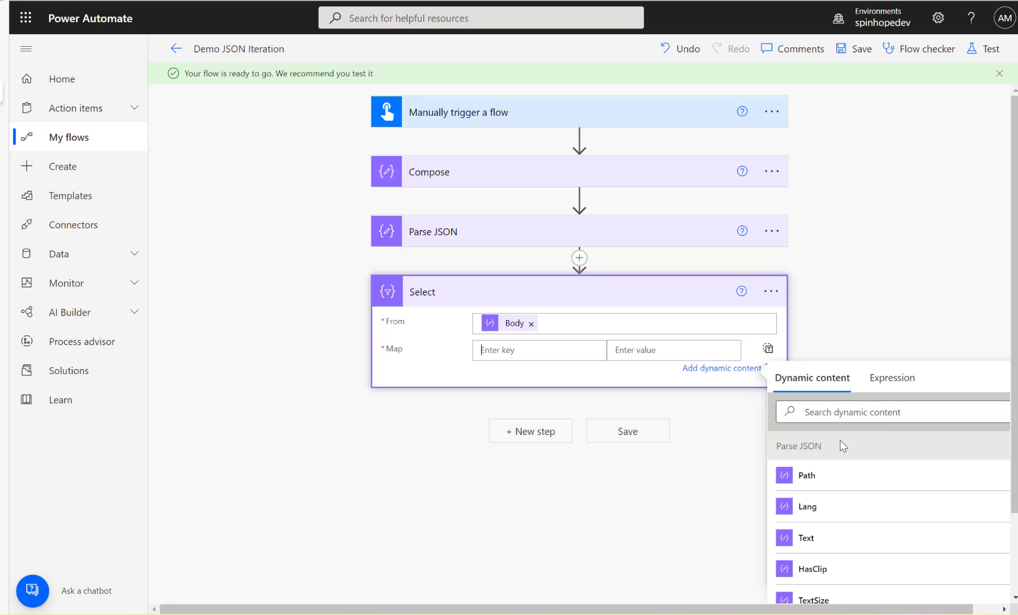
text(Path)
click(647, 350)
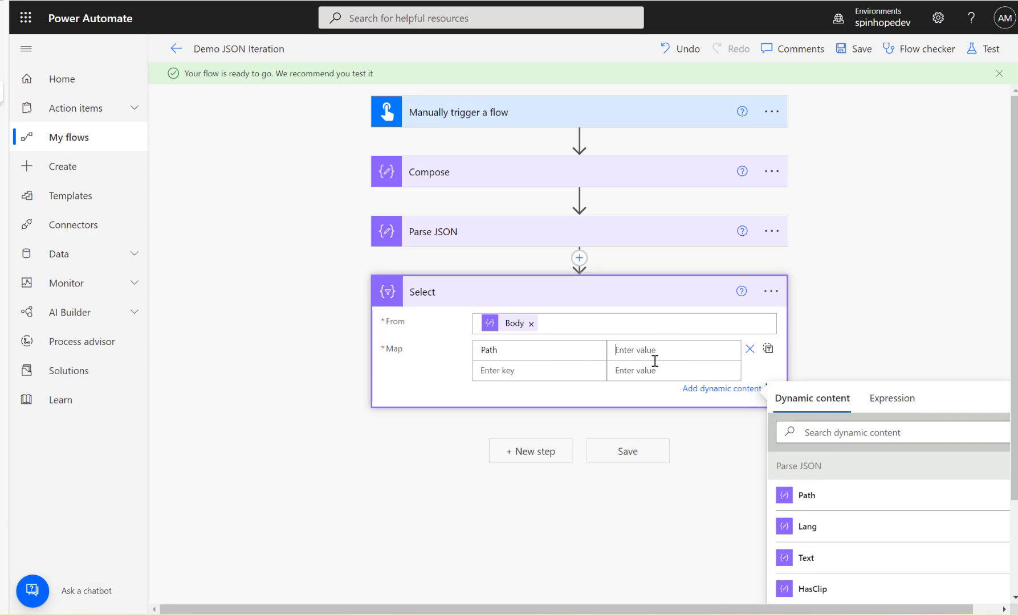
click(823, 434)
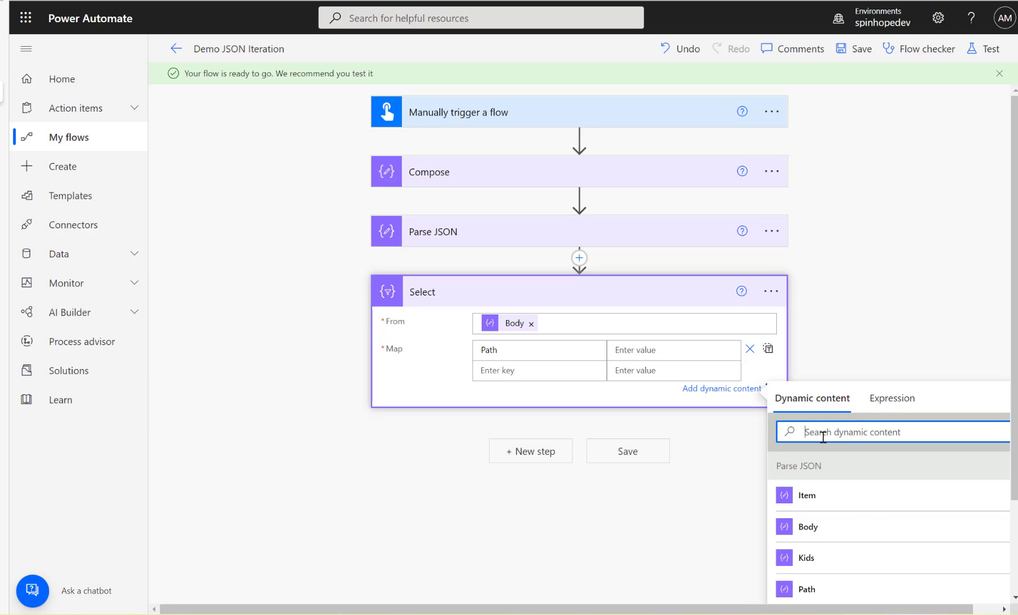
text(Part)
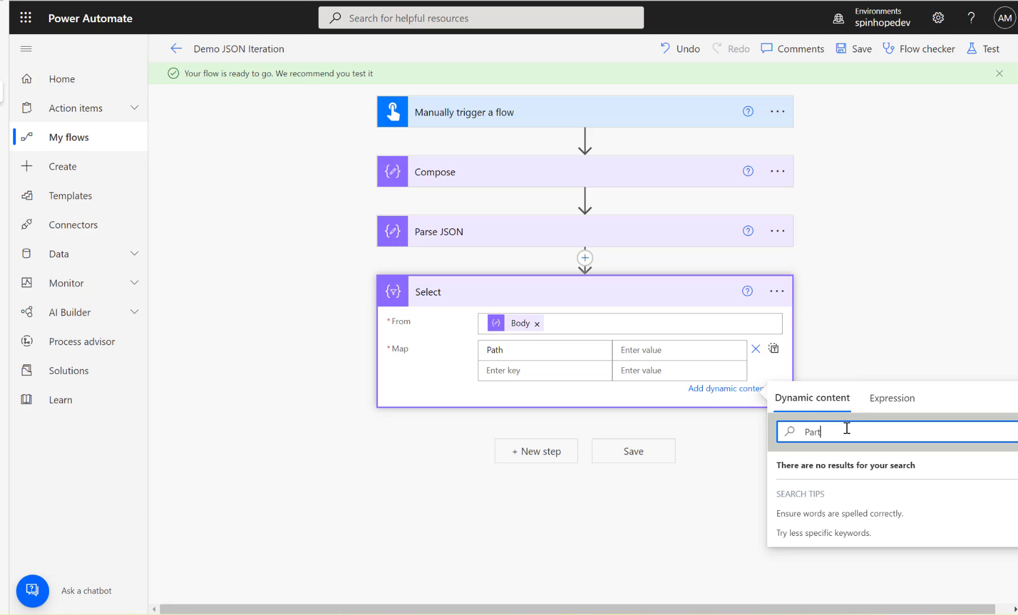
key(BackSpace)
key(BackSpace)
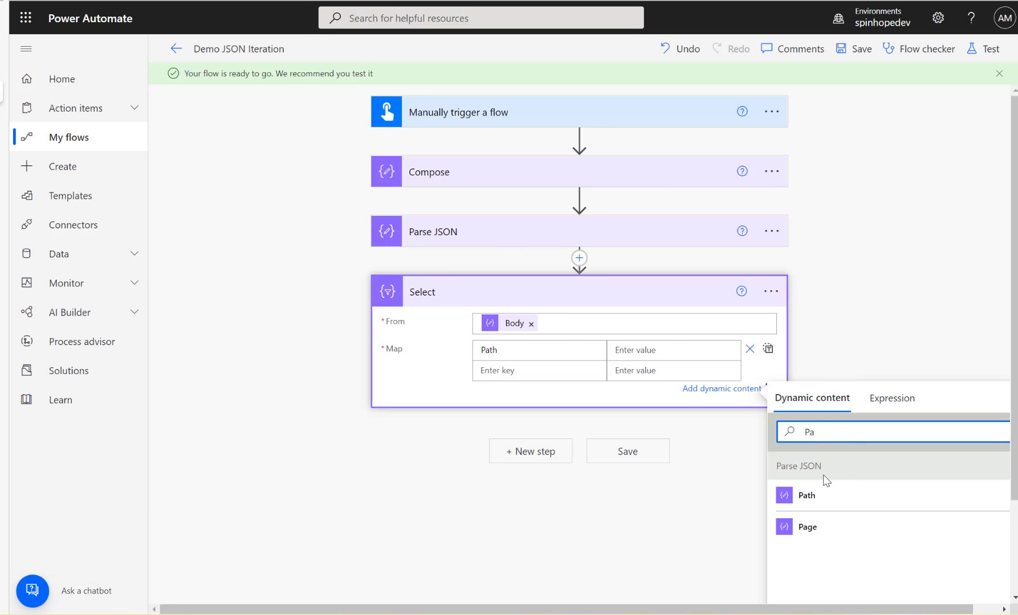
click(801, 497)
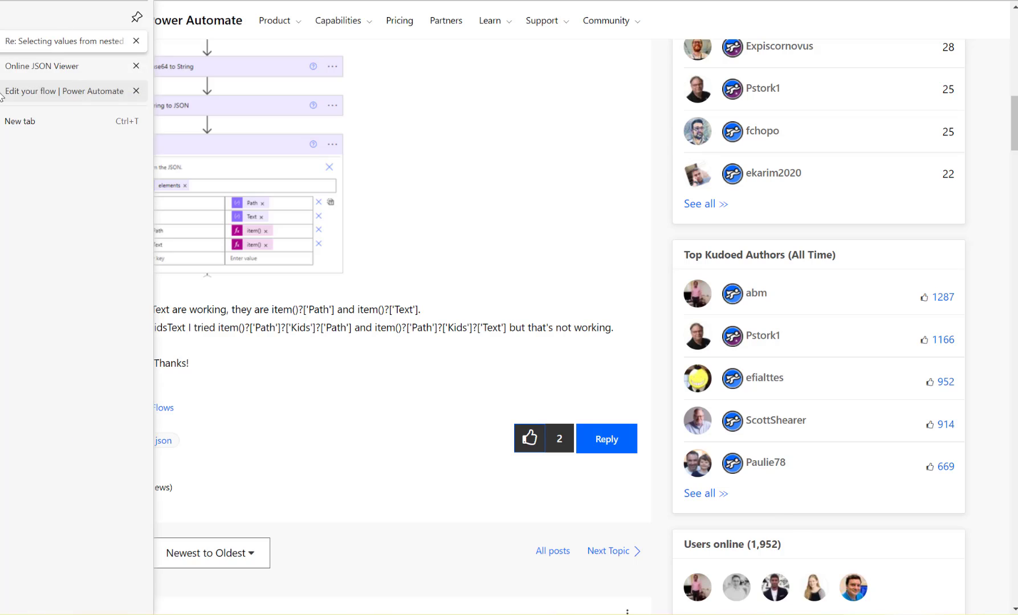
Add a second Select mapping with the key Text and the Parse JSON Text value, and save the flow.
click(79, 92)
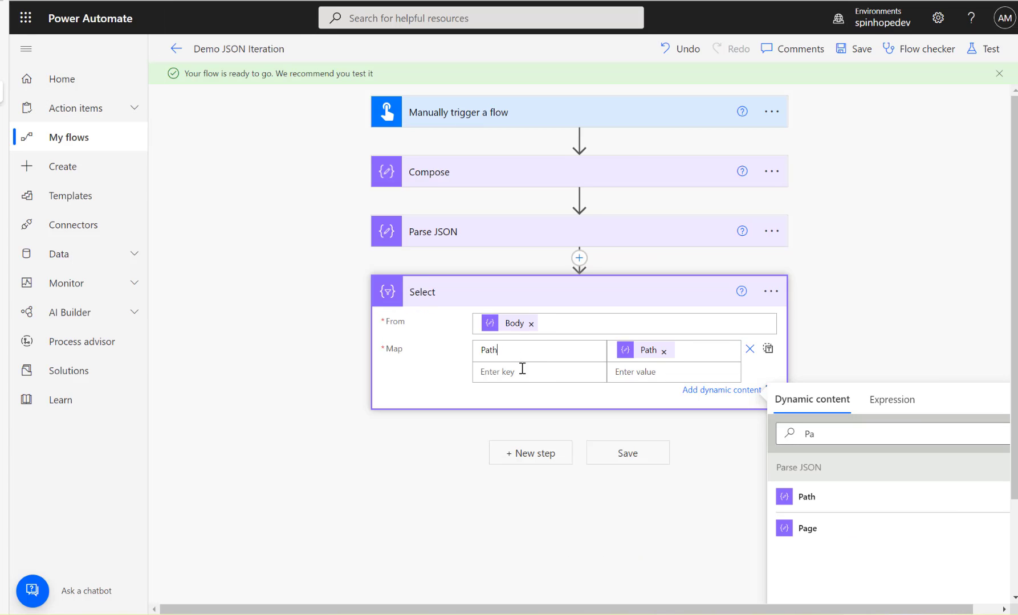
text(Text)
double_click(806, 433)
text(text)
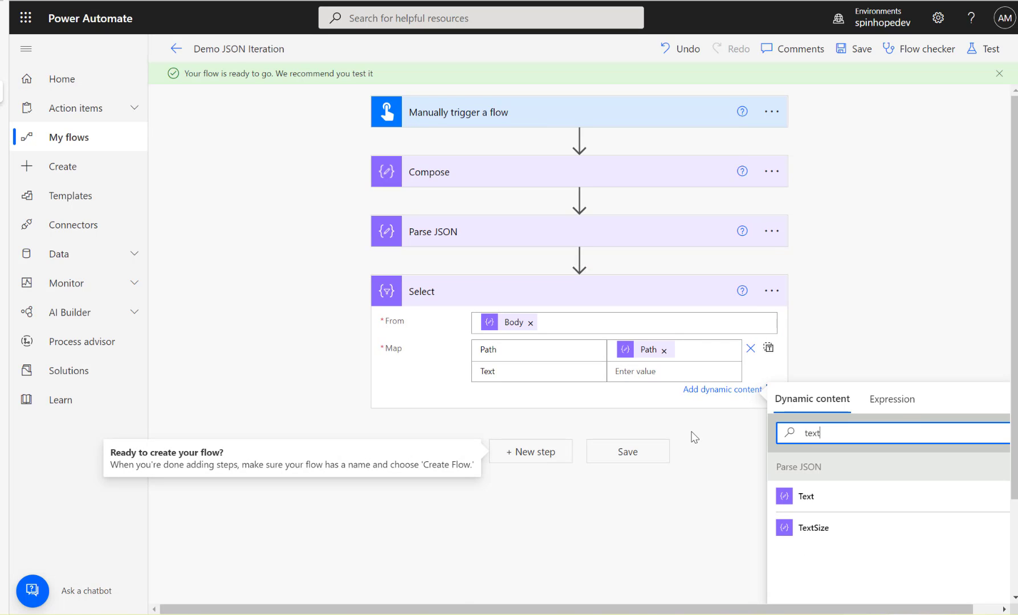
click(795, 495)
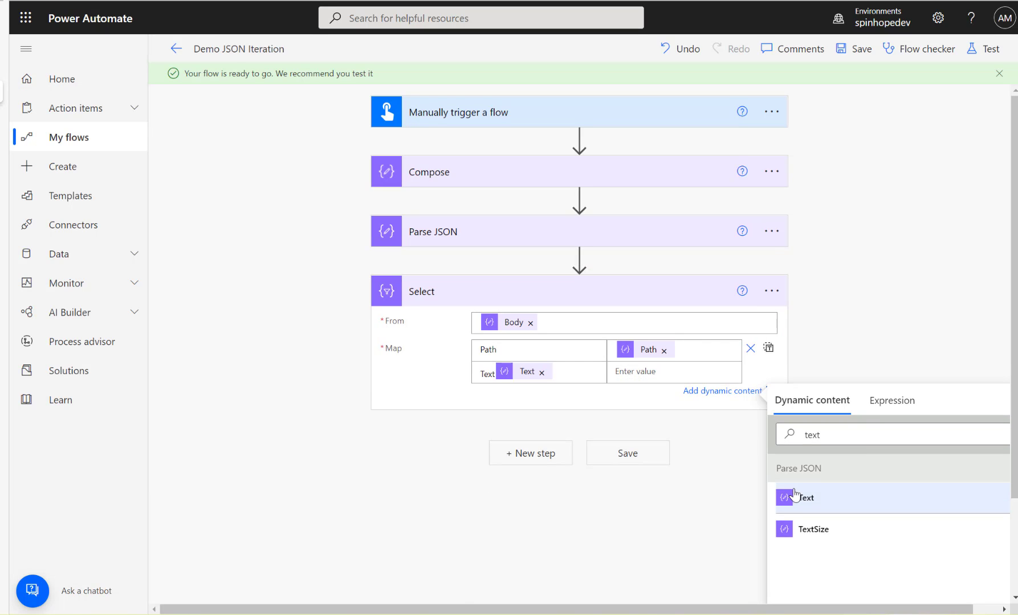
click(544, 372)
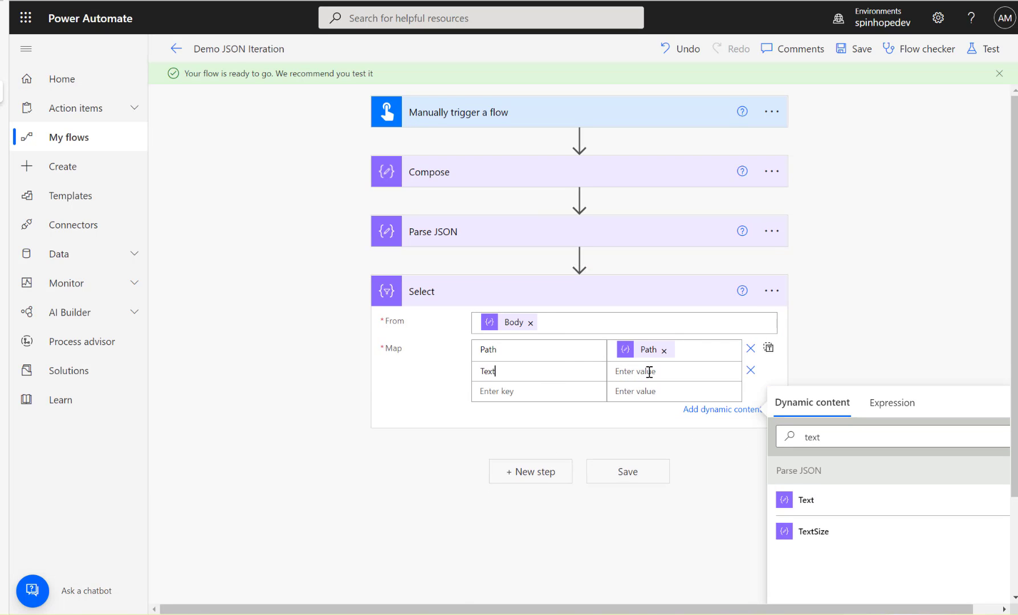
click(819, 503)
click(844, 52)
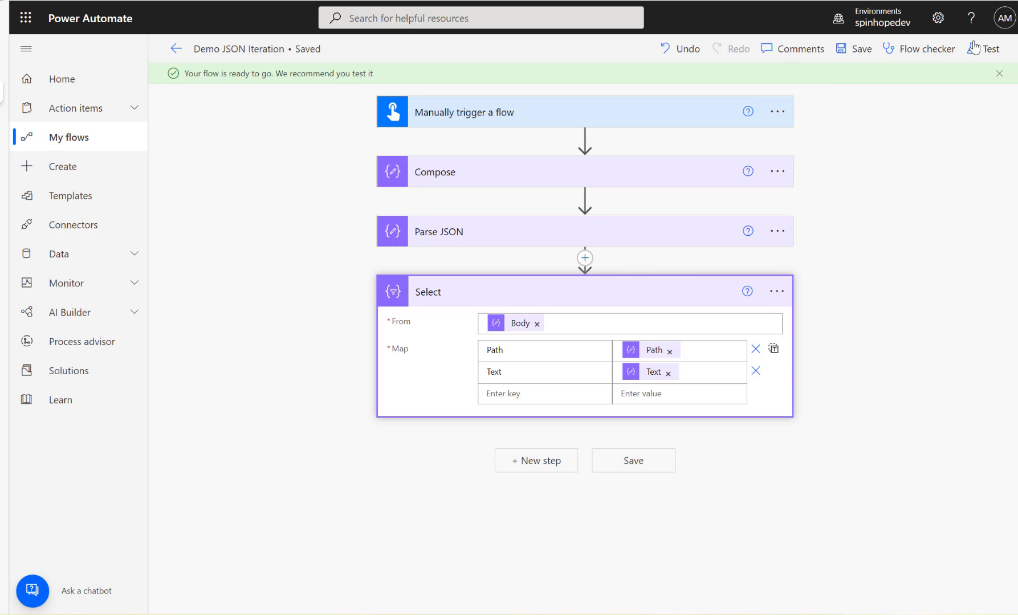
Test the flow manually and examine the Select action's inputs and outputs in the run.
click(975, 49)
click(818, 91)
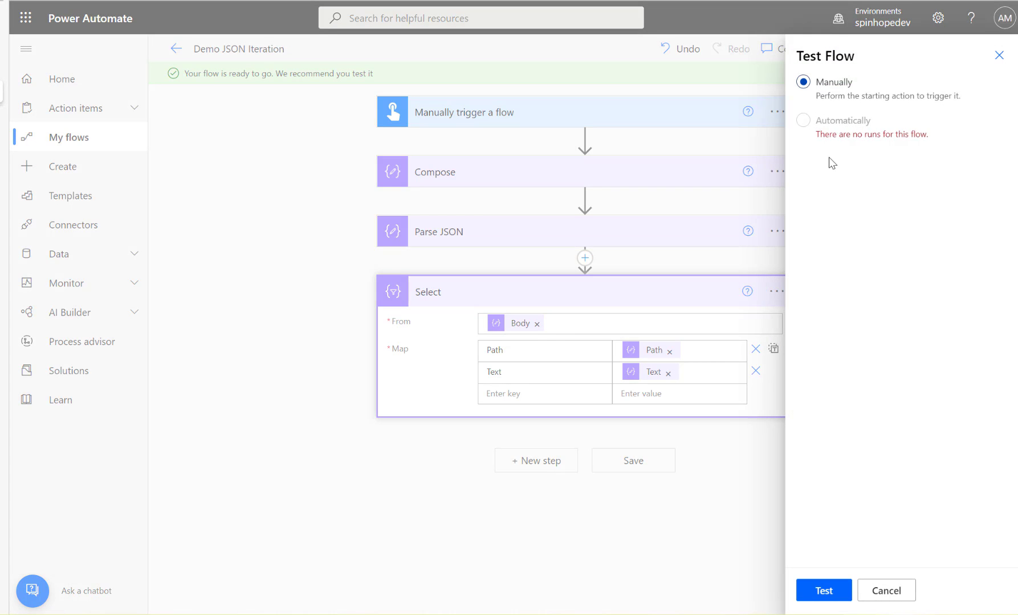
click(823, 593)
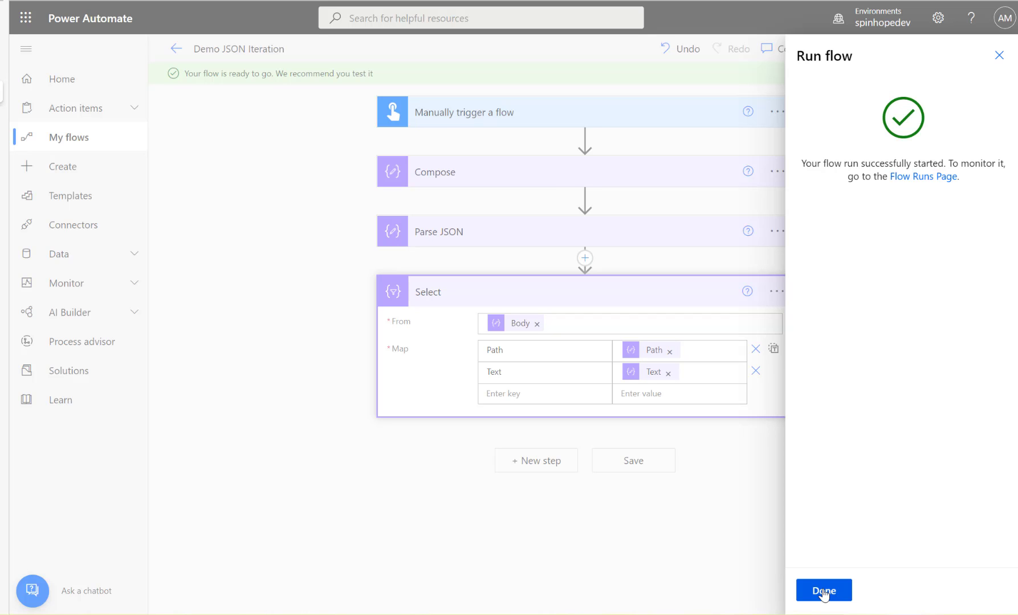
click(823, 591)
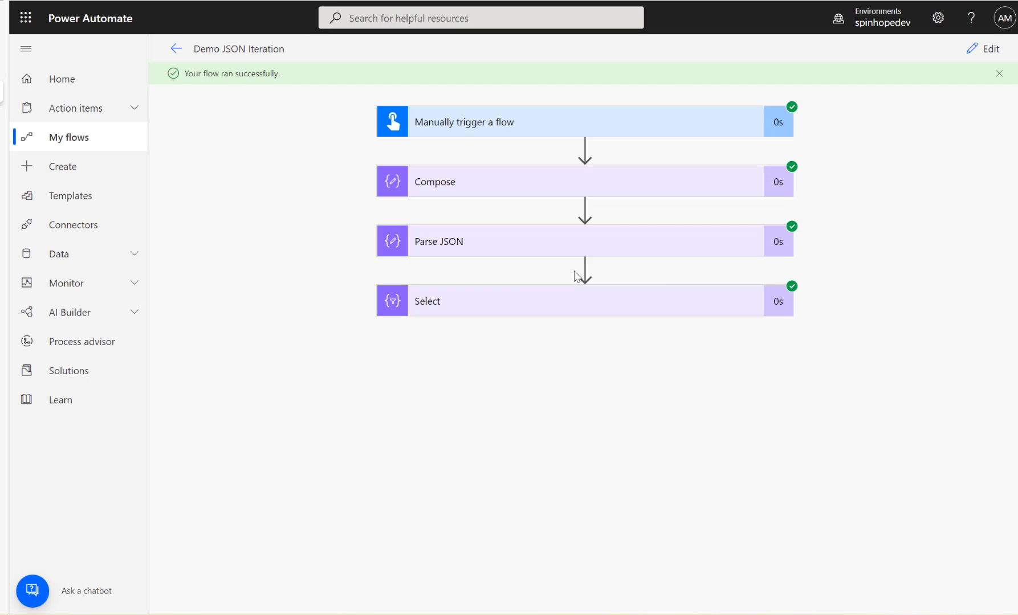
click(520, 314)
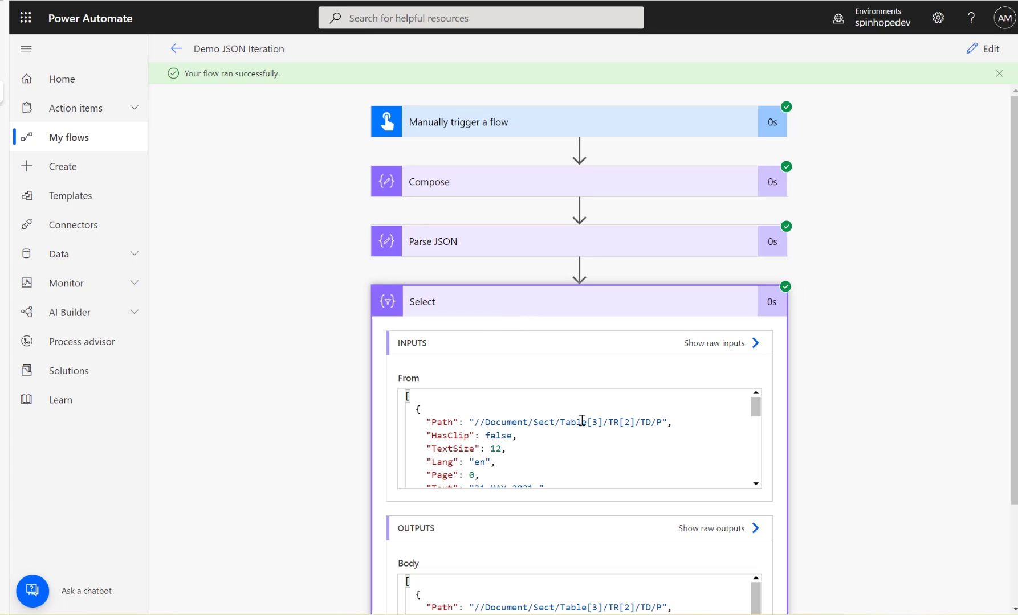
scroll(847, 407, down, 2)
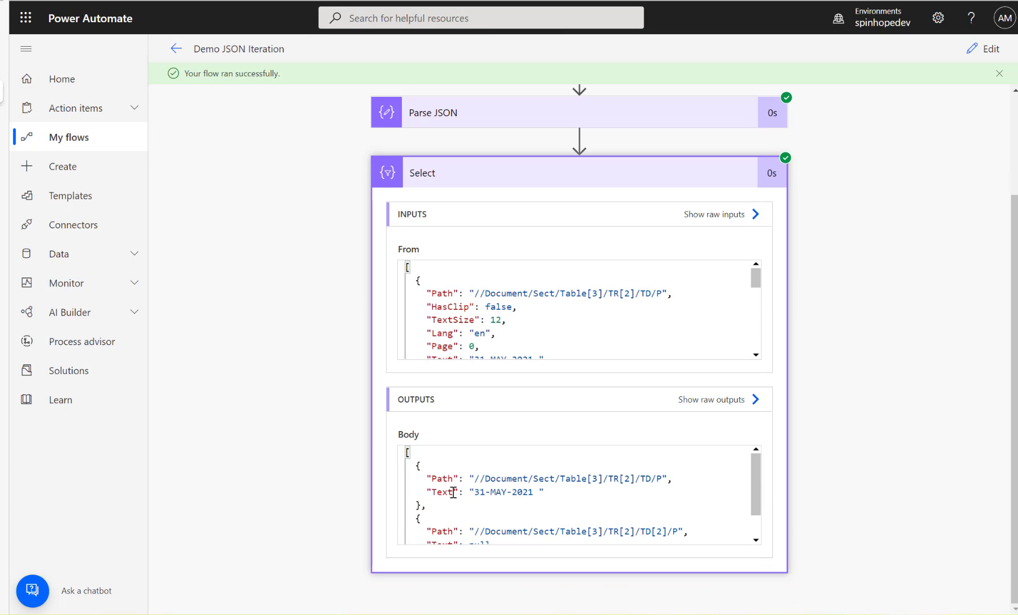
Compare the Select output's Path and Text values with the forum post's nested JSON, including the second item's Text value.
drag(429, 480, 582, 494)
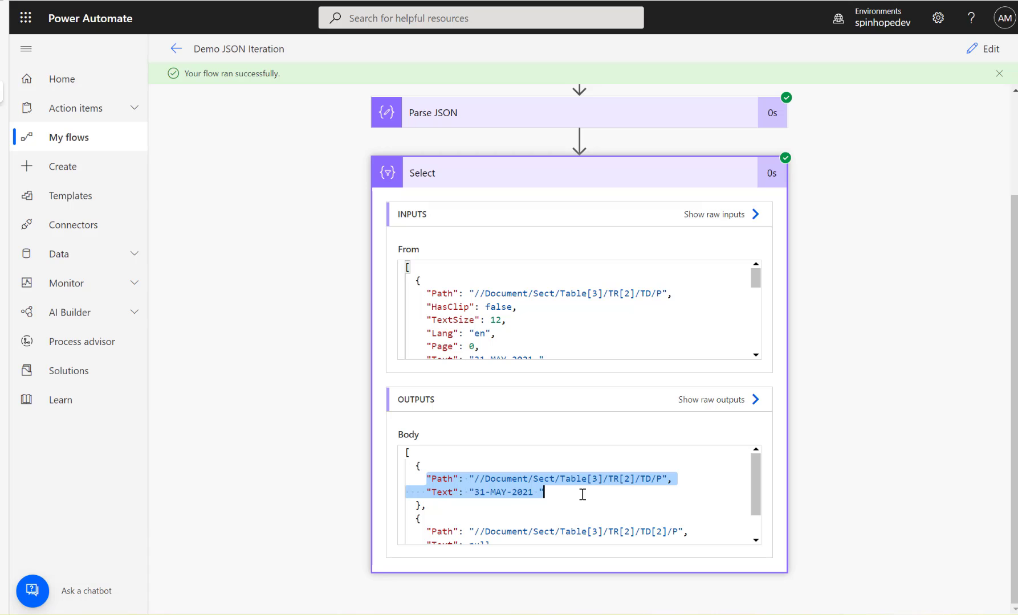
click(1, 51)
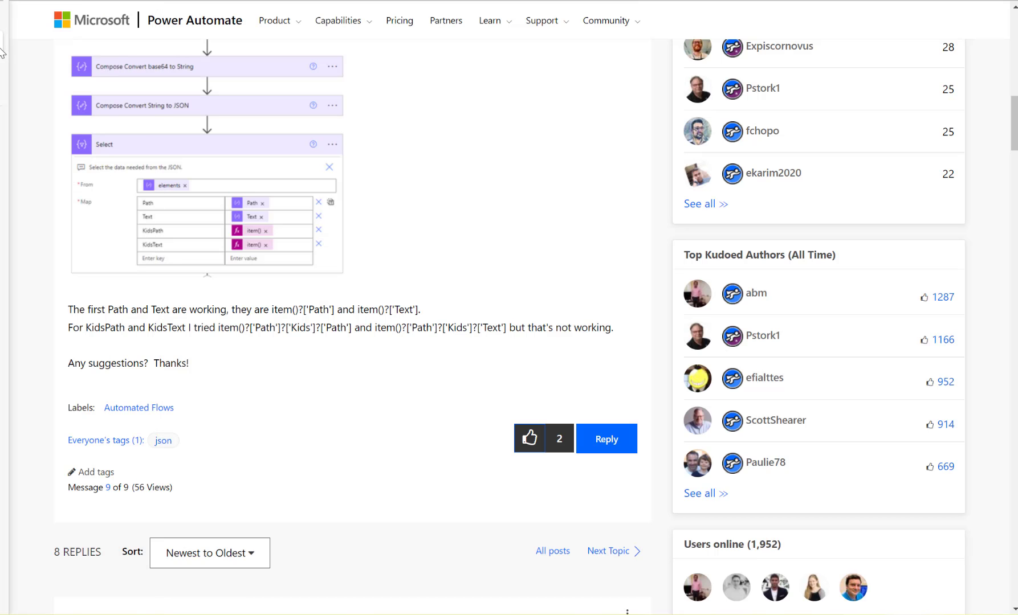
scroll(367, 273, up, 7)
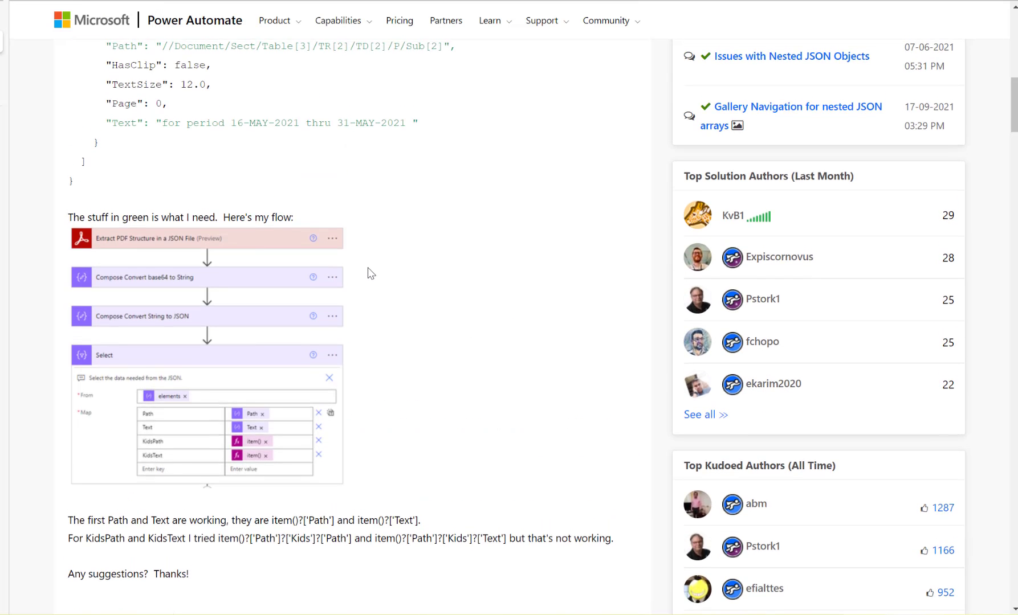
scroll(370, 274, up, 6)
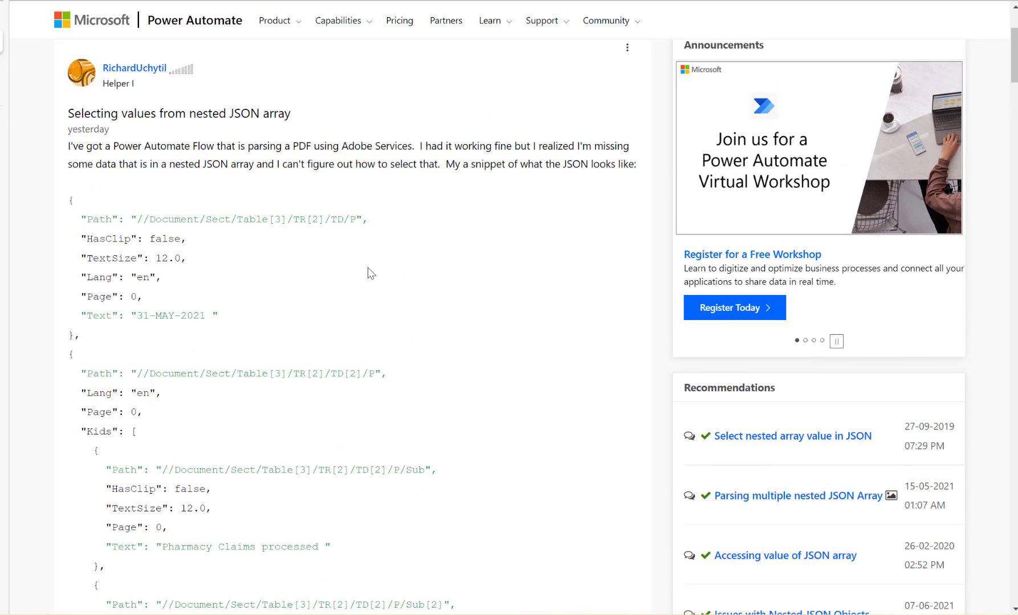
scroll(370, 273, down, 2)
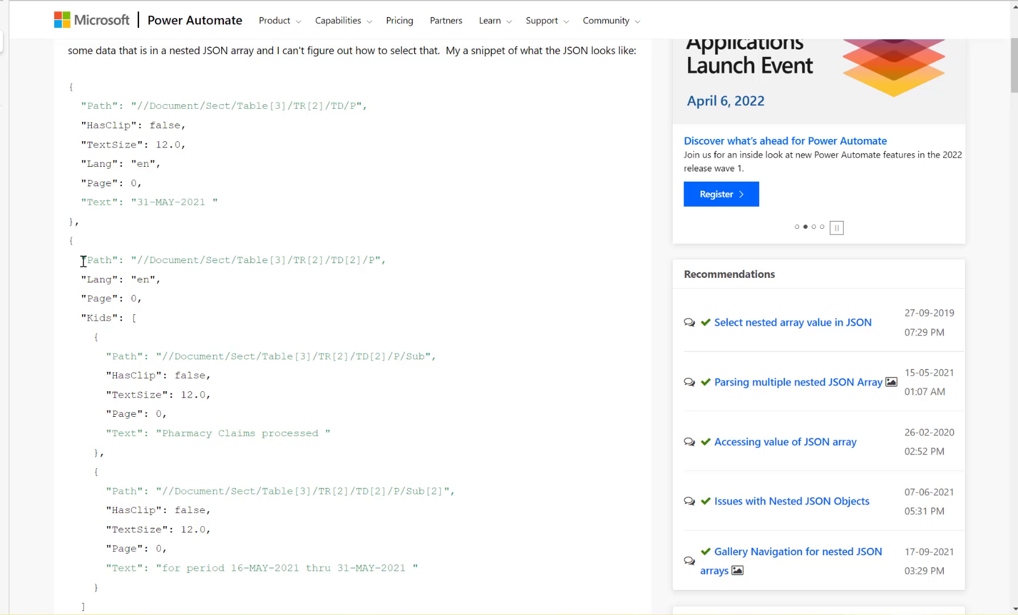
drag(83, 261, 180, 264)
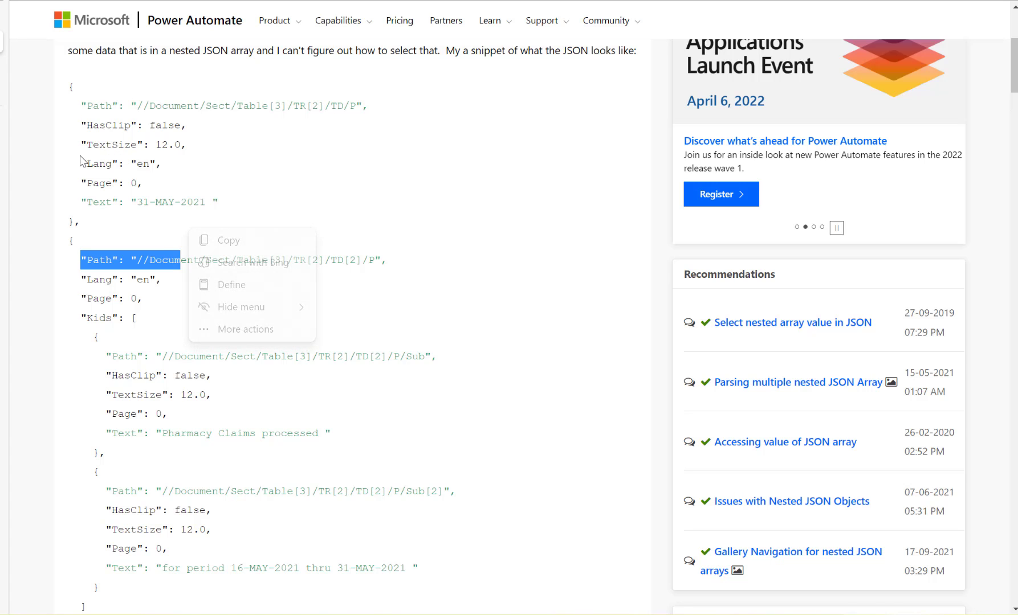
drag(84, 200, 244, 205)
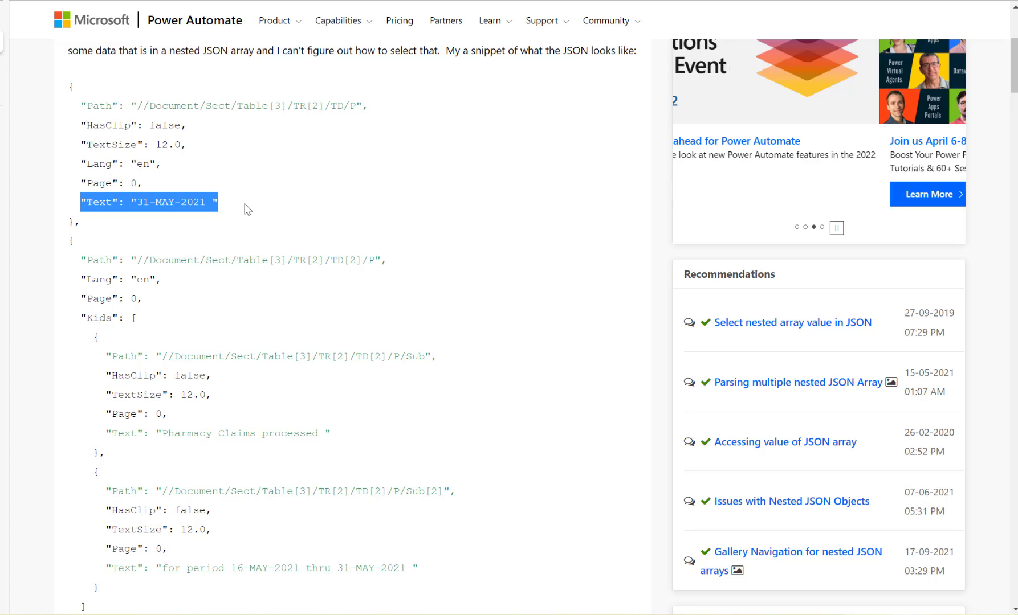
scroll(255, 296, down, 3)
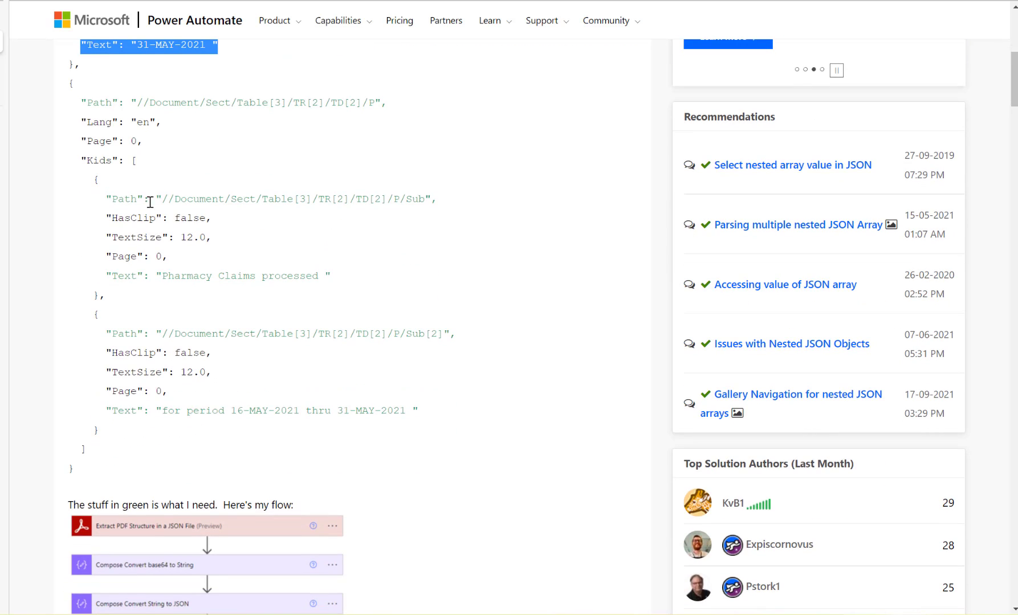
drag(87, 144, 201, 150)
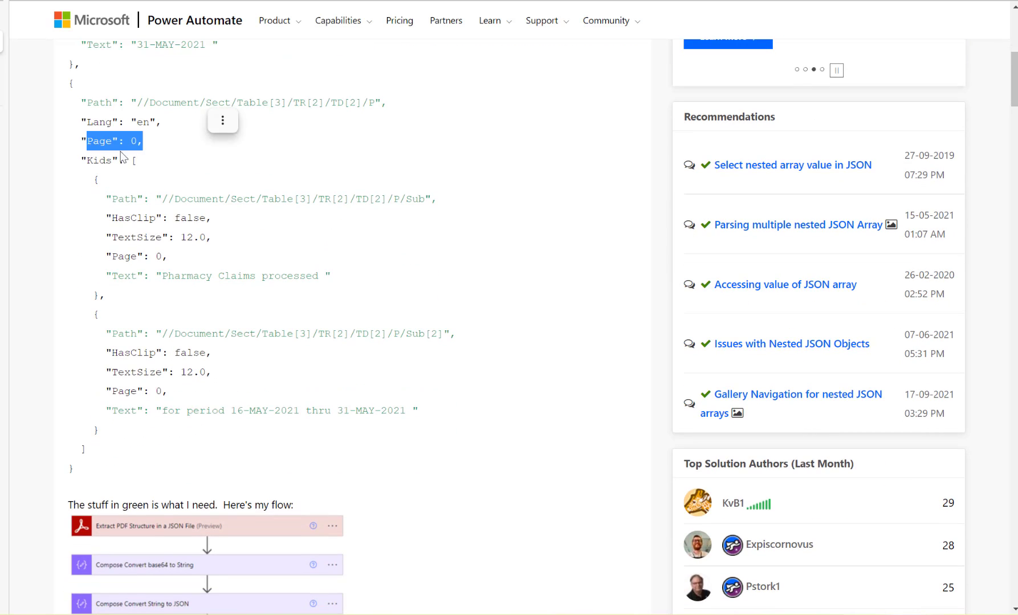
click(17, 94)
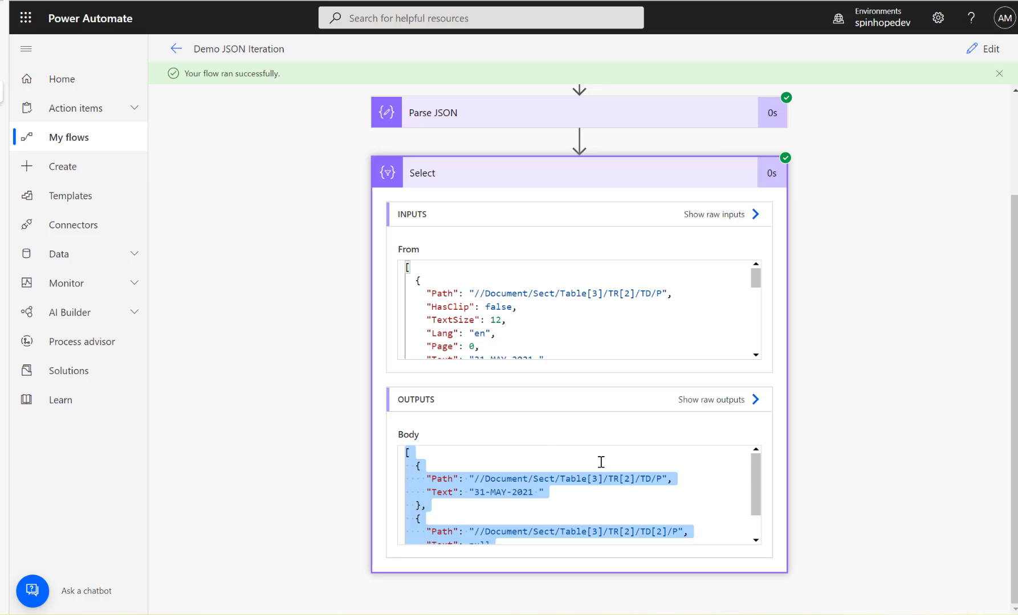
scroll(601, 462, down, 1)
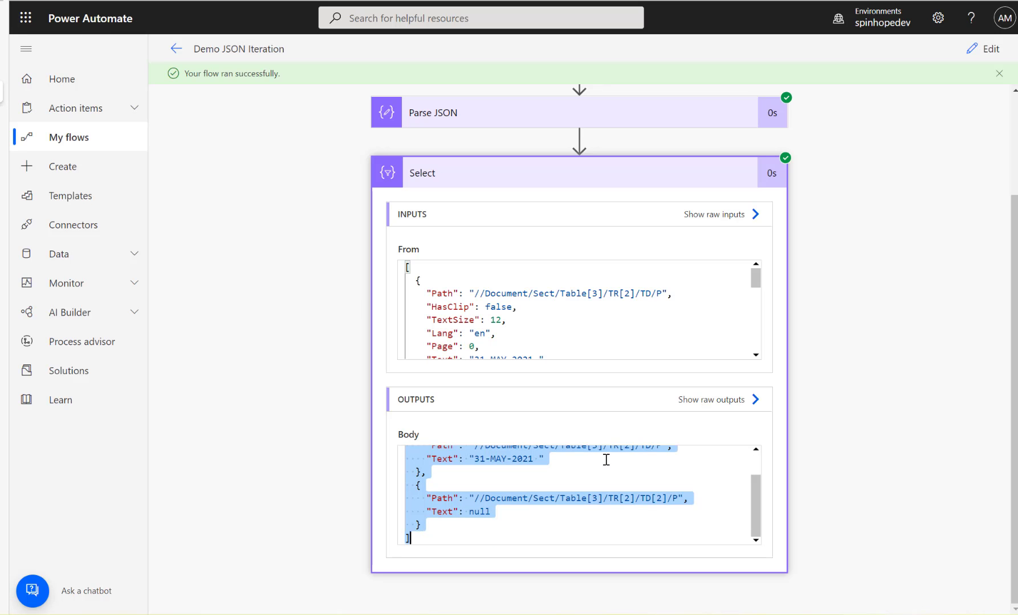
double_click(479, 511)
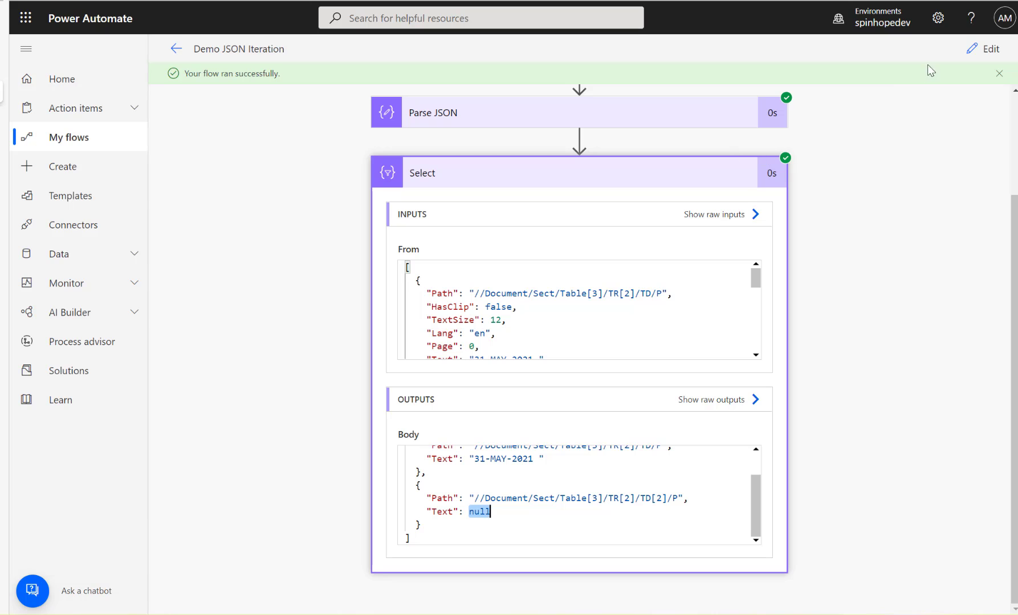
Edit the flow and add a third Select mapping with the key Kids and the Parse JSON Kids value.
click(971, 56)
click(520, 372)
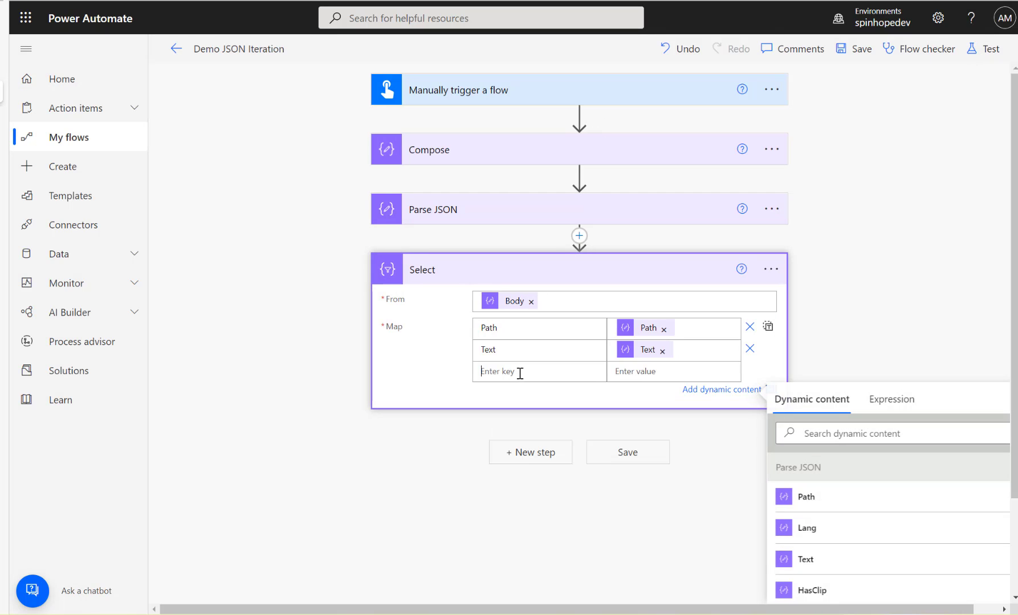
text(Kids)
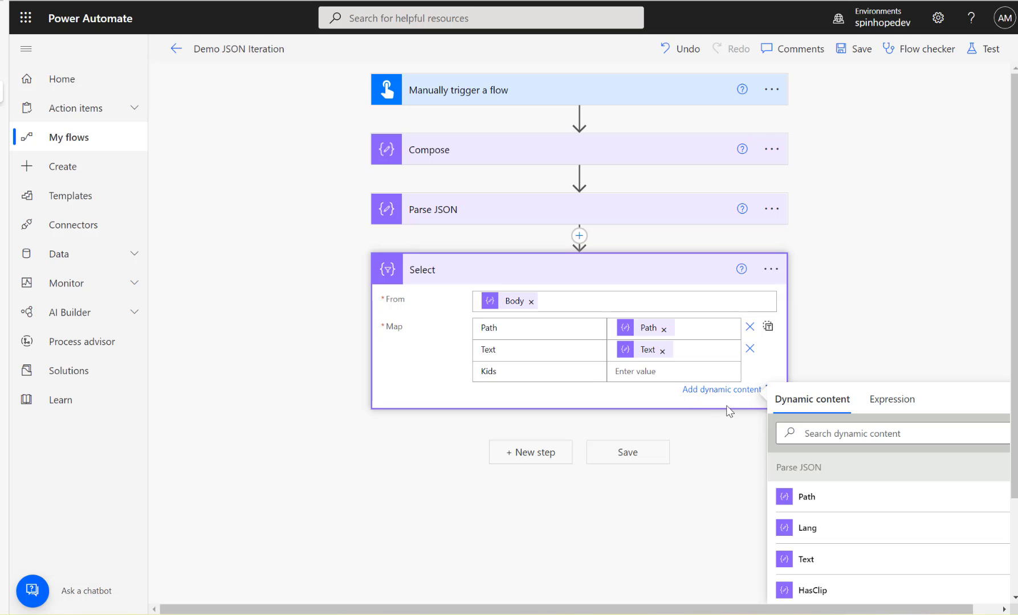
click(658, 370)
click(825, 443)
text(kids)
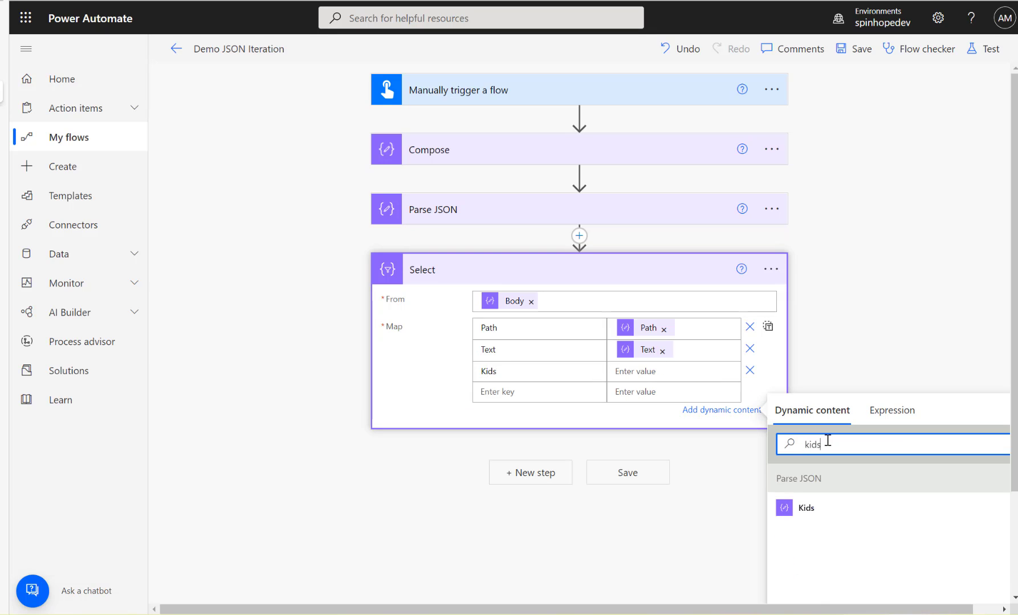
click(808, 508)
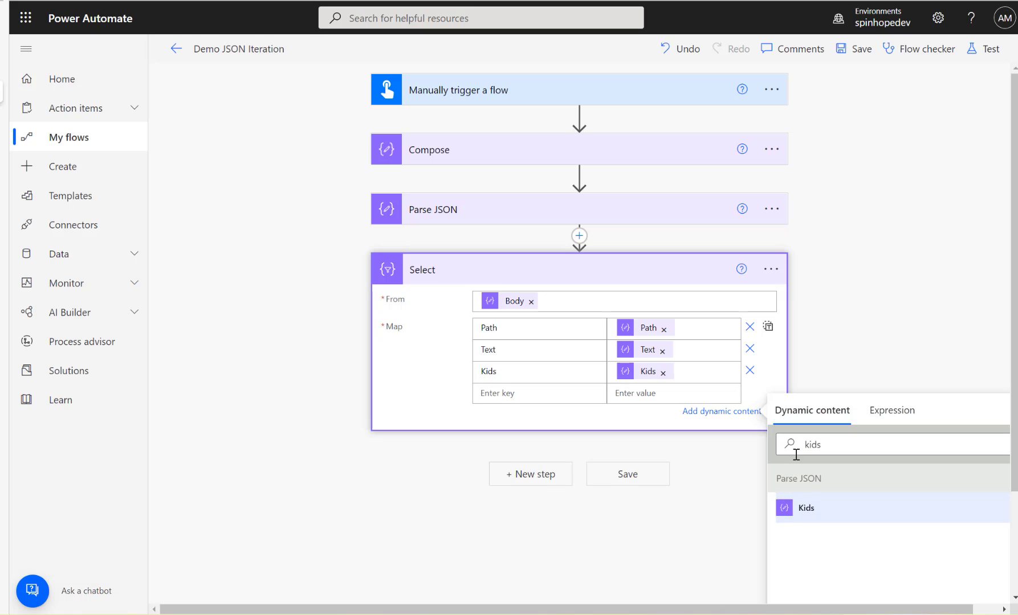
Save the flow and run a manual test of it.
click(983, 49)
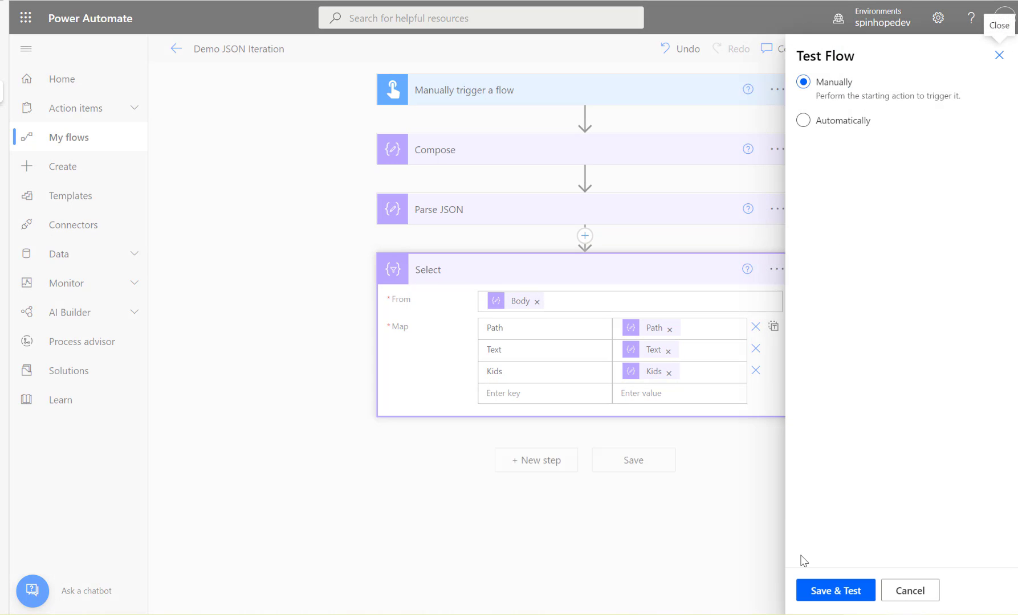
click(826, 596)
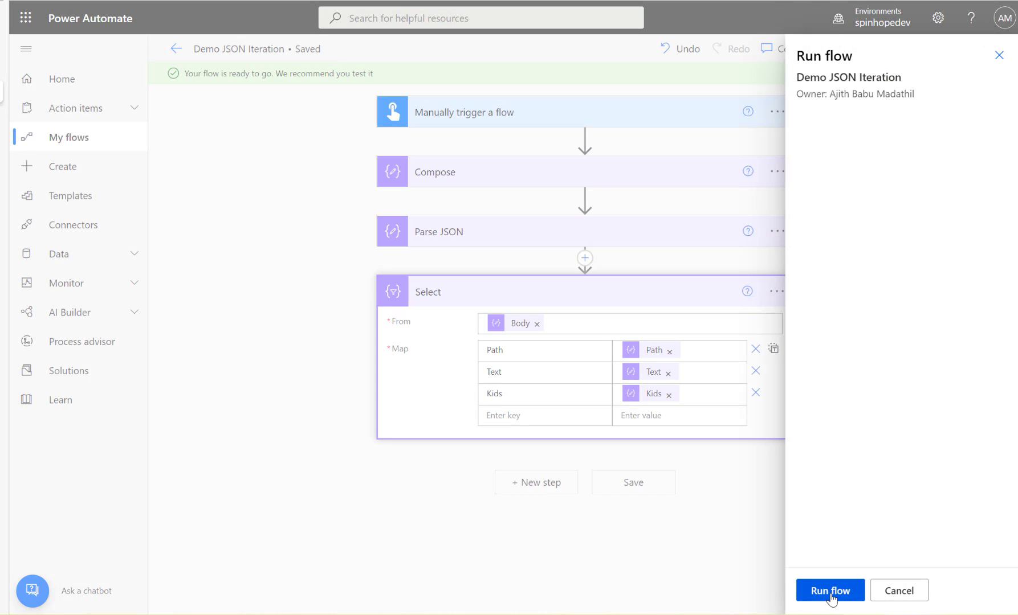
click(829, 595)
click(831, 597)
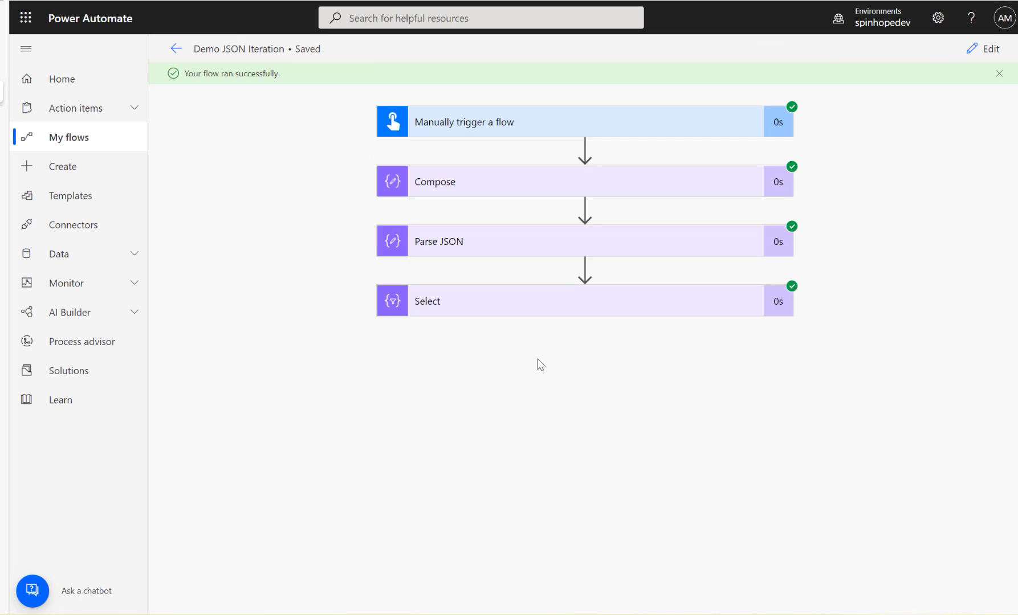
Open the Select action's raw outputs in the run and examine the Kids array of the second item.
click(500, 308)
scroll(575, 331, down, 2)
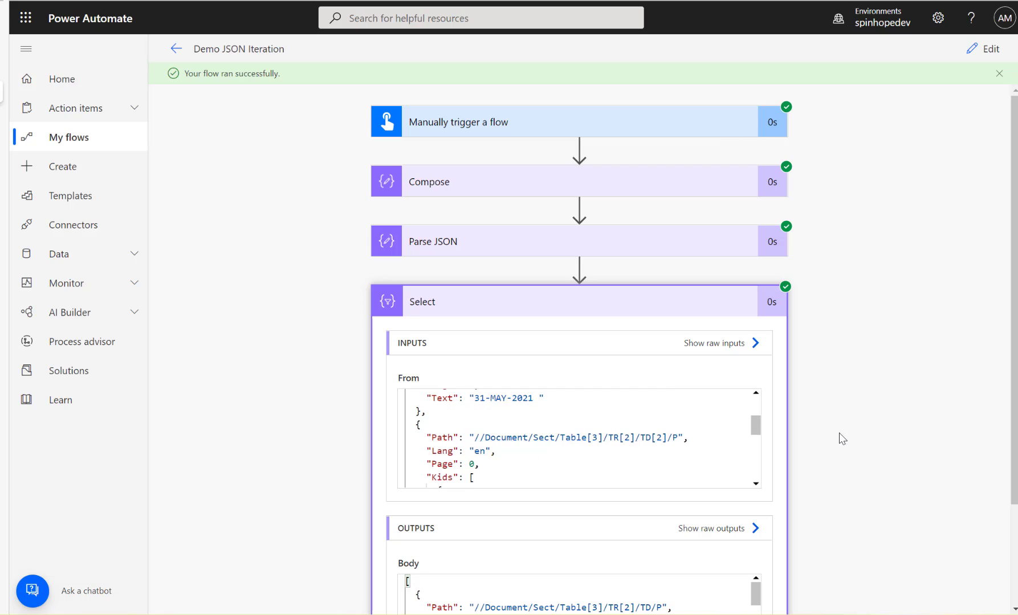
scroll(840, 439, down, 2)
click(715, 399)
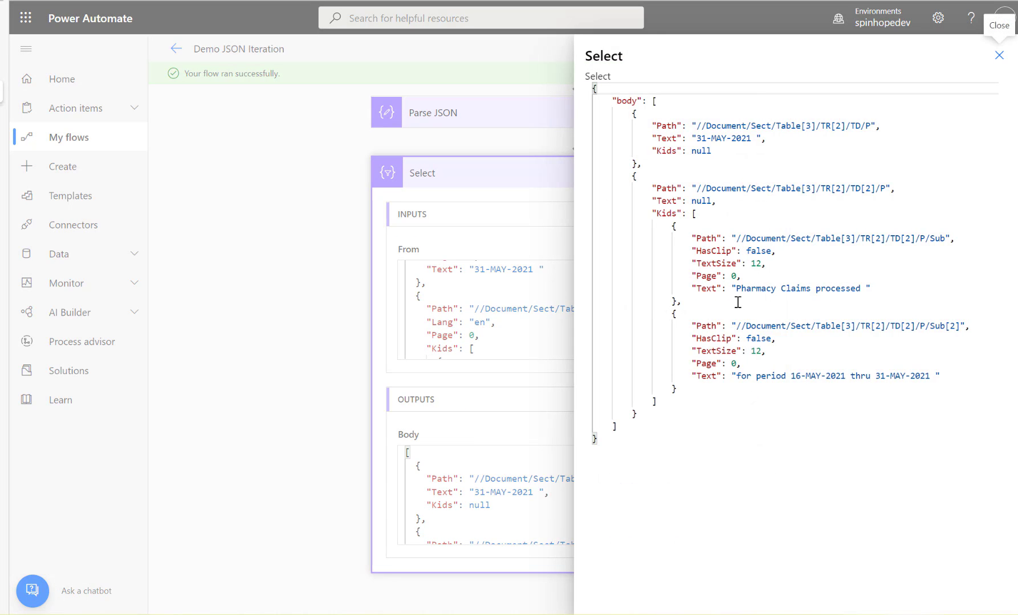
drag(652, 213, 708, 398)
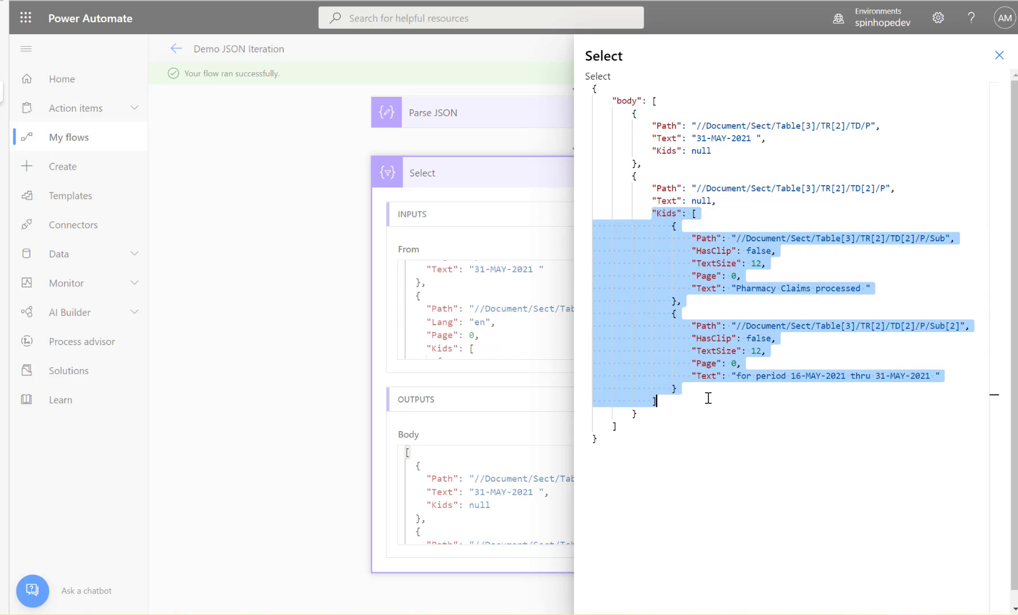
click(707, 398)
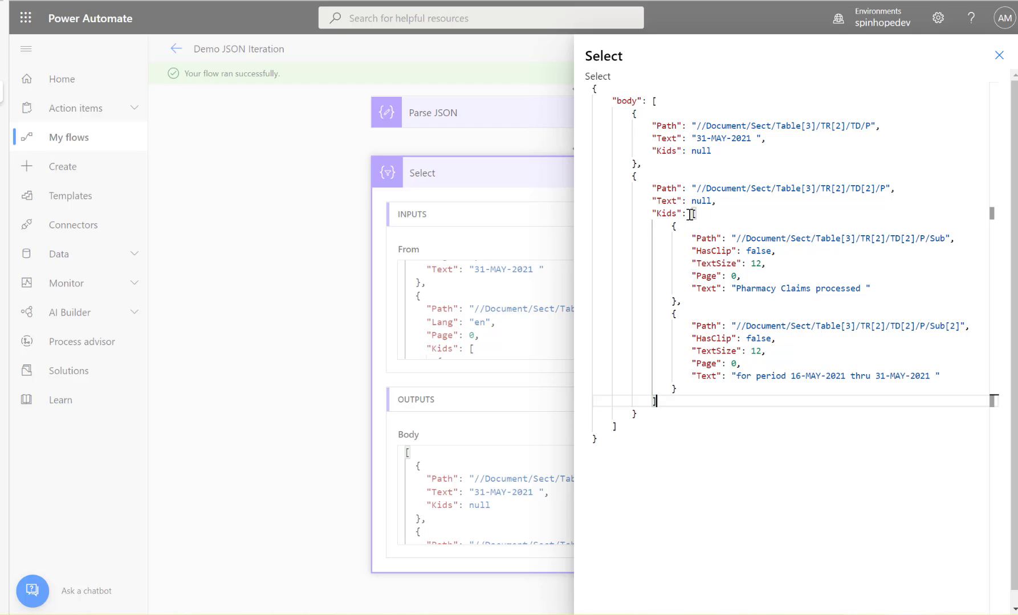
drag(692, 214, 667, 401)
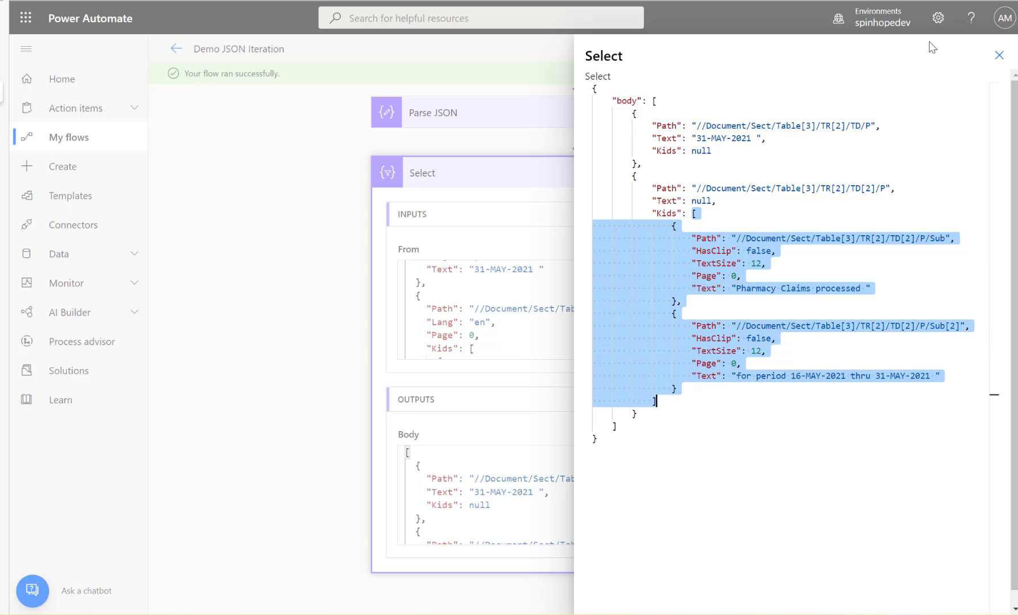
Close the raw outputs, return to editing the flow, and remove the Kids mapping from the Select action.
click(998, 56)
click(988, 48)
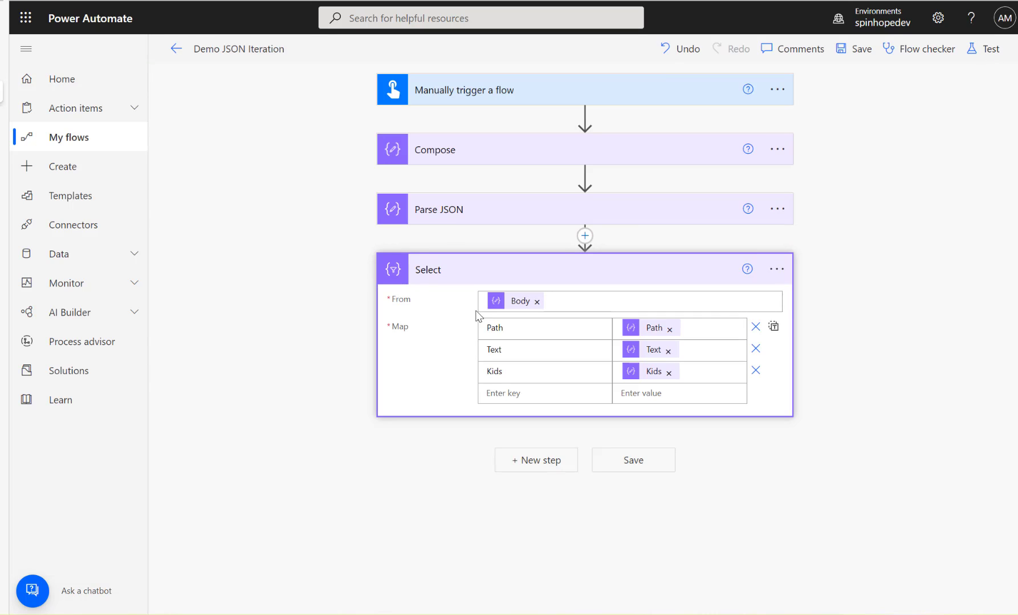
click(585, 235)
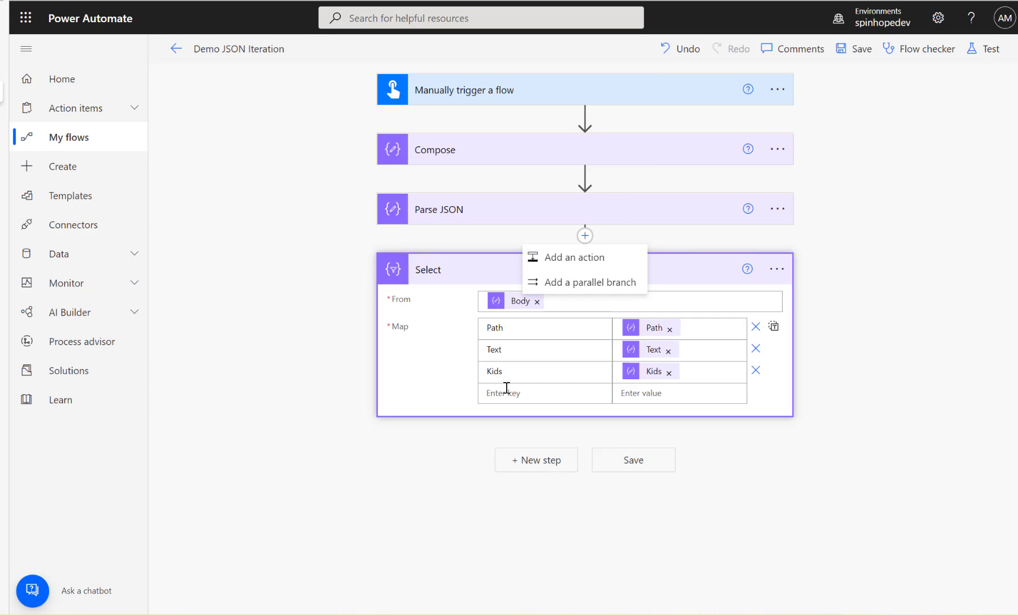
click(756, 371)
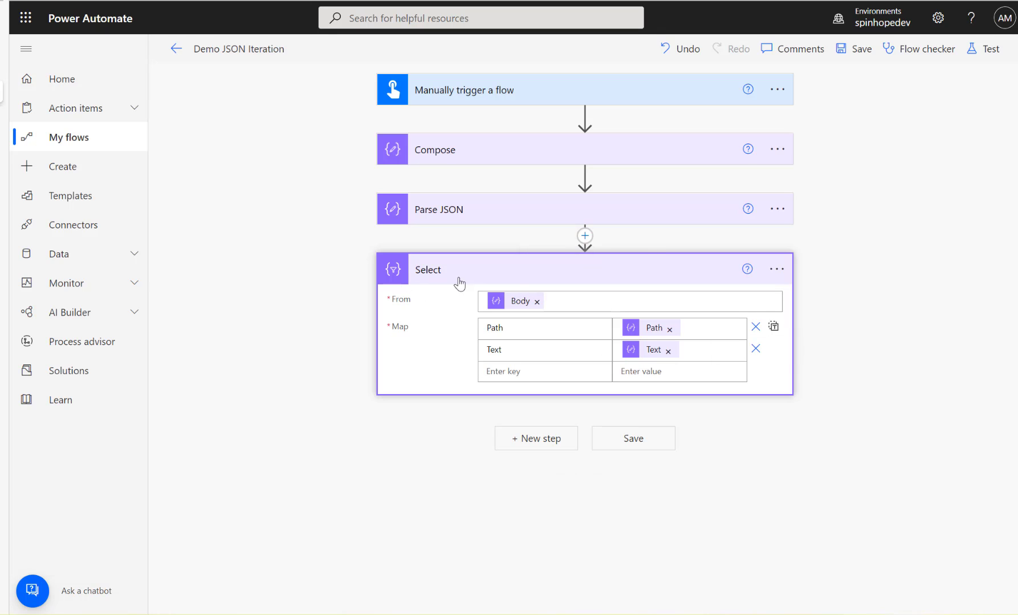
Insert a Data Operation Compose action between Parse JSON and Select.
click(586, 236)
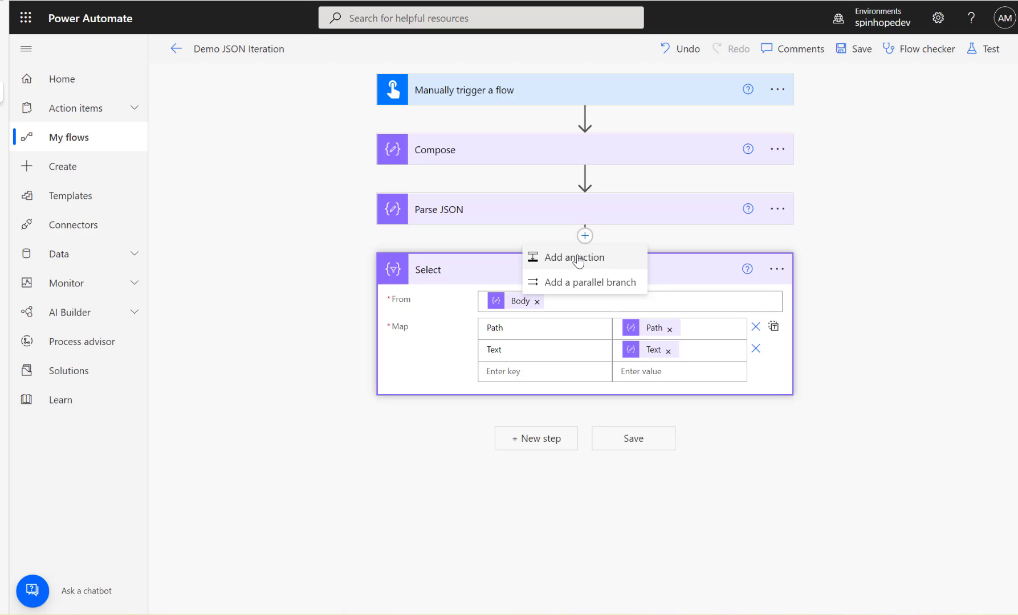
click(578, 259)
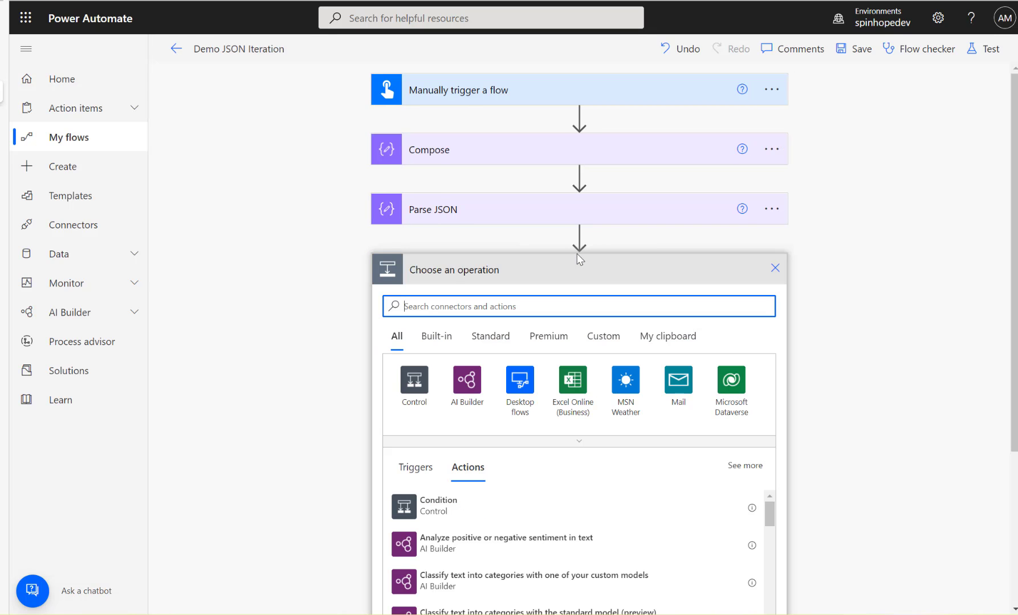
text(compose)
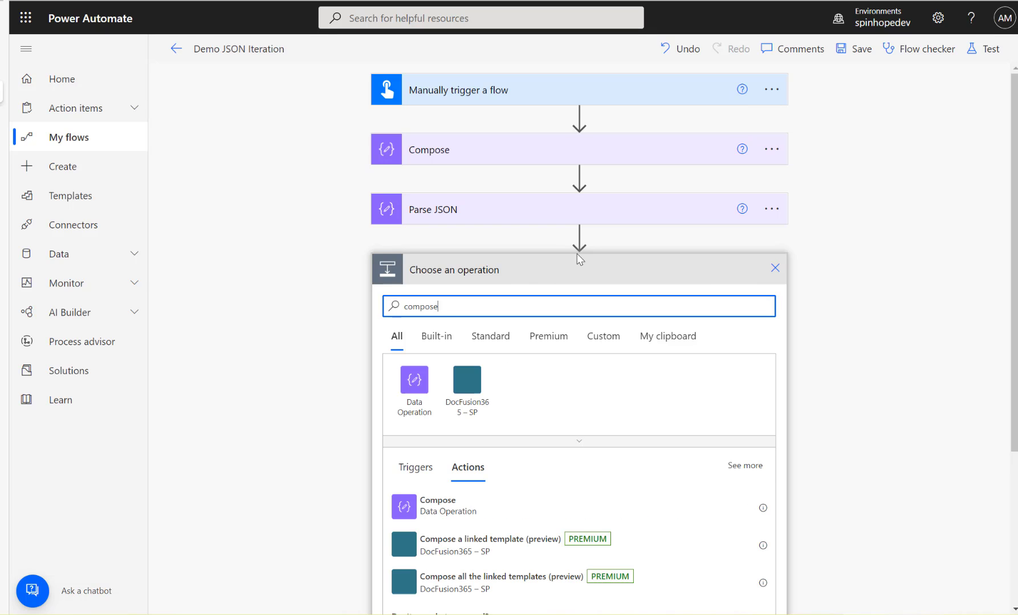
click(445, 510)
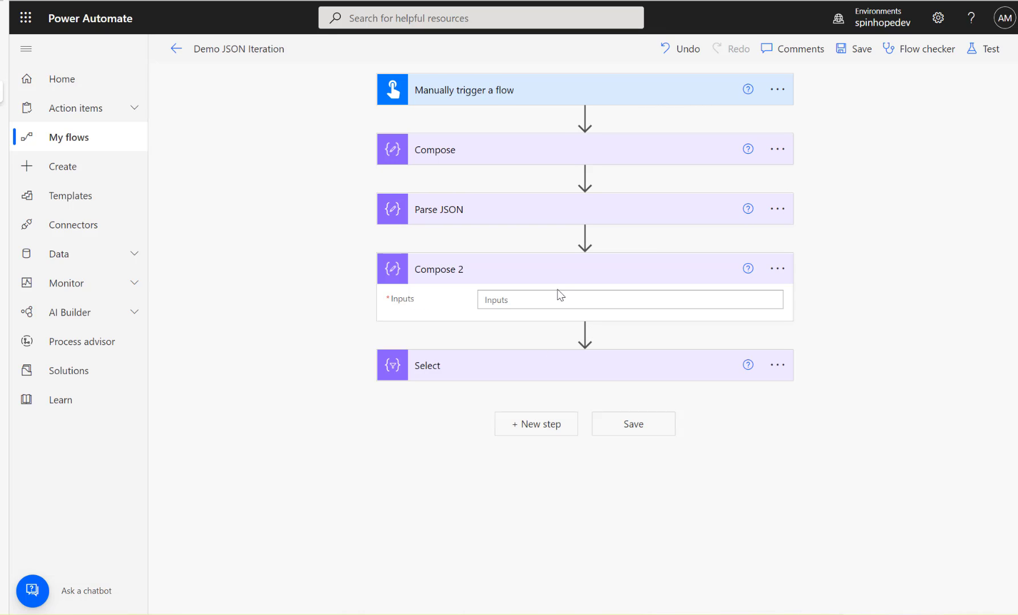
Browse the dynamic content offered for the Compose 2 inputs and compare it with the Kids array in the Online JSON Viewer.
click(551, 301)
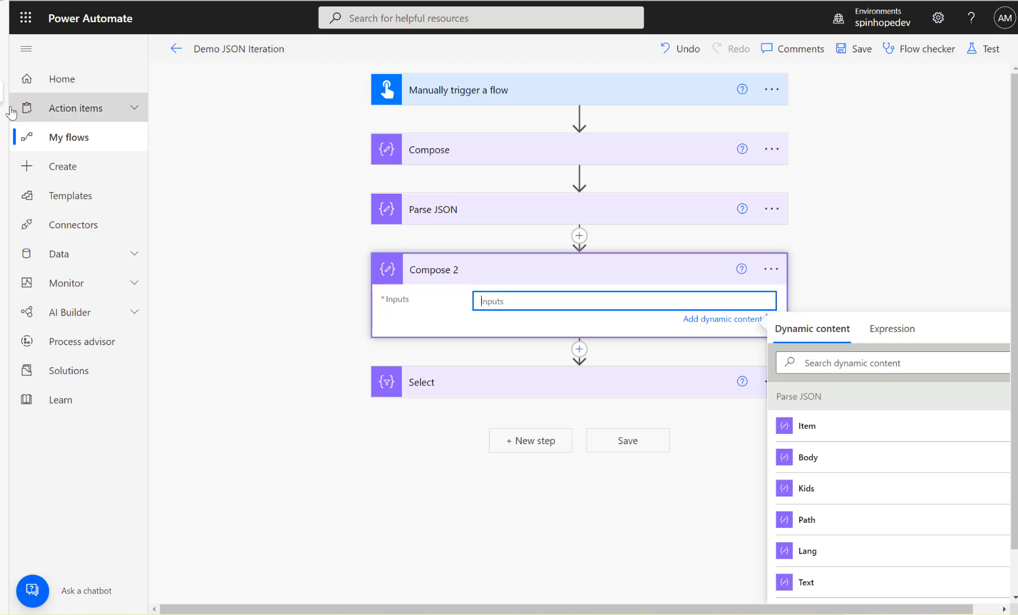
click(838, 360)
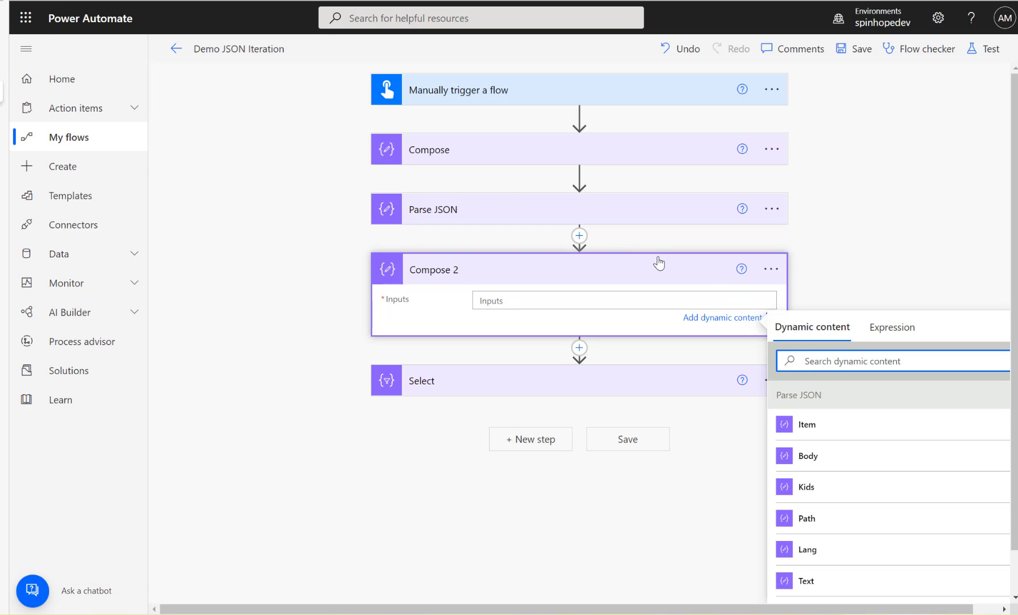
scroll(879, 462, down, 3)
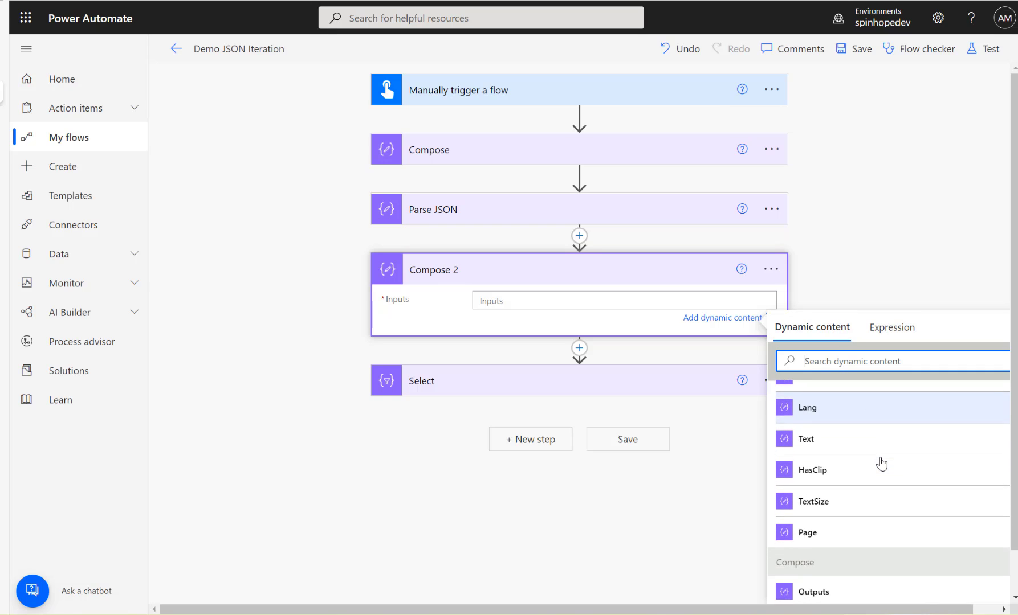
scroll(881, 464, up, 3)
mouse_move(12, 97)
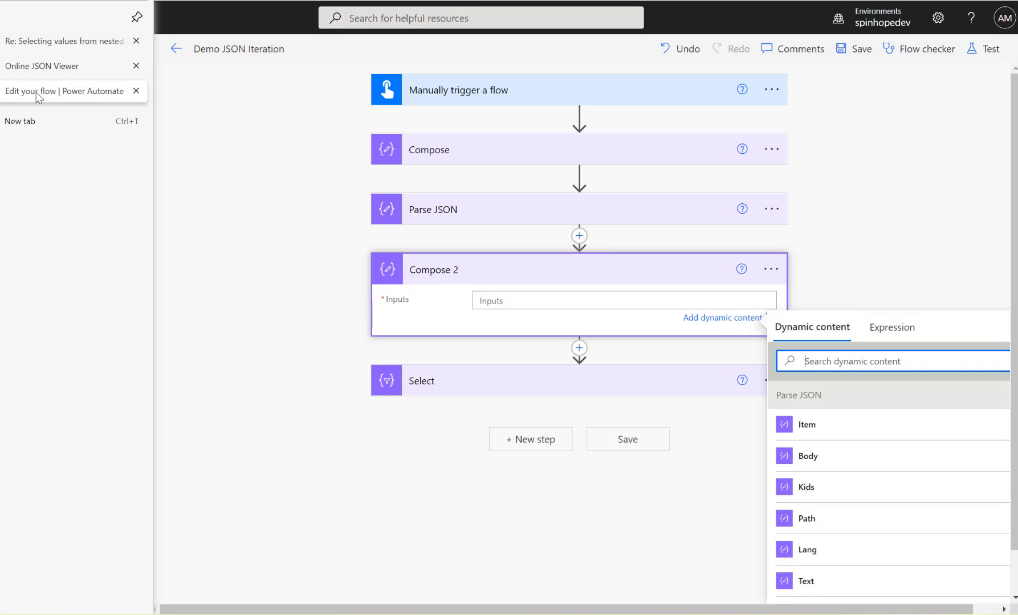
click(35, 73)
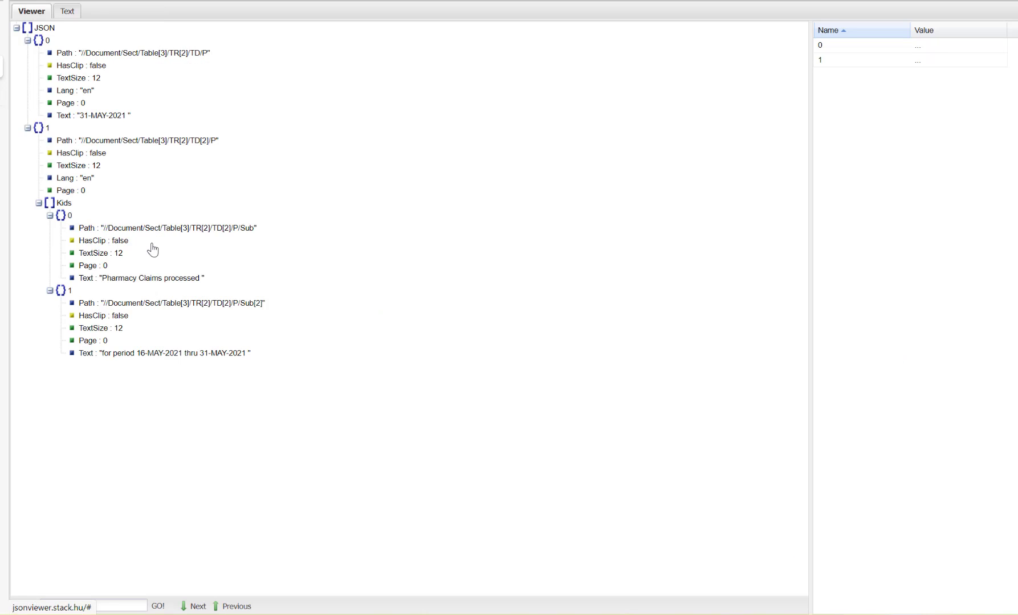
click(1, 92)
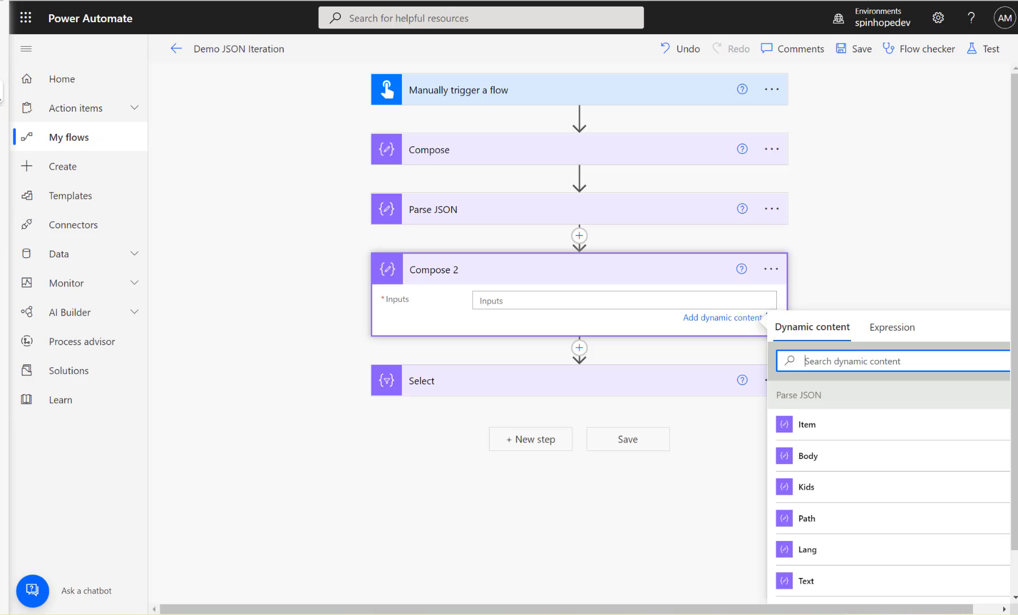
Search the dynamic content for Path.
click(879, 363)
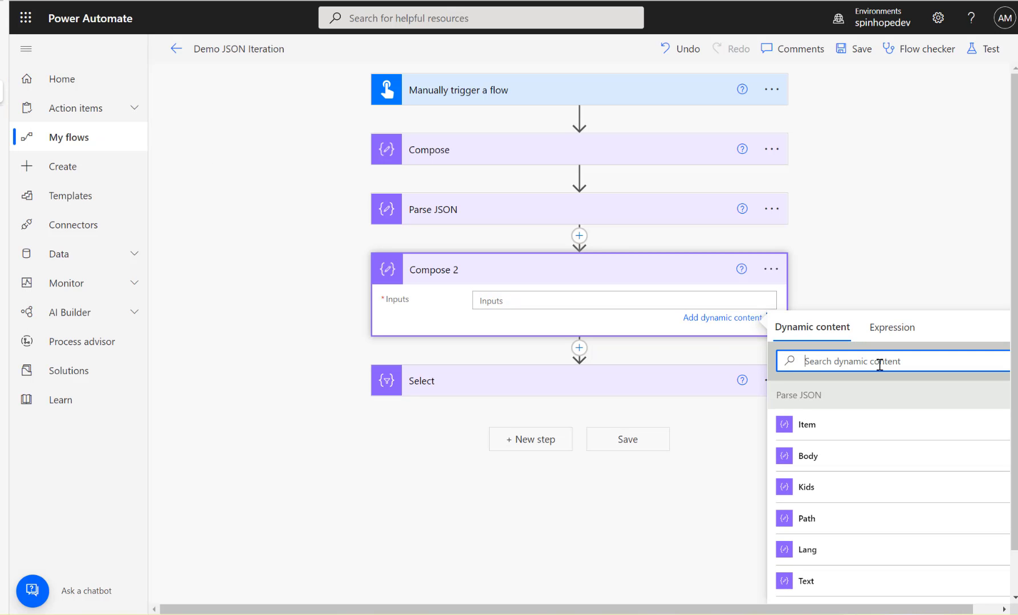
text(Parth)
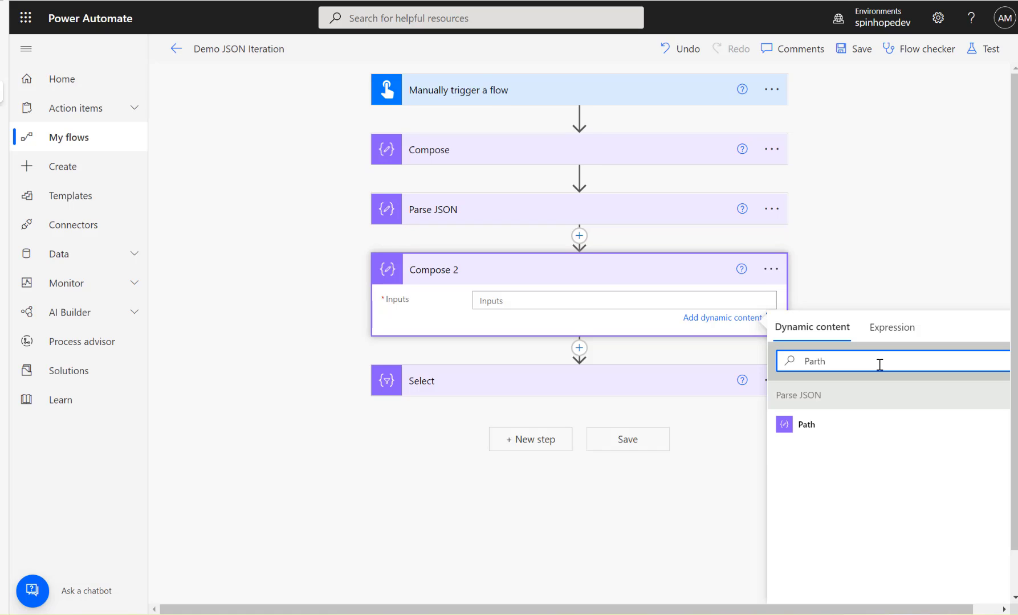
key(BackSpace)
key(BackSpace)
key(BackSpace)
text(th)
Switch to the forum post and compare the Path entry of the first item with the Path entry inside Kids.
click(3, 42)
scroll(201, 136, up, 4)
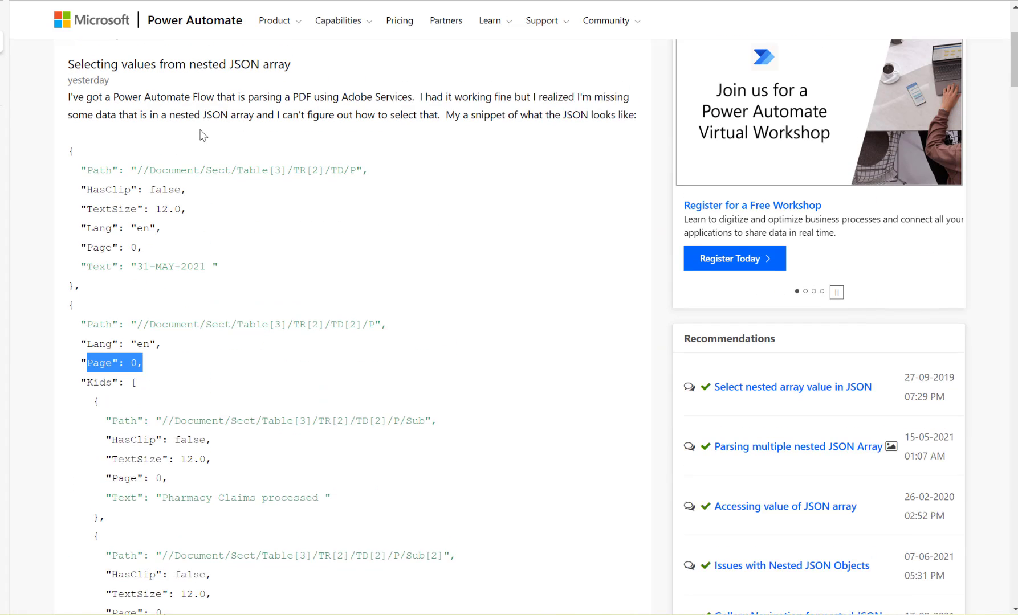
drag(80, 191, 205, 191)
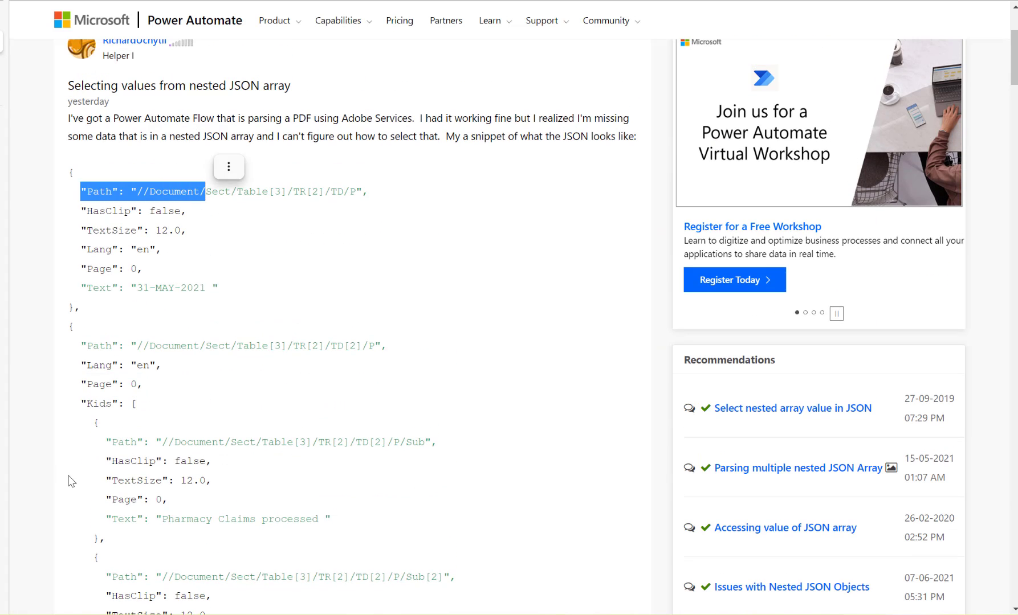
drag(107, 442, 180, 442)
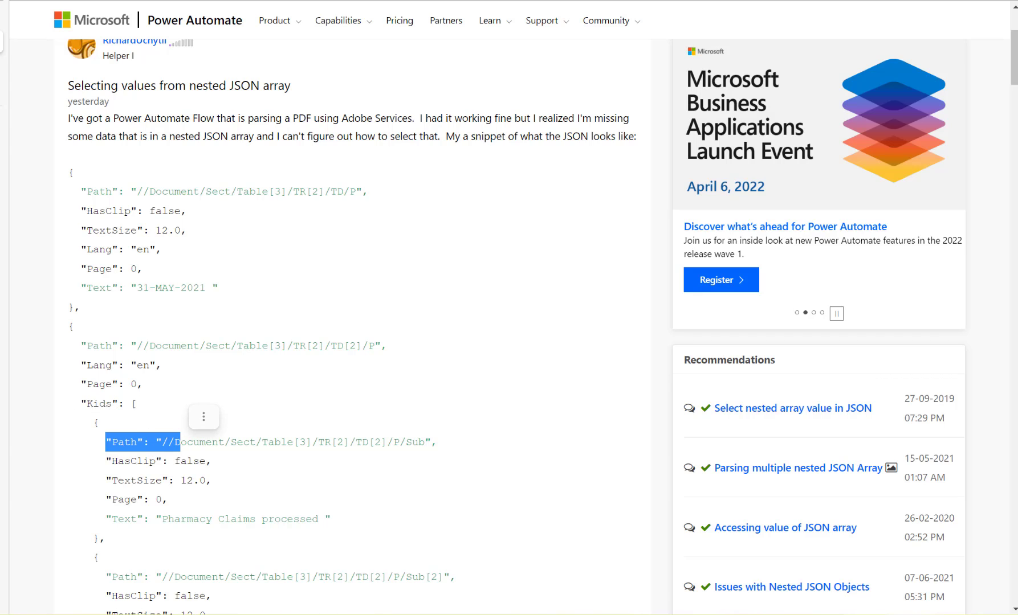
click(2, 92)
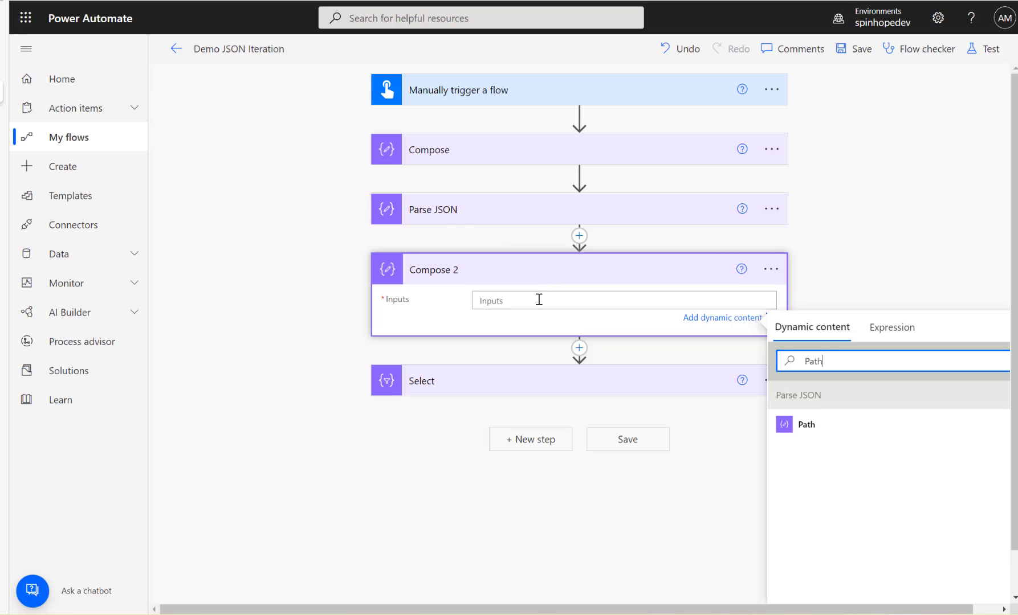
Set the Compose 2 inputs to the Kids value from Parse JSON and check the resulting Apply to each loop.
click(538, 300)
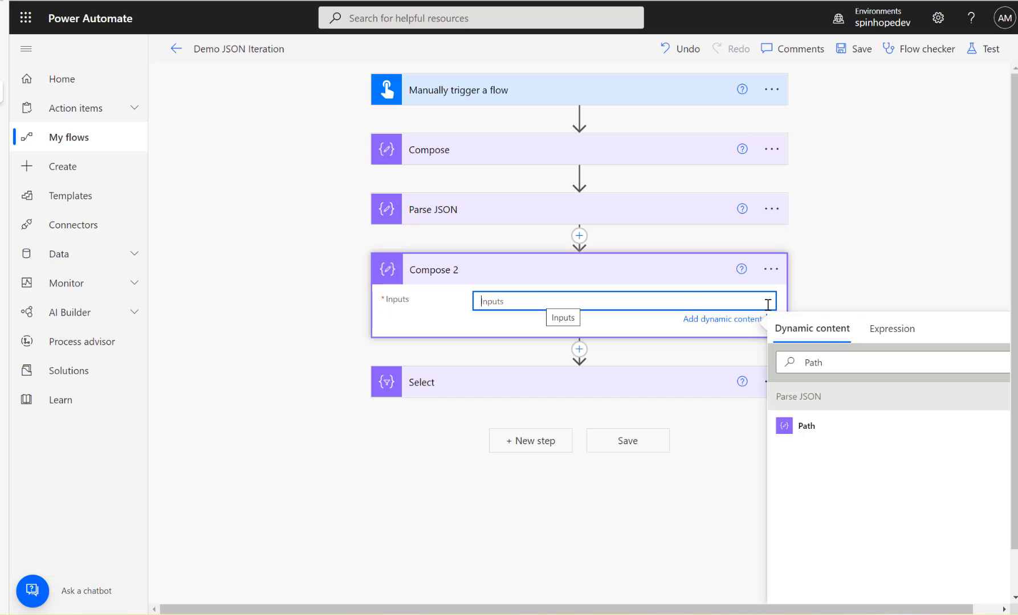
double_click(863, 361)
text(kids)
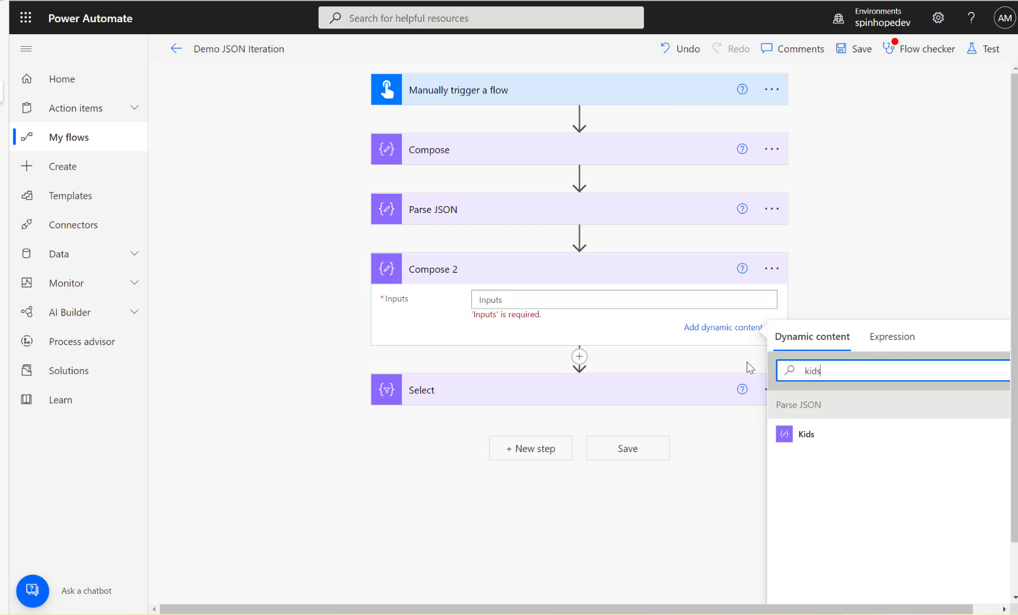
click(825, 438)
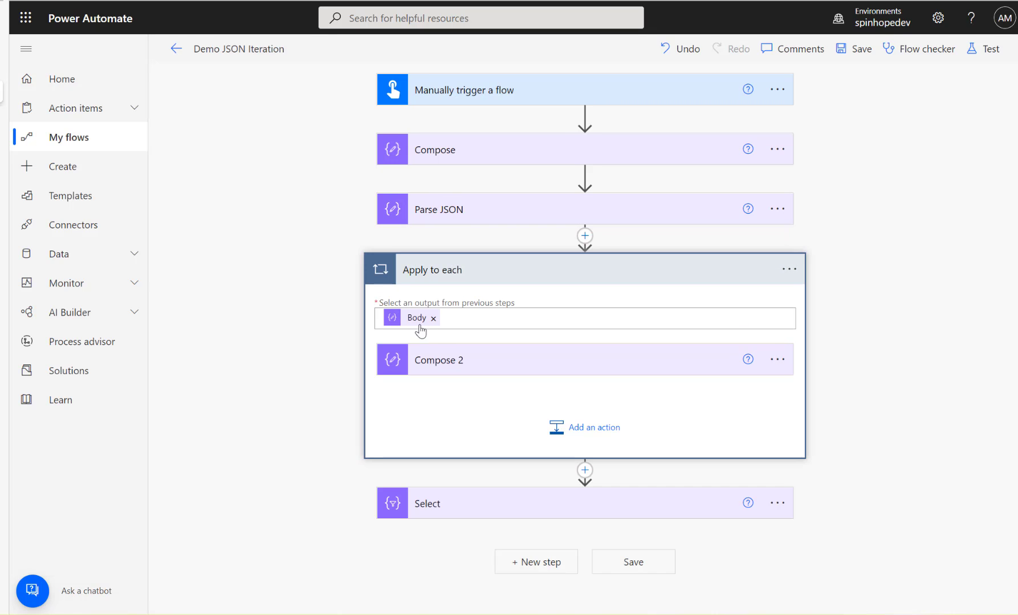
click(463, 358)
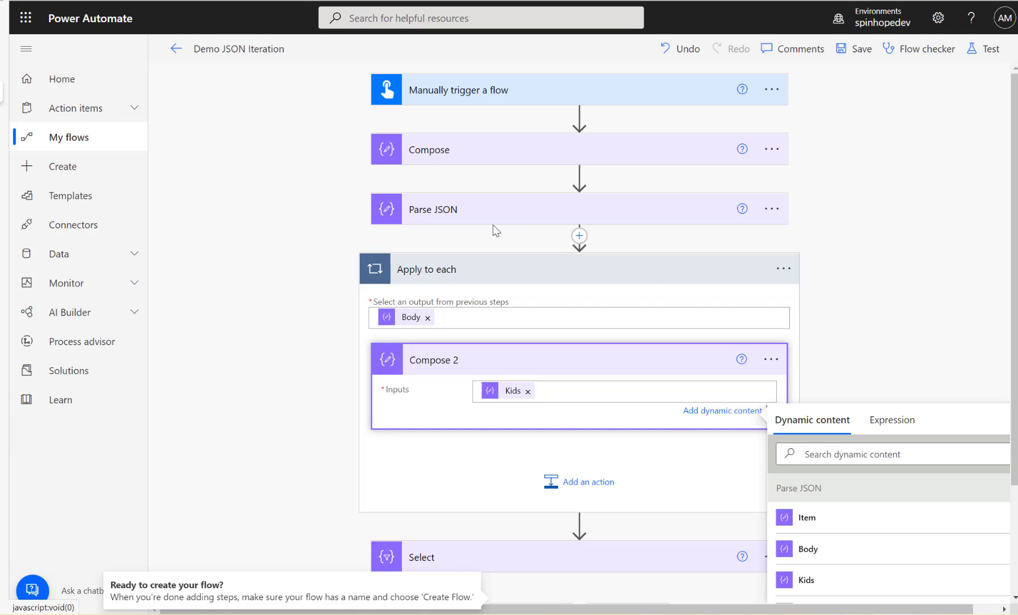
scroll(587, 410, down, 2)
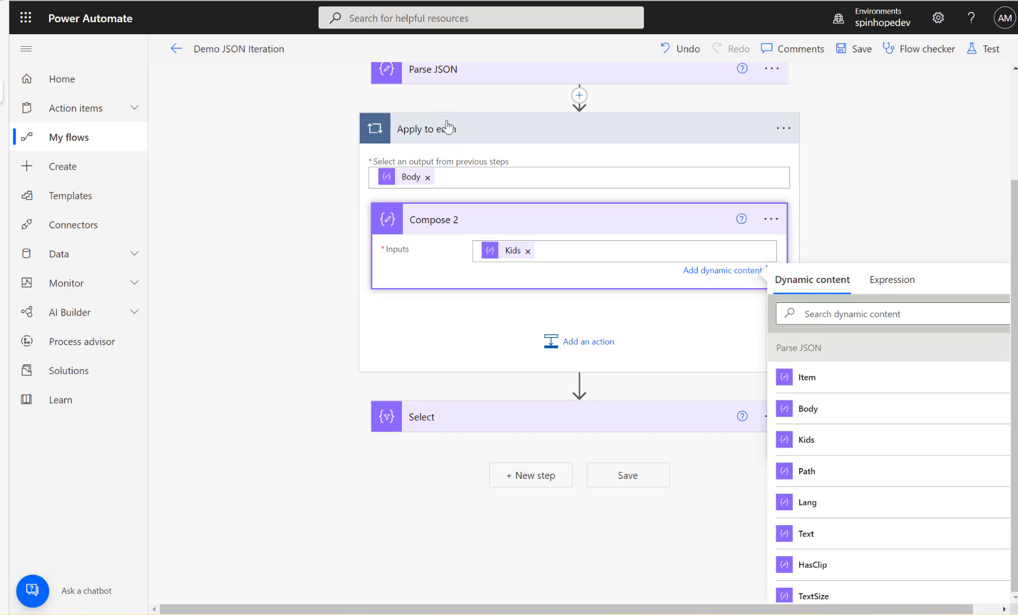
click(275, 350)
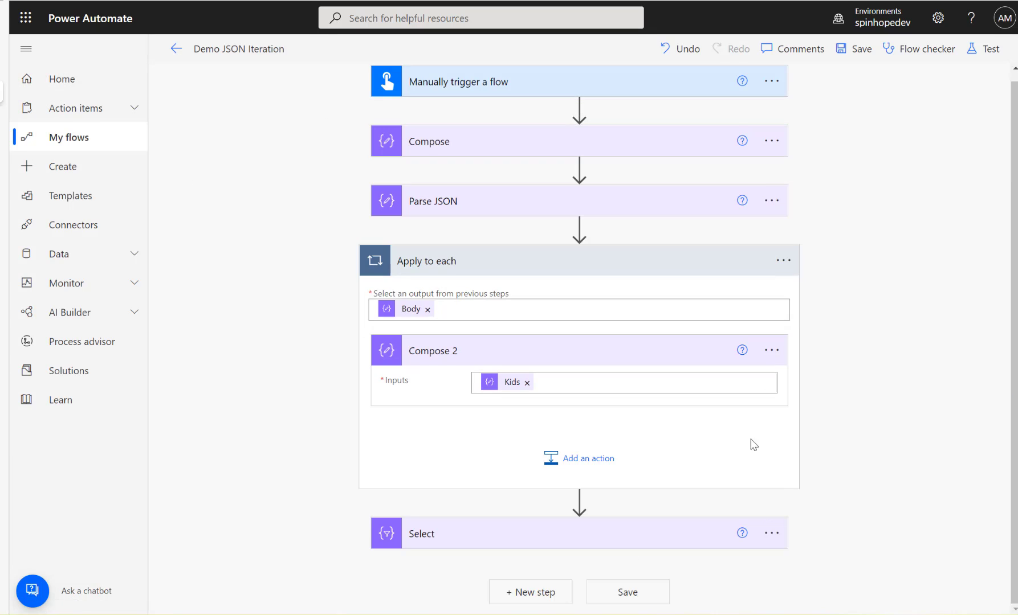
Delete the Select action from the end of the flow.
click(773, 534)
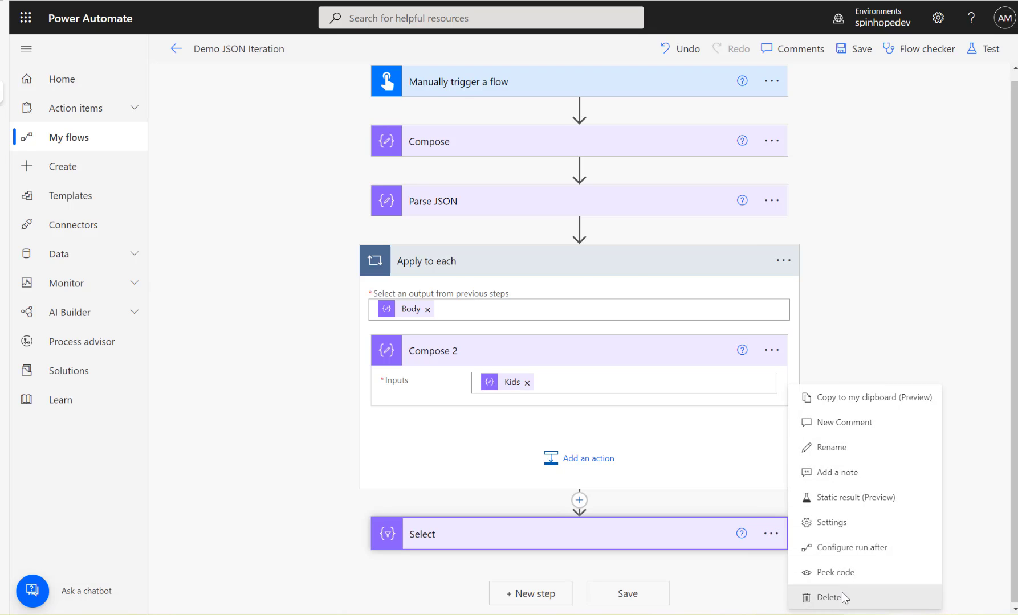
click(842, 594)
click(517, 341)
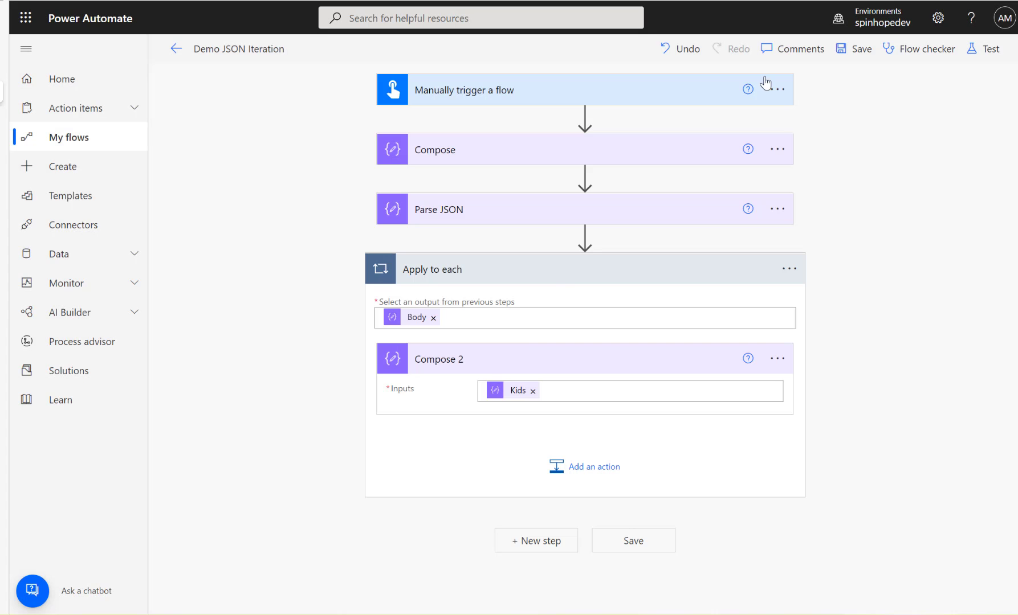
Save the flow with the Kids loop and run it as a manual test.
click(983, 52)
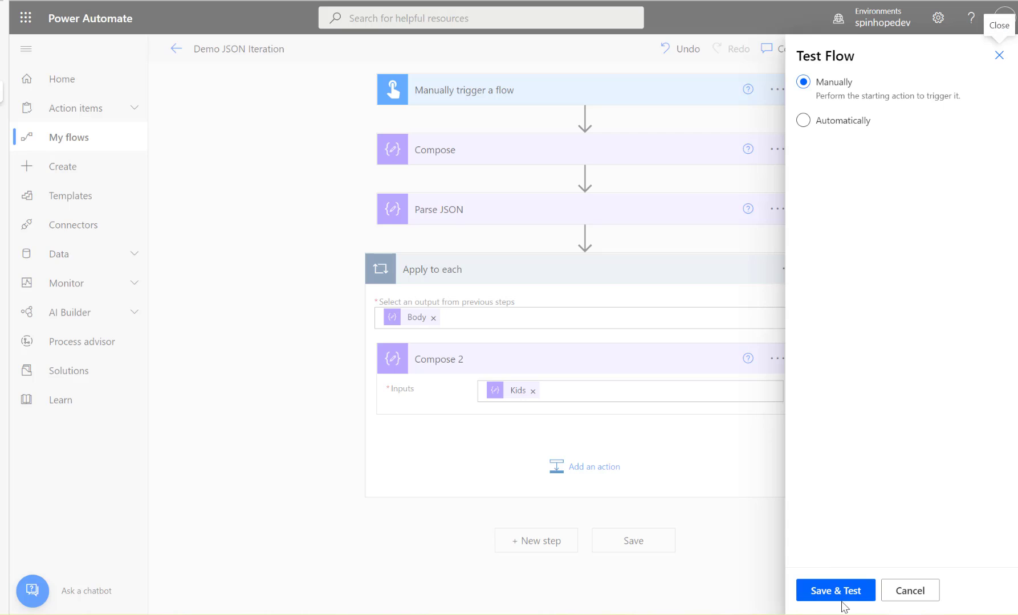
click(836, 595)
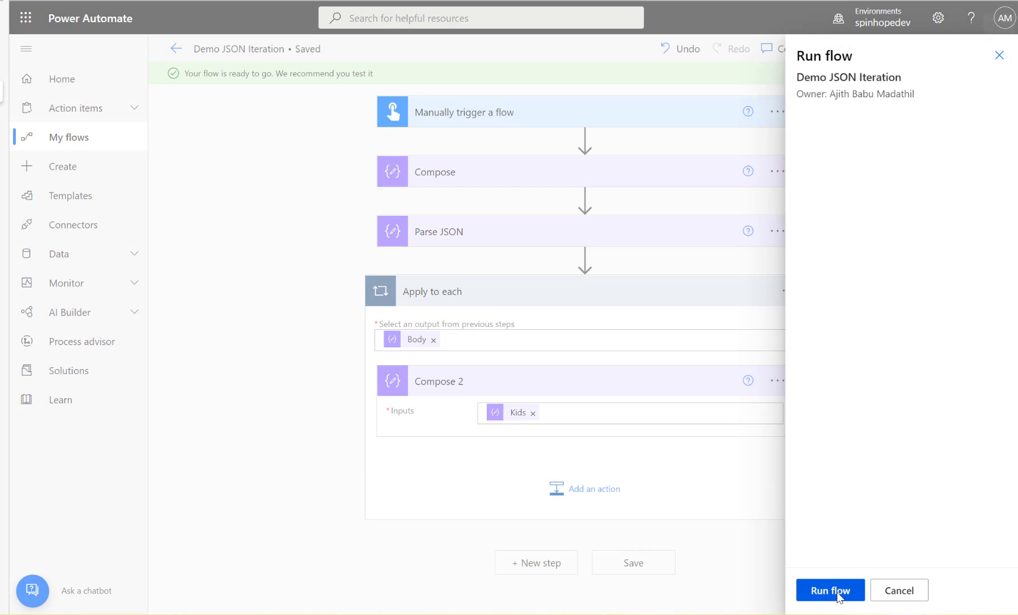
click(834, 594)
click(836, 596)
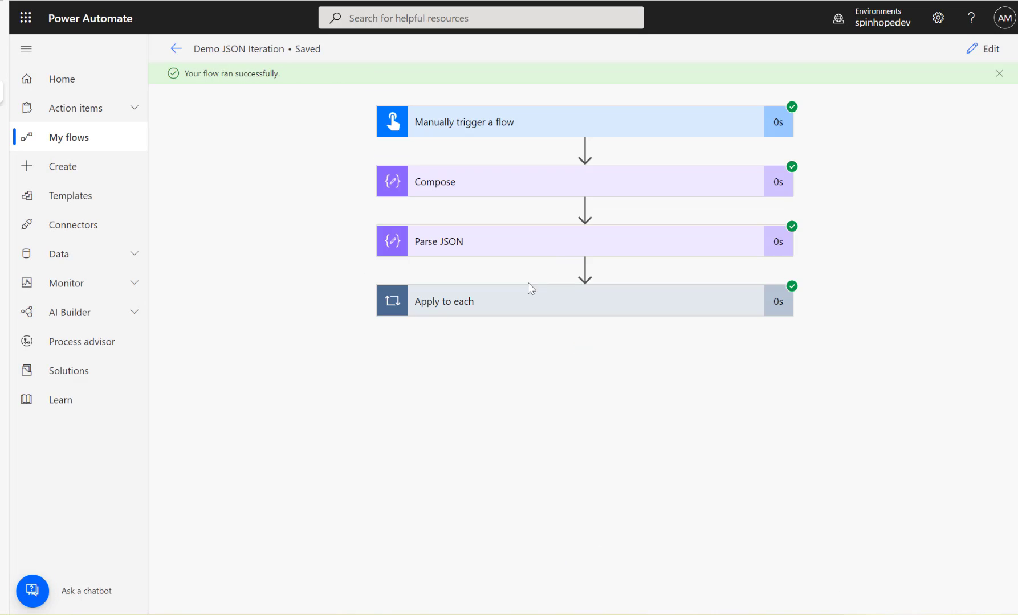
Show the second Apply to each iteration in the run results and copy the entire output of Compose 2.
click(502, 304)
click(509, 366)
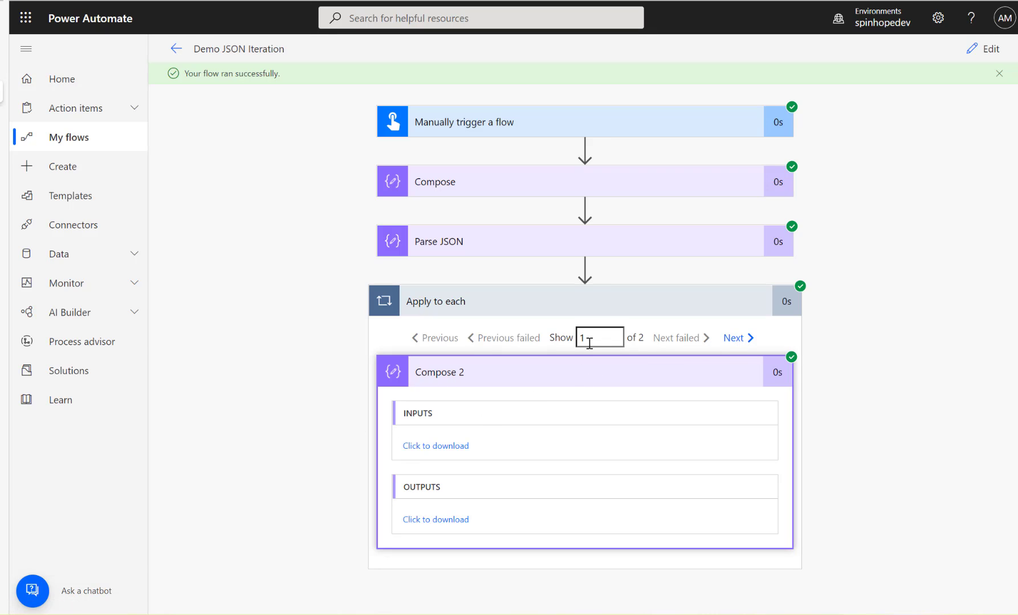
click(732, 340)
scroll(596, 473, down, 3)
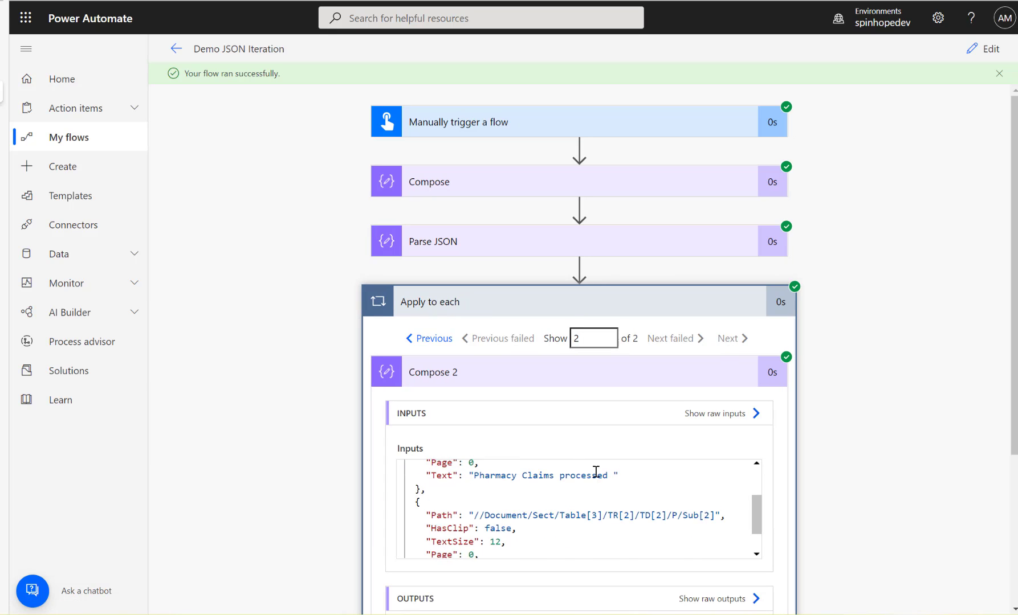
scroll(995, 416, down, 4)
scroll(984, 412, up, 2)
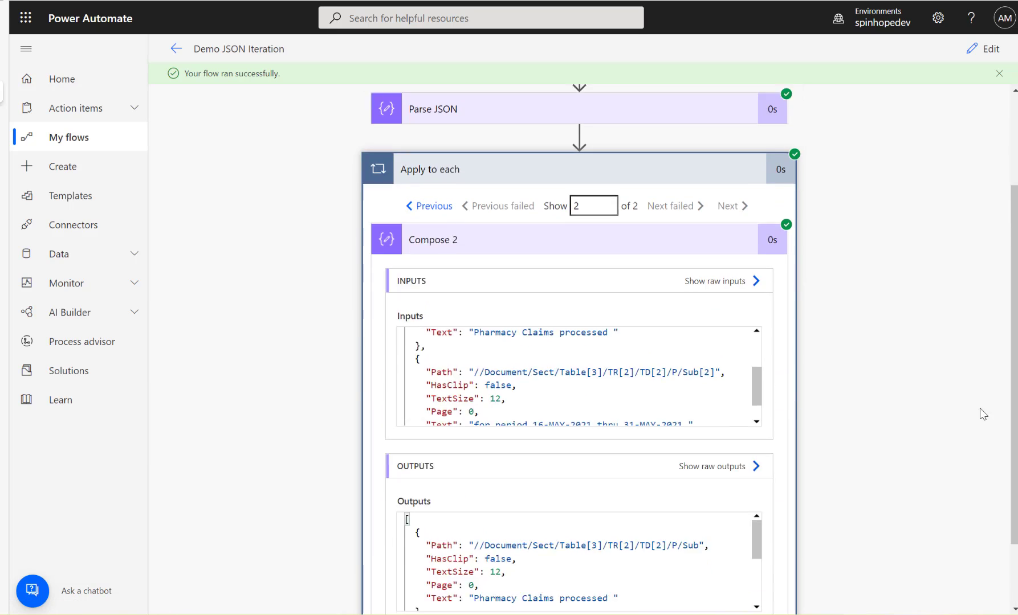
scroll(862, 428, down, 2)
click(524, 444)
key(ctrl+a)
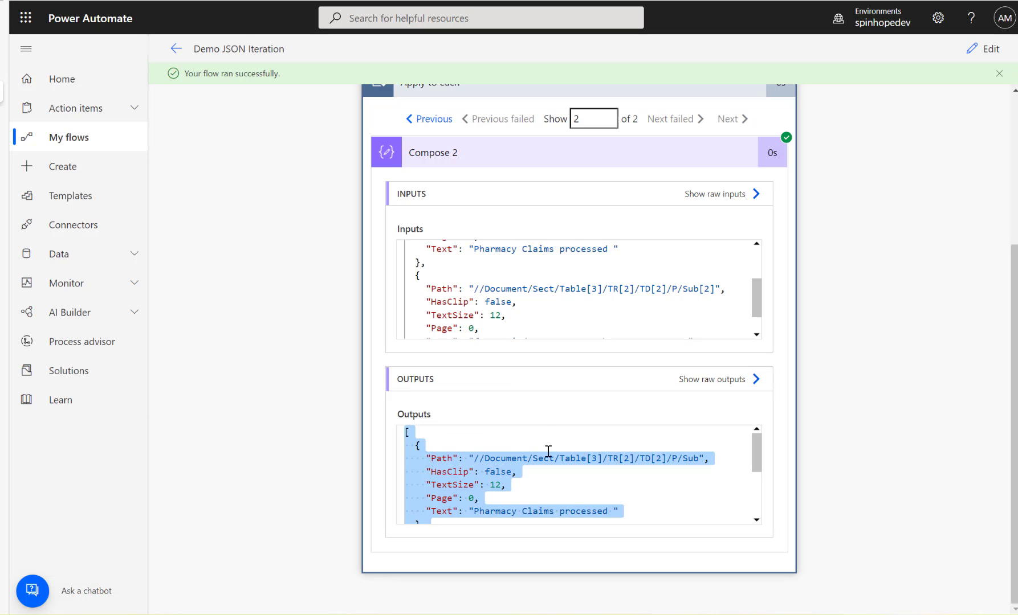
Return to editing the flow and add a Data Operation Parse JSON action after Compose 2 inside Apply to each.
click(986, 53)
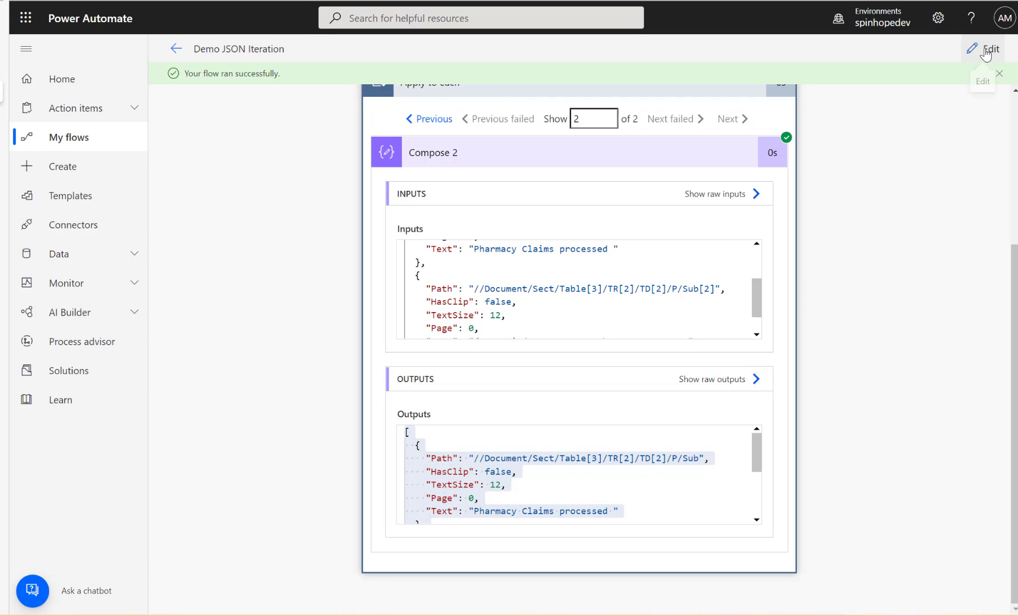
click(578, 466)
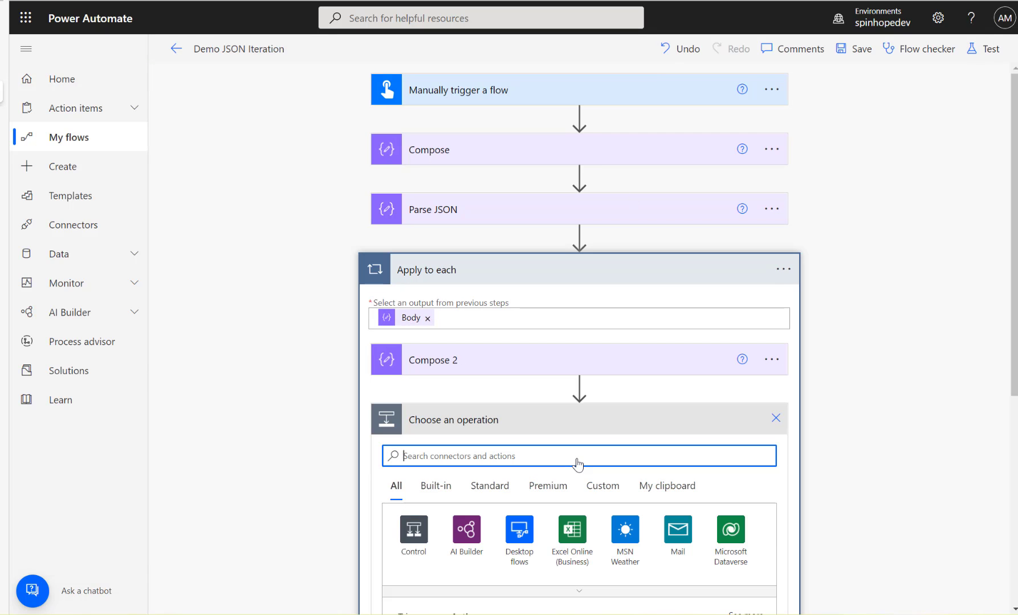
text(Pr)
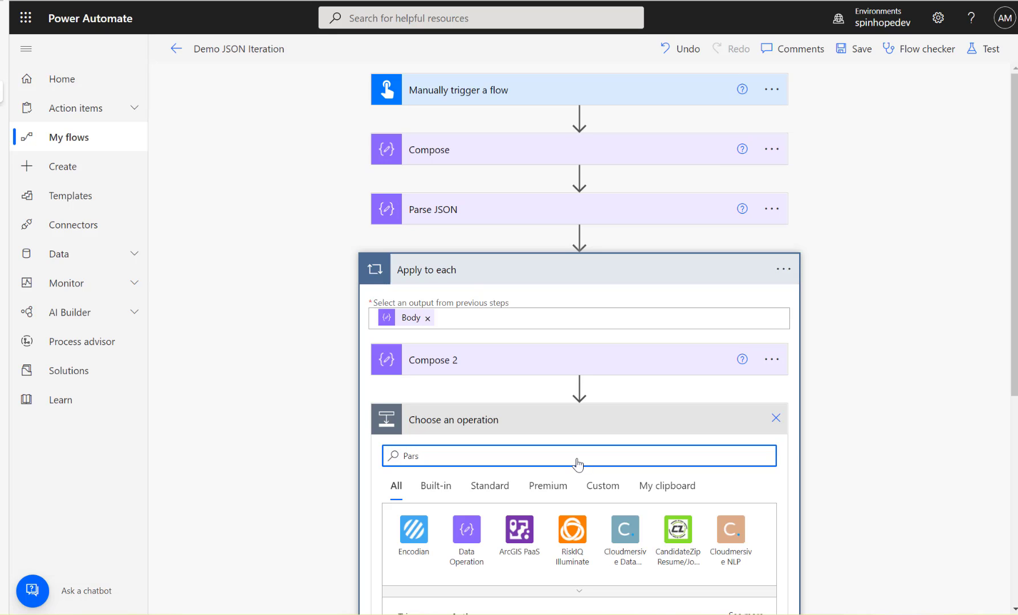
click(473, 535)
scroll(498, 524, down, 3)
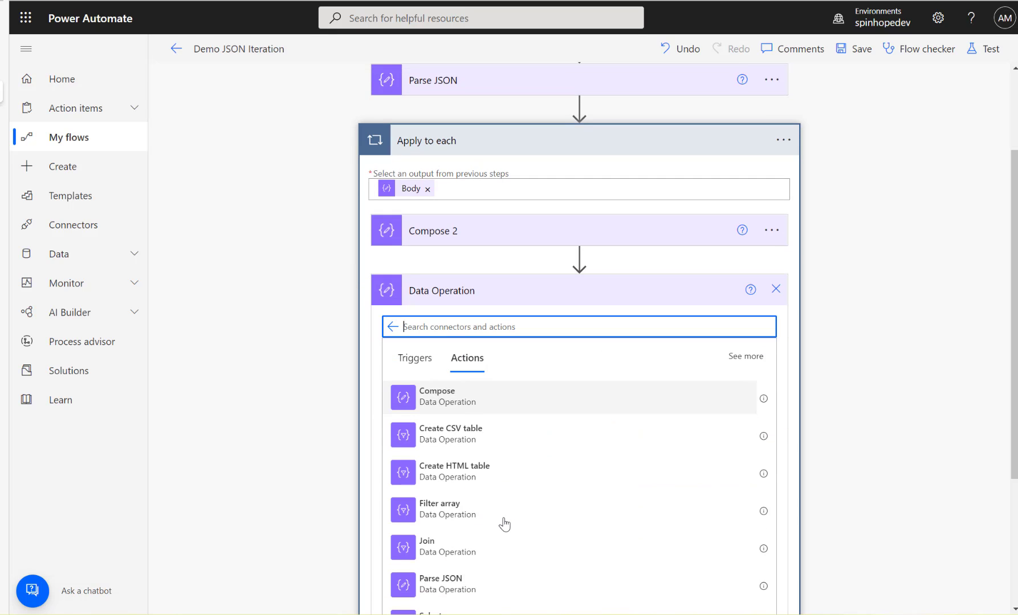
click(461, 568)
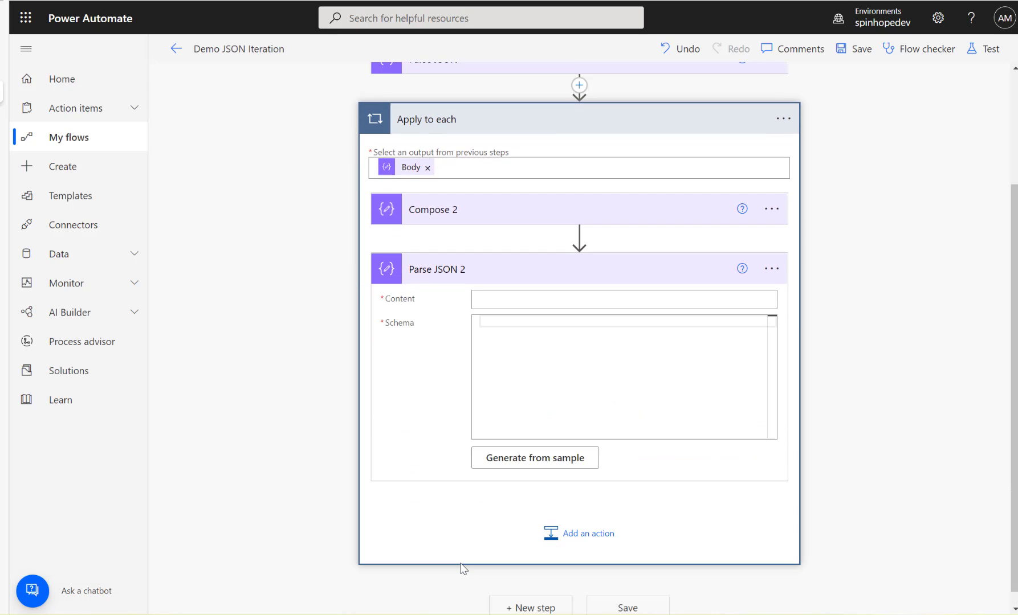
Set the content of Parse JSON 2 to the Outputs of Compose 2, and expand Compose 2 to check its input.
click(540, 298)
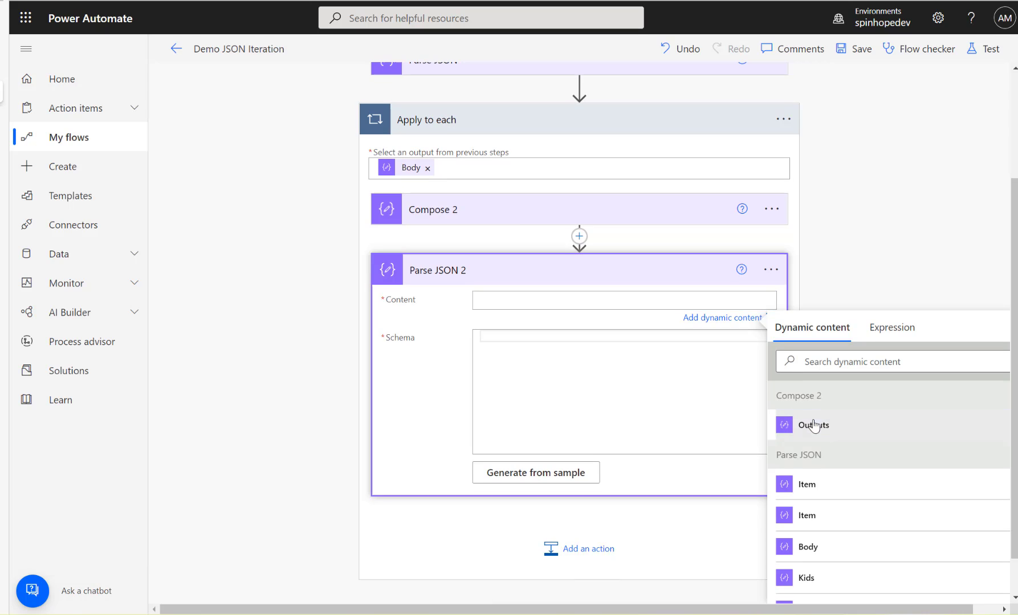
click(813, 425)
click(497, 209)
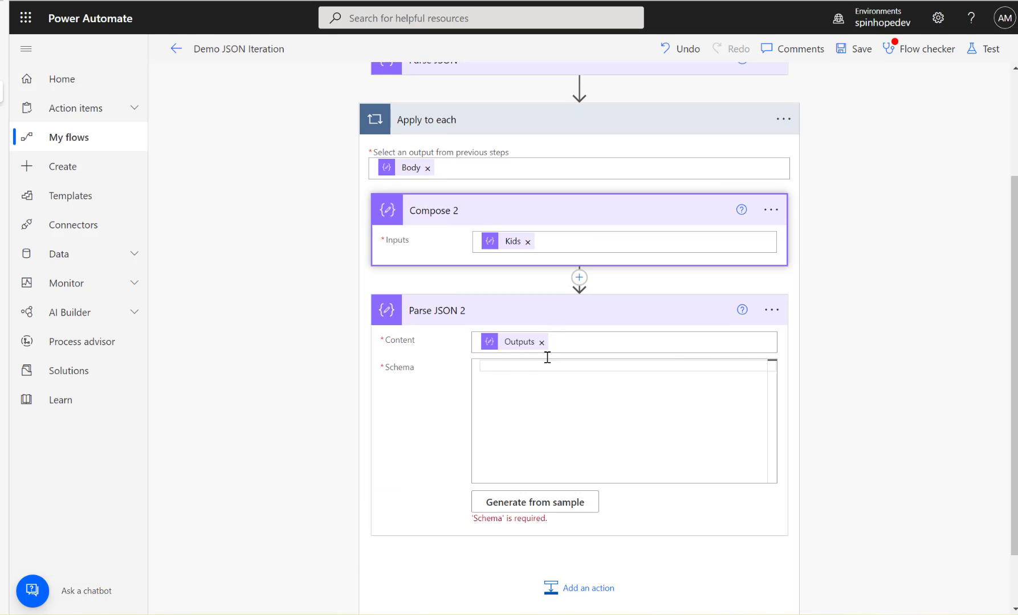
Generate the Parse JSON 2 schema from a sample, using the copied Compose 2 output as the JSON payload.
click(536, 504)
key(ctrl+v)
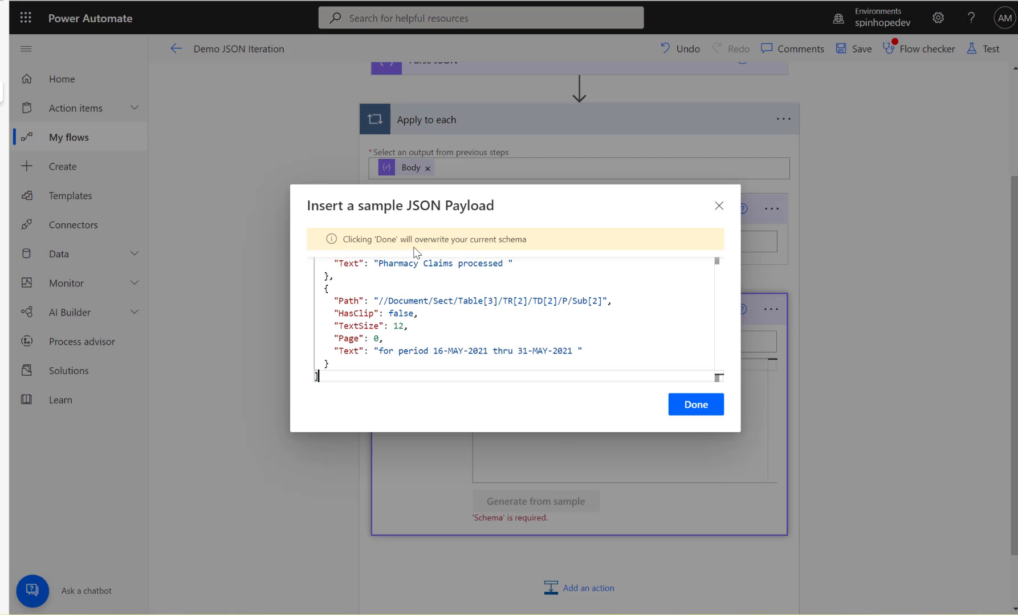
scroll(432, 321, up, 5)
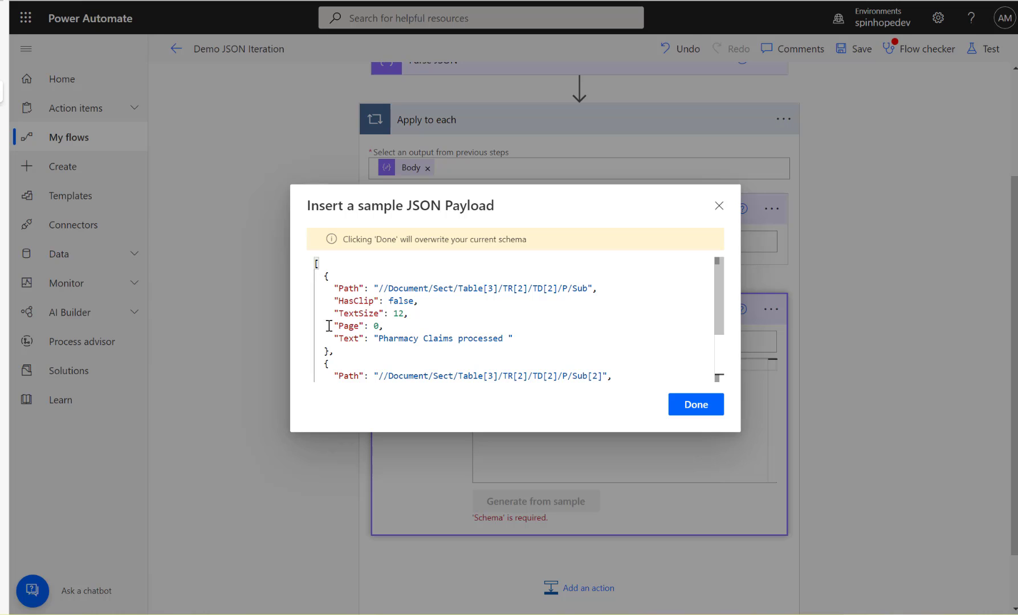
click(691, 406)
Add a Data Operation Compose action after Parse JSON 2 inside Apply to each.
scroll(838, 346, down, 2)
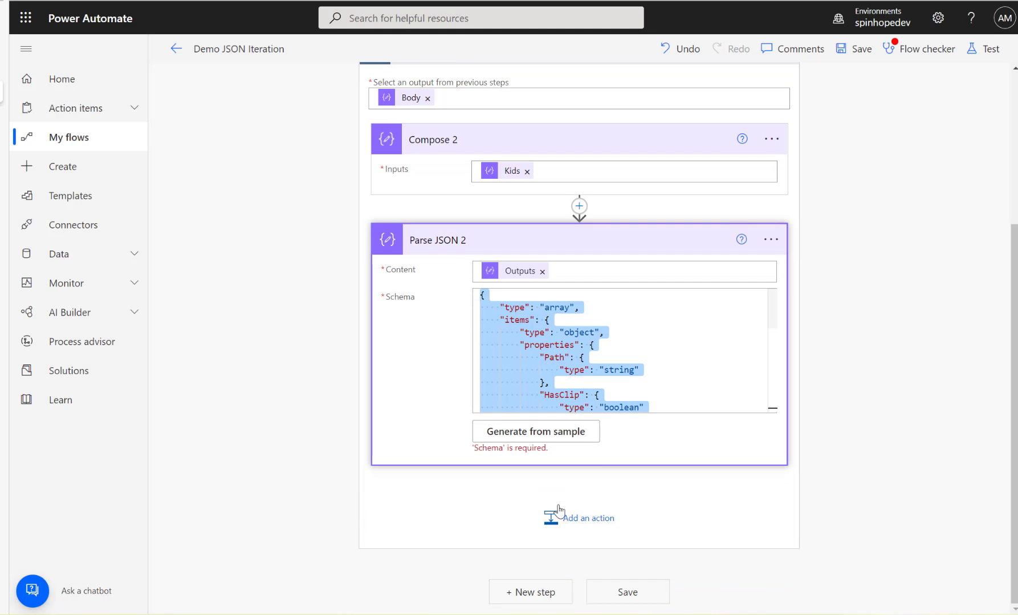
click(565, 520)
text(co)
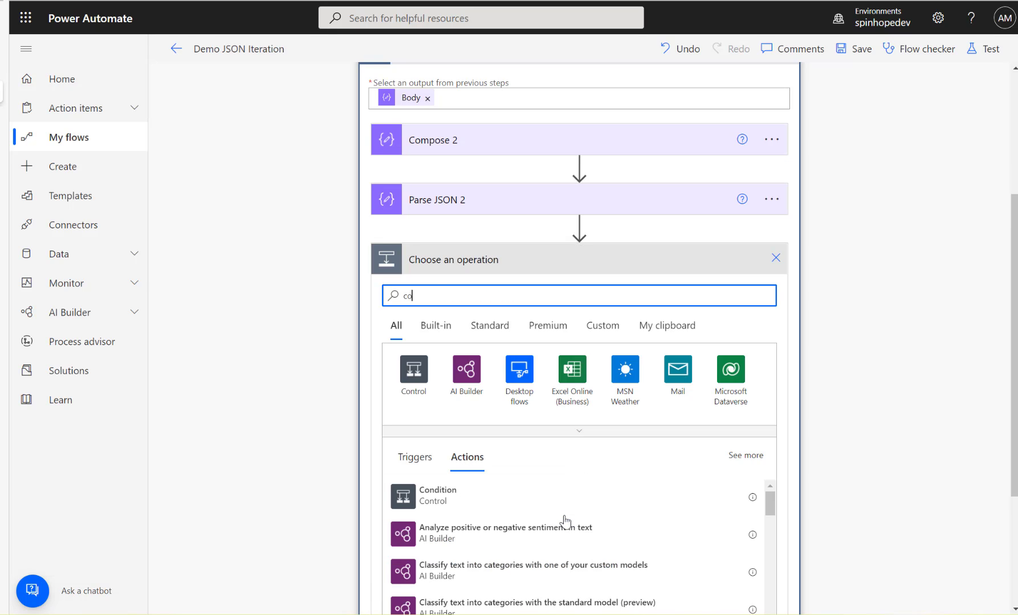
text(mpose)
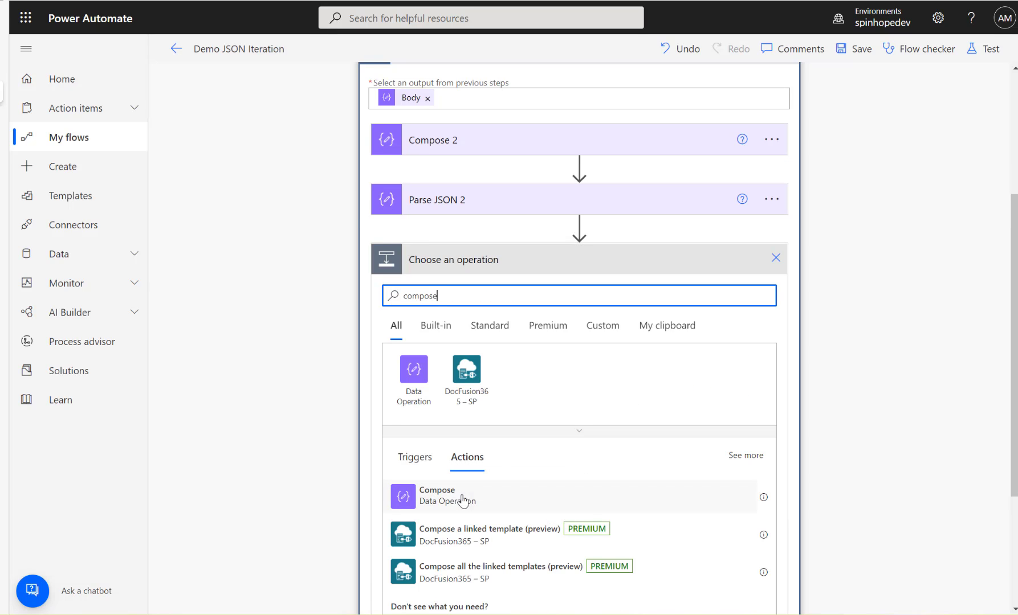
click(456, 499)
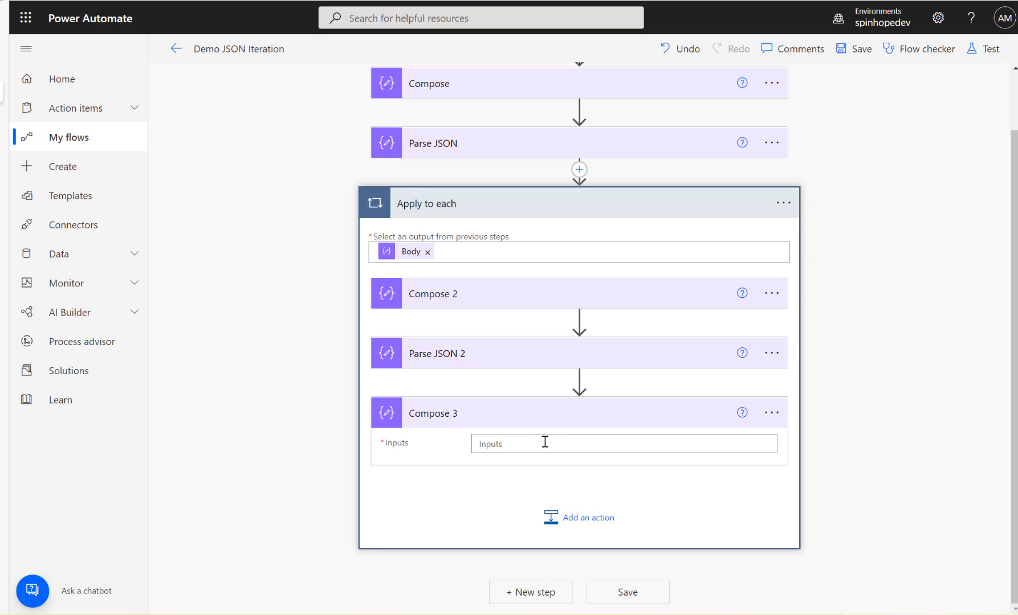
Start a JSON object in the Compose 3 inputs with the key "KidsText" set to Text from Parse JSON 2.
click(547, 442)
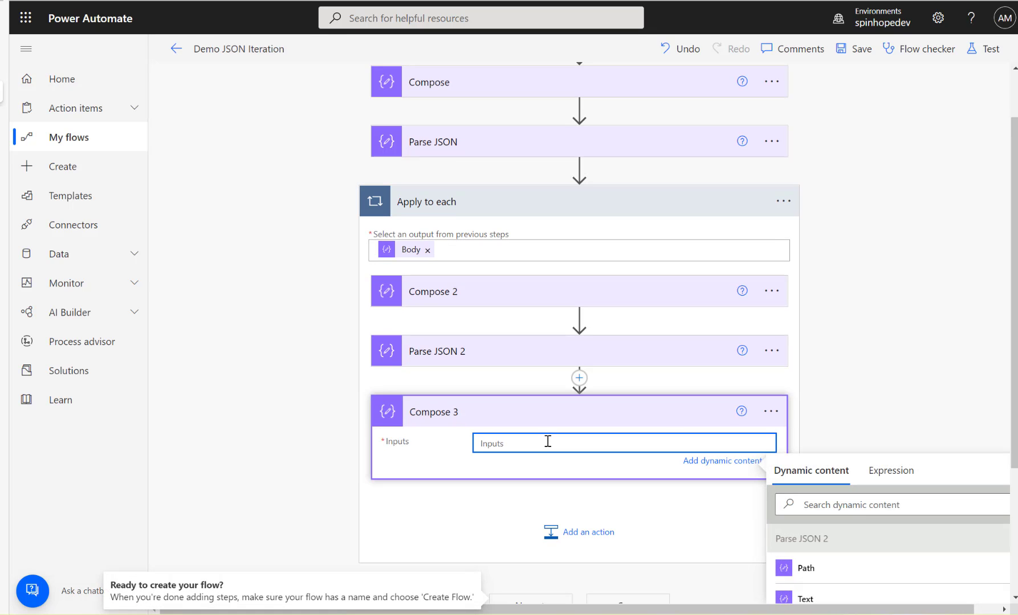
scroll(882, 399, down, 2)
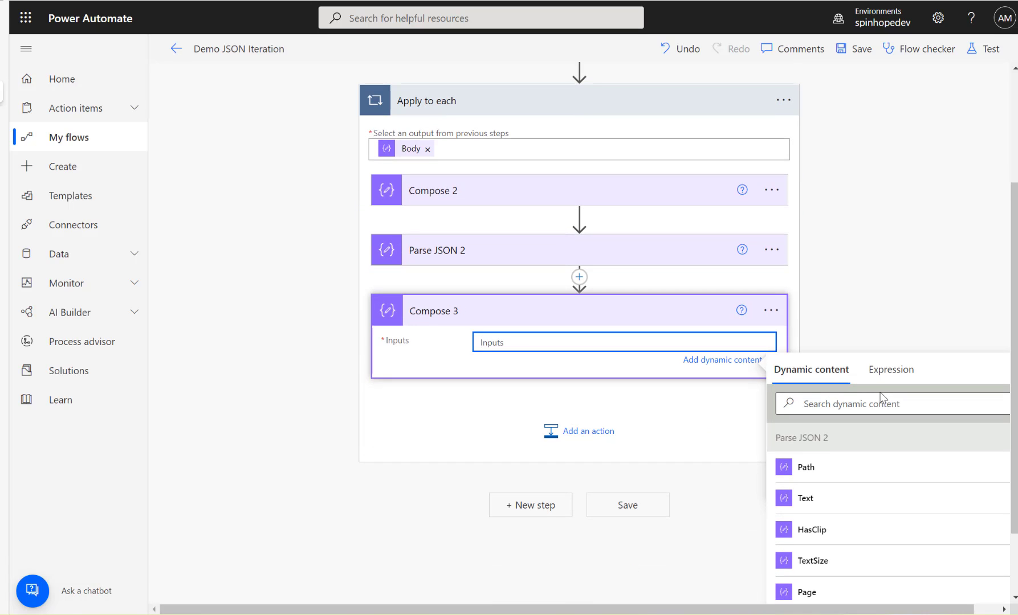
text({)
key(Return)
key(Return)
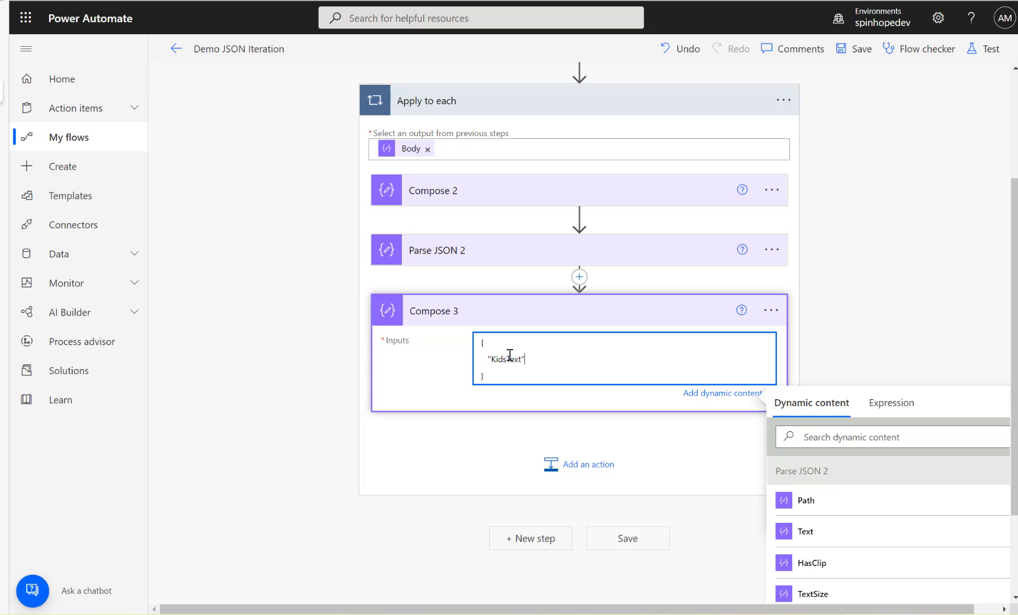
click(845, 437)
text(text)
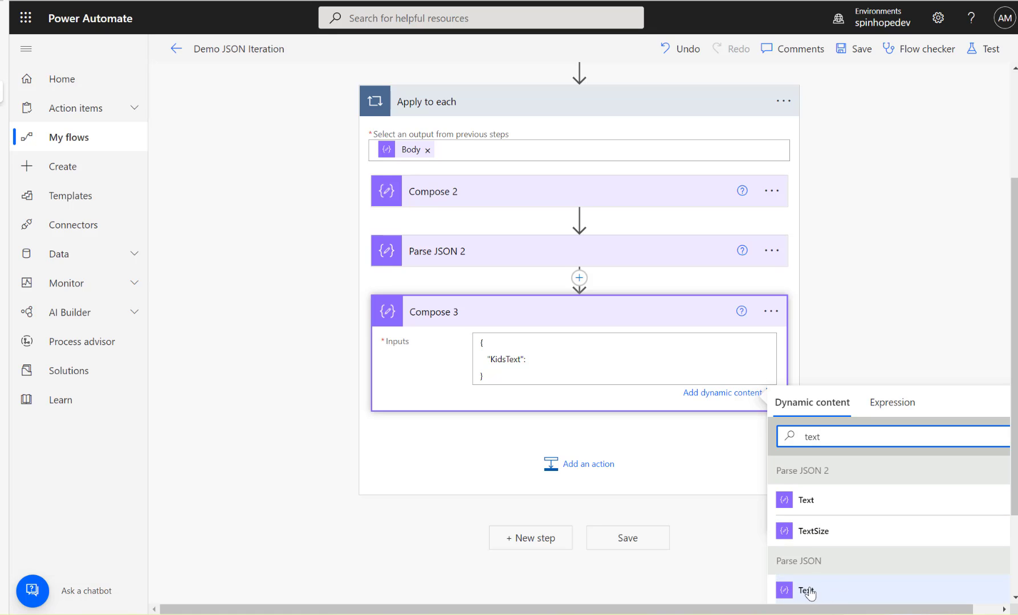
click(808, 501)
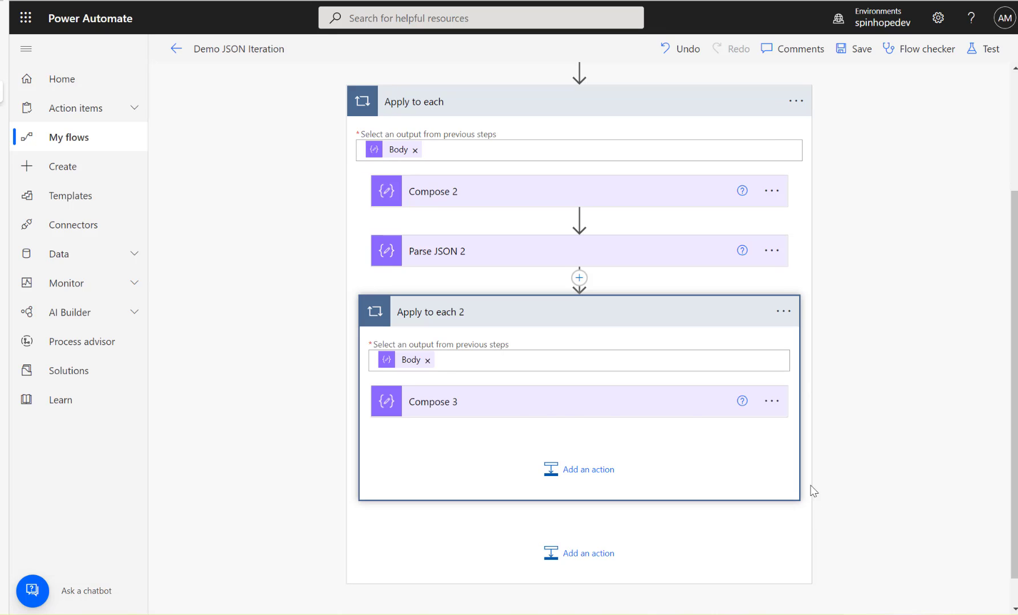
Reopen Compose 3, add a comma and a new line after the KidsText entry, and check the key names in the forum post's Select mapping.
click(496, 405)
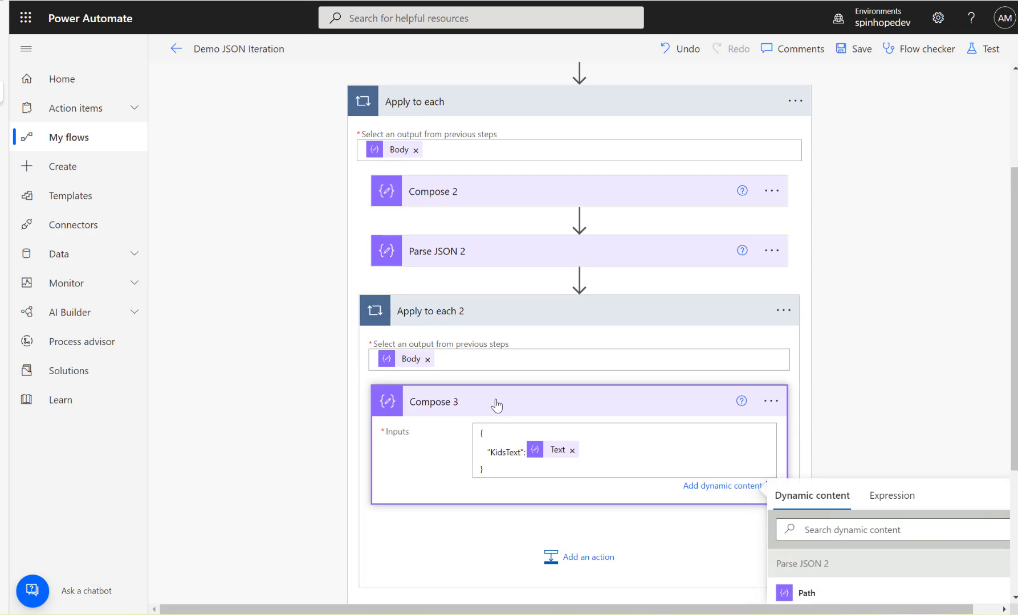
click(600, 449)
text(,)
key(Return)
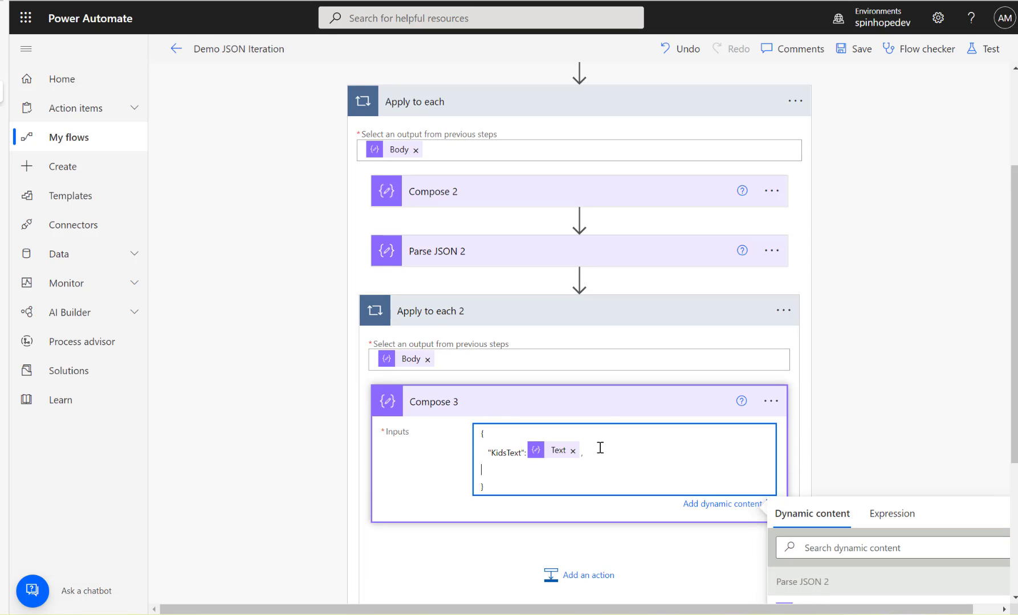
key(alt+Tab)
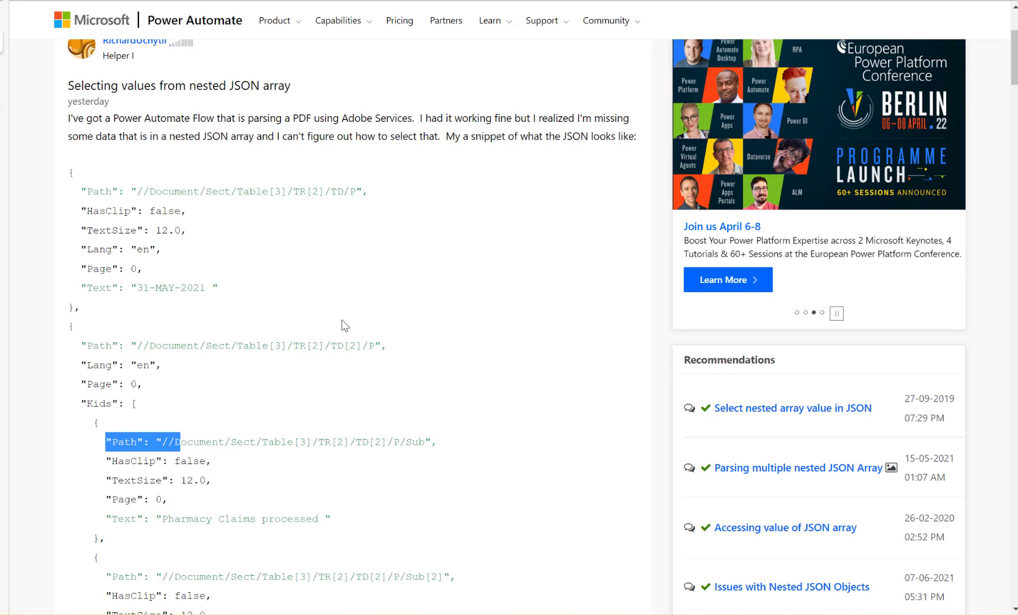
scroll(344, 315, down, 10)
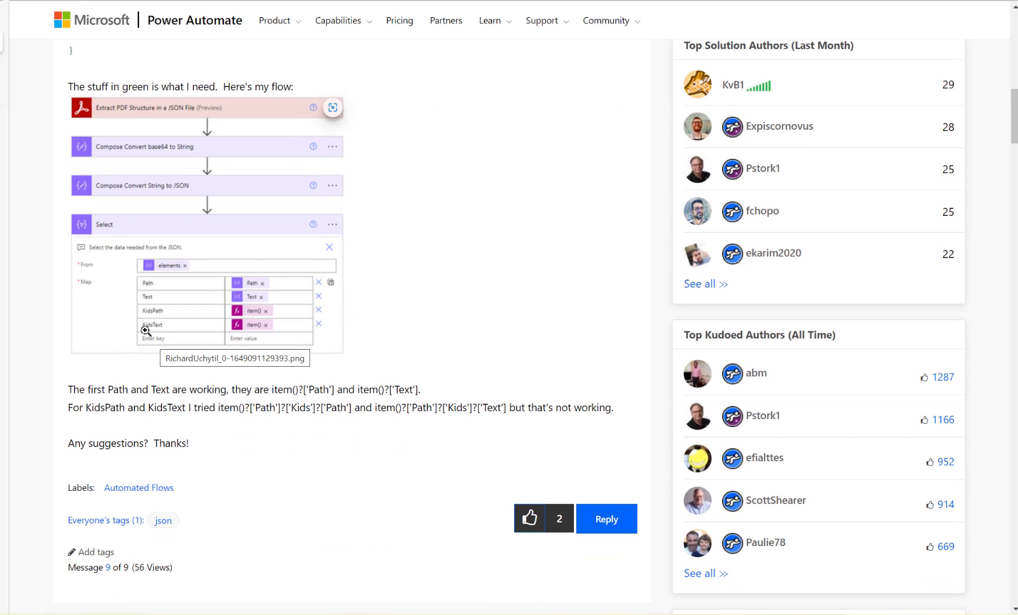
key(alt+Tab)
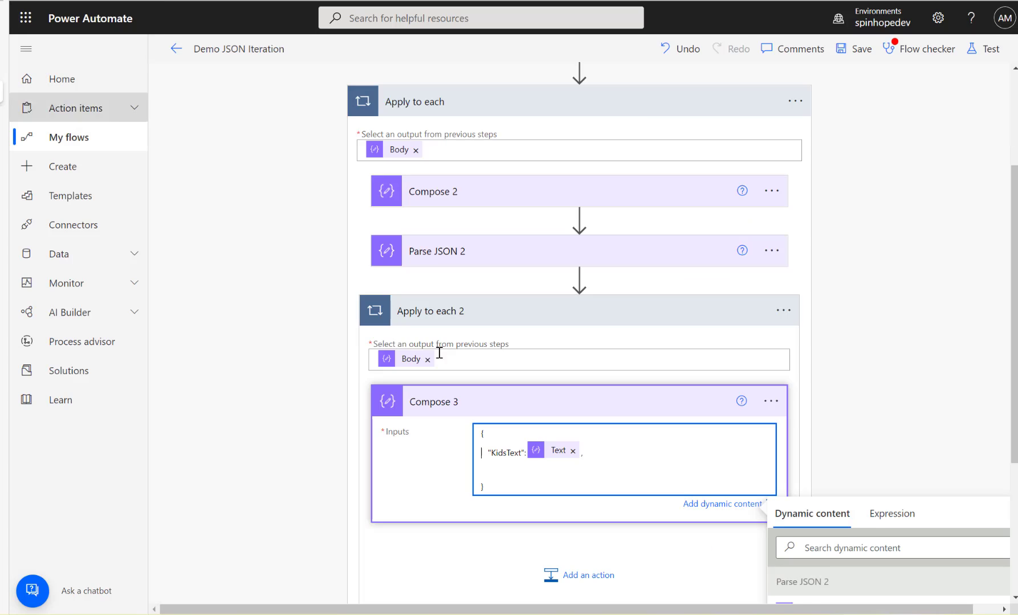
Add a "KidsPath" entry above KidsText set to Path from Parse JSON 2, separated by a comma, and remove the trailing comma and blank line.
click(504, 433)
key(Return)
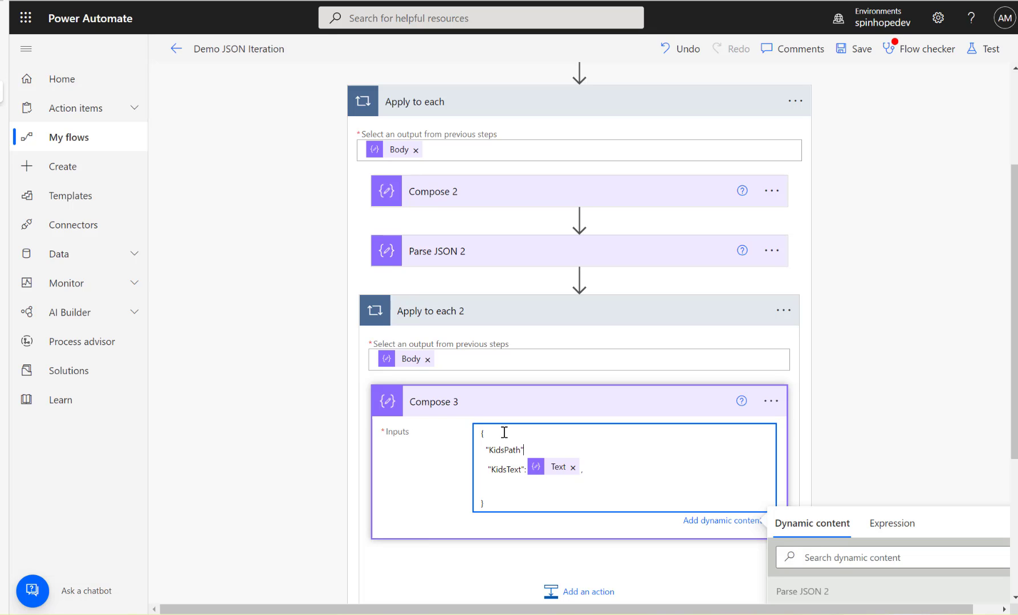
scroll(898, 503, down, 2)
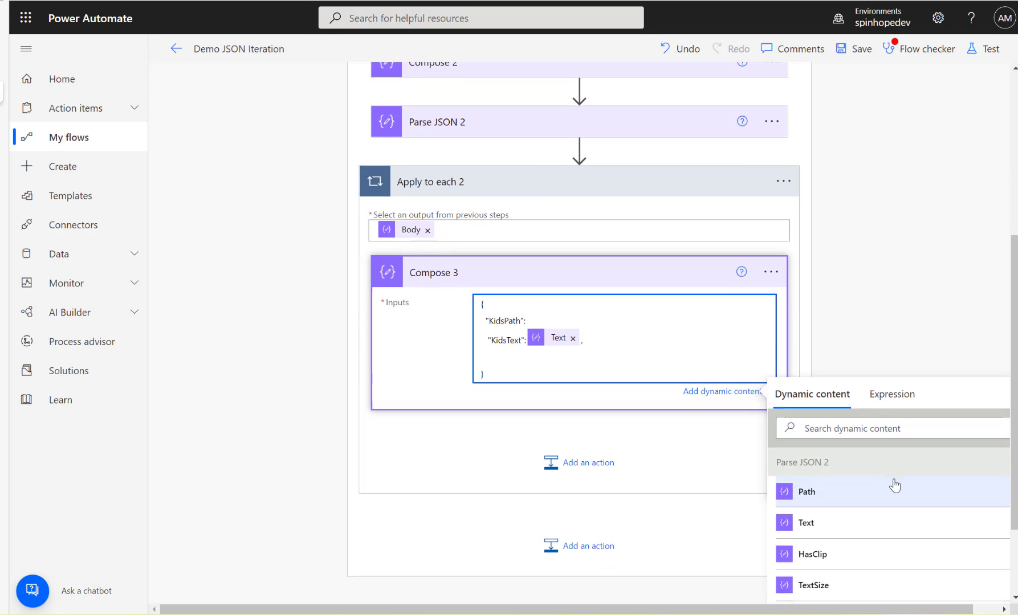
click(844, 429)
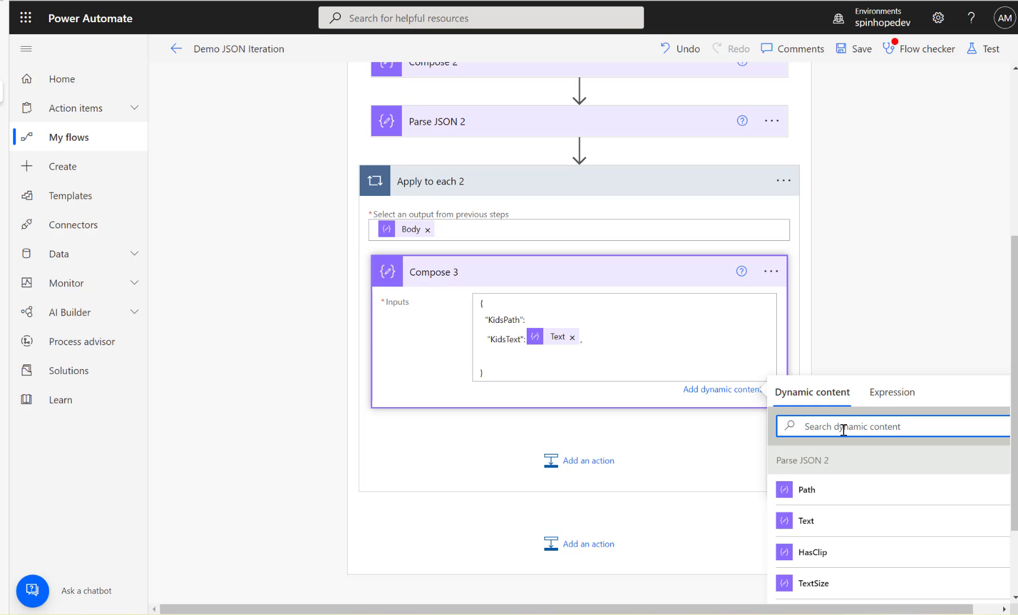
text(path)
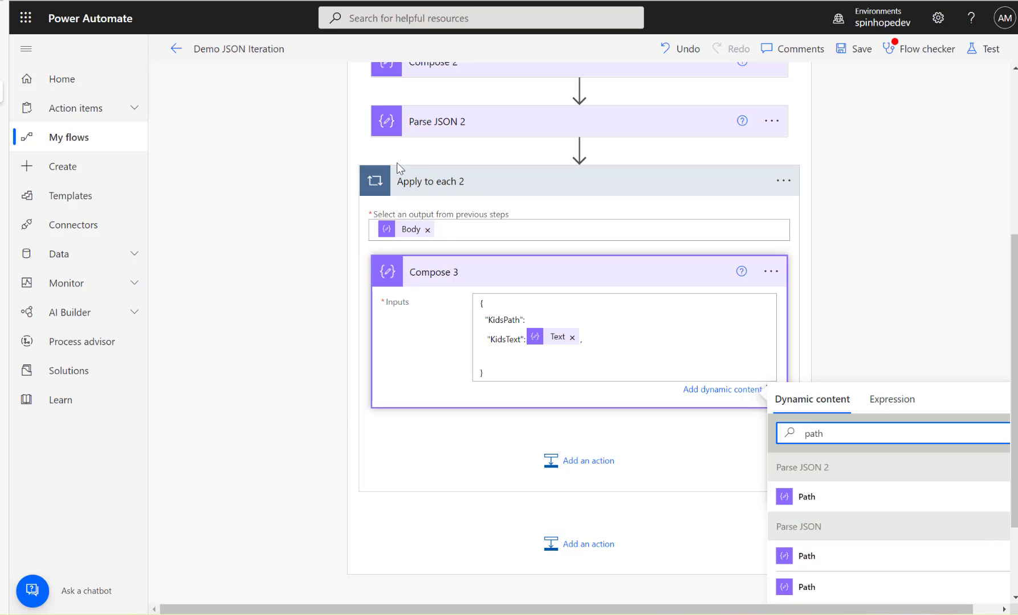
click(784, 497)
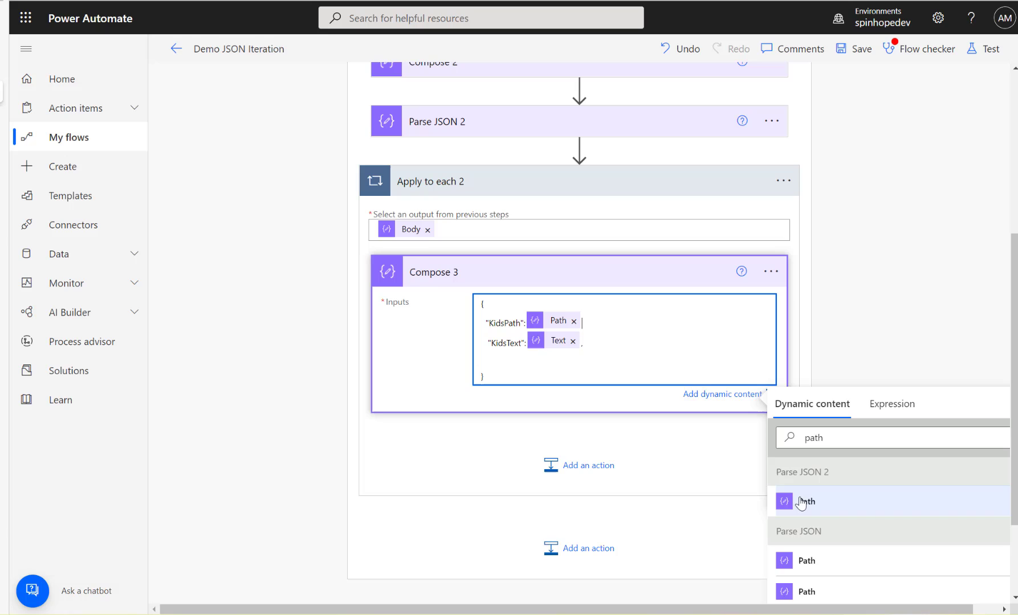
click(544, 358)
key(BackSpace)
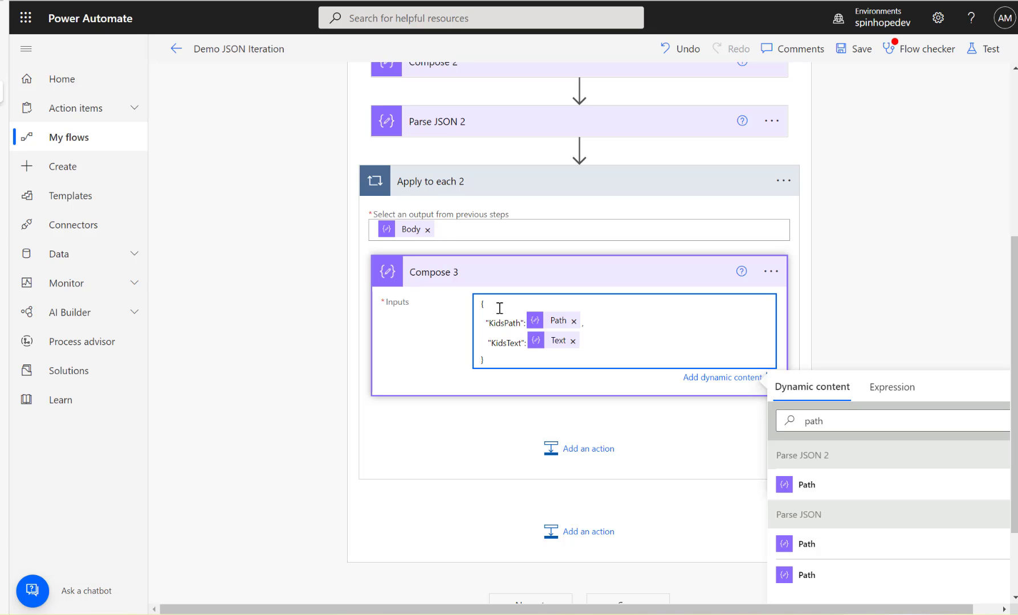
Try to add a "Path" entry above KidsPath in Compose 3, checking the forum post's mapping for the key name.
key(Return)
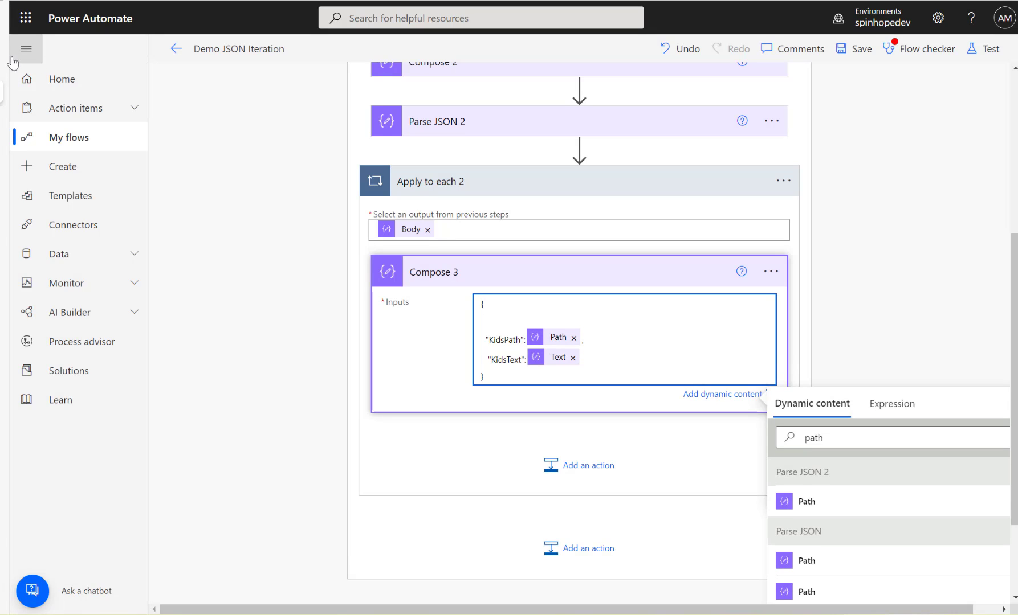
click(1, 42)
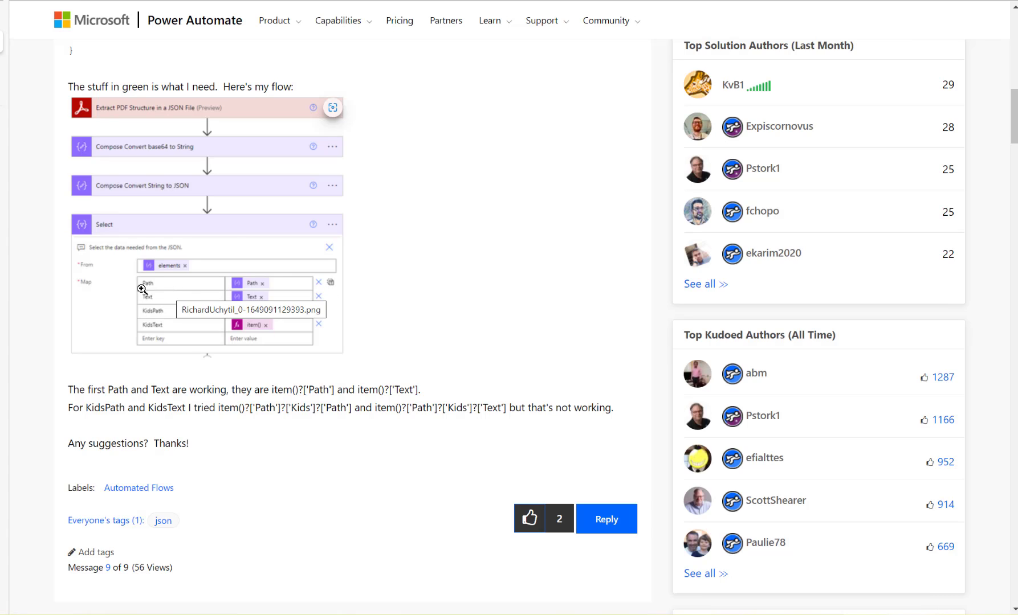
click(1, 92)
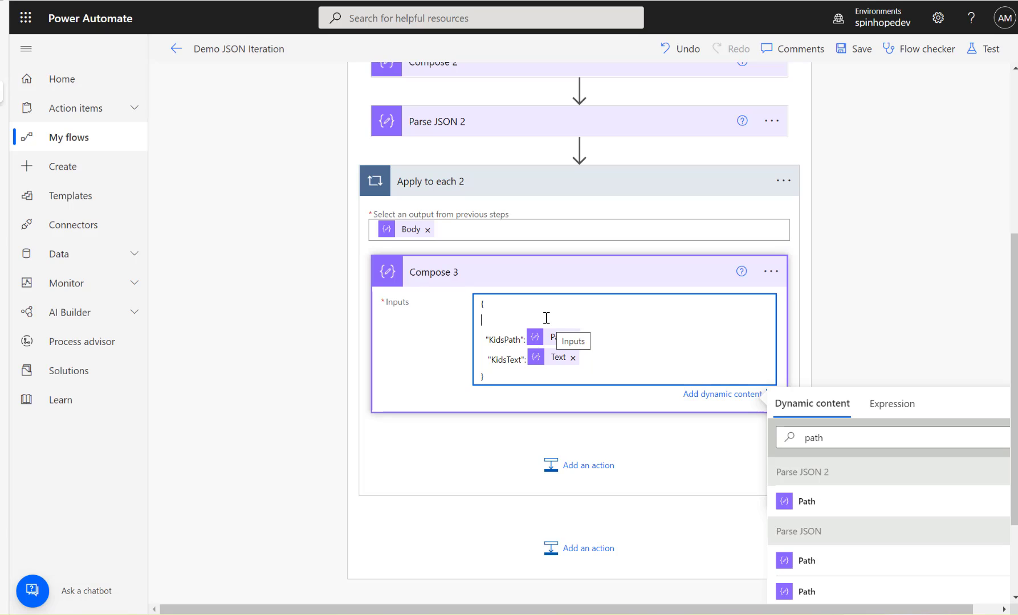
key(Left)
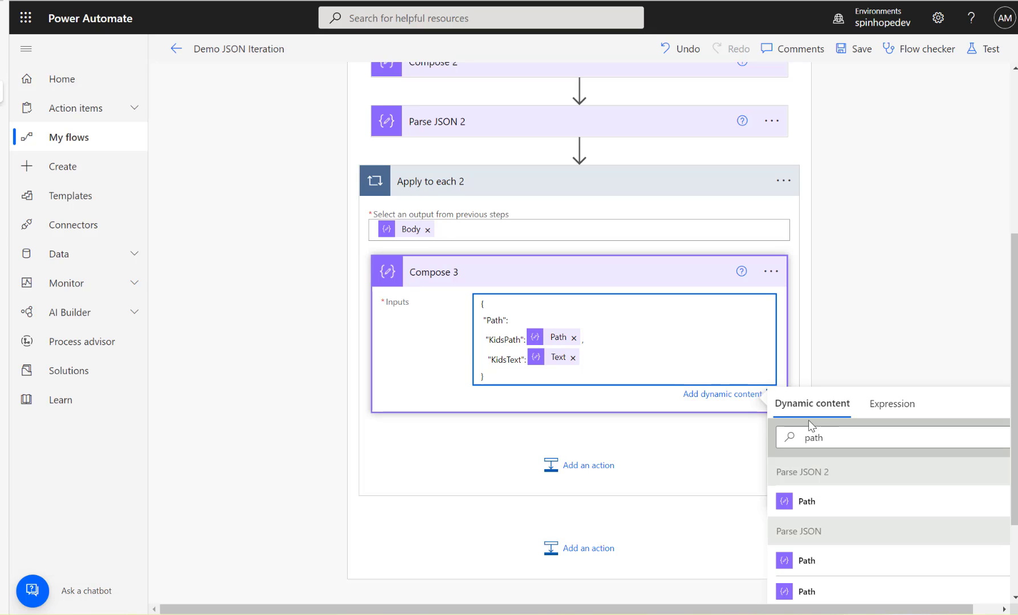
click(840, 434)
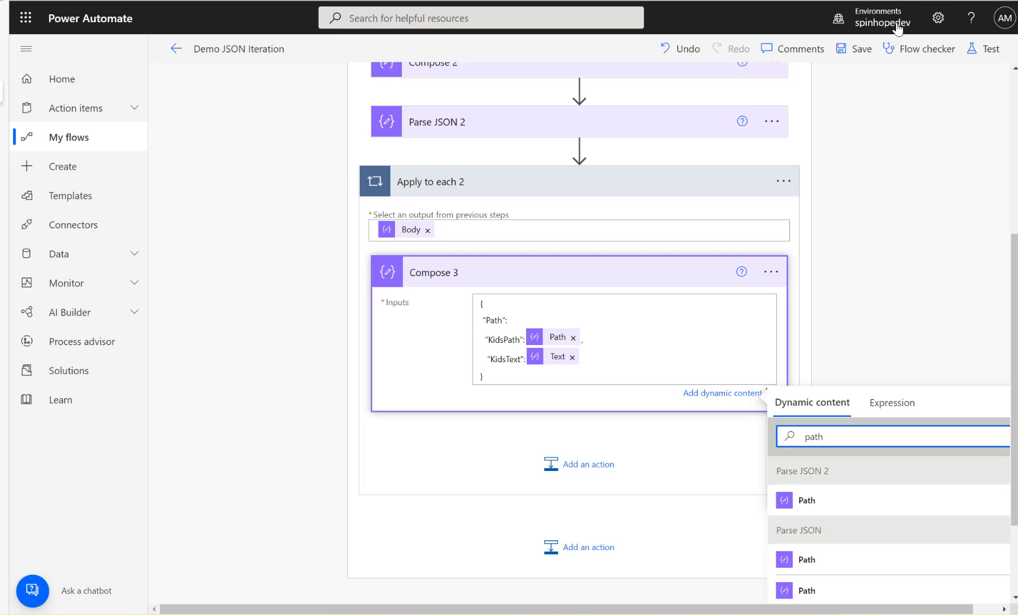
drag(525, 318, 454, 323)
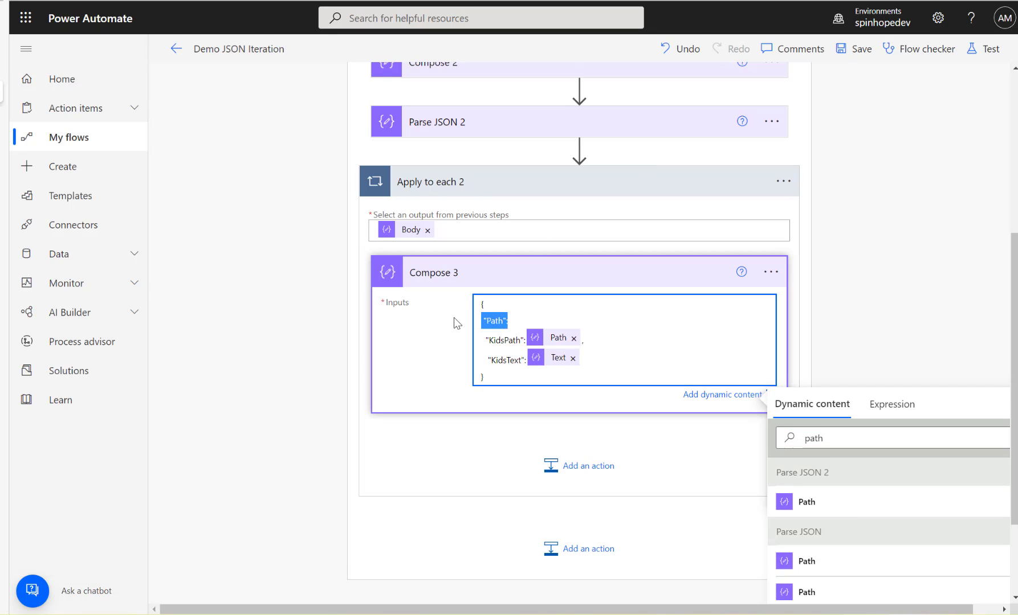
key(BackSpace)
key(BackSpace)
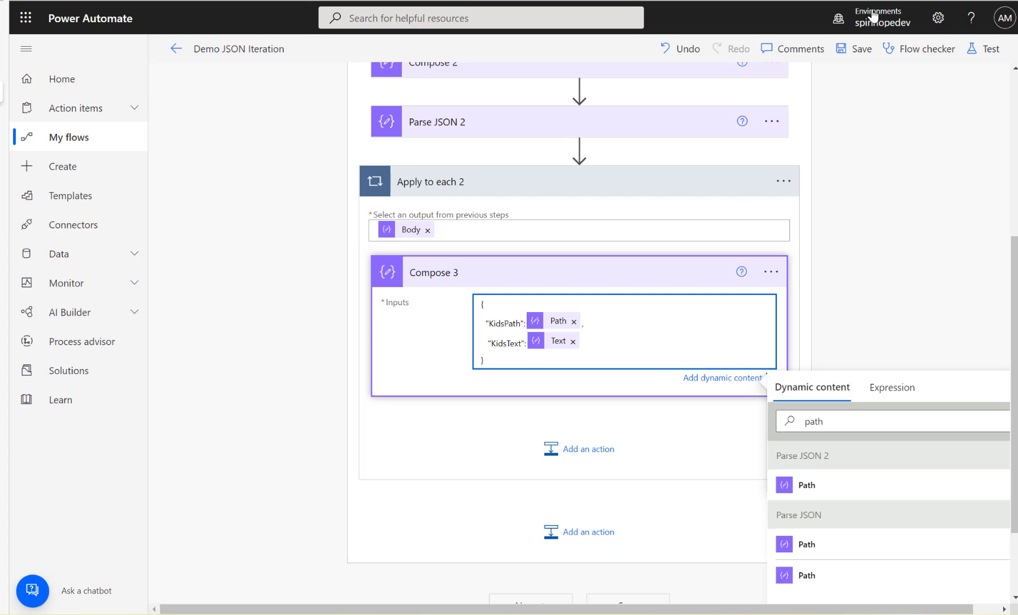
Save the flow and review the Compose 2 input and the Parse JSON schema.
click(849, 49)
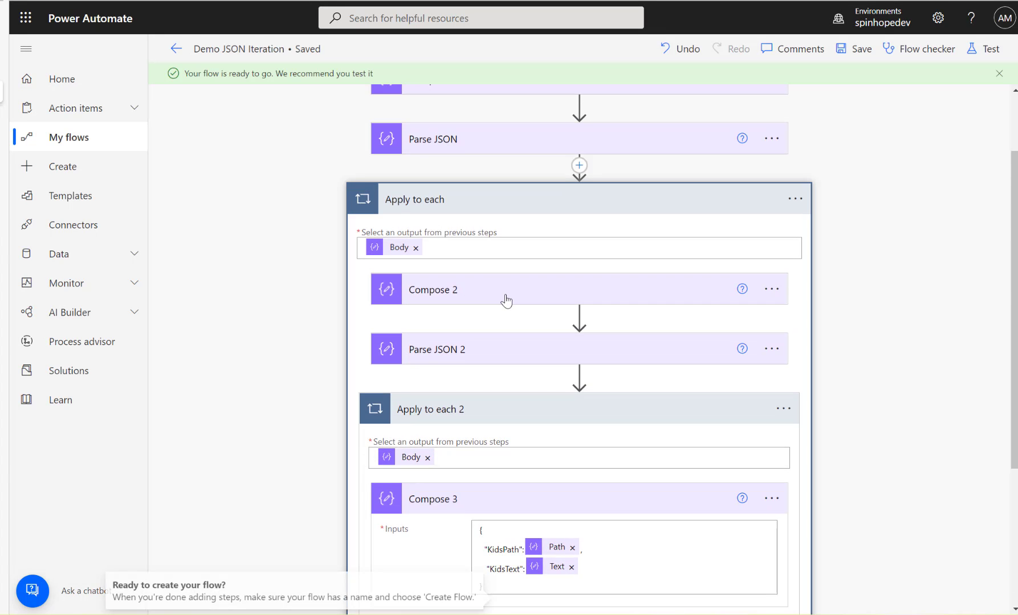
click(503, 294)
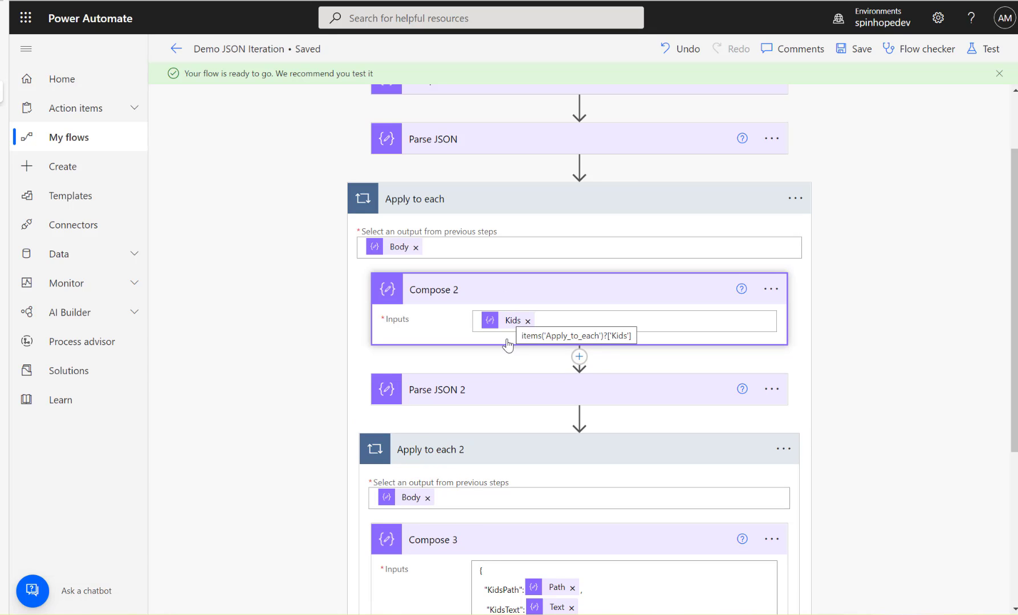
click(492, 146)
scroll(330, 165, up, 2)
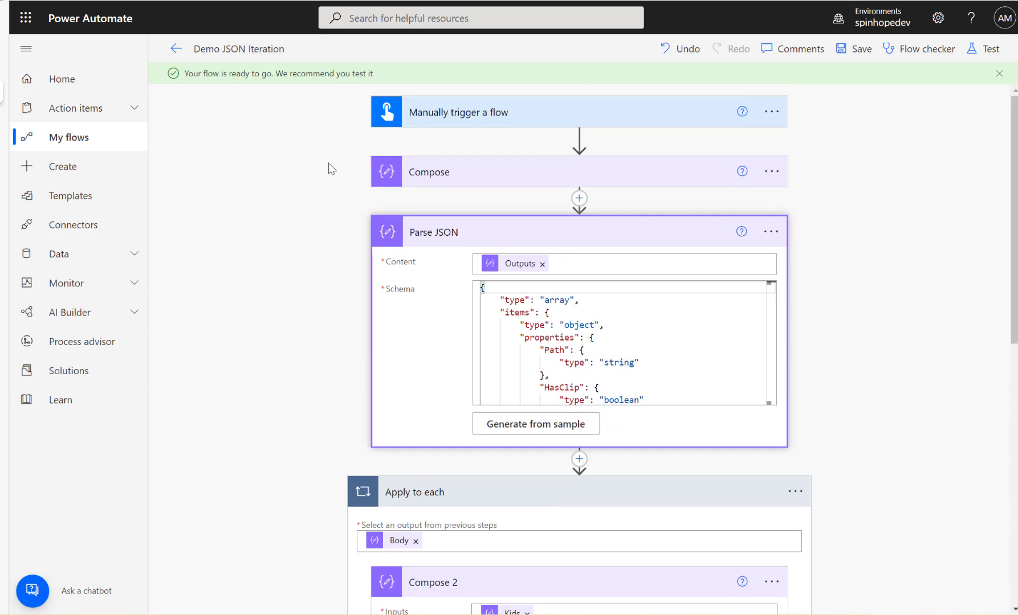
scroll(329, 163, down, 3)
scroll(329, 161, down, 4)
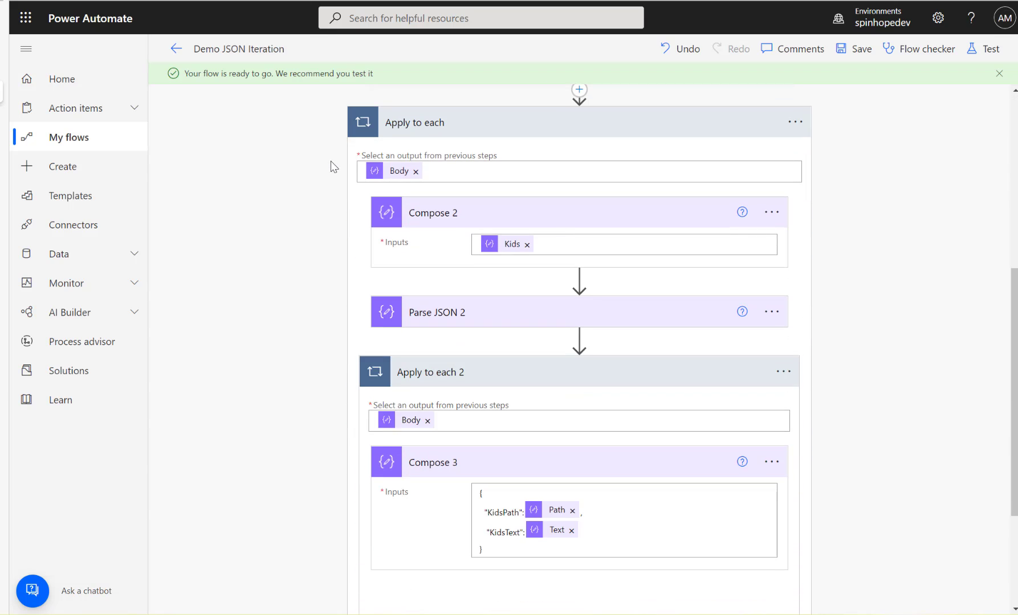
Insert a Compose action between Compose 2 and Parse JSON 2 with Path from Parse JSON as input, and check the token's expression.
click(579, 280)
click(581, 298)
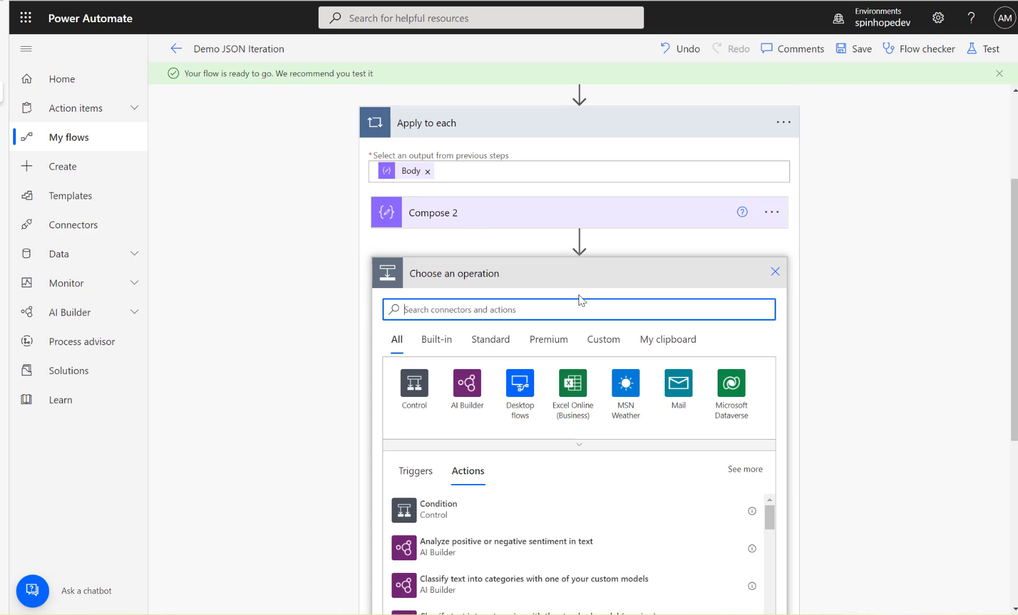
text(compose)
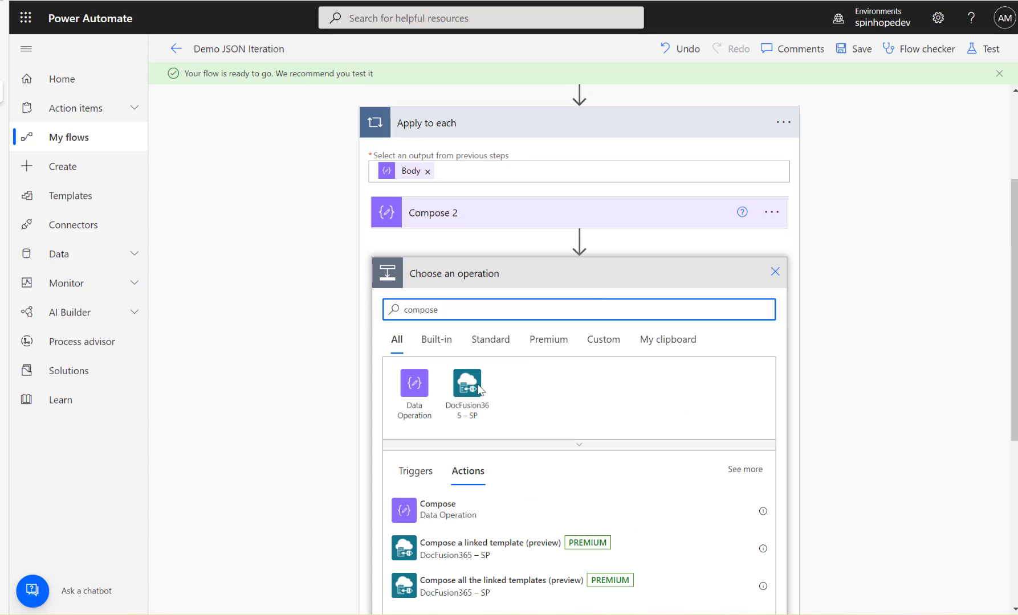
click(453, 506)
click(536, 324)
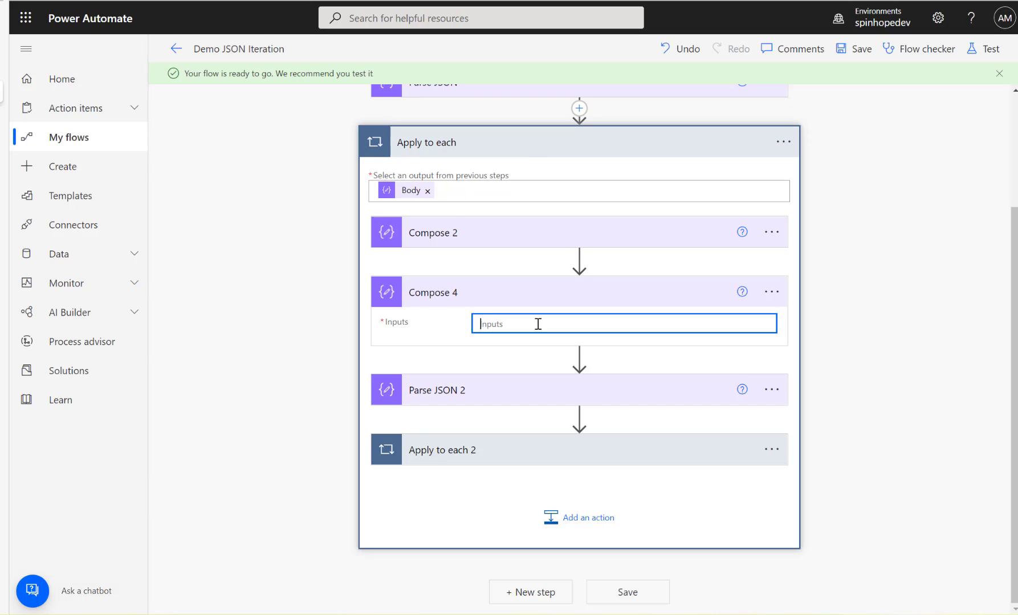
click(856, 384)
text(path)
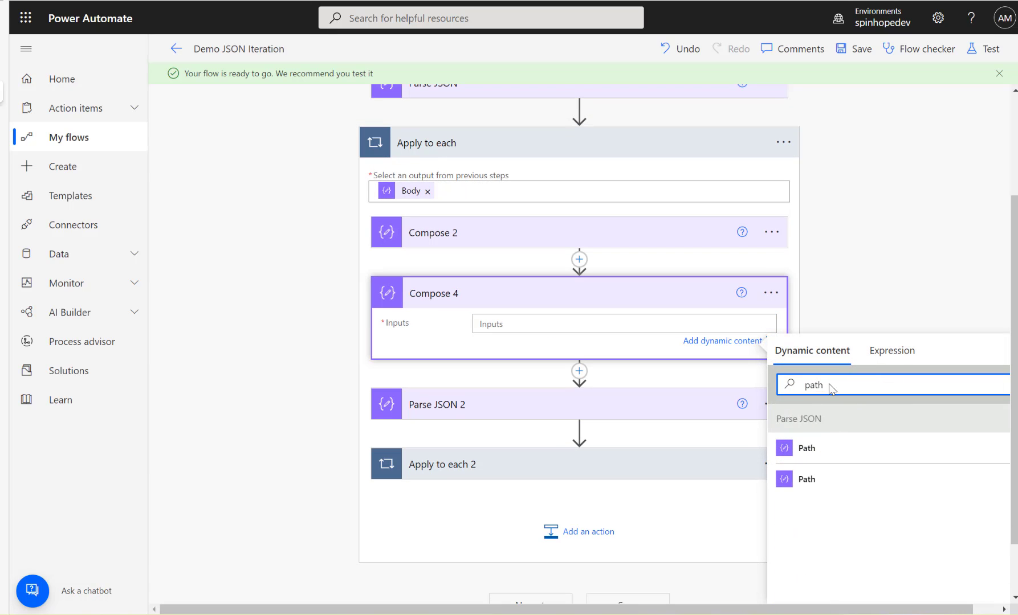
click(805, 450)
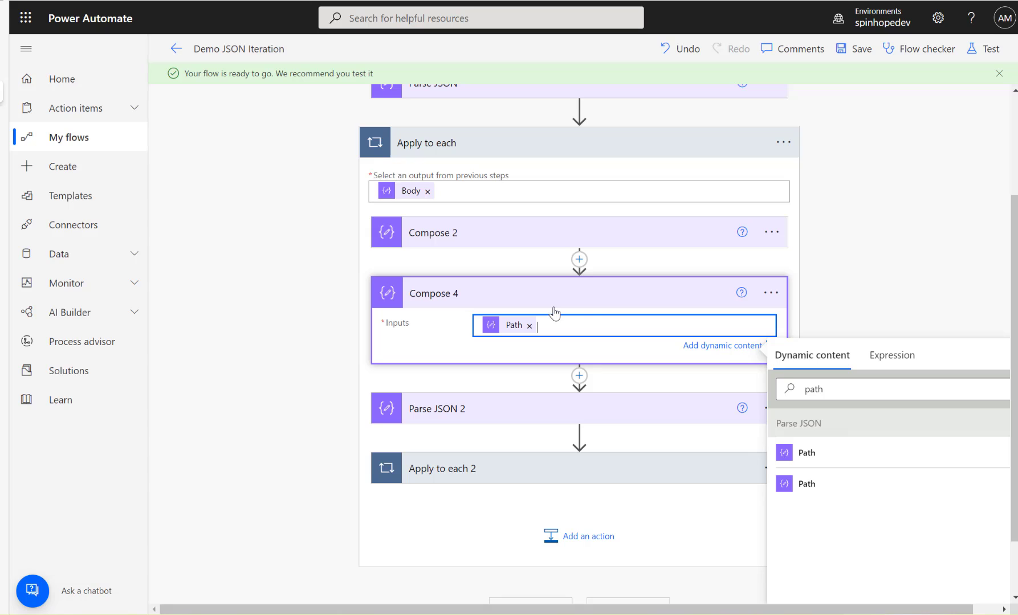
mouse_move(513, 325)
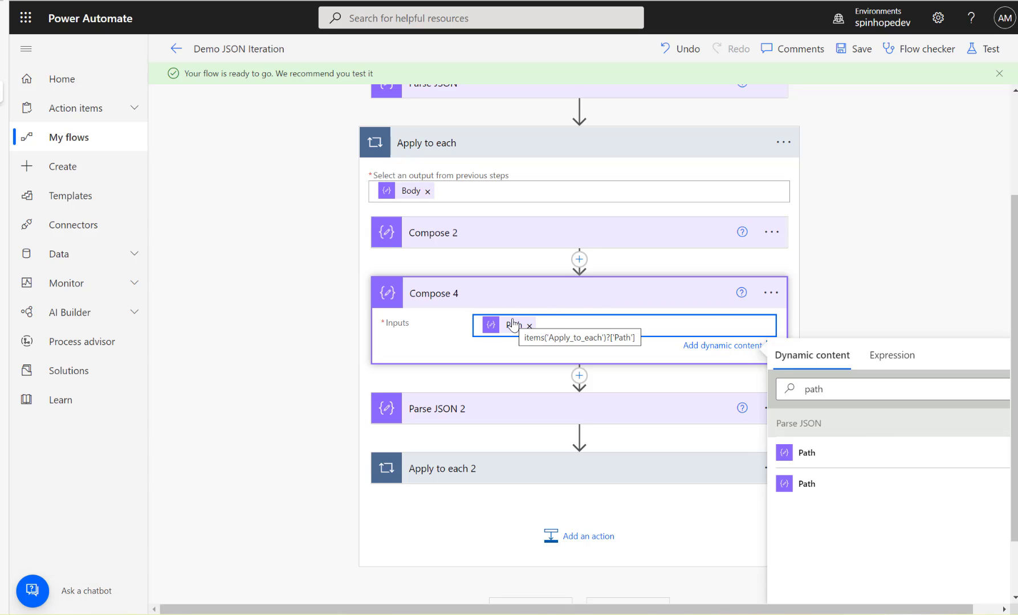
Delete the Compose 4 action from the Apply to each loop.
click(770, 293)
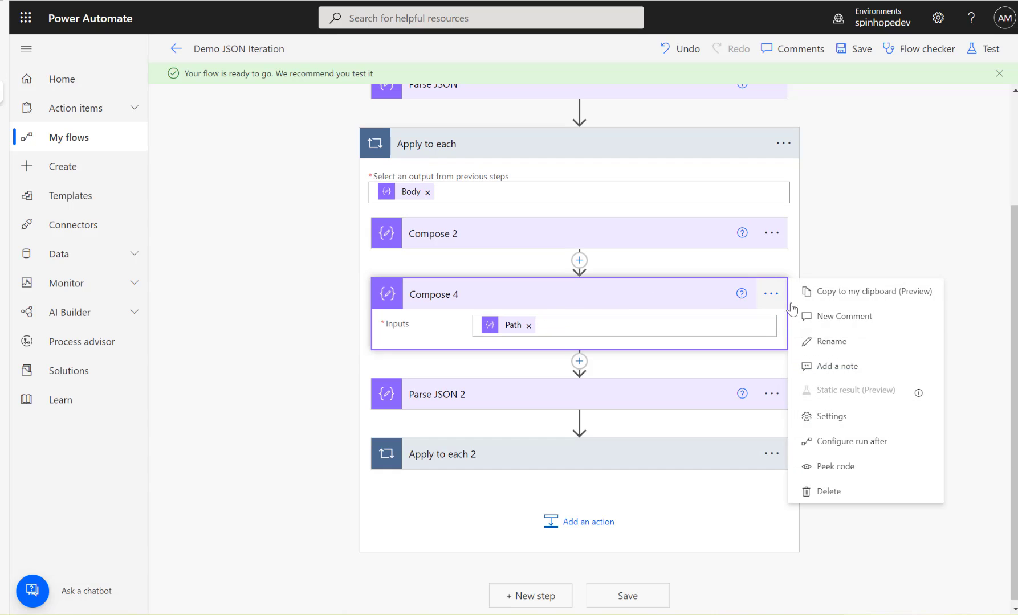
click(841, 491)
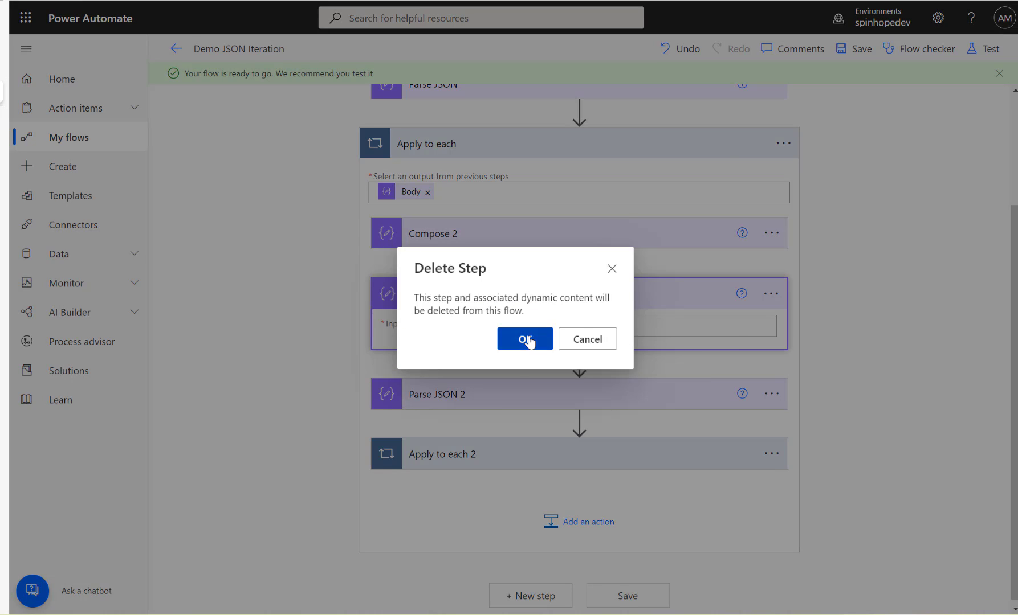
click(529, 341)
Add a "Path" entry above KidsPath in the Compose 3 inputs, set to Path from Parse JSON.
click(456, 458)
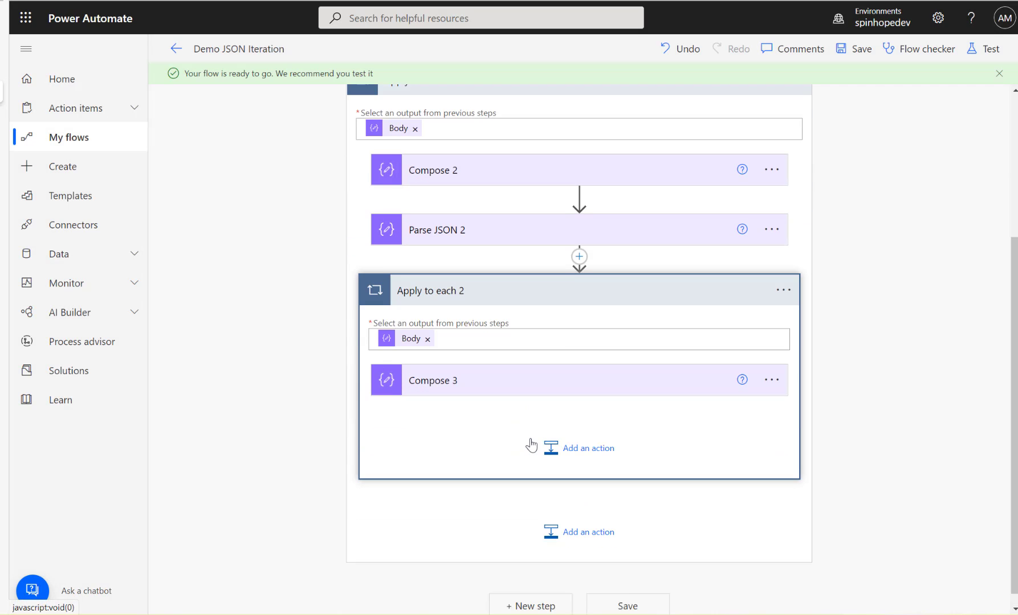
click(504, 367)
click(516, 394)
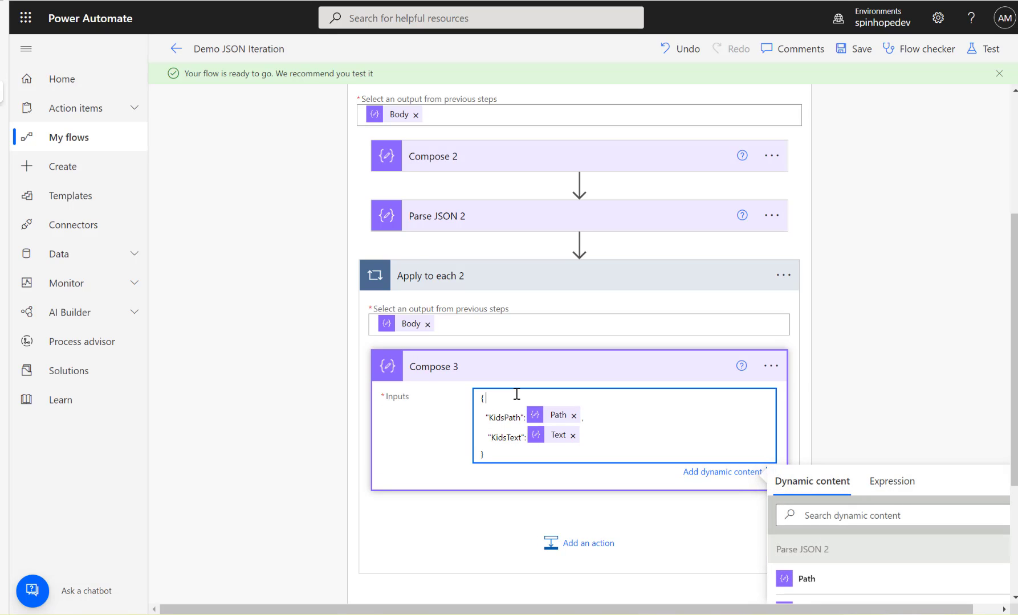
key(Return)
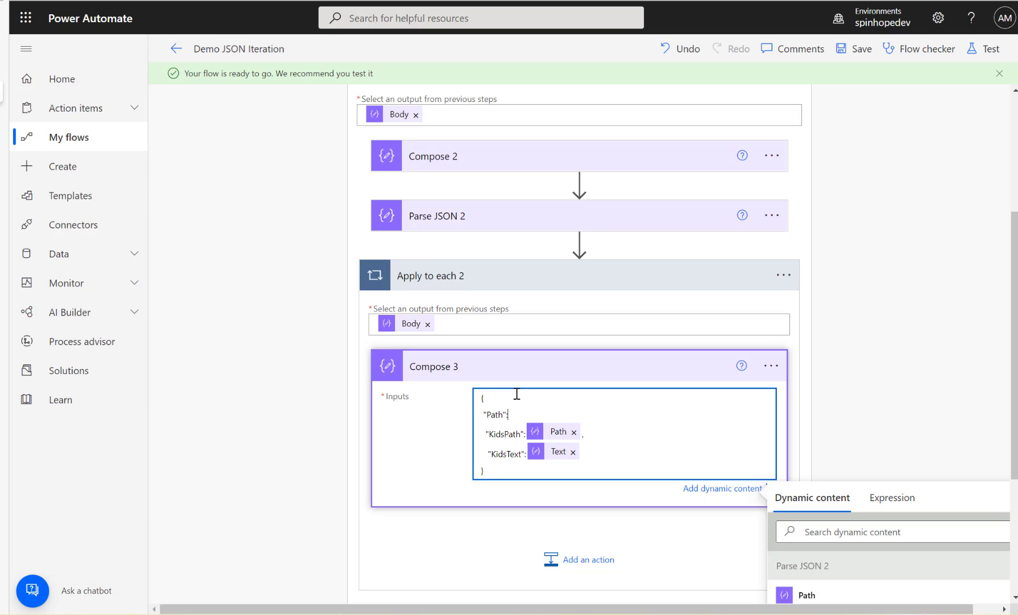
scroll(926, 427, down, 4)
click(849, 315)
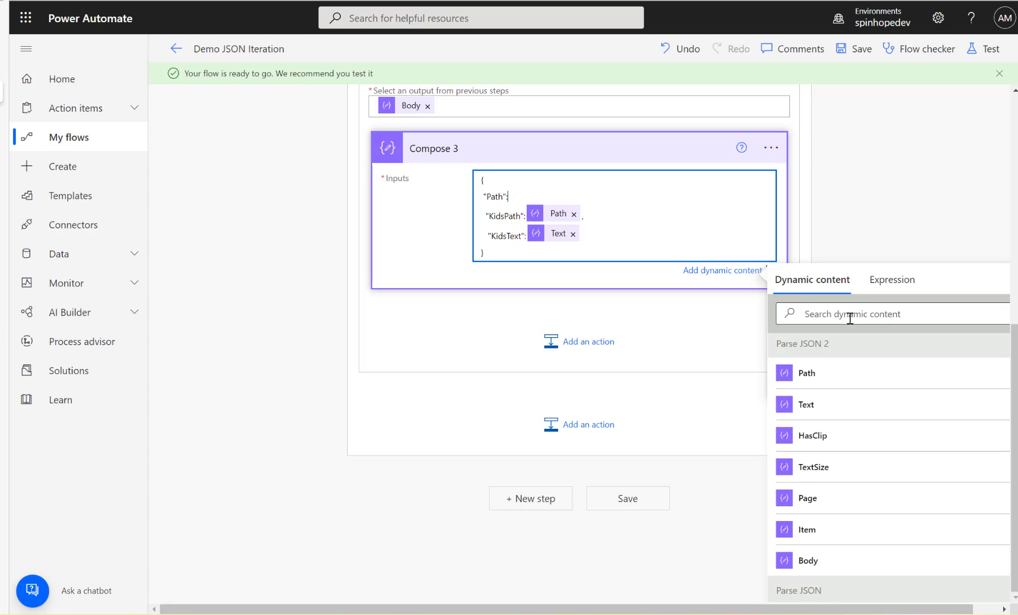
text(Path)
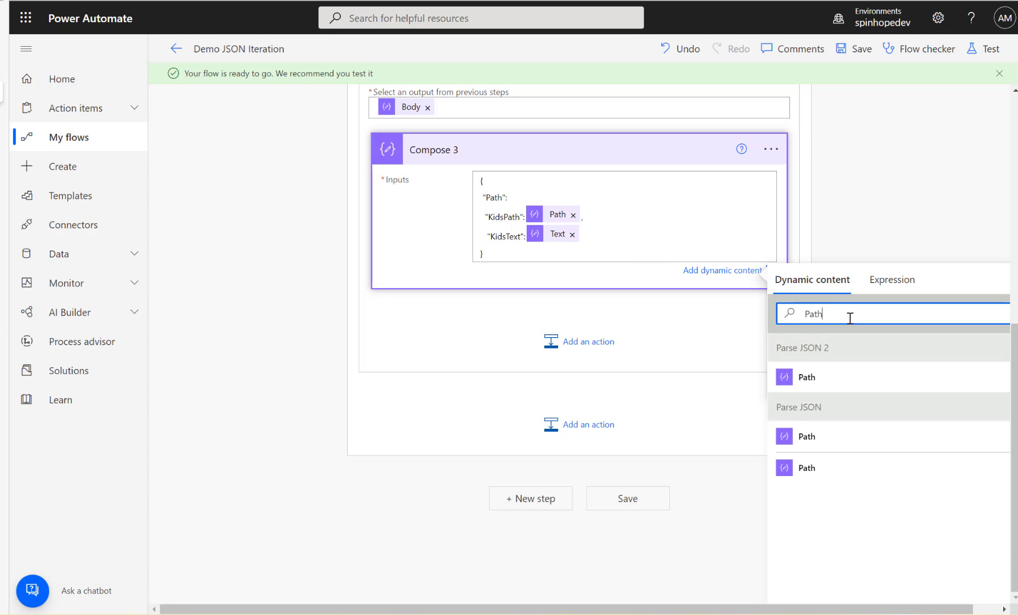
click(818, 443)
Add the missing comma after the Path entry in Compose 3 and save the flow.
click(855, 51)
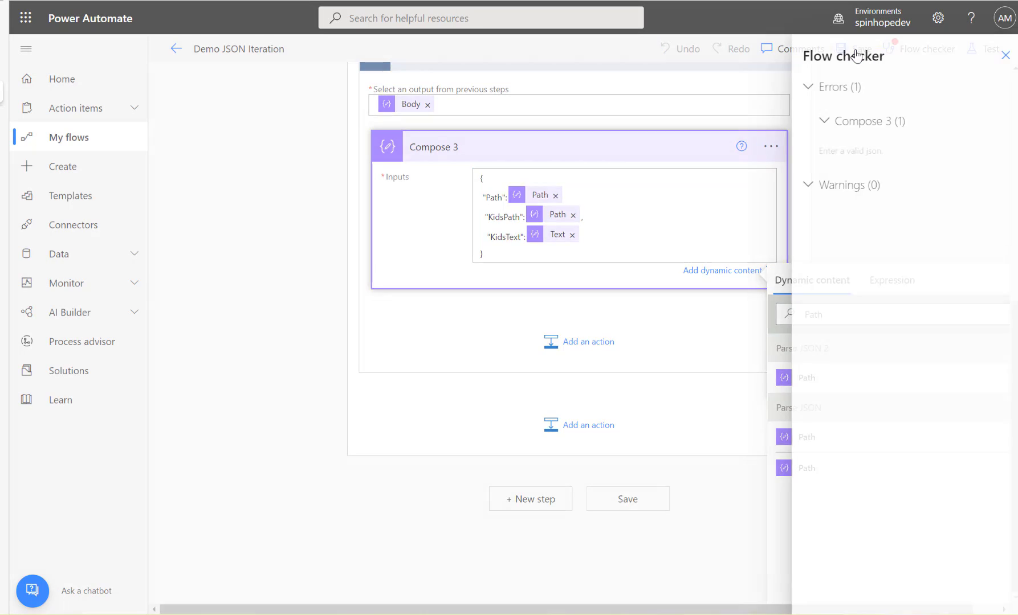
click(853, 153)
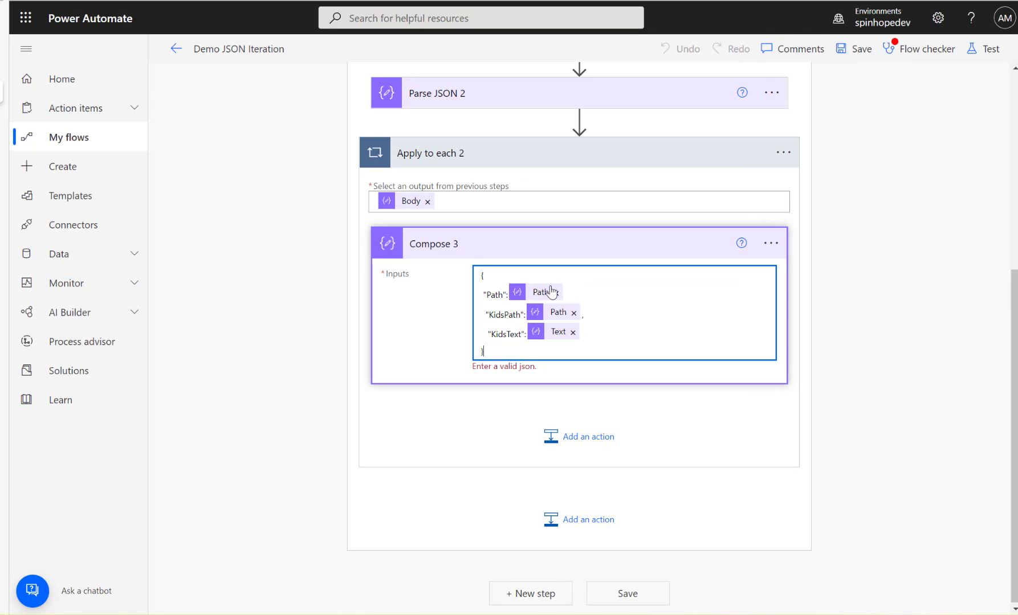
click(584, 292)
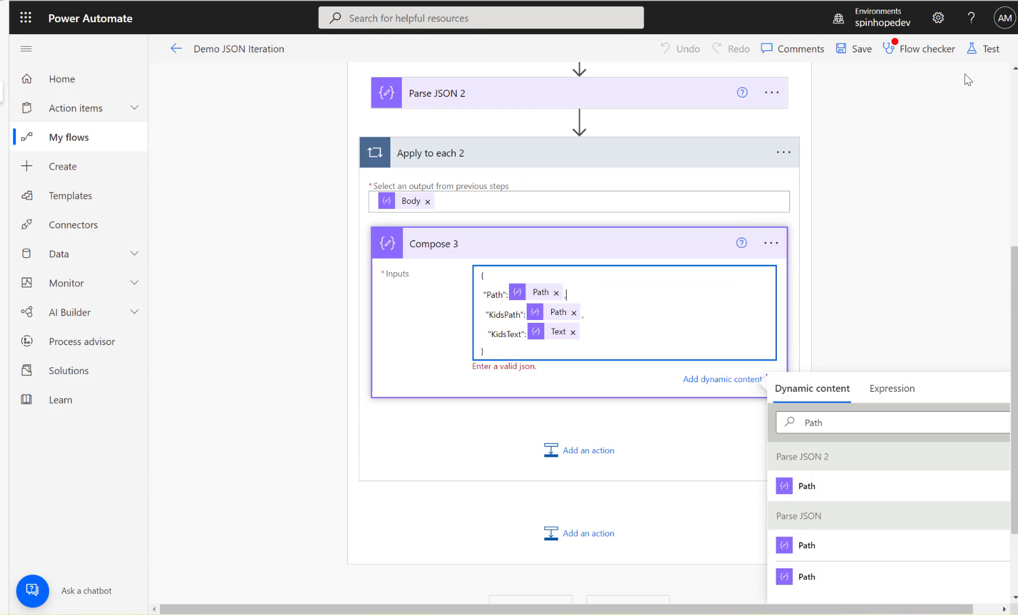
click(857, 51)
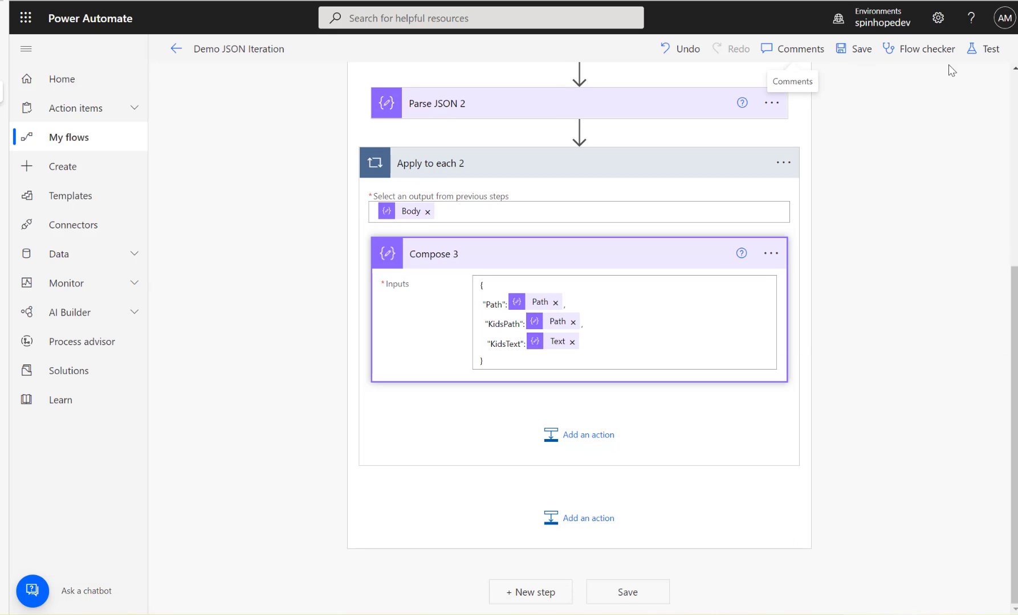
Save and test the flow manually, and inspect the Parse JSON 2 result inside Apply to each.
click(986, 51)
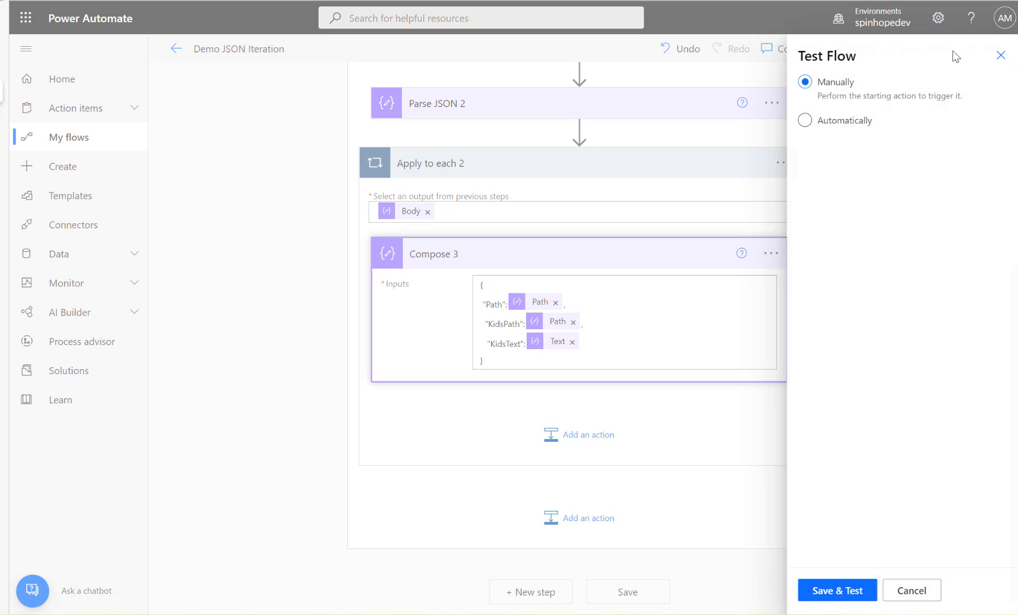
click(834, 592)
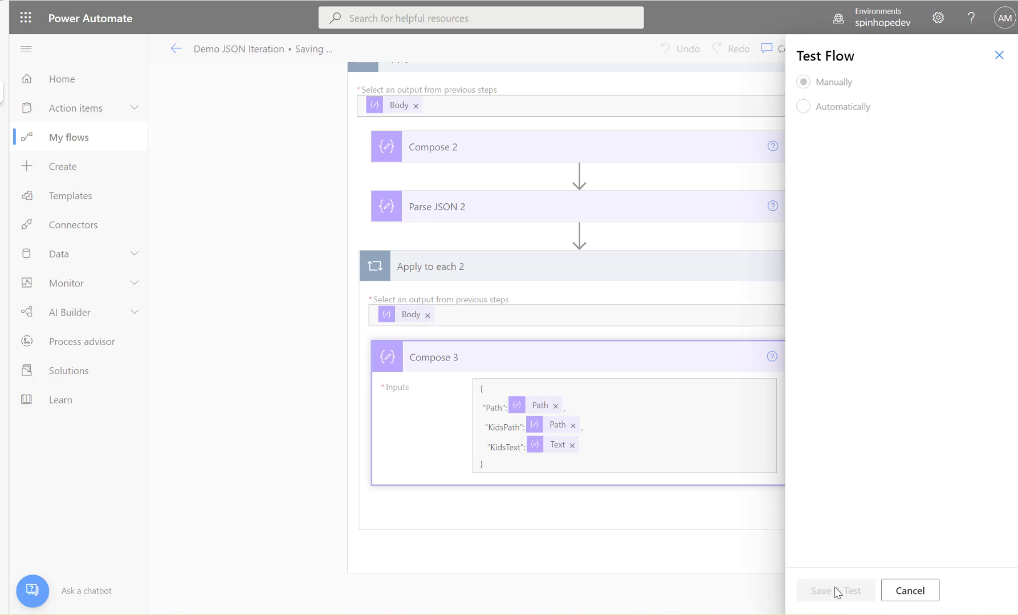
click(835, 591)
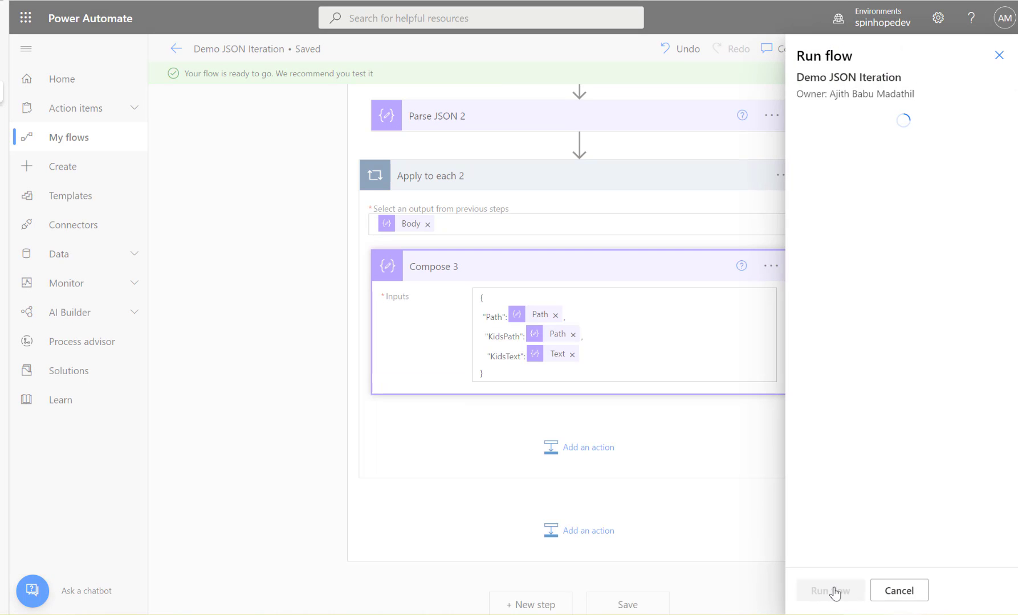
click(824, 591)
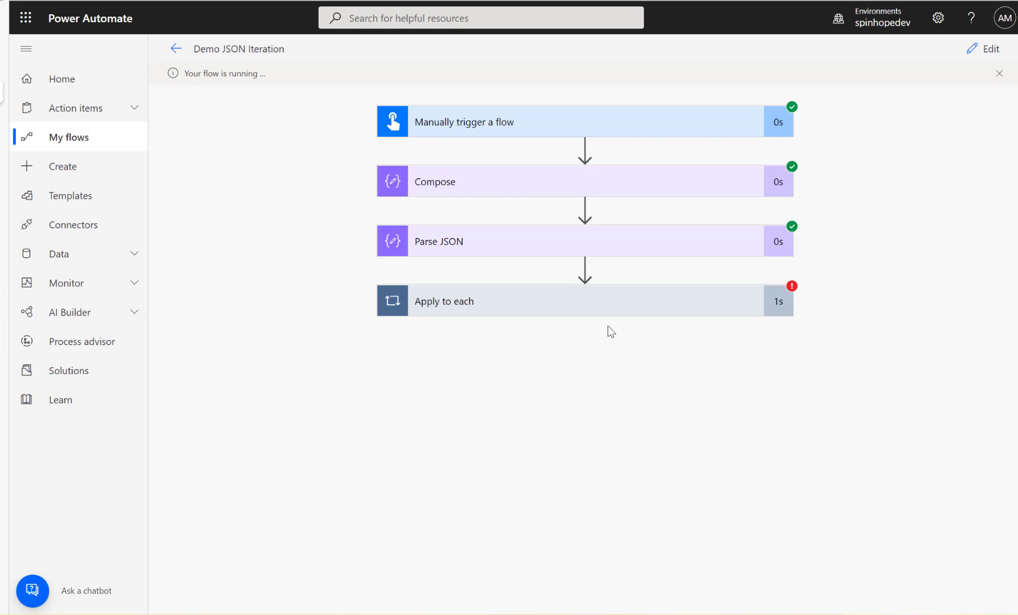
click(546, 309)
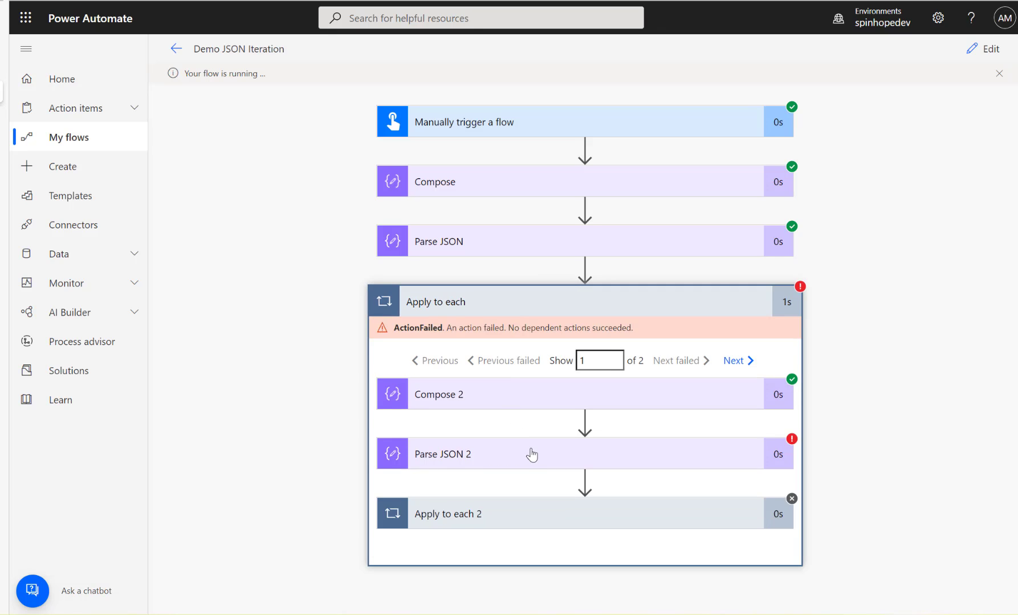
click(529, 389)
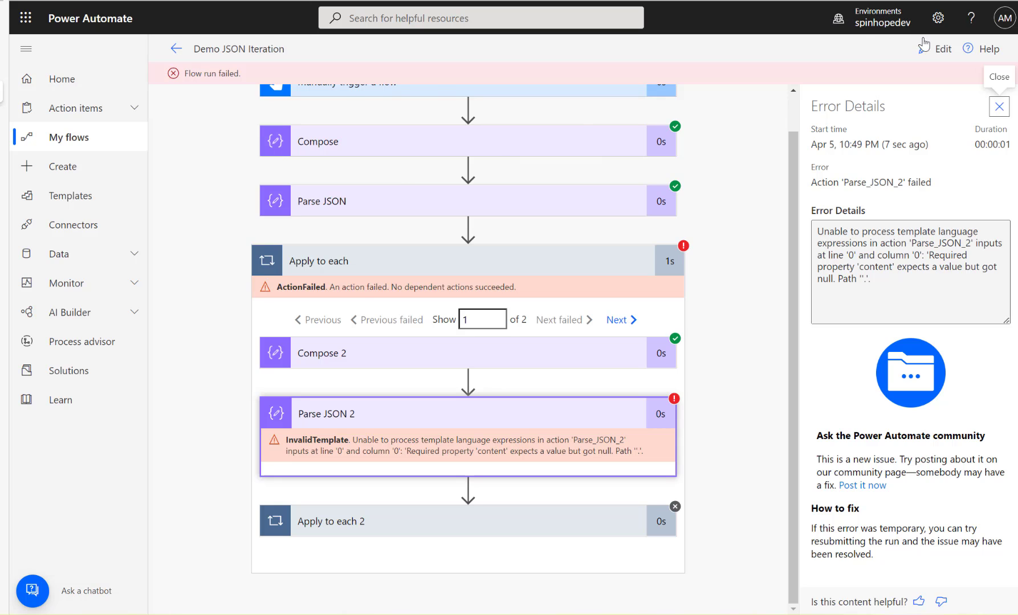
Return to editing the flow and remove the "required" block and the comma before it from the Parse JSON 2 schema.
click(933, 48)
scroll(552, 396, down, 5)
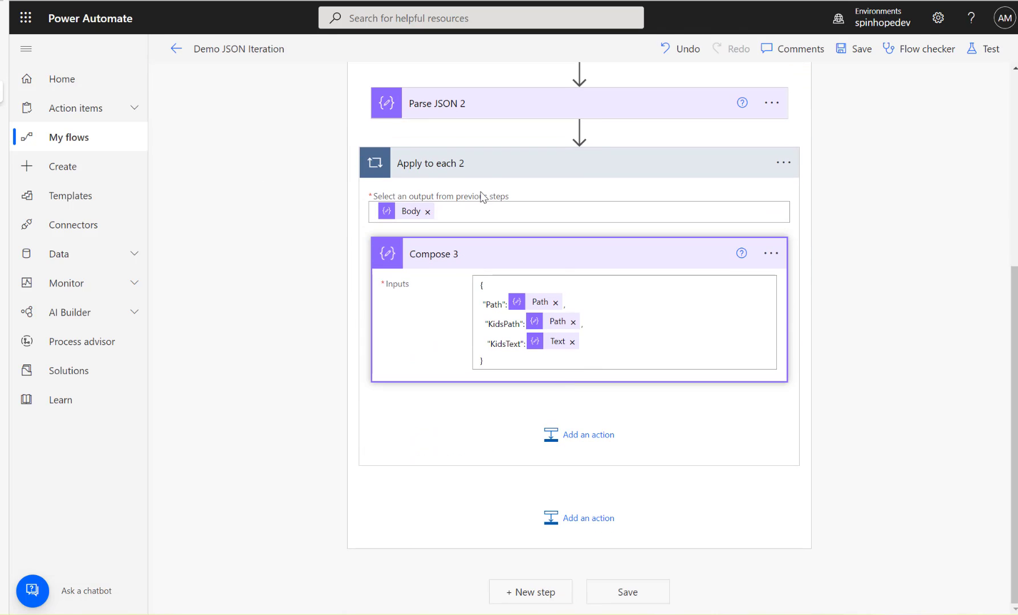
click(470, 100)
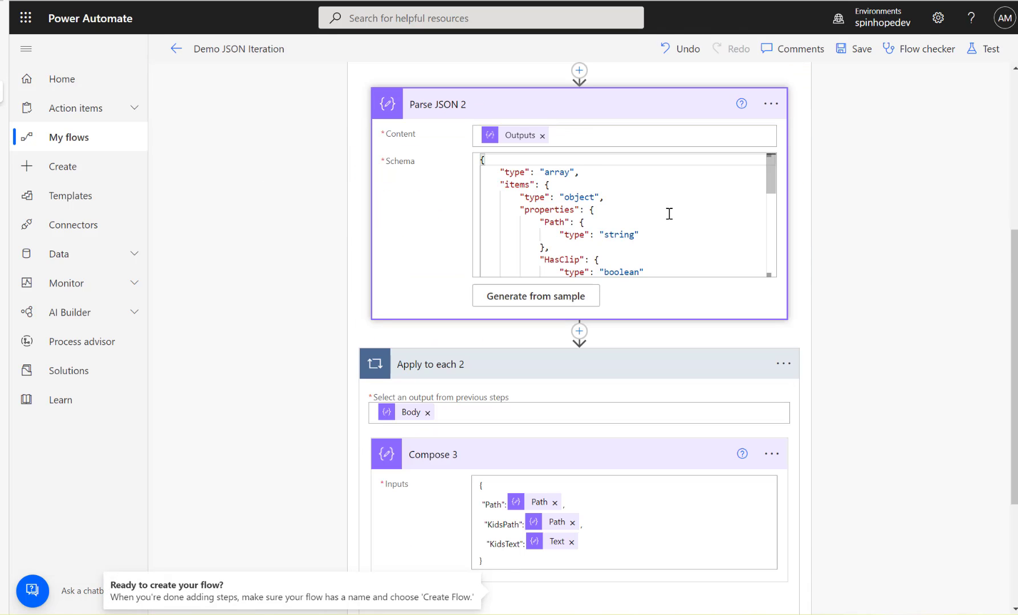
scroll(669, 214, down, 10)
scroll(527, 217, up, 1)
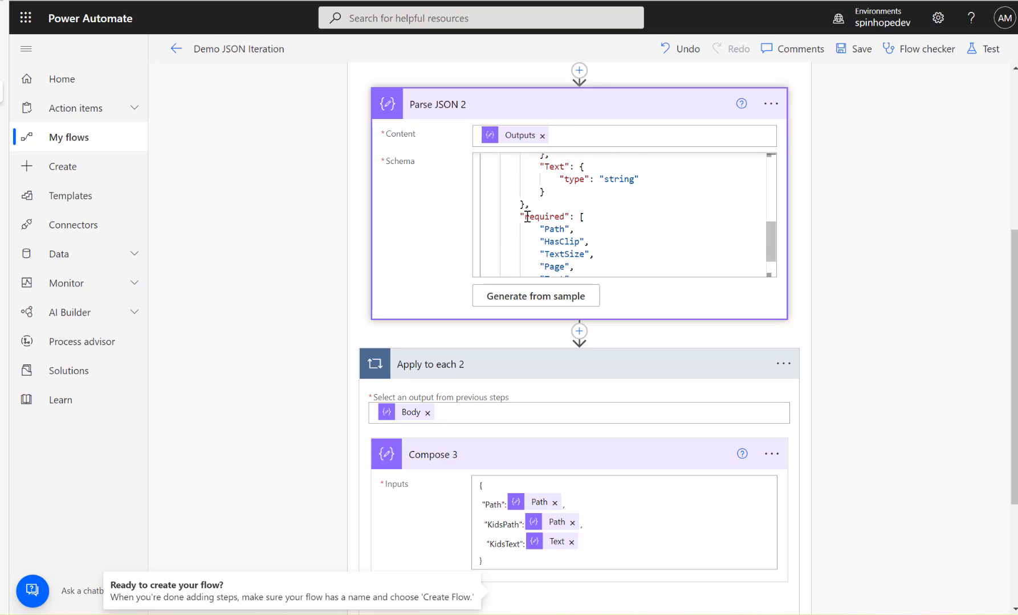
click(522, 217)
scroll(613, 221, down, 1)
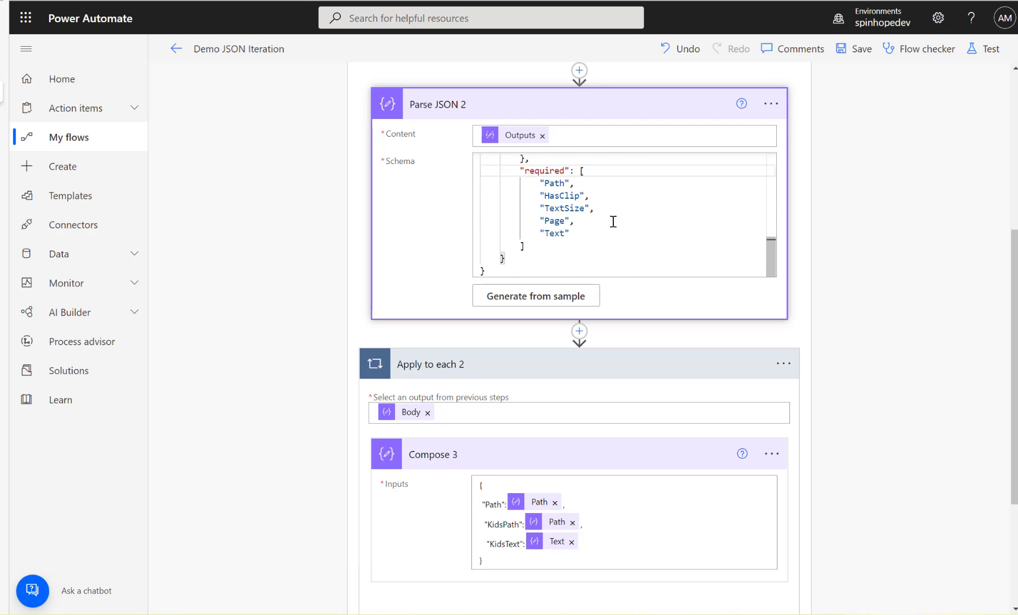
shift+click(544, 246)
key(BackSpace)
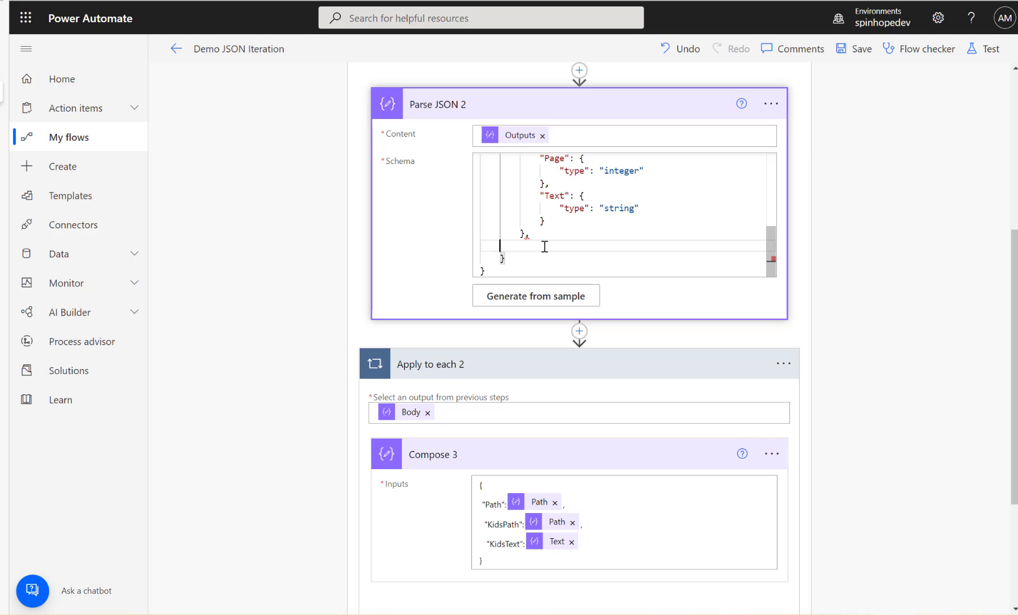
key(BackSpace)
key(BackSpace)
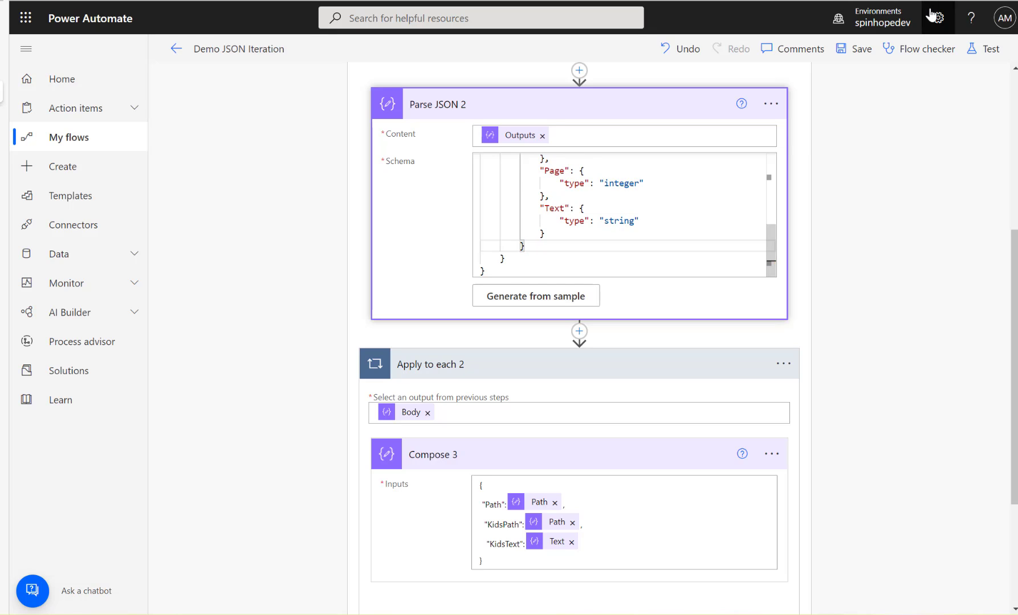
Run another manual test with the edited schema and check the error details of Parse JSON 2 in Apply to each.
click(984, 48)
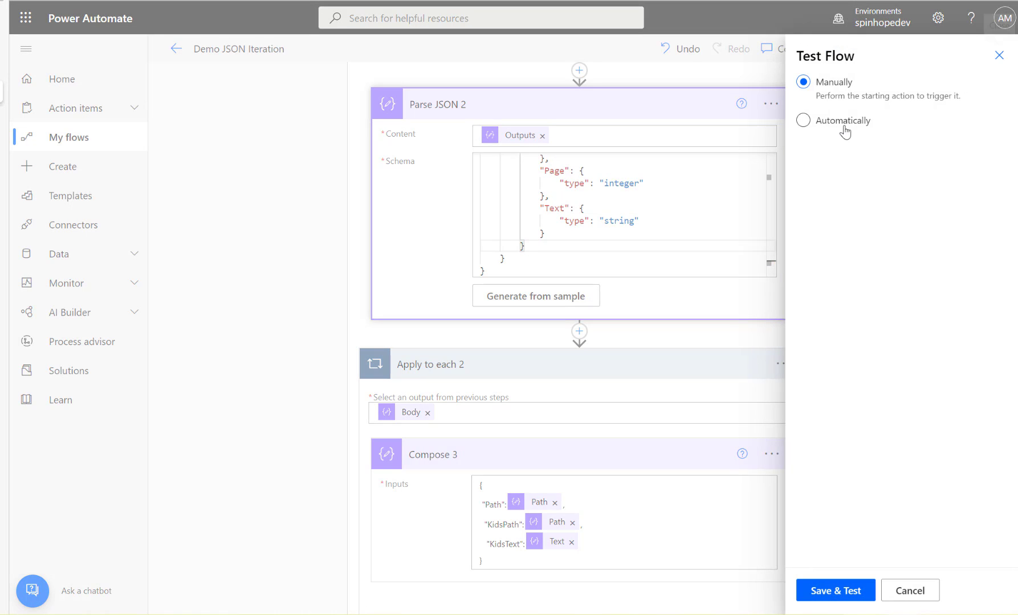
click(834, 592)
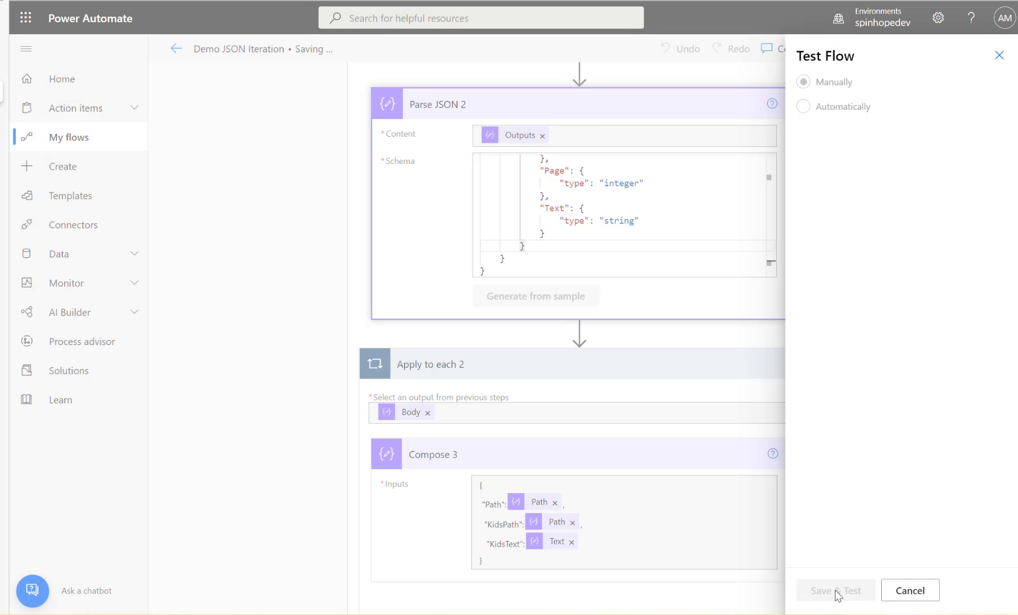
click(835, 594)
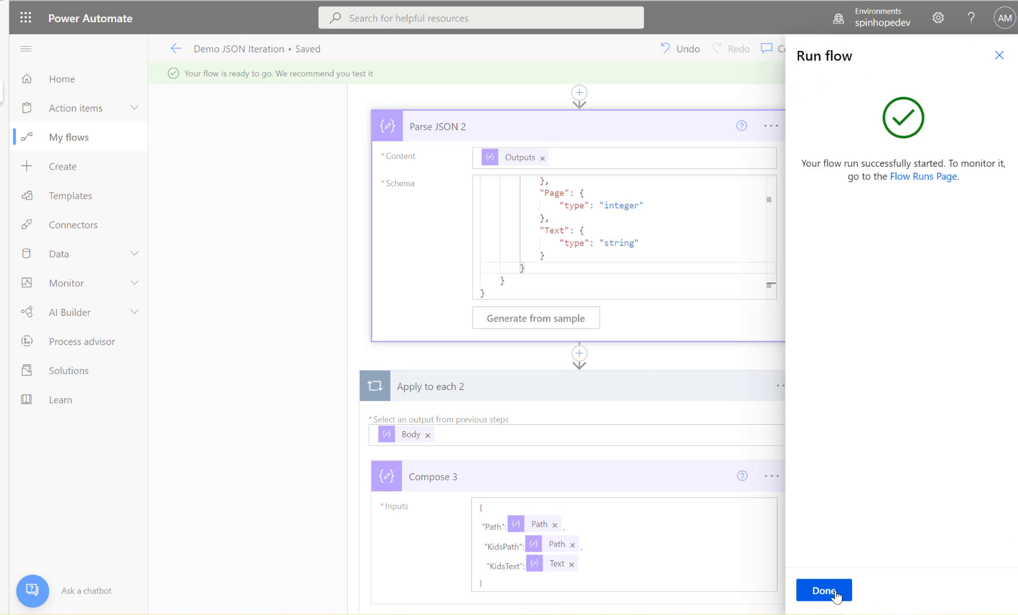
click(835, 596)
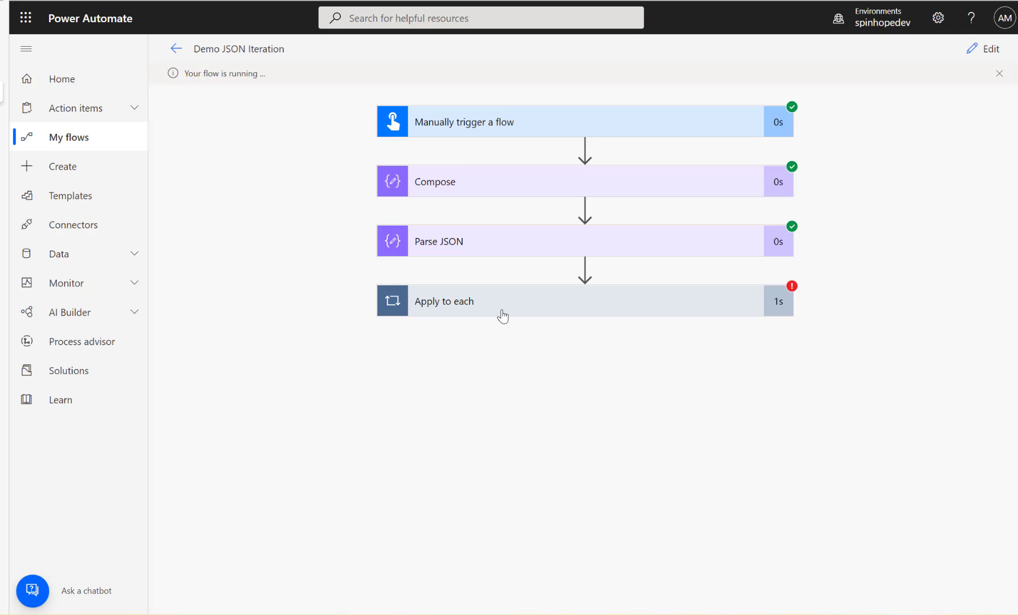
click(502, 317)
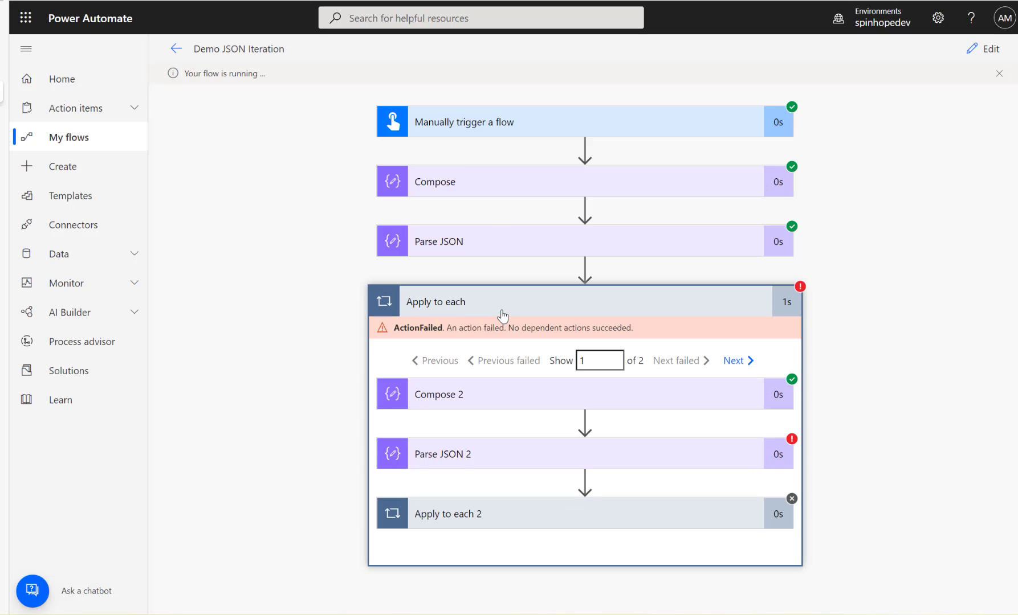
click(542, 458)
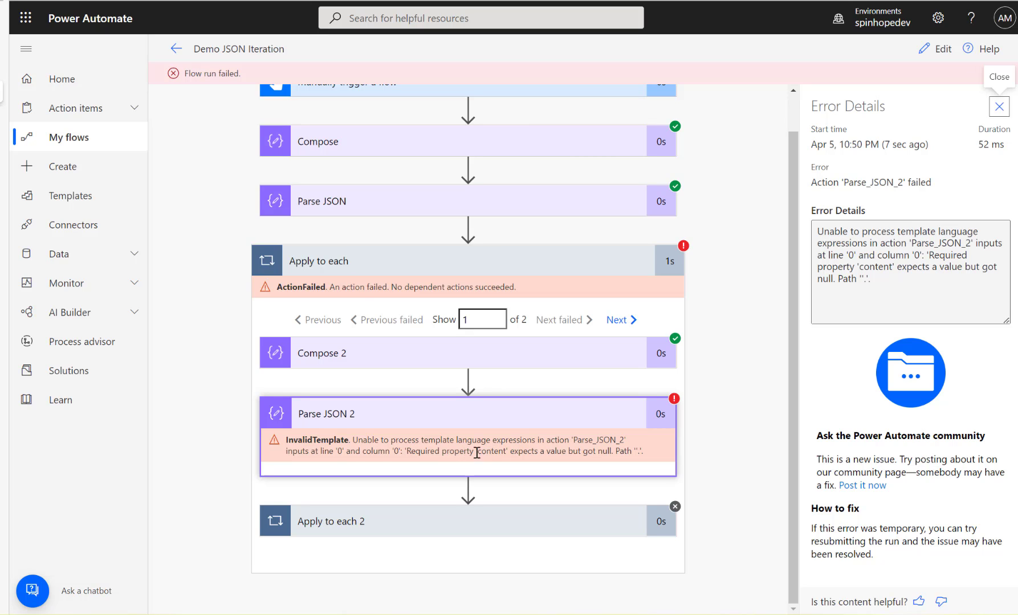
Check the Compose 2 run details, return to editing the flow, and review the inputs of Compose 2 and Parse JSON 2.
click(411, 361)
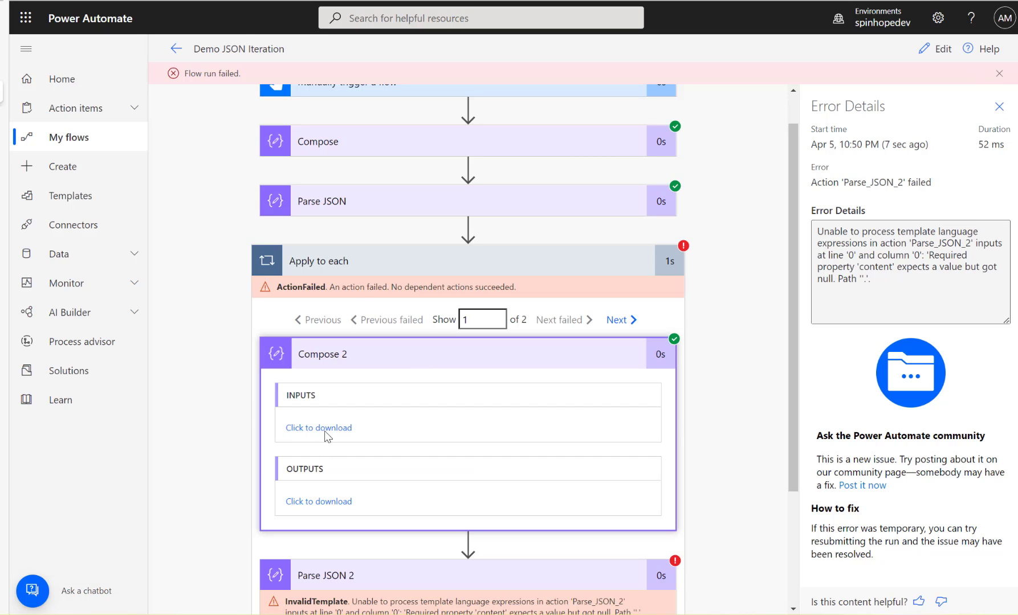
click(935, 48)
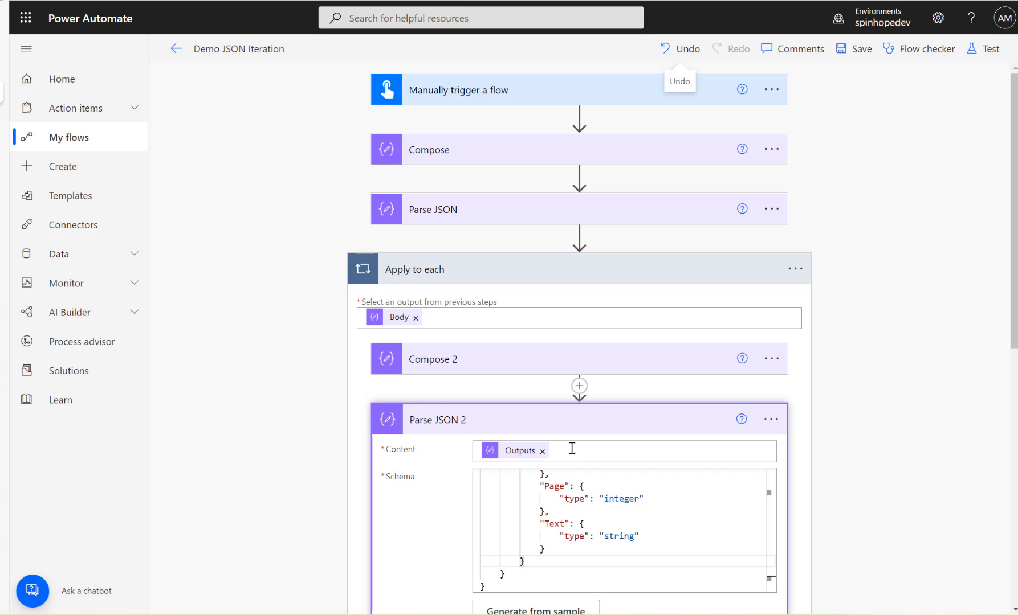
scroll(568, 453, down, 6)
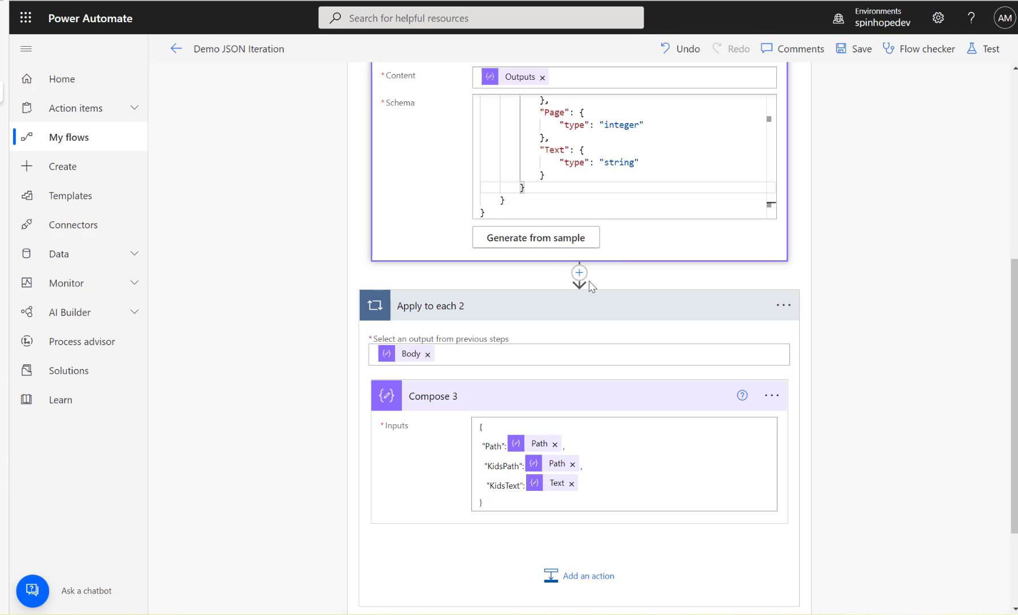
scroll(586, 273, up, 6)
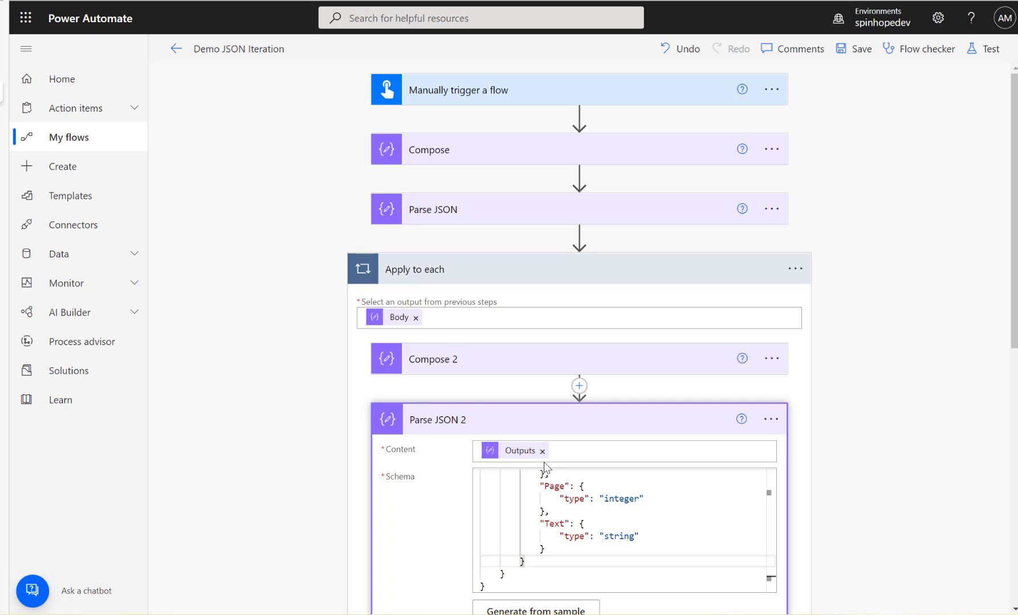
scroll(642, 453, down, 2)
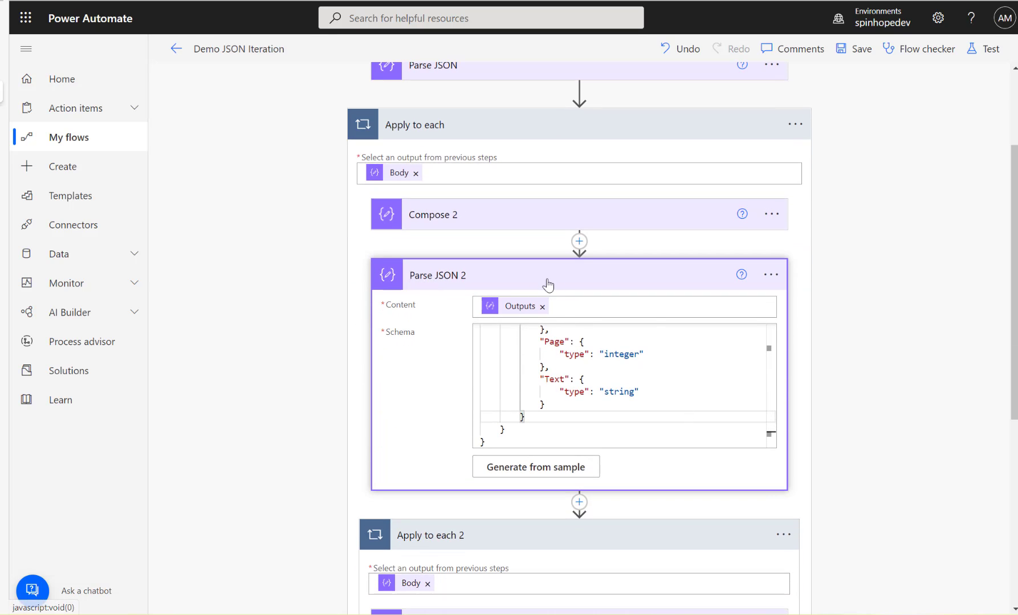
scroll(530, 245, down, 1)
click(500, 208)
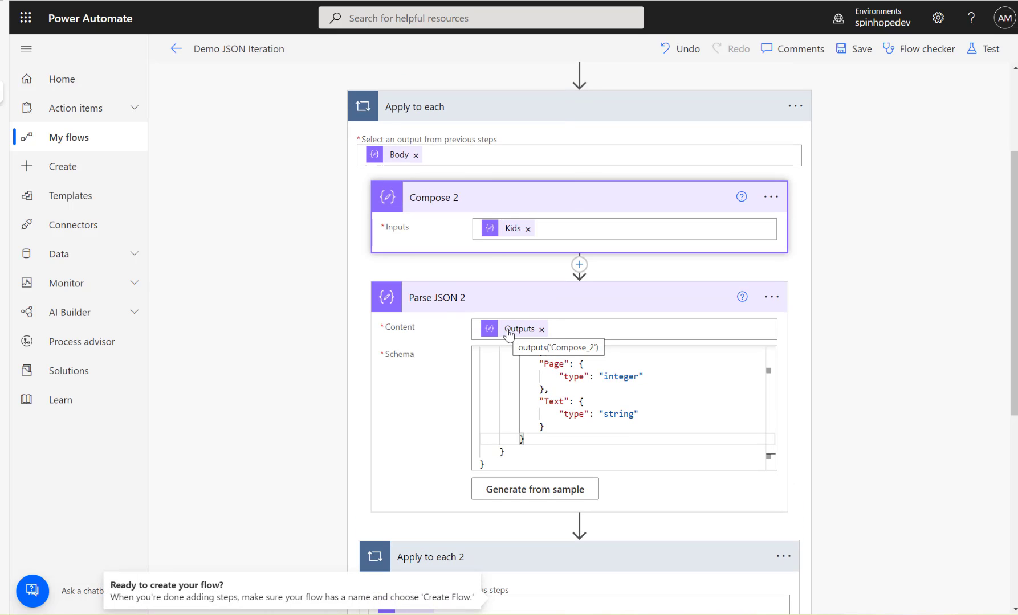
scroll(525, 327, down, 2)
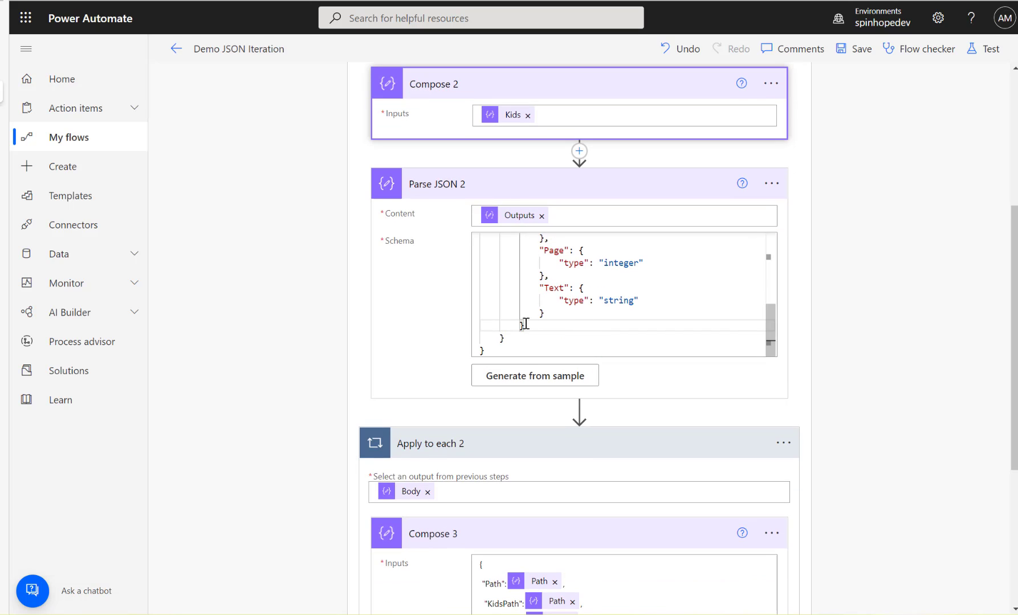
Insert a Condition control between Compose 2 and Parse JSON 2.
click(578, 151)
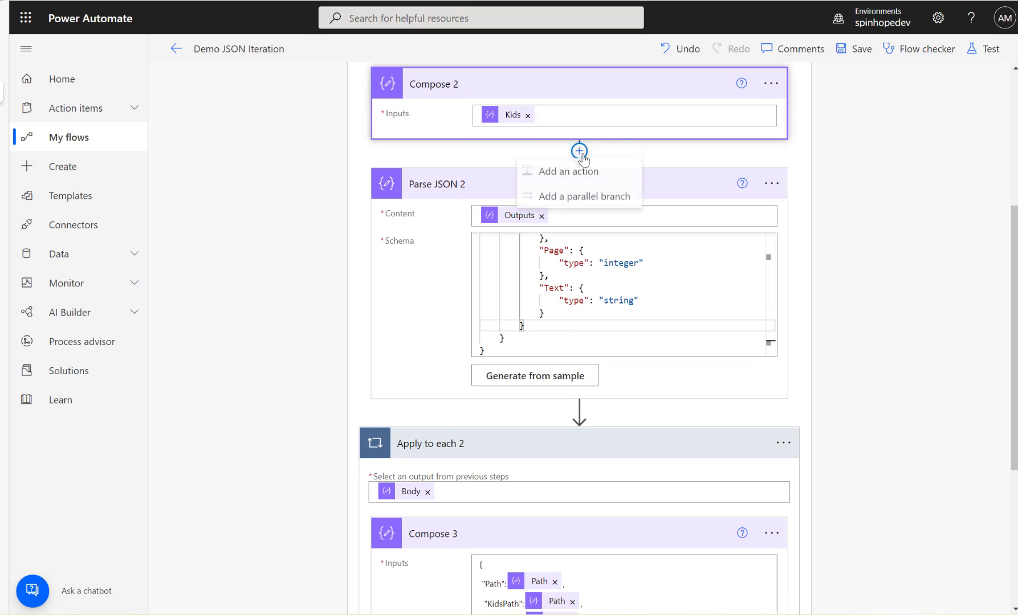
click(572, 174)
click(430, 268)
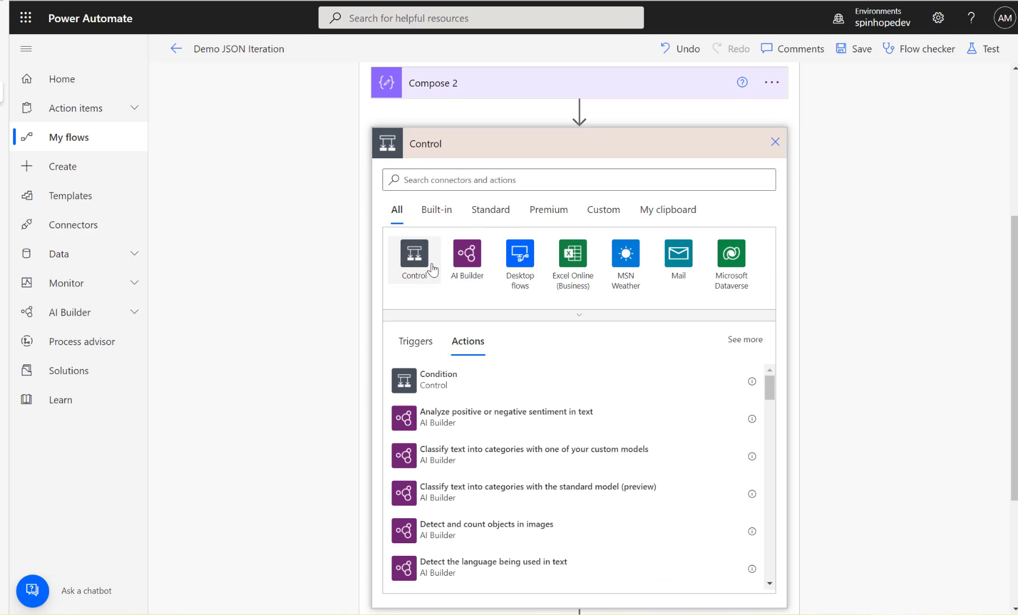
click(447, 256)
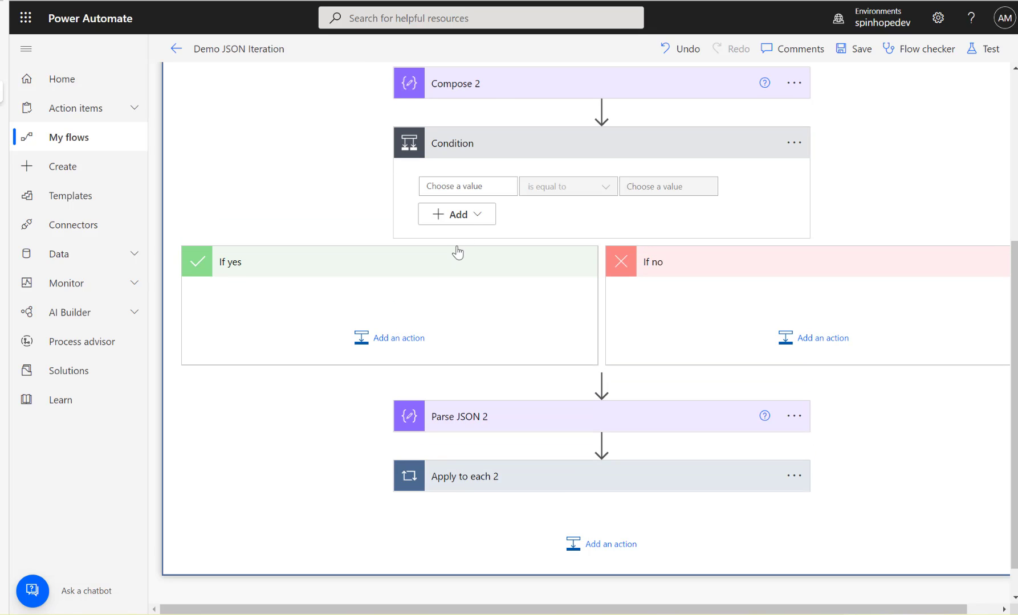
Set the condition to check that the Outputs of Compose 2 is not equal to the expression null.
click(471, 186)
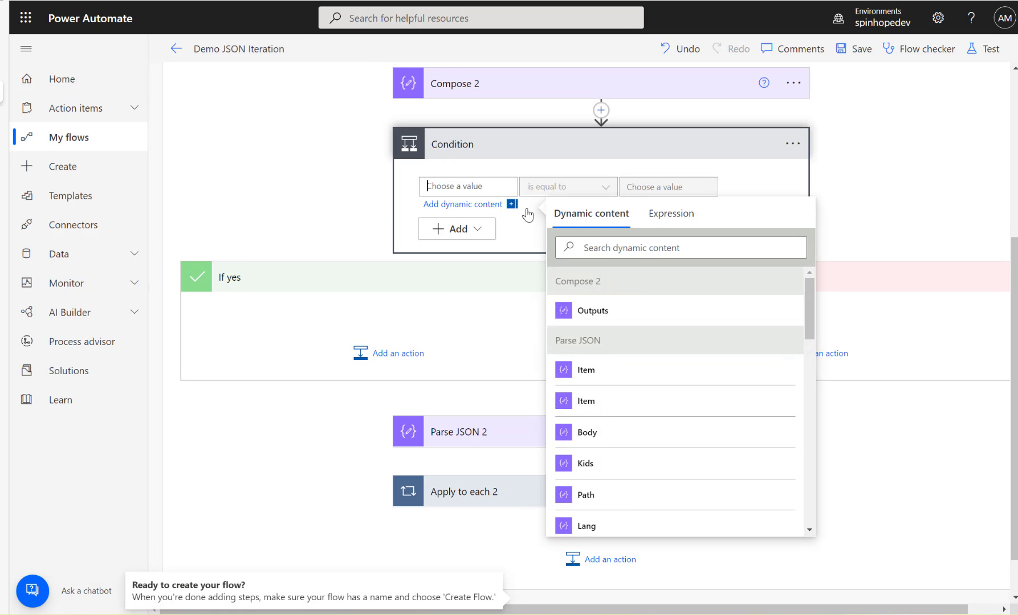
click(506, 95)
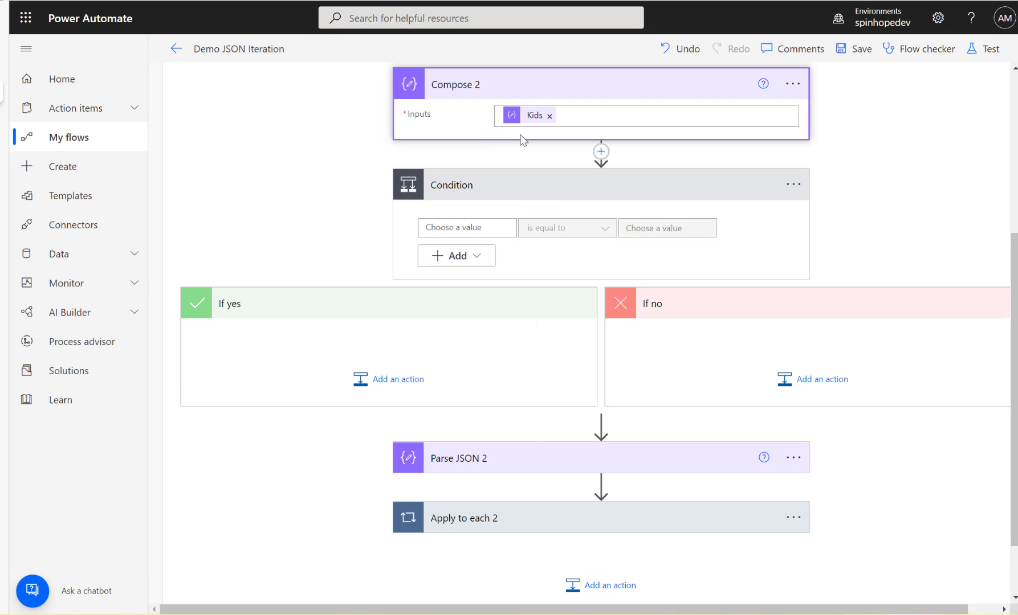
click(475, 227)
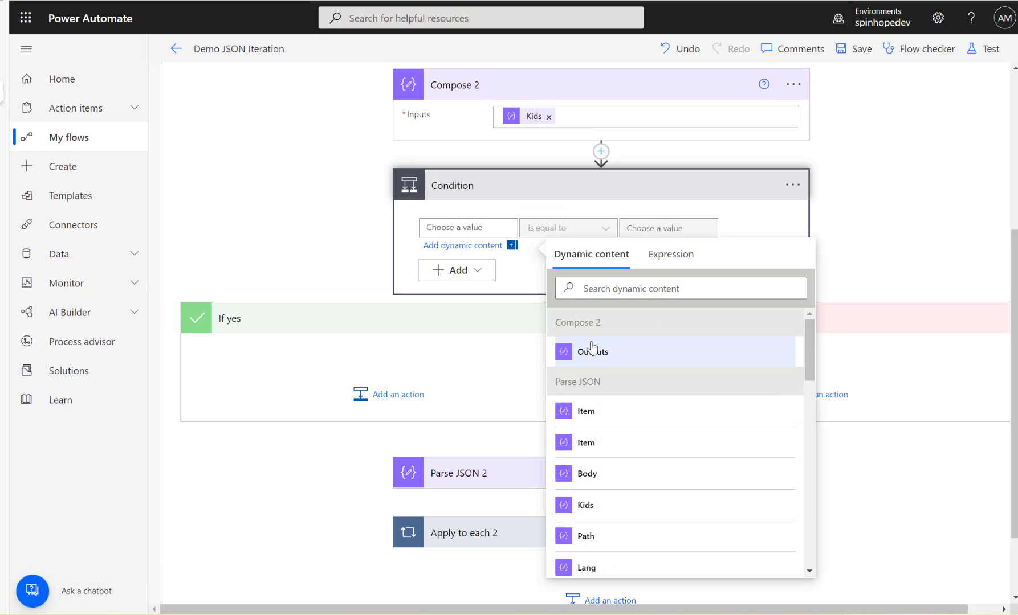
click(601, 358)
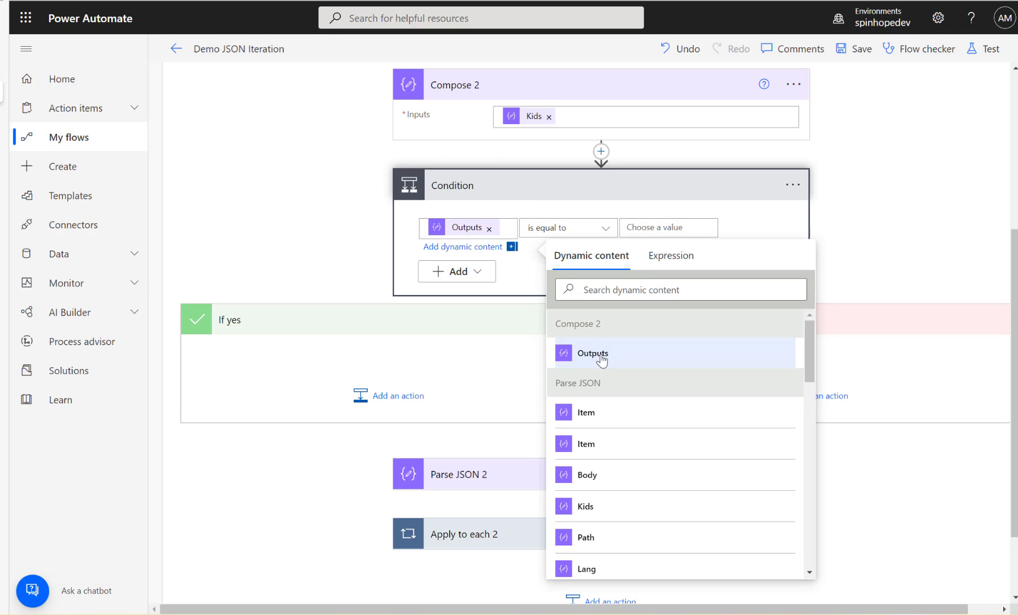
click(605, 228)
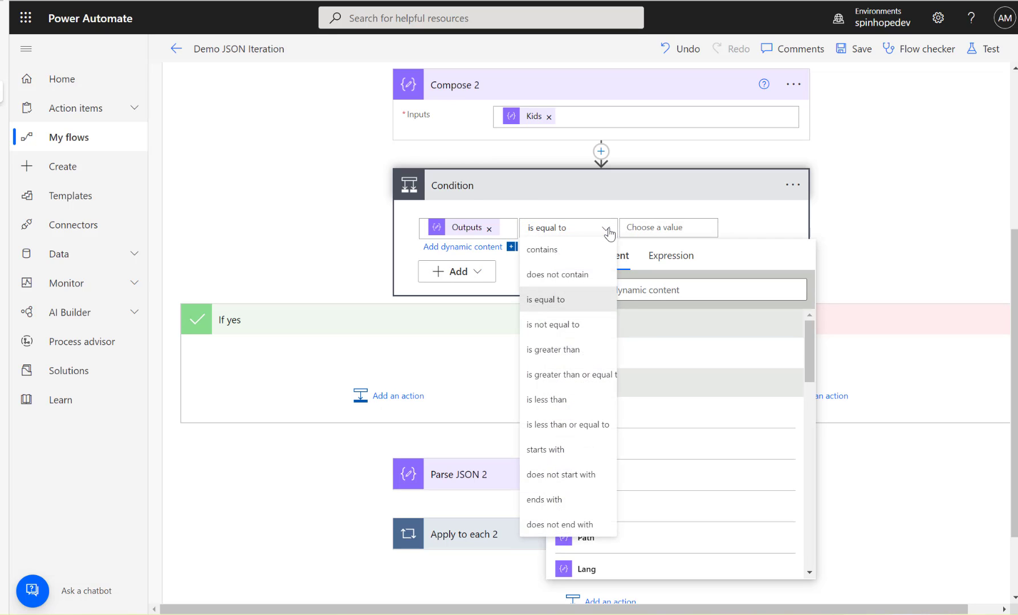
click(575, 326)
click(664, 226)
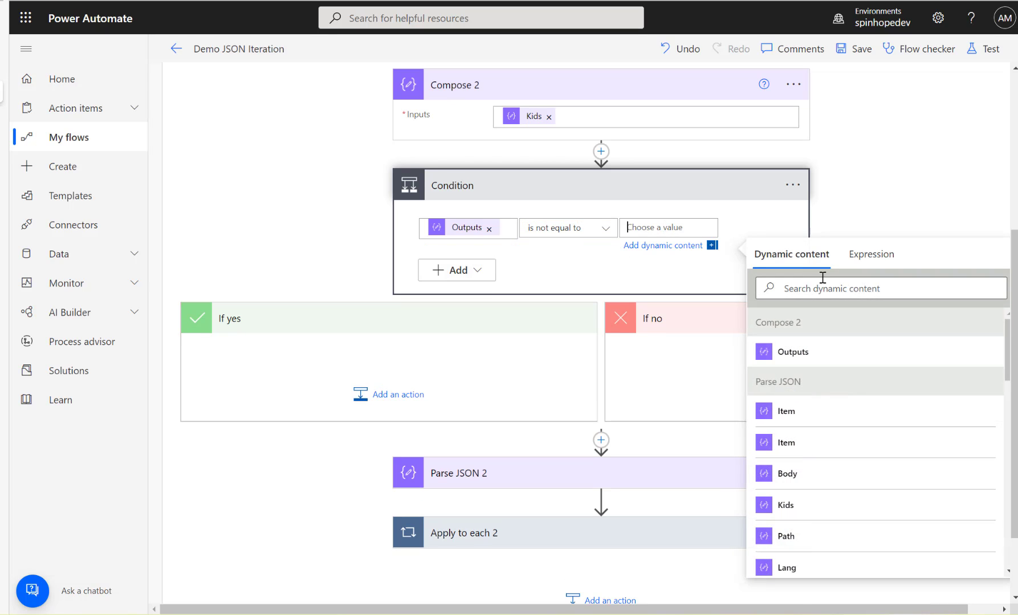
click(857, 257)
text(null)
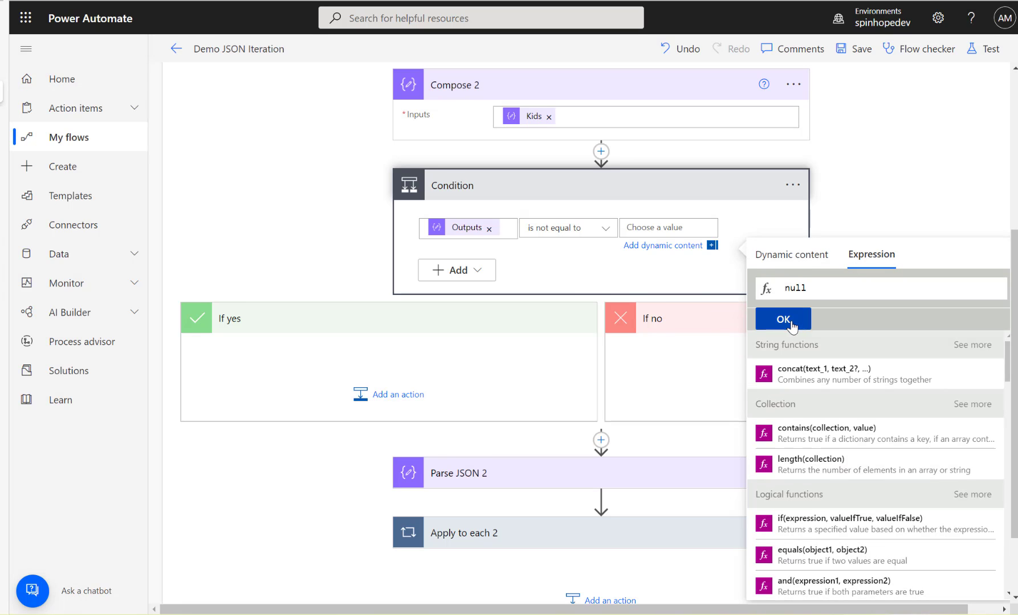
click(782, 320)
Move Parse JSON 2 and Apply to each 2 into the If yes branch, and save and test the flow manually.
drag(540, 476, 411, 357)
drag(525, 495, 388, 398)
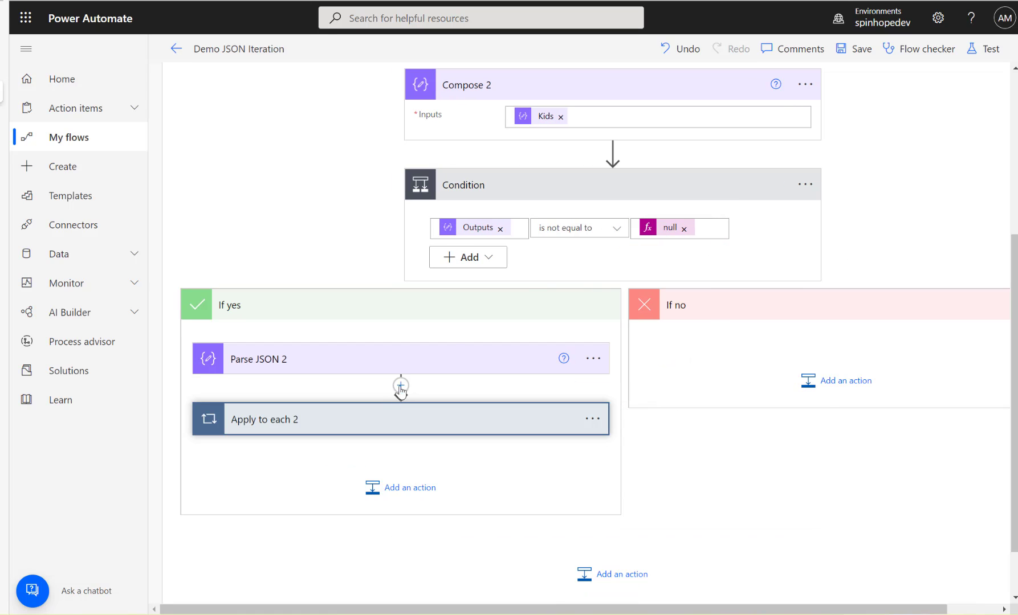
click(980, 57)
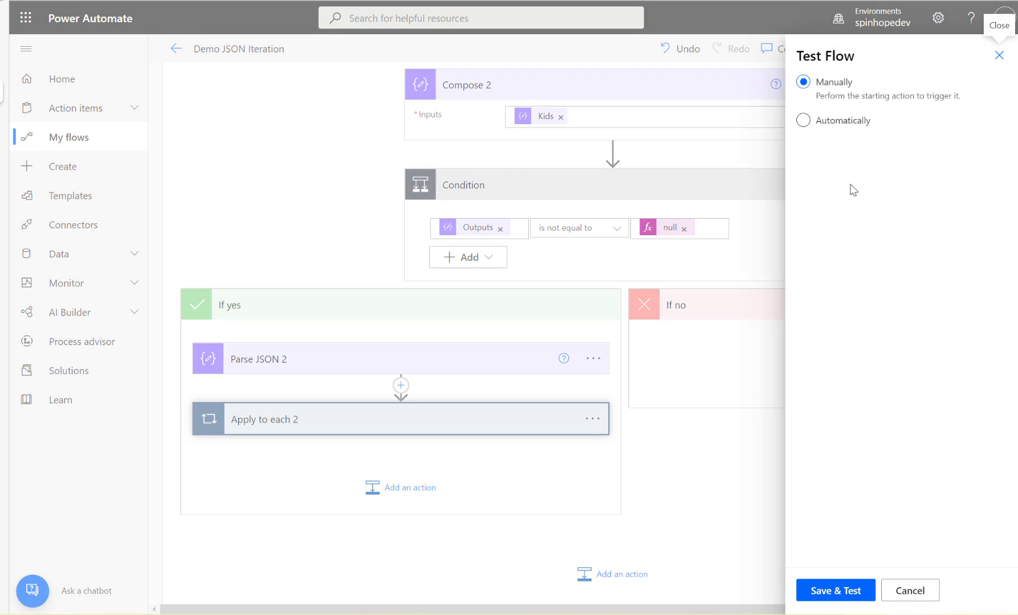
click(841, 592)
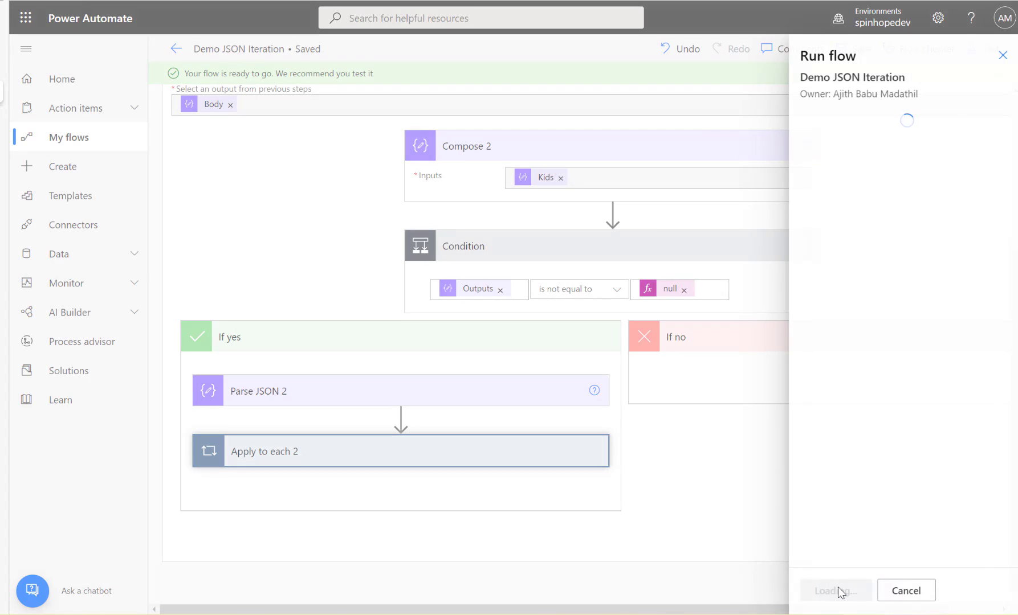
click(838, 591)
click(838, 593)
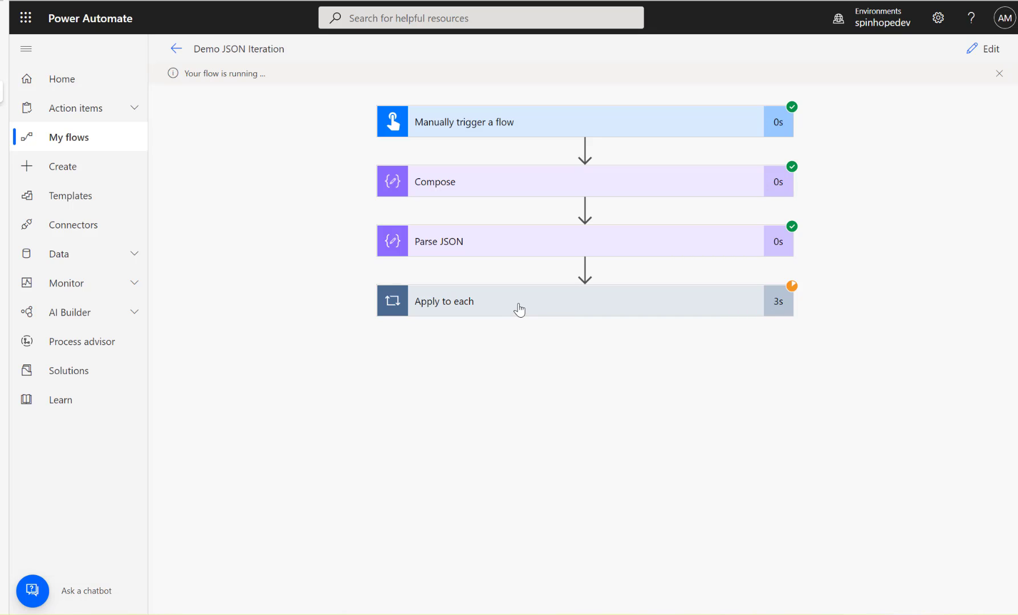
Inspect the Compose 2 and Condition results for the first iteration of Apply to each.
click(519, 309)
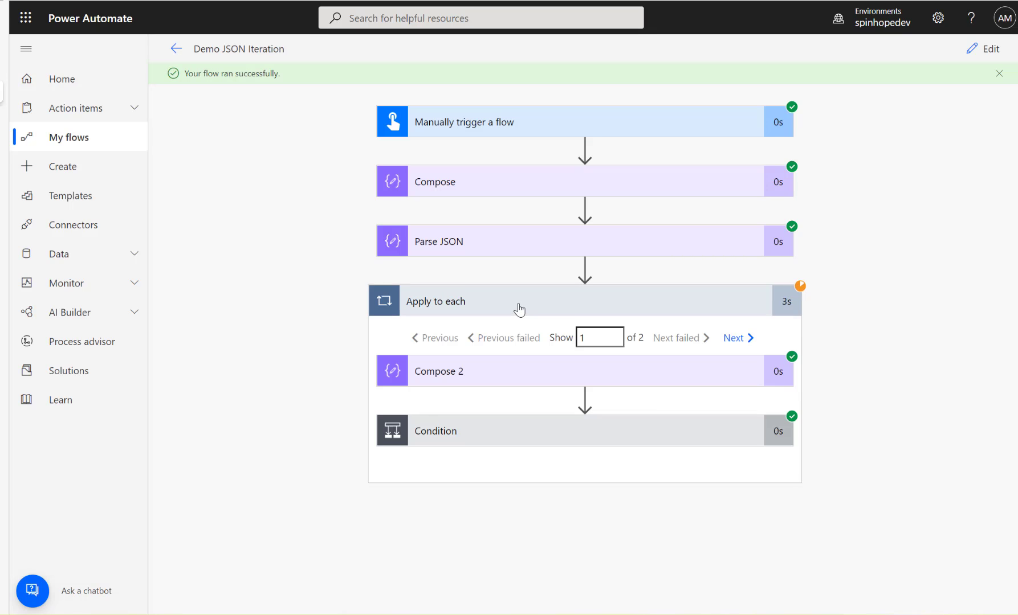
click(521, 369)
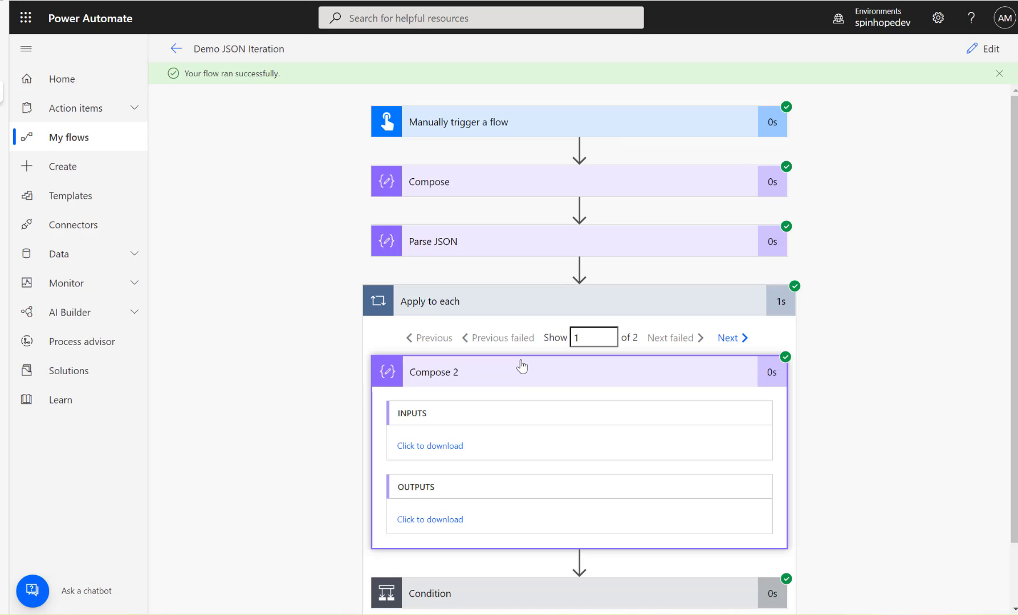
click(520, 369)
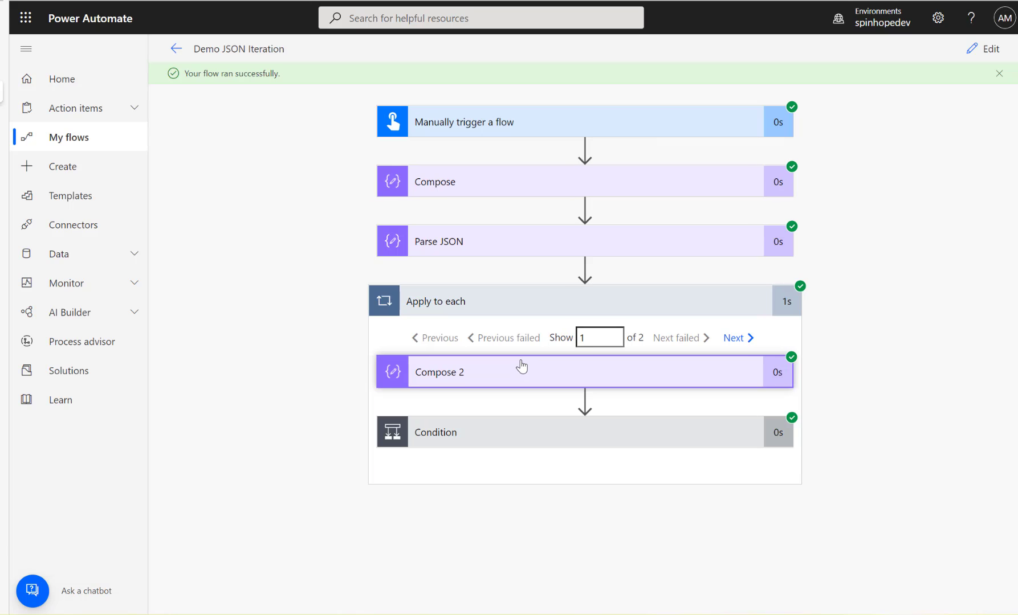
click(543, 440)
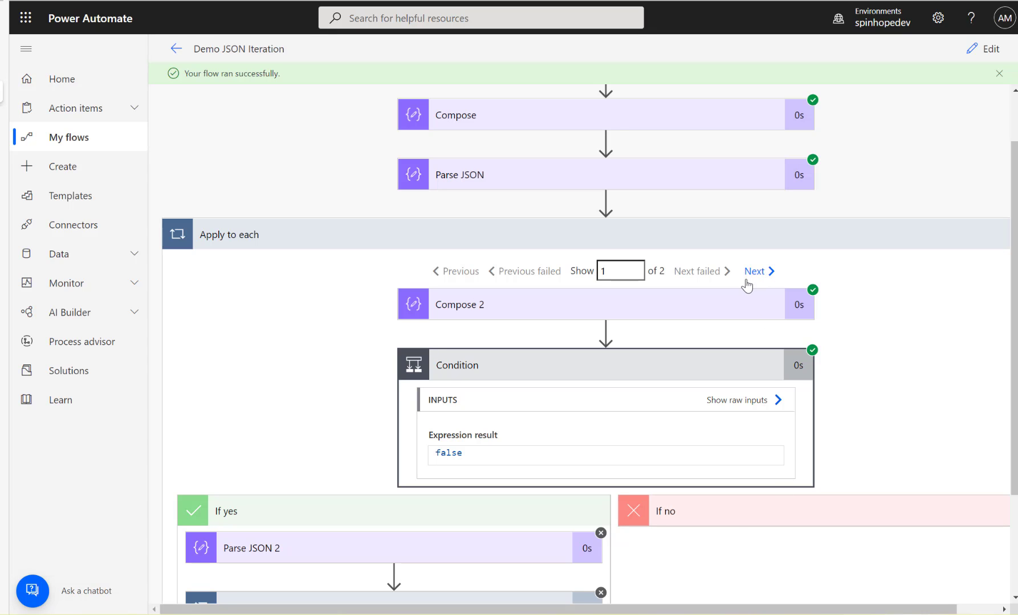
Go to the second iteration of Apply to each and examine Path, KidsPath and KidsText in Compose 3 inside Apply to each 2.
click(762, 271)
scroll(853, 286, down, 1)
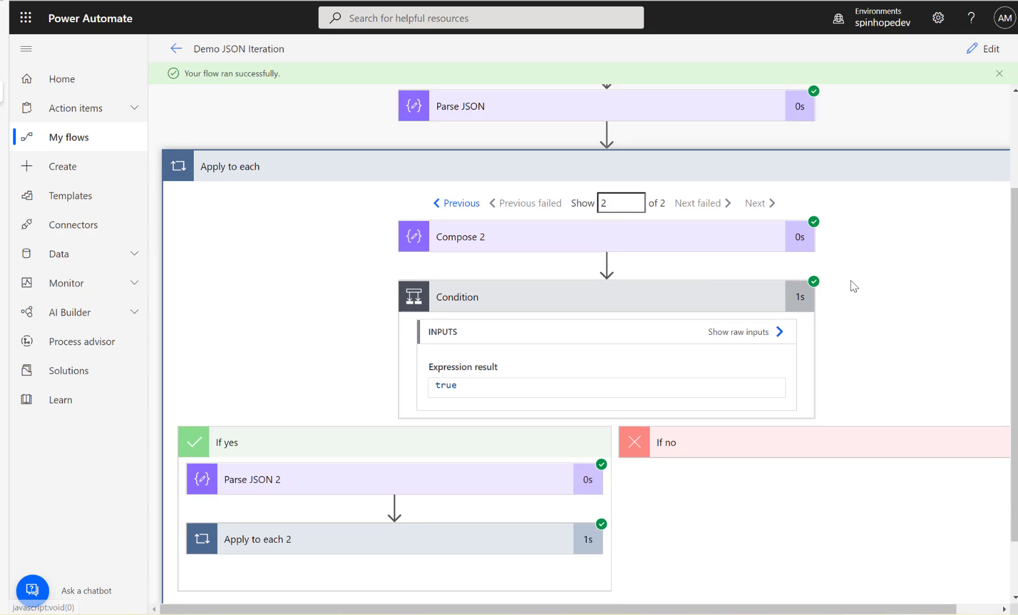
scroll(627, 342, down, 1)
click(379, 482)
scroll(380, 483, down, 2)
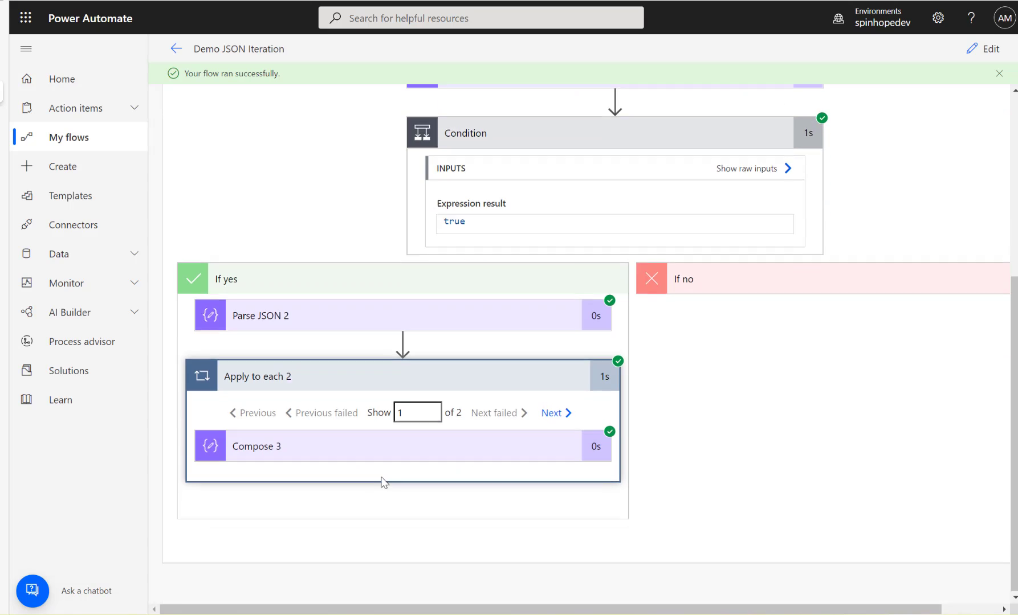
click(373, 447)
scroll(374, 447, down, 1)
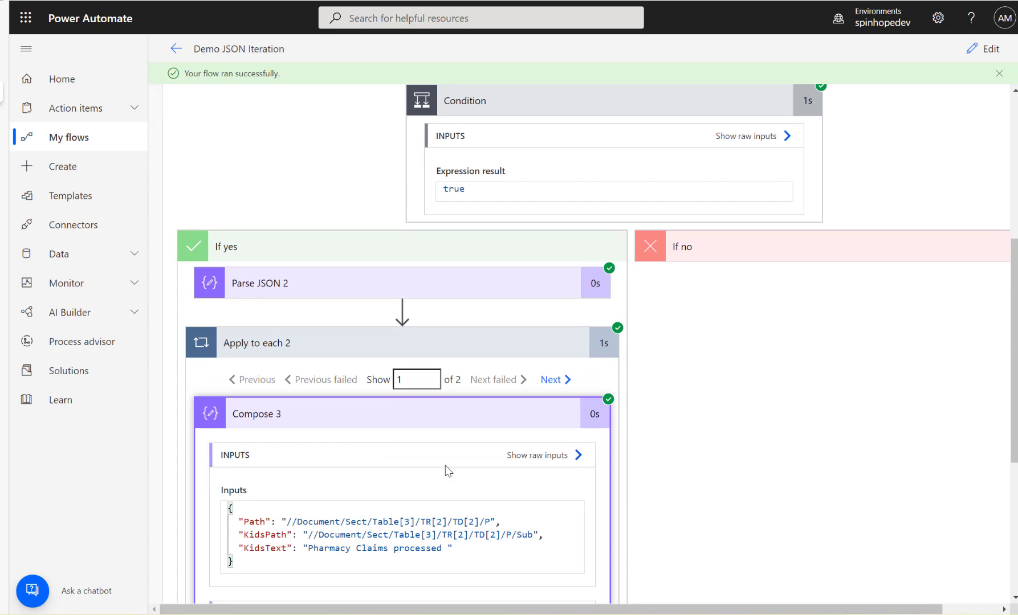
scroll(289, 431, down, 2)
shift+click(494, 392)
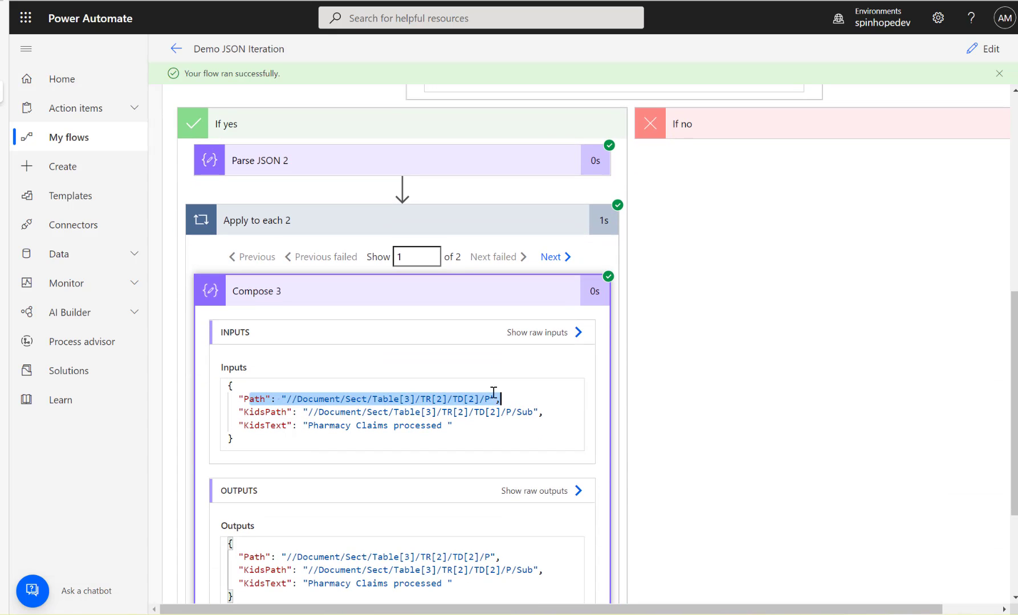
drag(288, 413, 489, 415)
drag(351, 422, 475, 422)
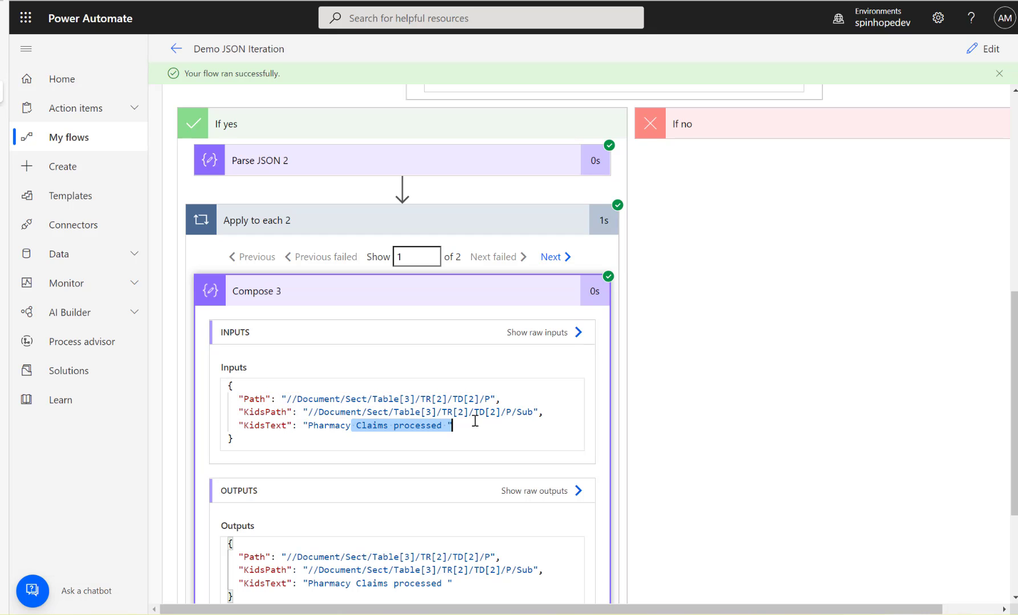
Return to editing the flow and review the Compose 3 inputs inside Apply to each 2 in the If yes branch.
click(989, 51)
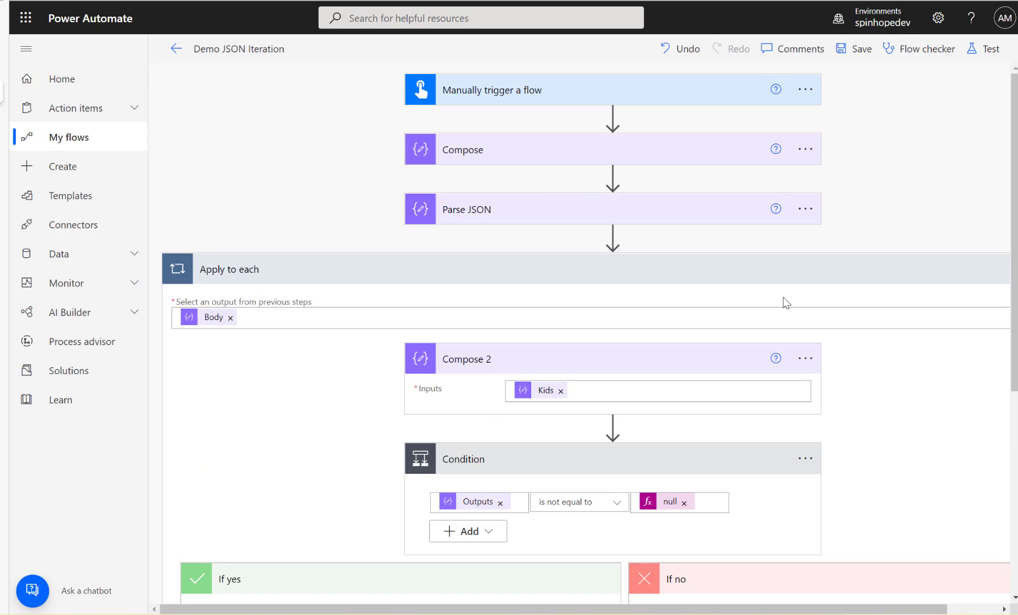
scroll(785, 301, down, 4)
scroll(784, 300, down, 2)
click(390, 348)
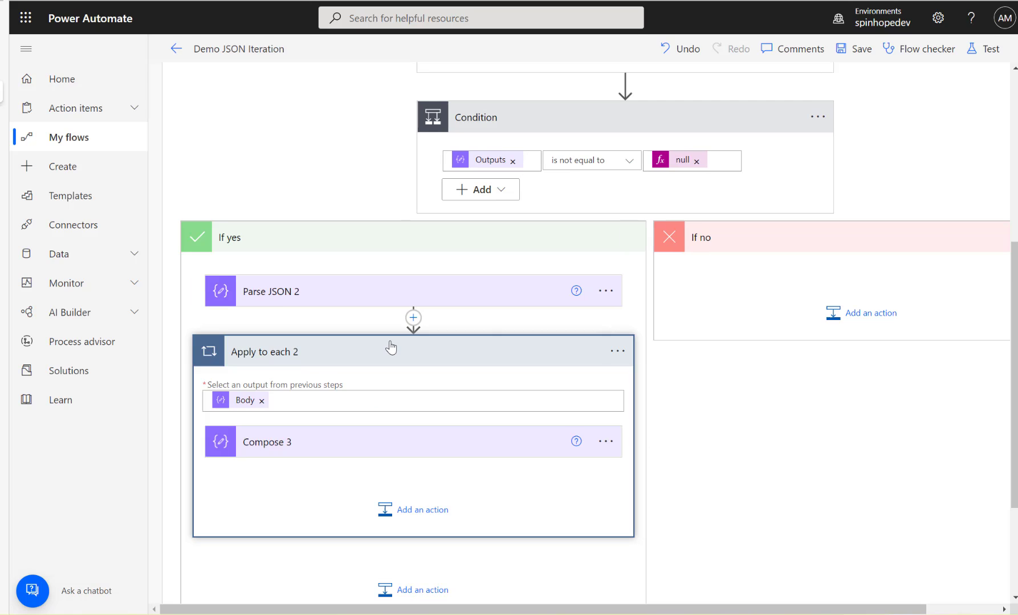
click(368, 448)
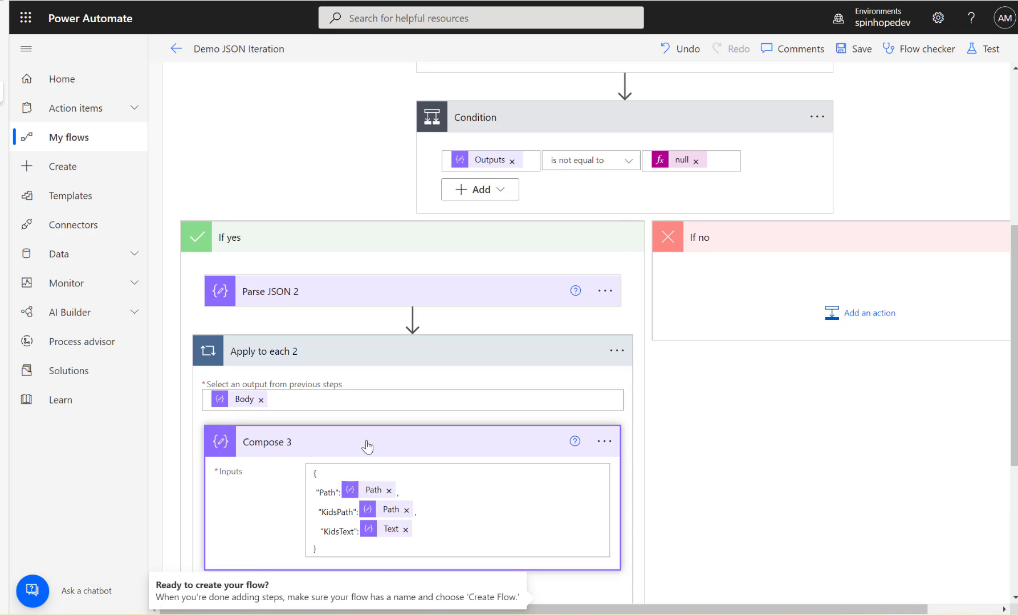
Add a Compose action from Data Operation to the Condition's If no branch.
click(862, 323)
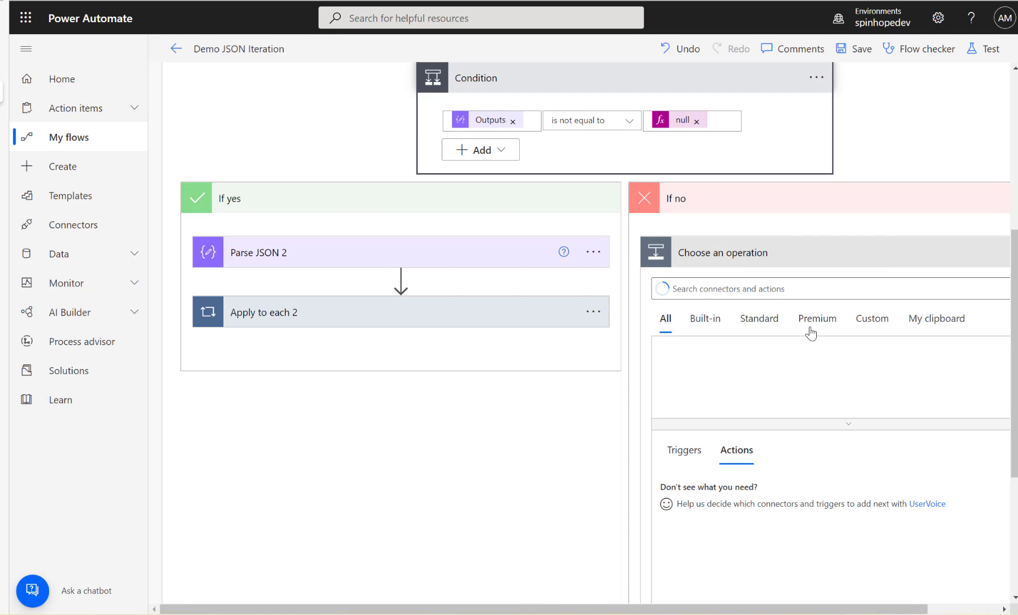
text(co)
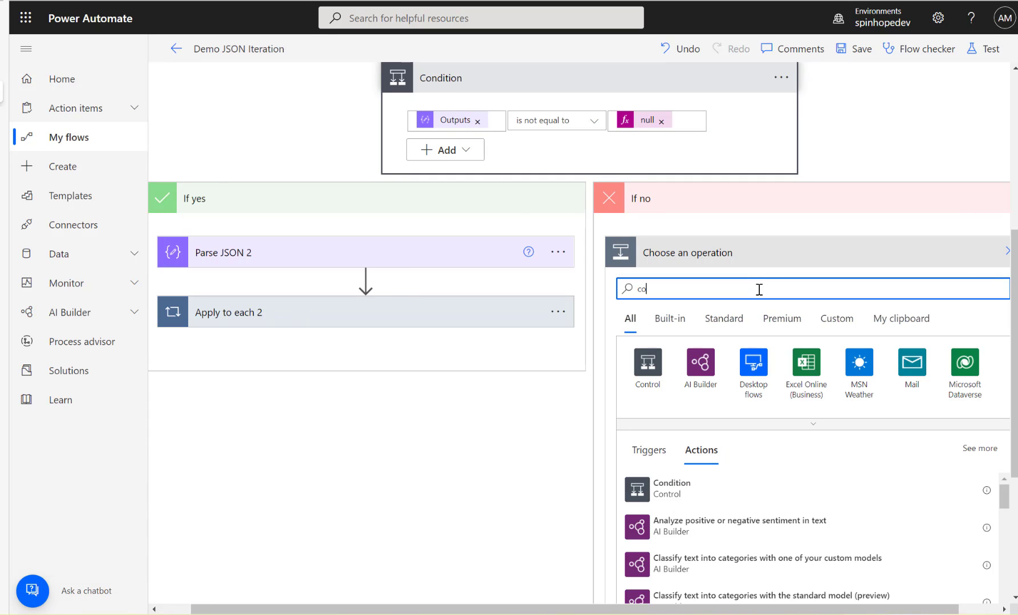
text(mpose)
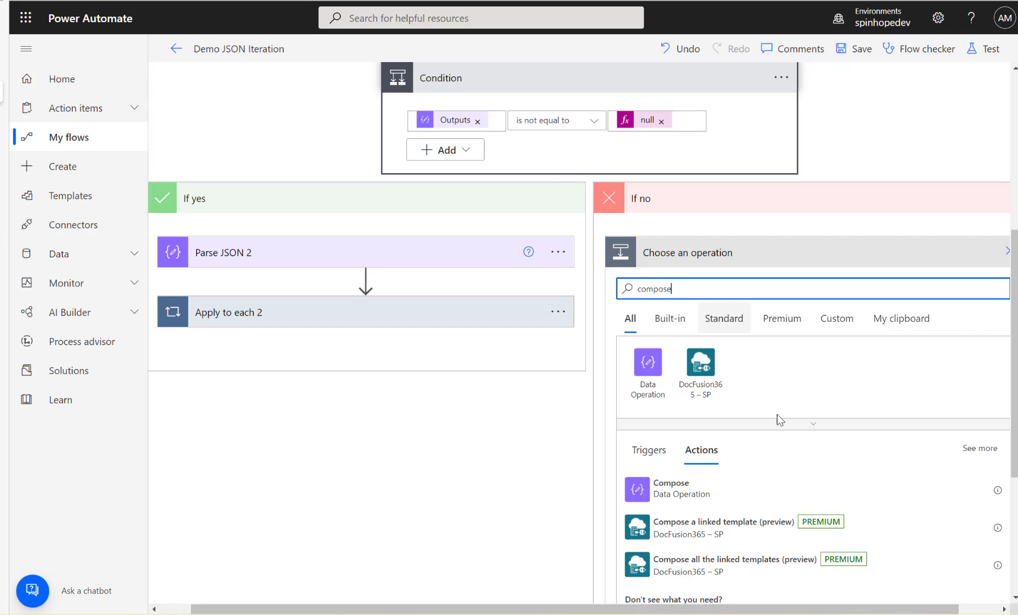
click(676, 489)
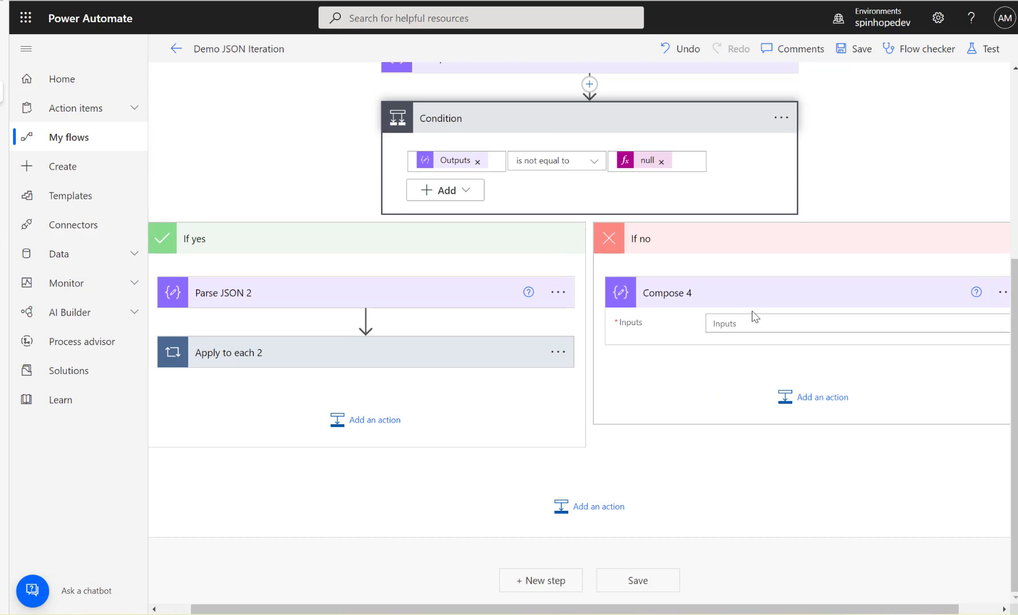
click(755, 323)
Copy the opening brace and "Path" line from Compose 3 into the Compose 4 inputs, and add a closing brace on a new line.
click(380, 361)
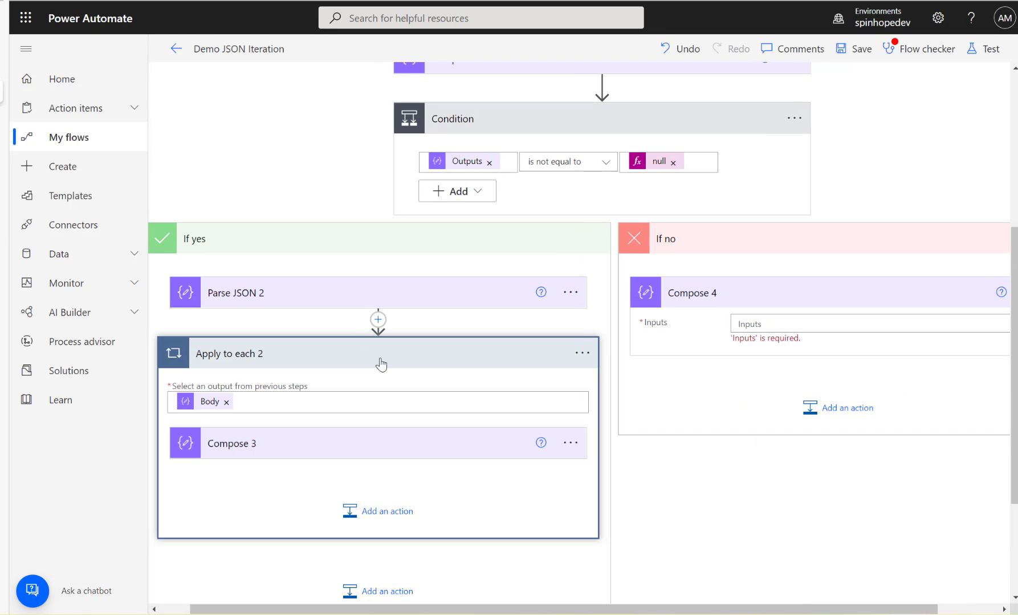
click(364, 449)
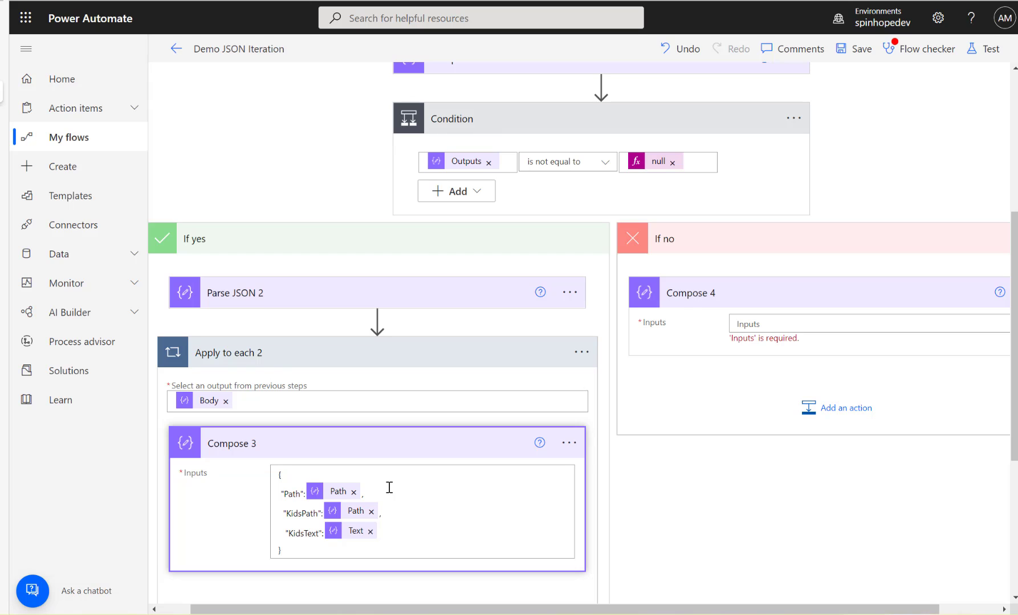
drag(389, 488, 259, 475)
key(ctrl+c)
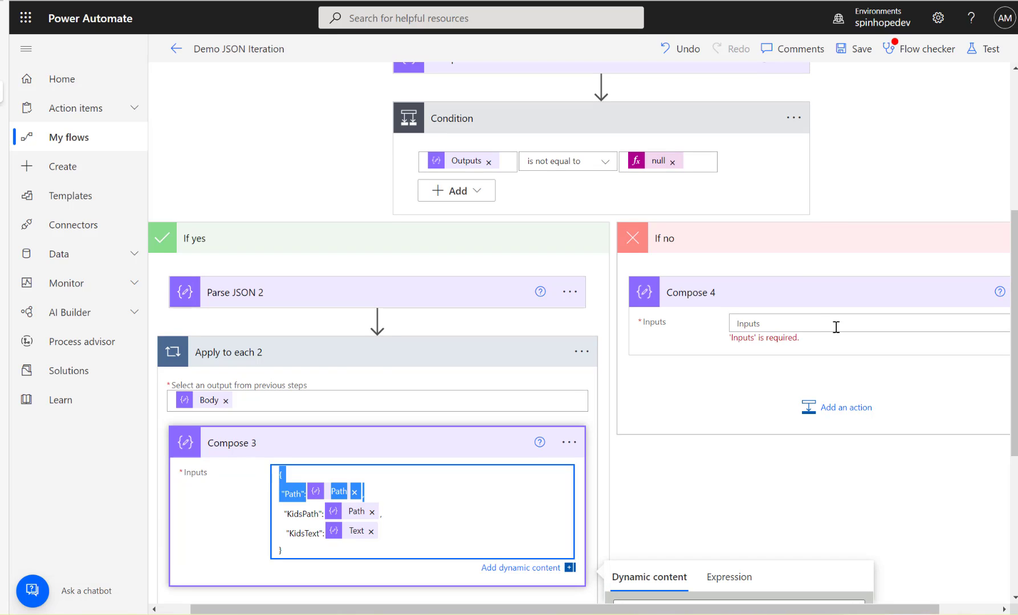
click(811, 324)
key(ctrl+v)
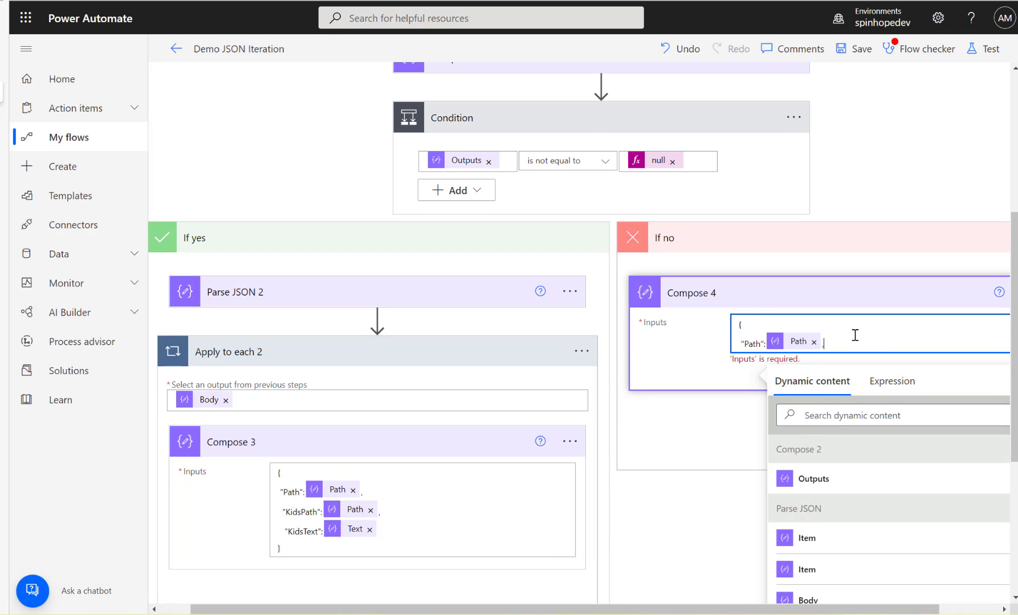
key(Return)
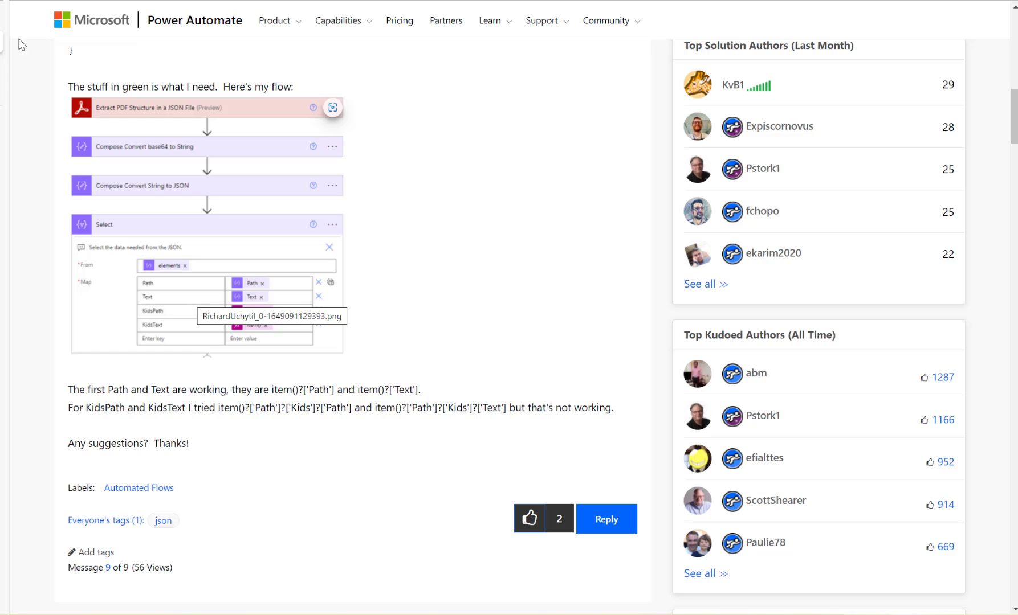
Add a "Text" line below "Path" in the Compose 4 inputs, filled with the Text dynamic value from Parse JSON.
click(5, 92)
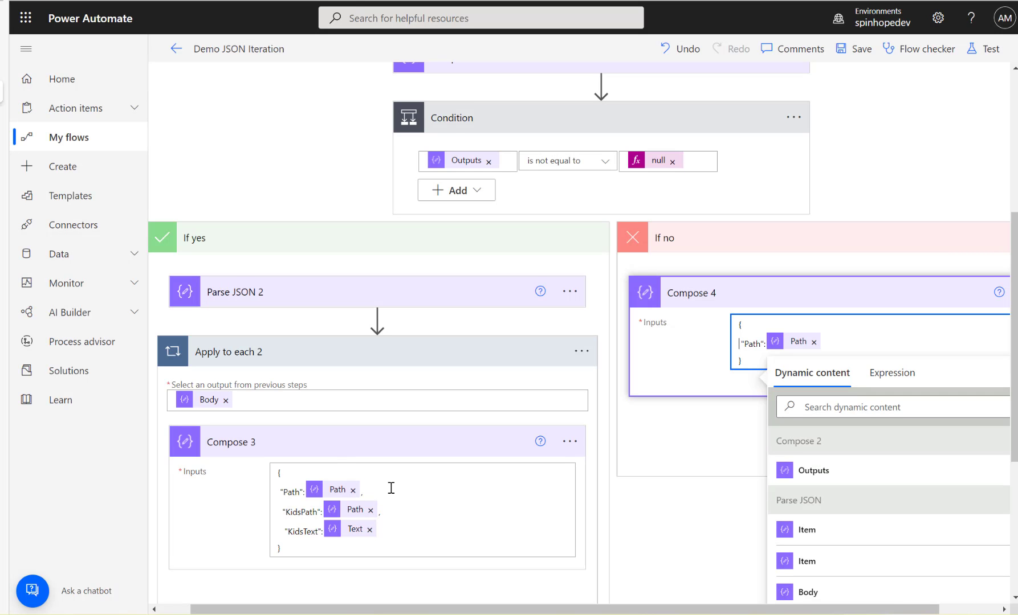
click(391, 489)
text(,)
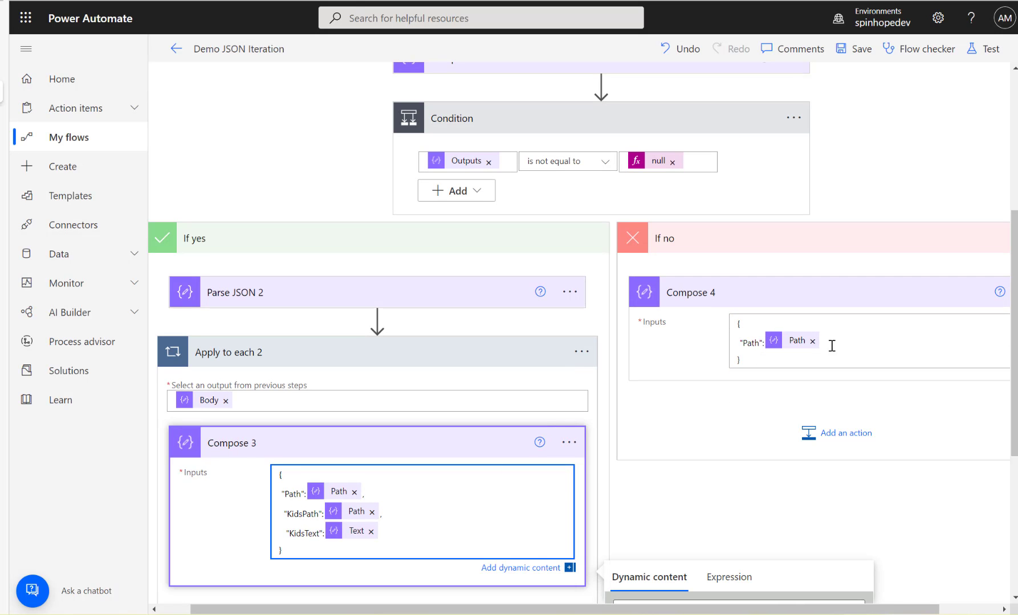
click(835, 339)
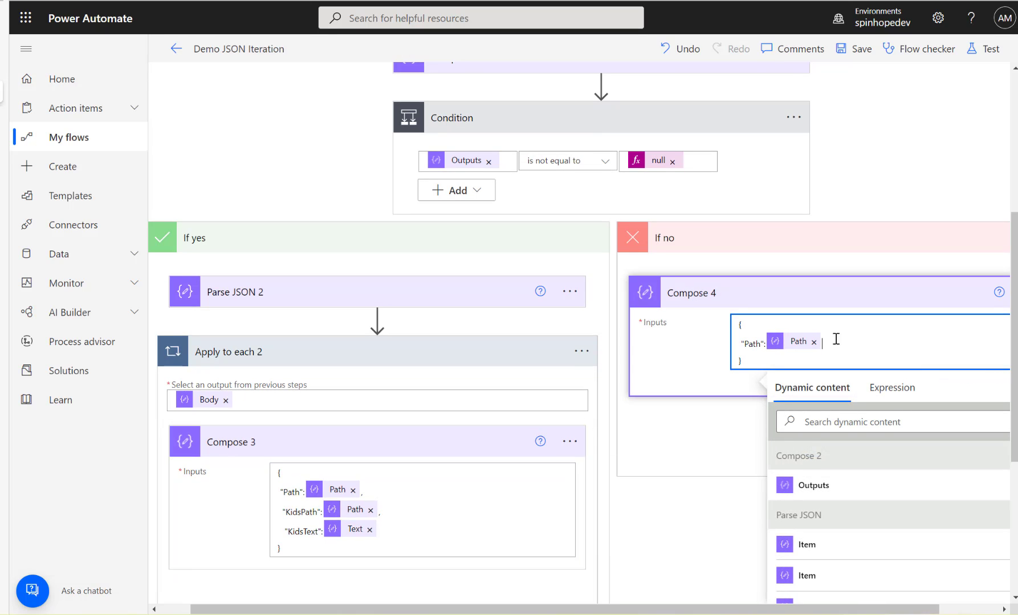
text(,)
key(Return)
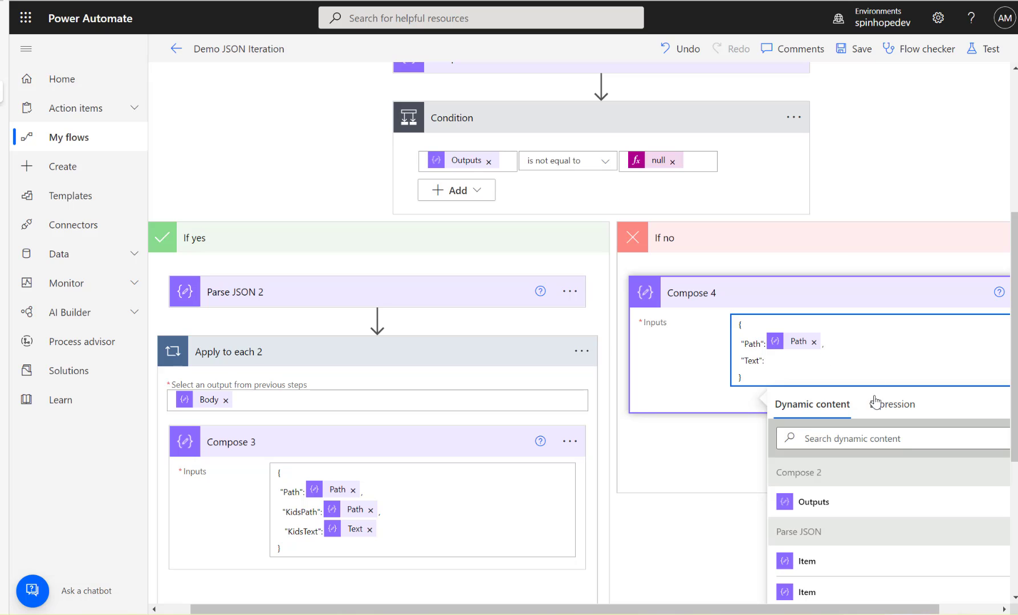
click(848, 435)
text(text)
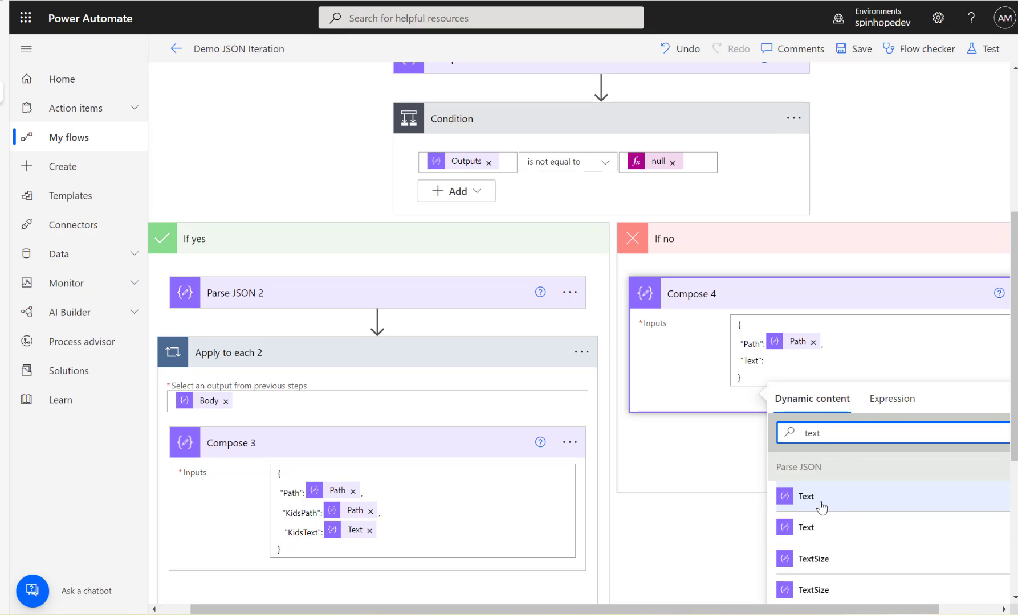
click(818, 504)
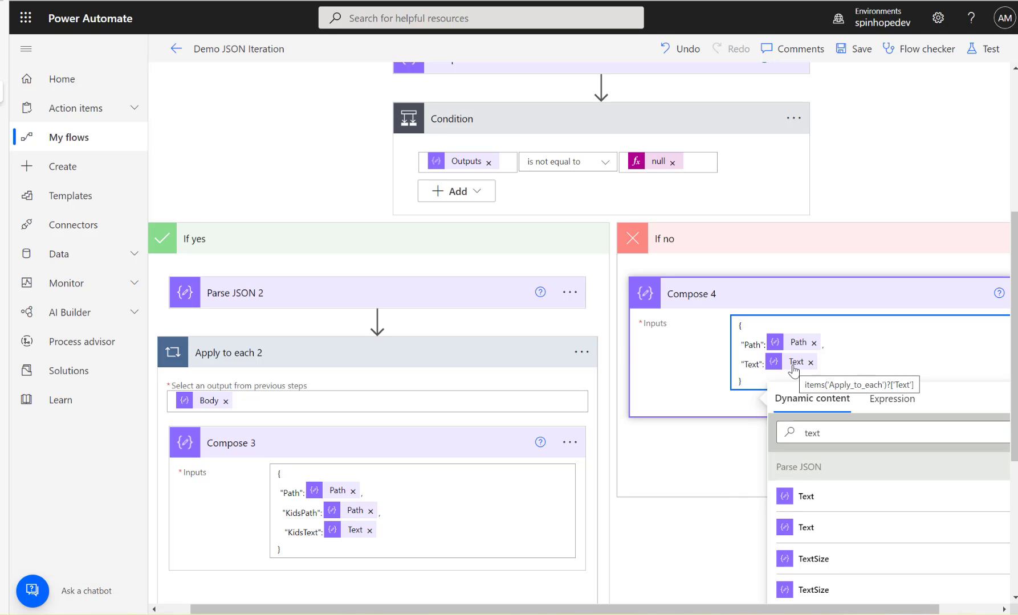
Add a "Text" line between "Path" and "KidsPath" in the Compose 3 inputs, filled with the Text dynamic value from Parse JSON.
click(389, 487)
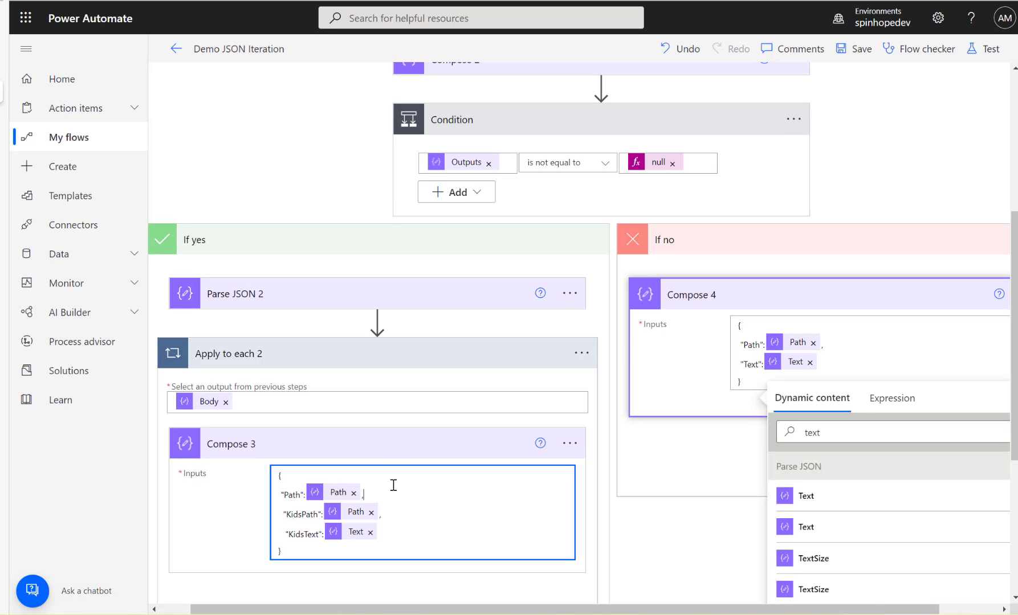
key(Return)
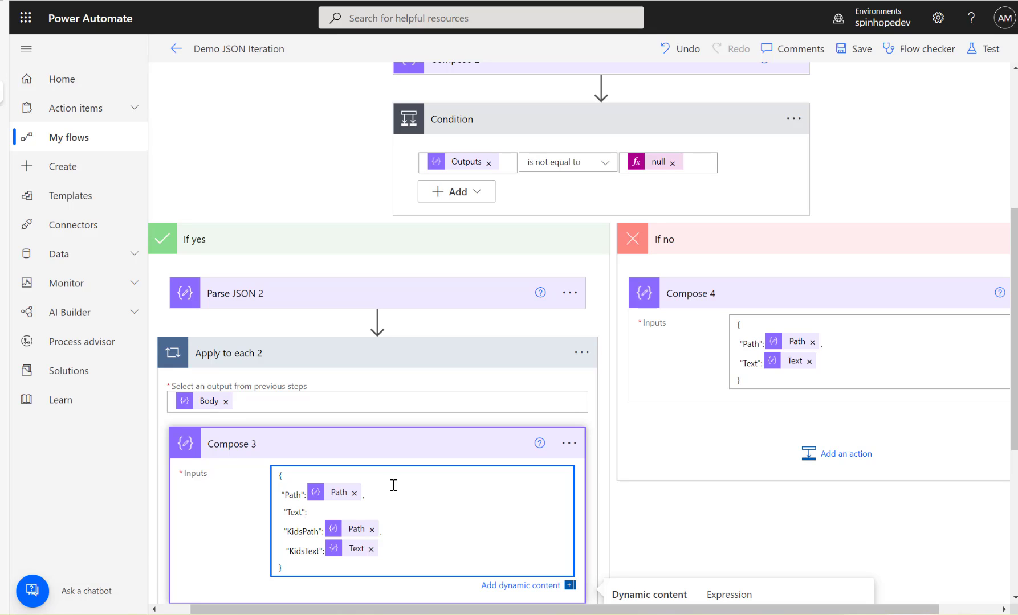
scroll(650, 575, down, 2)
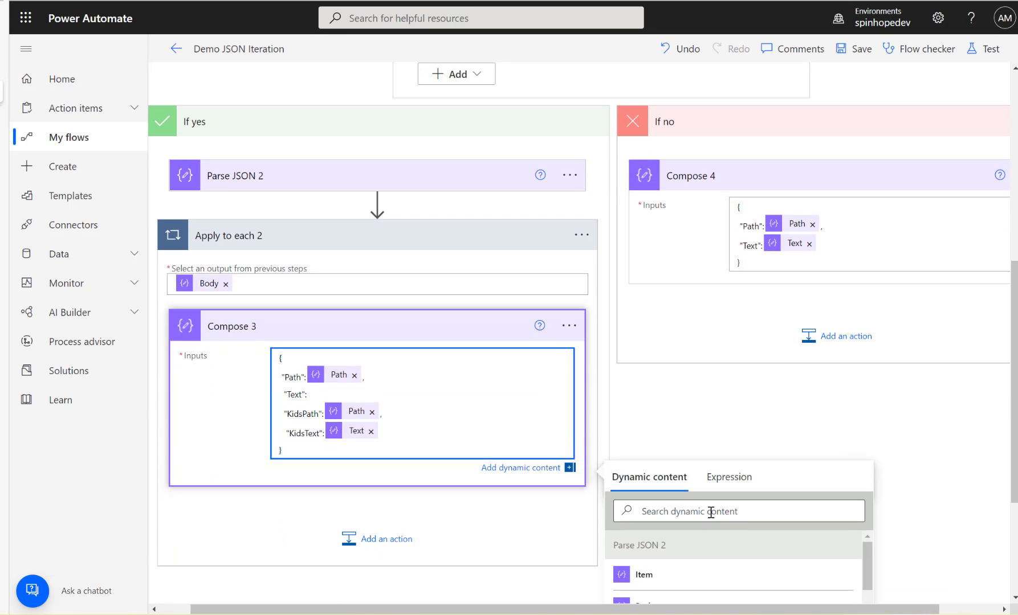
click(714, 513)
text(text)
scroll(741, 485, down, 2)
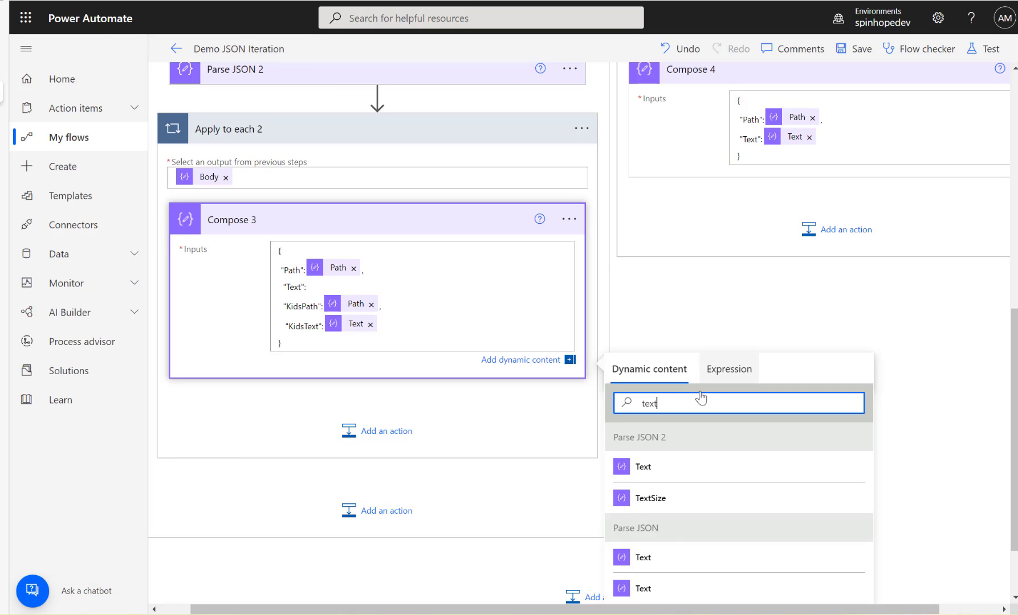
click(648, 560)
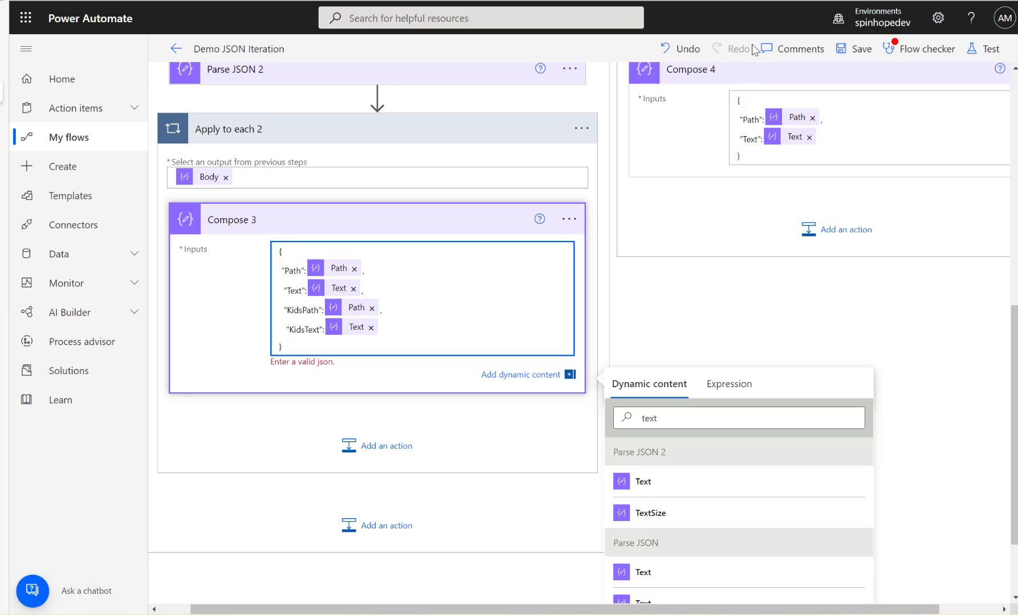
Add "KidsPath":"" and "KidsText":"" lines below "Text" in the Compose 4 inputs, and save the flow.
scroll(741, 274, up, 3)
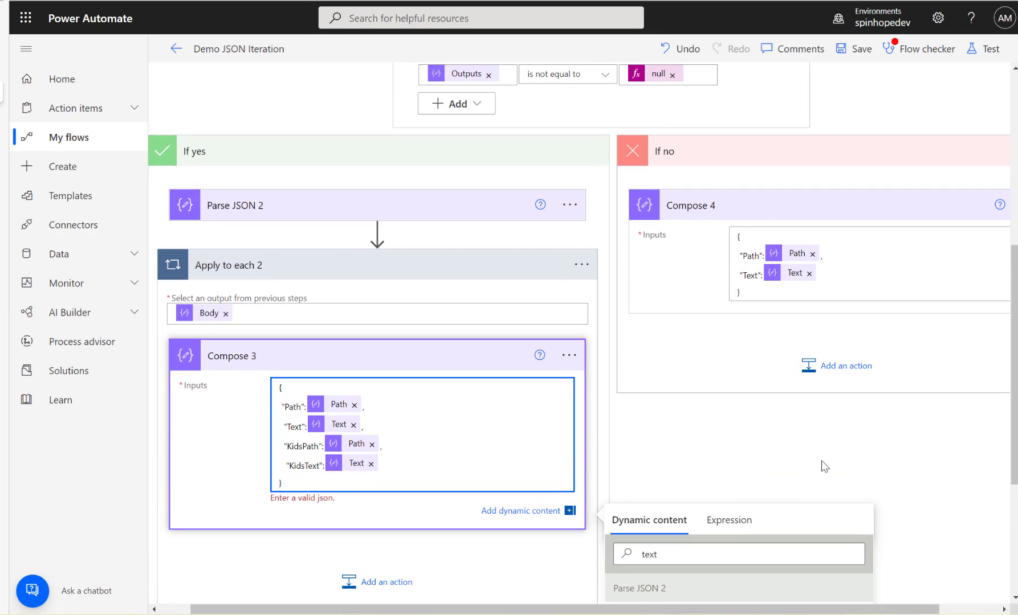
scroll(808, 453, up, 4)
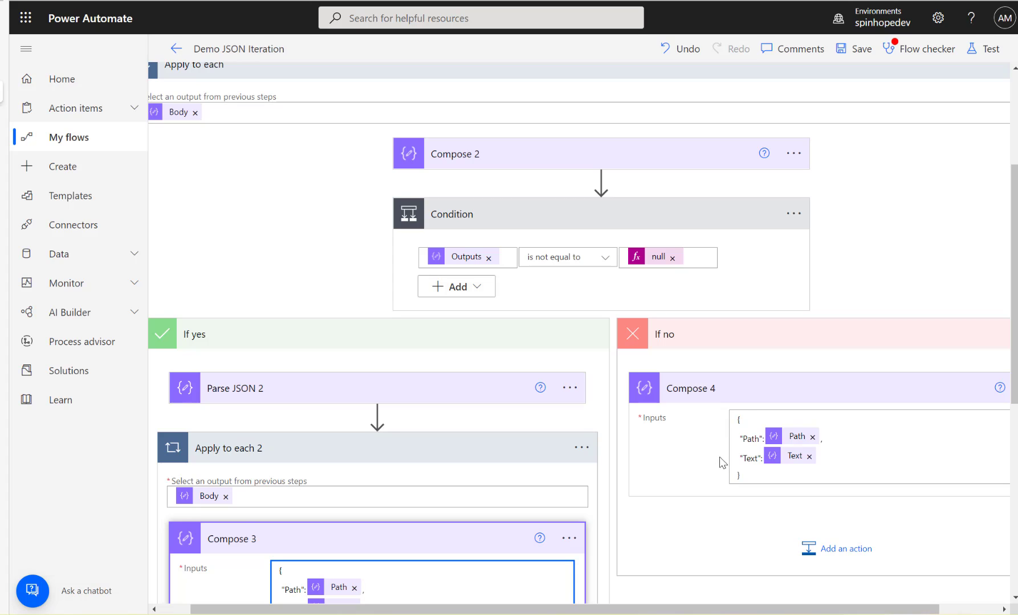
scroll(718, 457, down, 4)
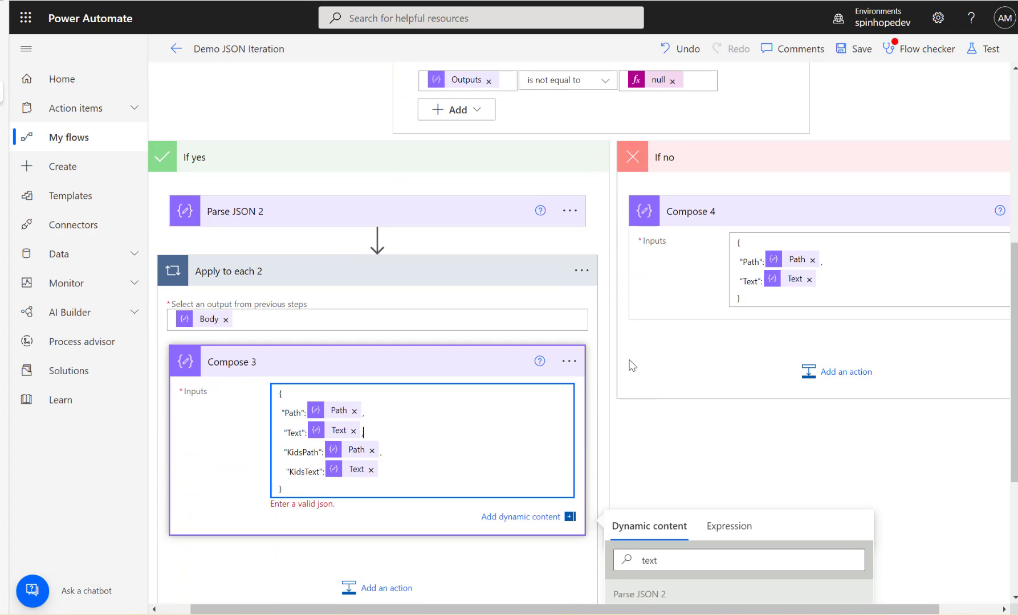
click(831, 283)
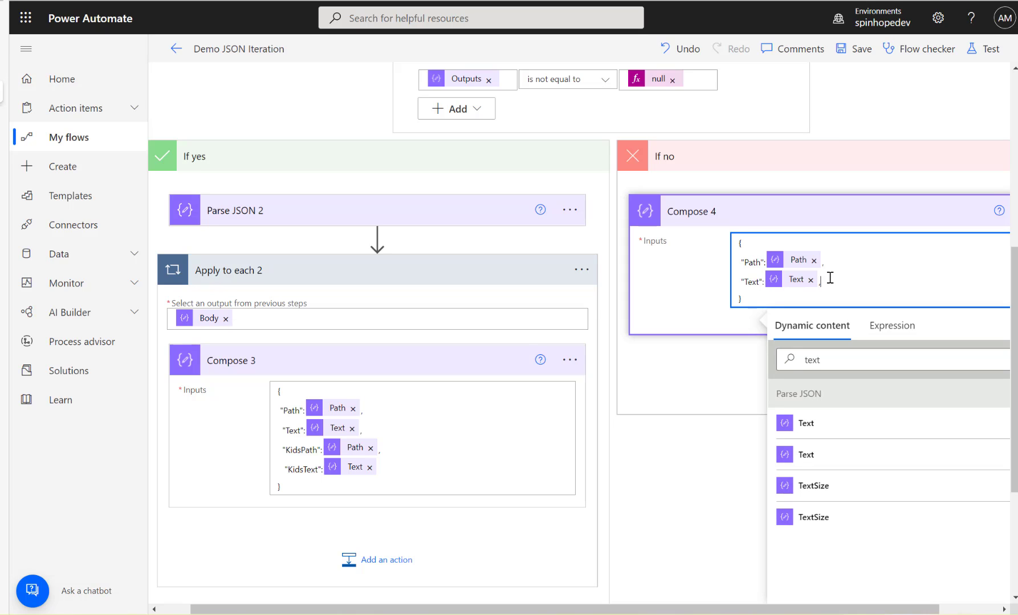
key(Return)
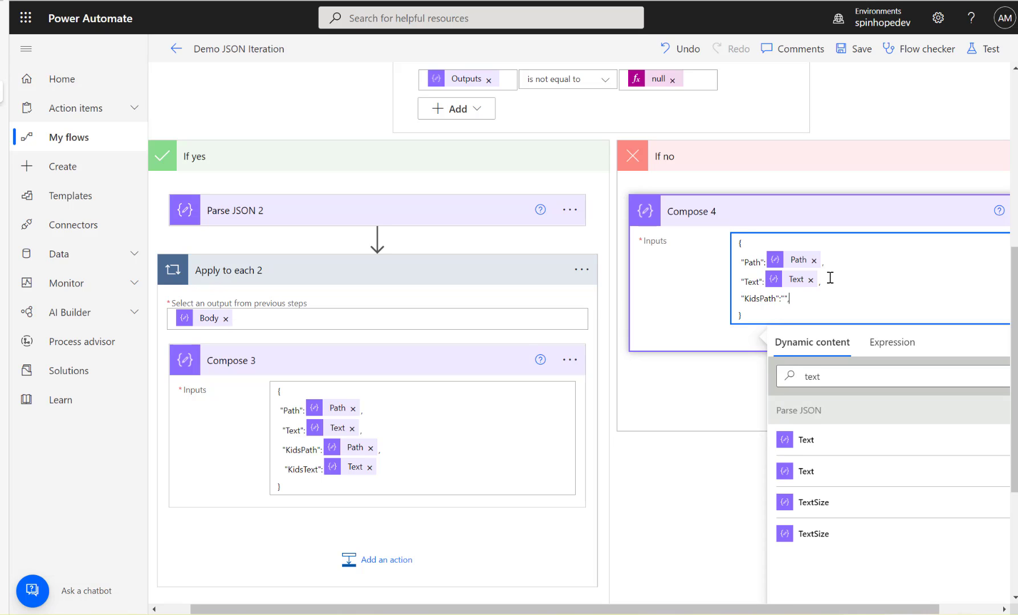
key(Return)
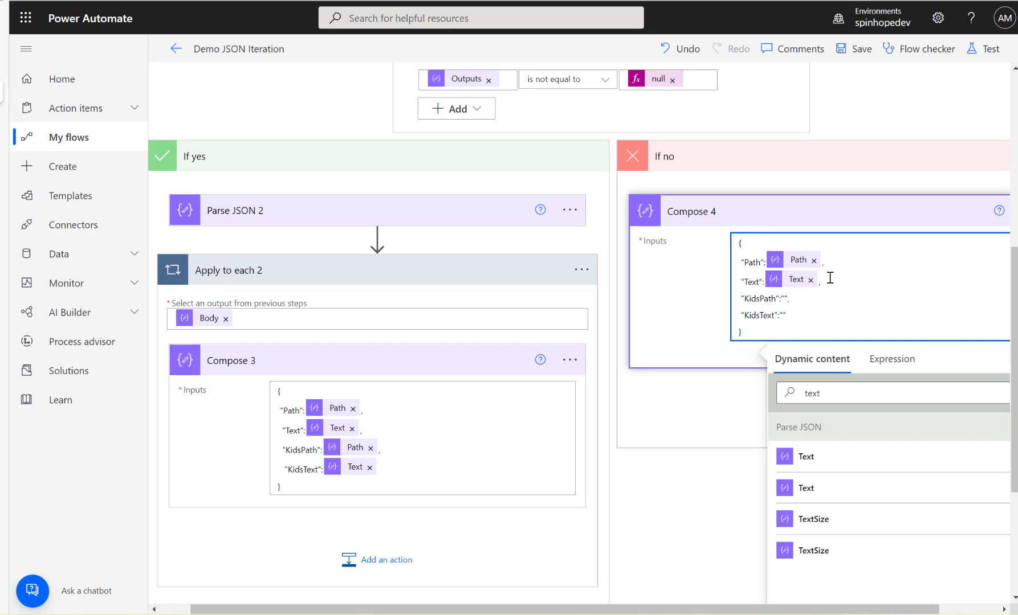
click(861, 49)
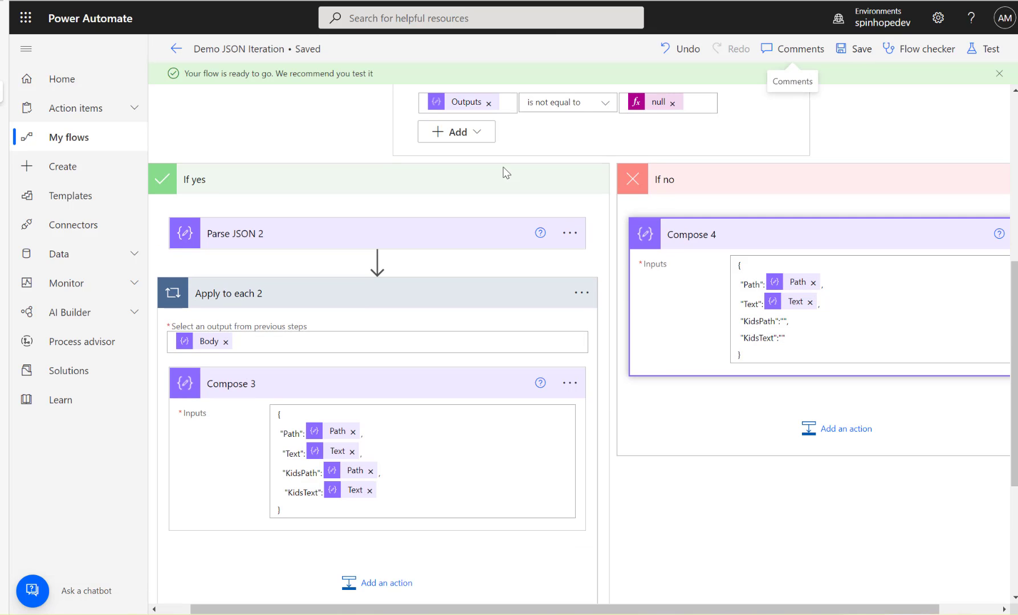
Insert an Initialize variable action between the manual trigger and Compose, and name the variable FinalResult.
scroll(544, 248, up, 5)
scroll(549, 240, up, 1)
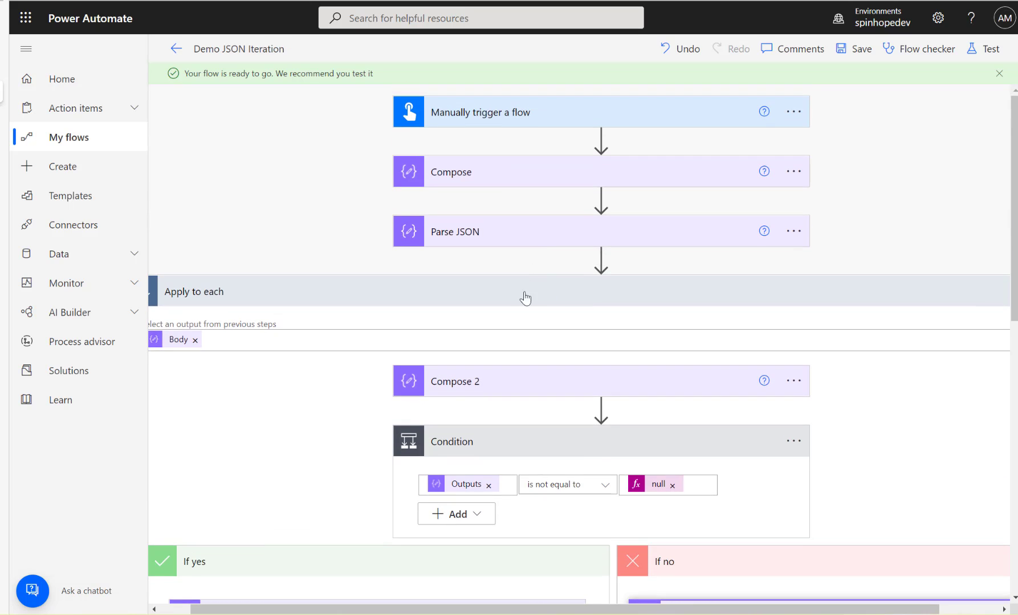
click(525, 291)
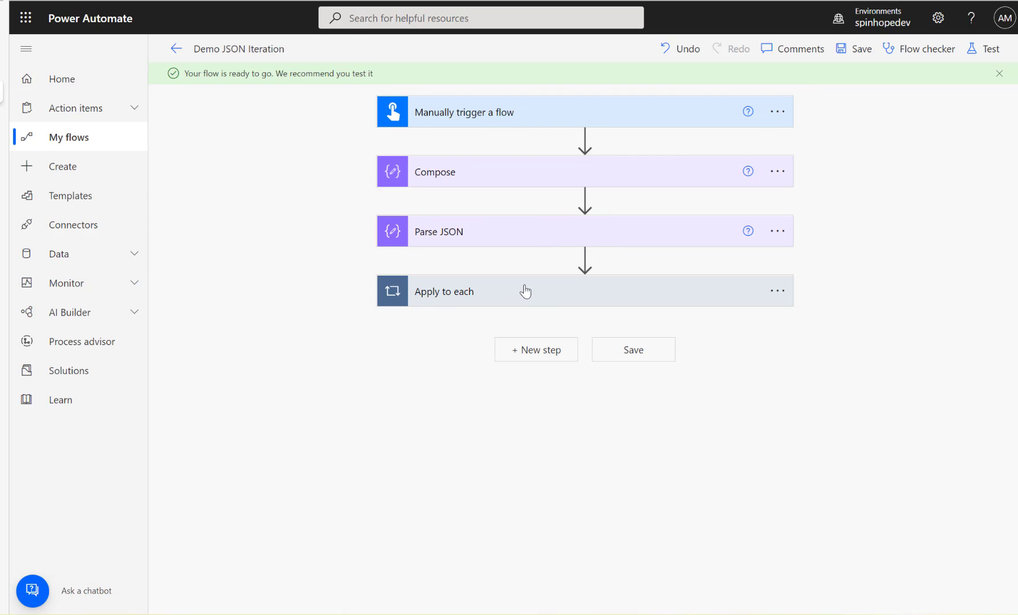
click(584, 141)
click(582, 162)
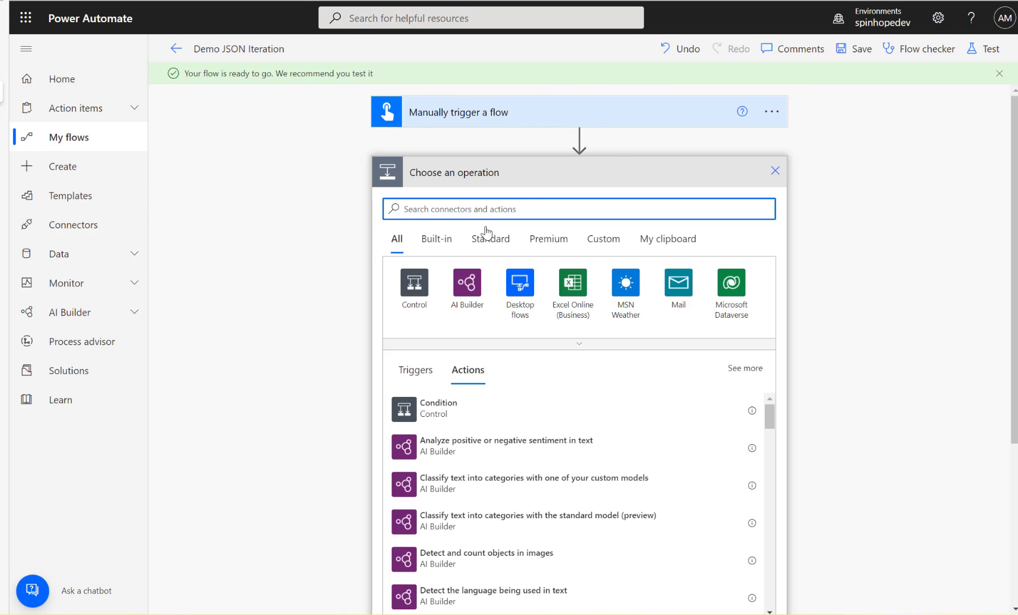
text(variable)
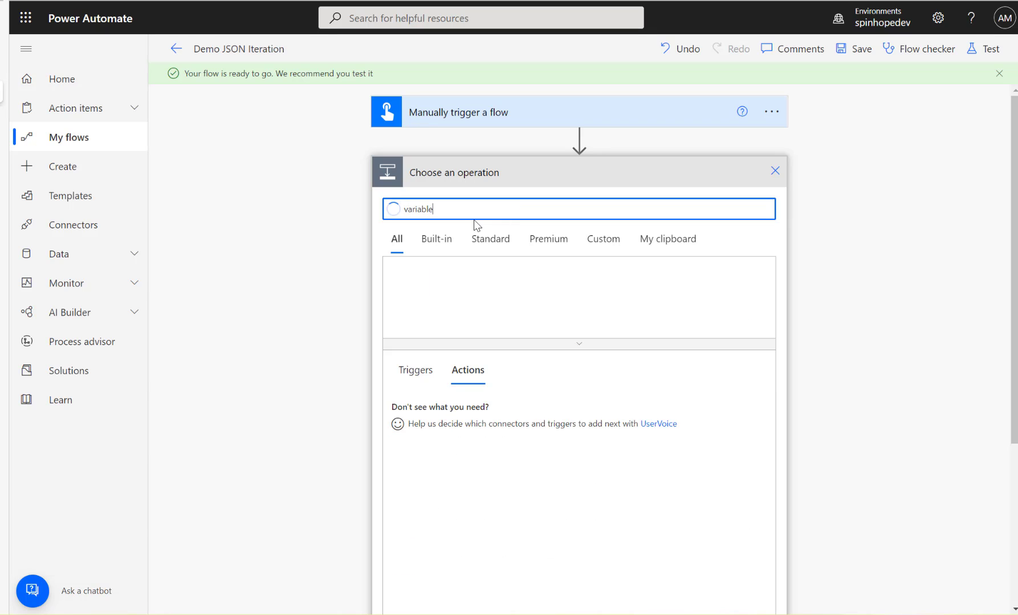
click(411, 302)
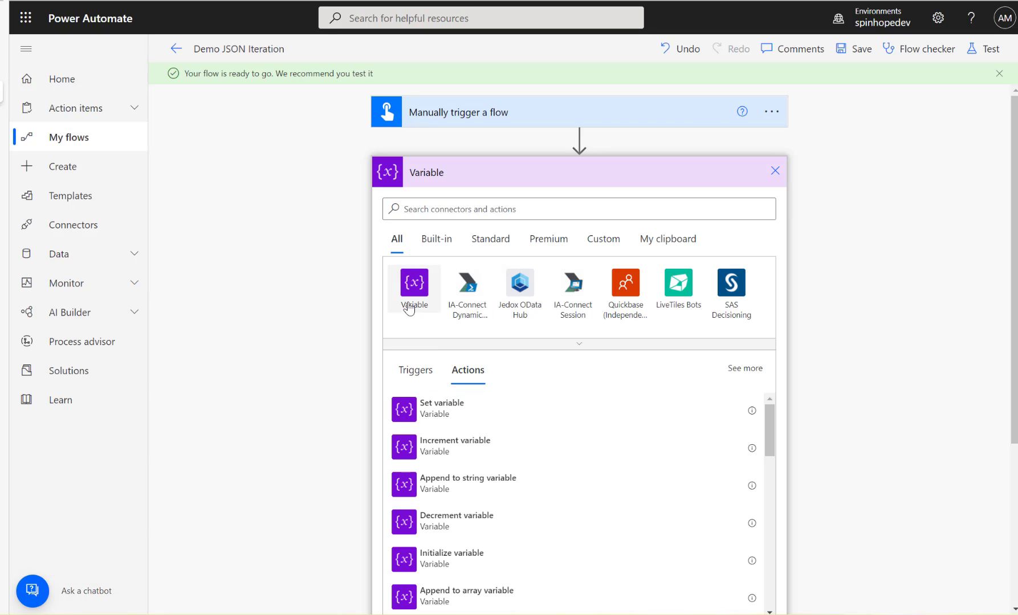
click(442, 435)
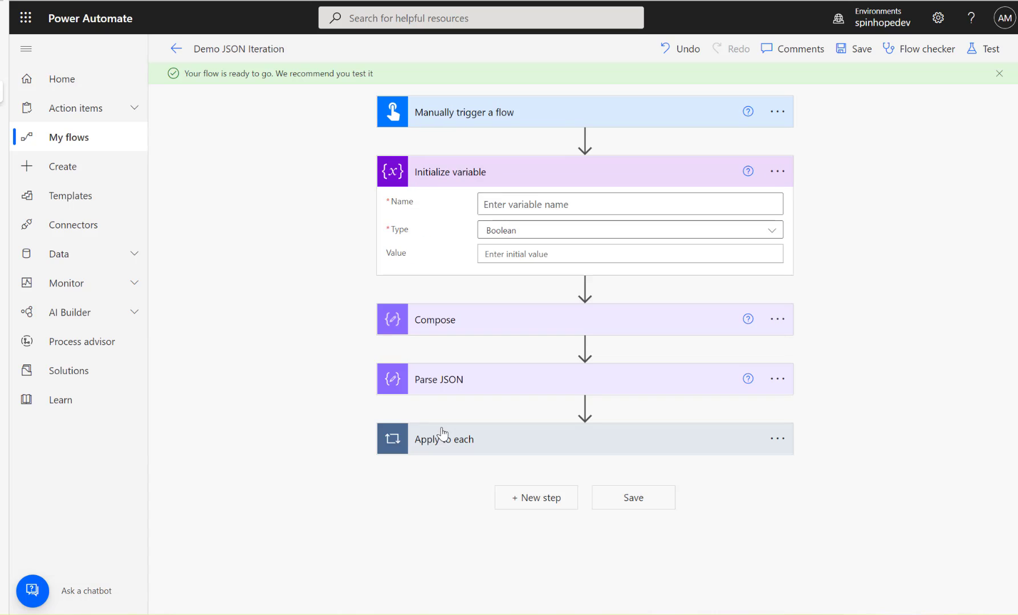
click(545, 204)
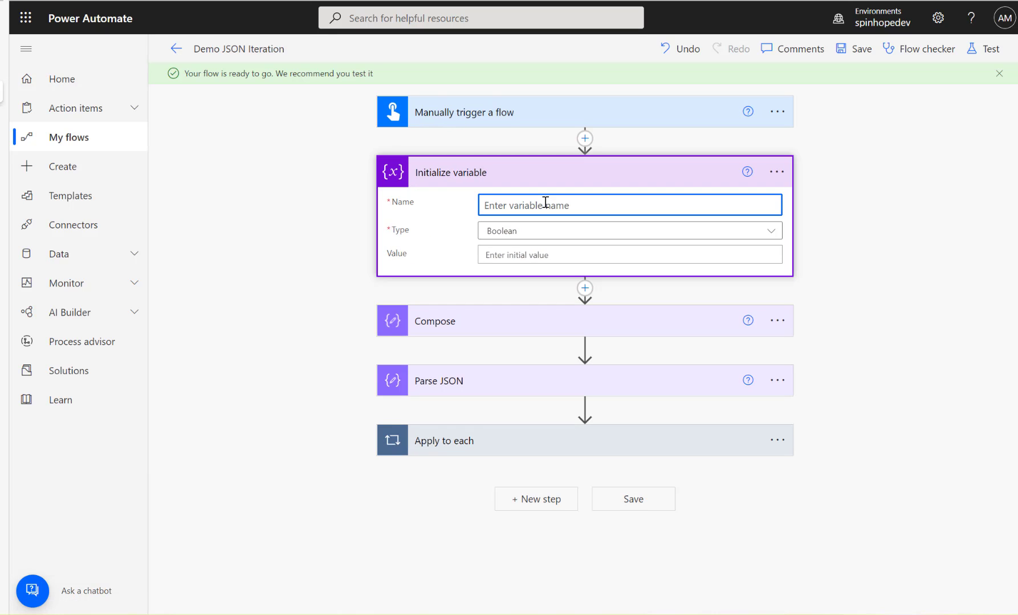
text(FinalResult)
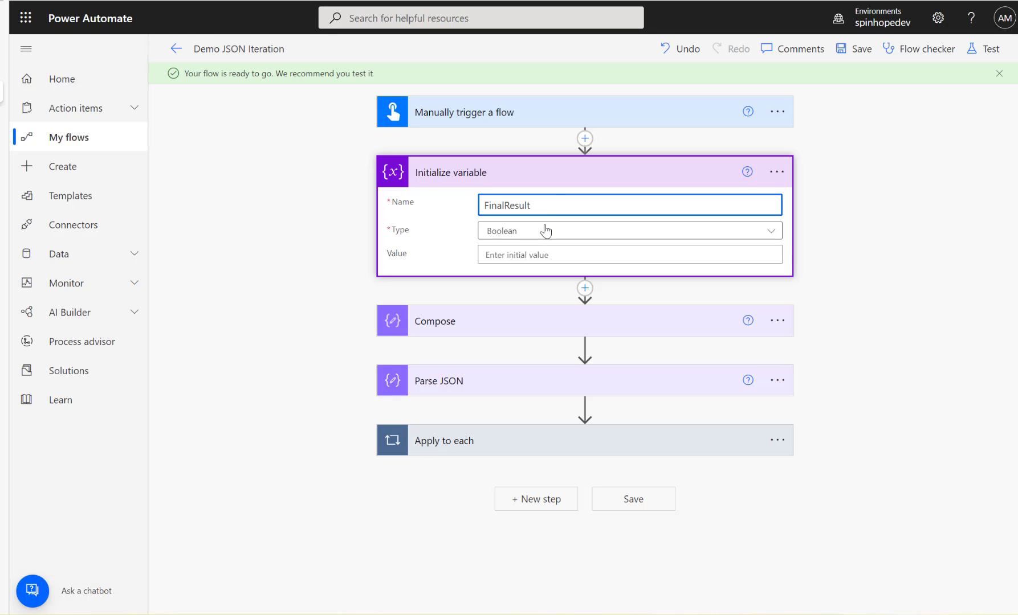
Set the FinalResult variable's type to Array and save the flow.
click(547, 229)
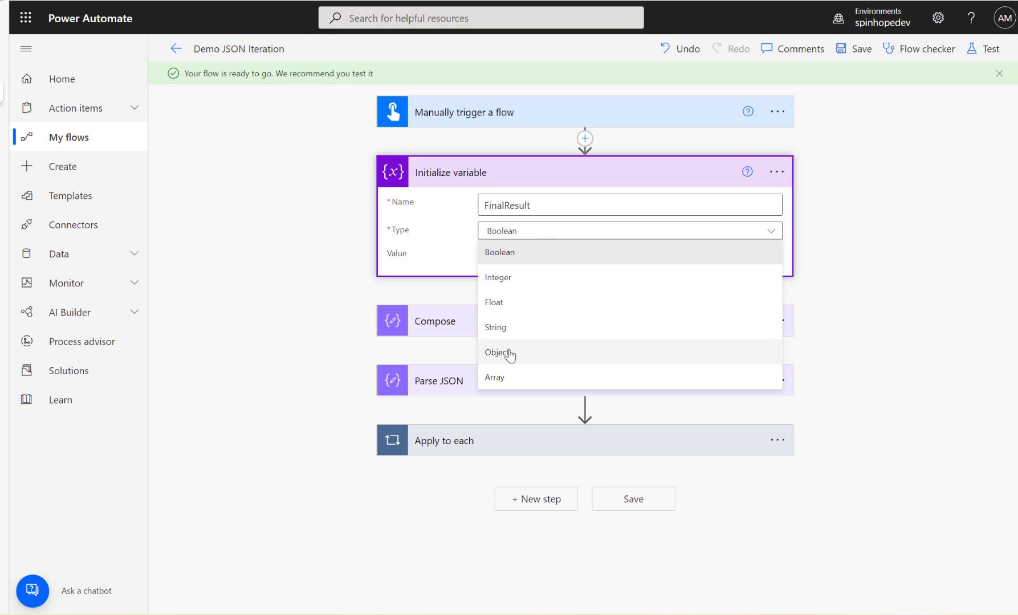
click(510, 378)
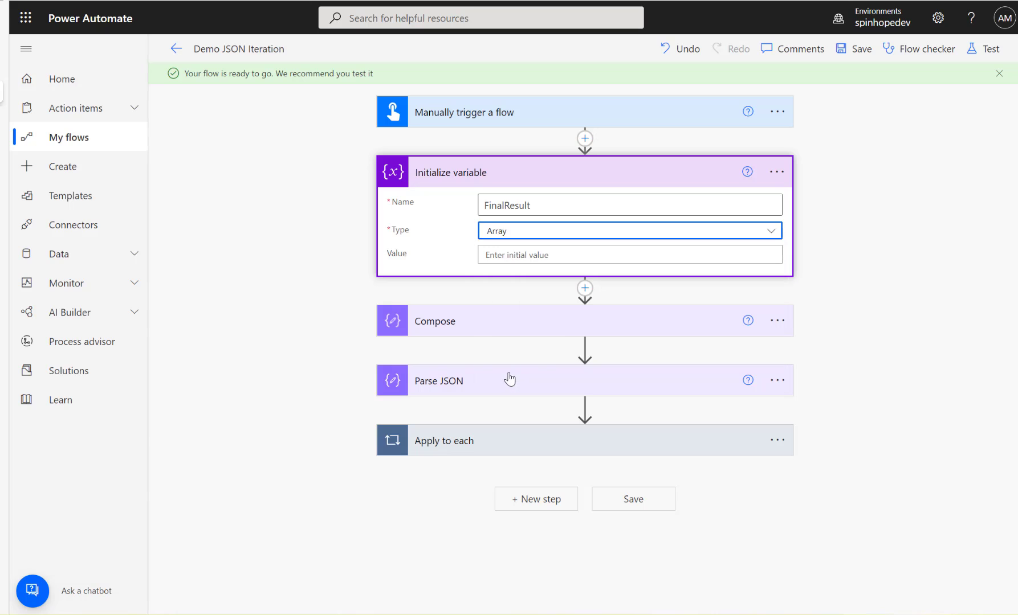
click(856, 52)
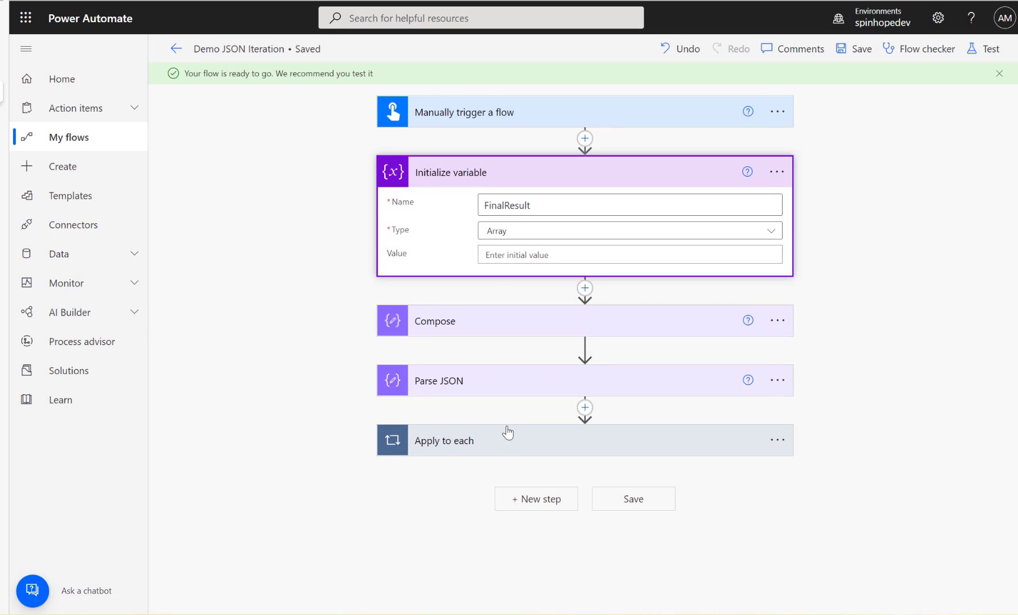
Add an Append to array variable action below Compose 3 inside the Apply to each 2 loop of the If yes branch.
click(501, 429)
scroll(515, 422, down, 2)
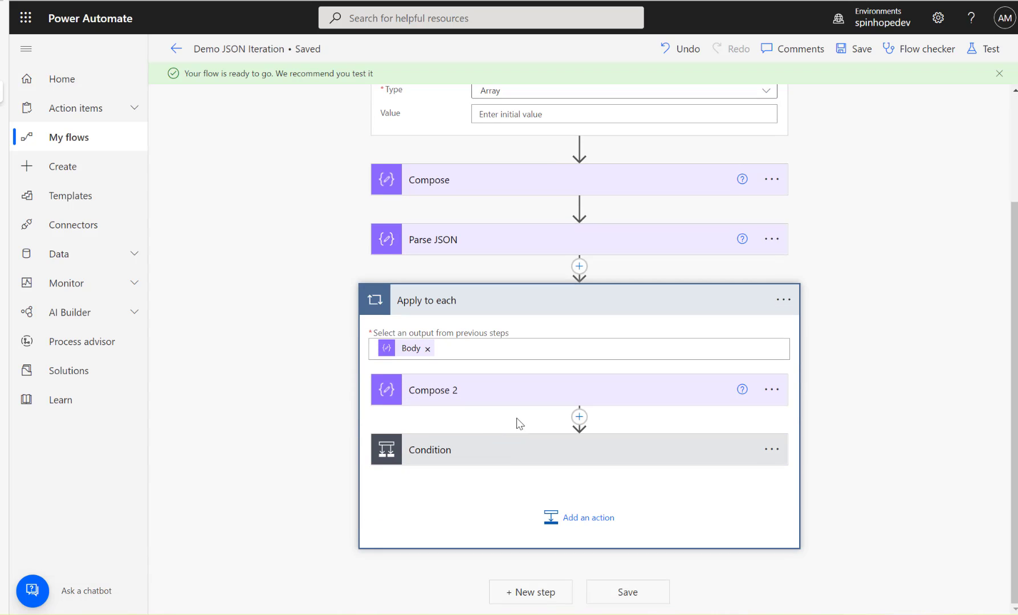
click(493, 447)
scroll(493, 447, down, 5)
click(335, 365)
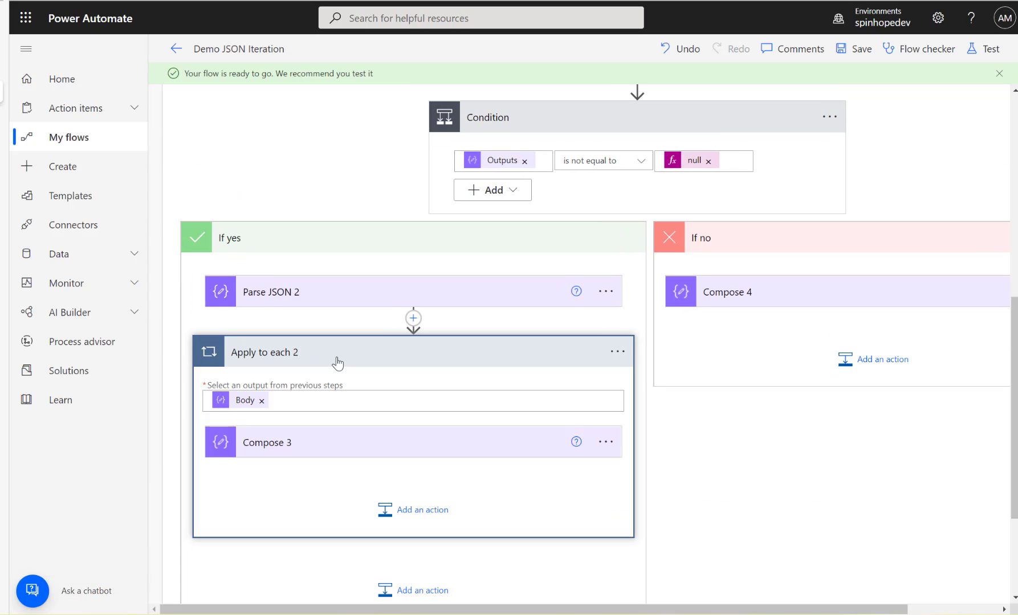
scroll(342, 284, down, 3)
click(344, 273)
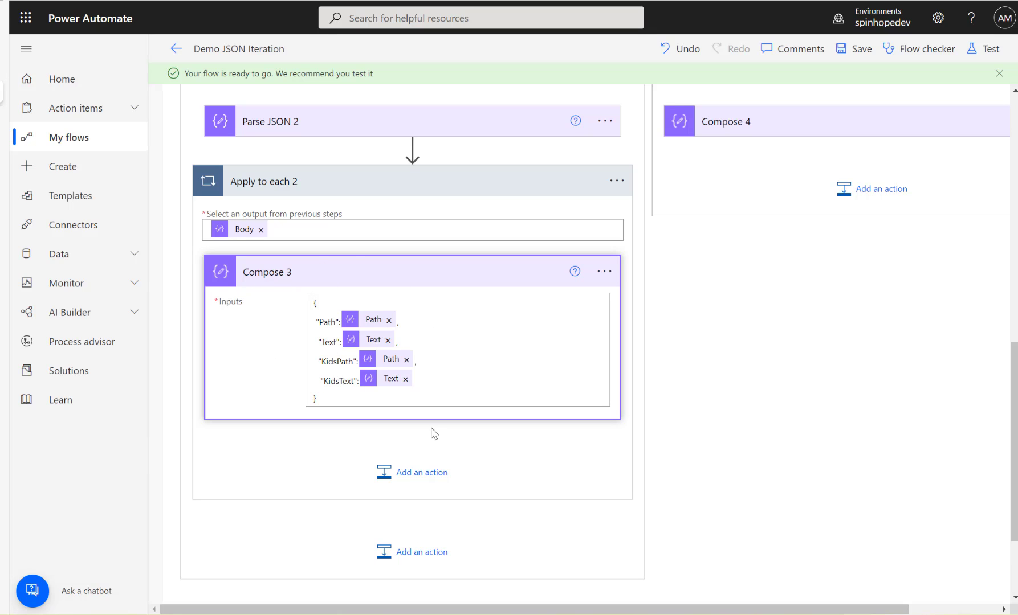
click(412, 479)
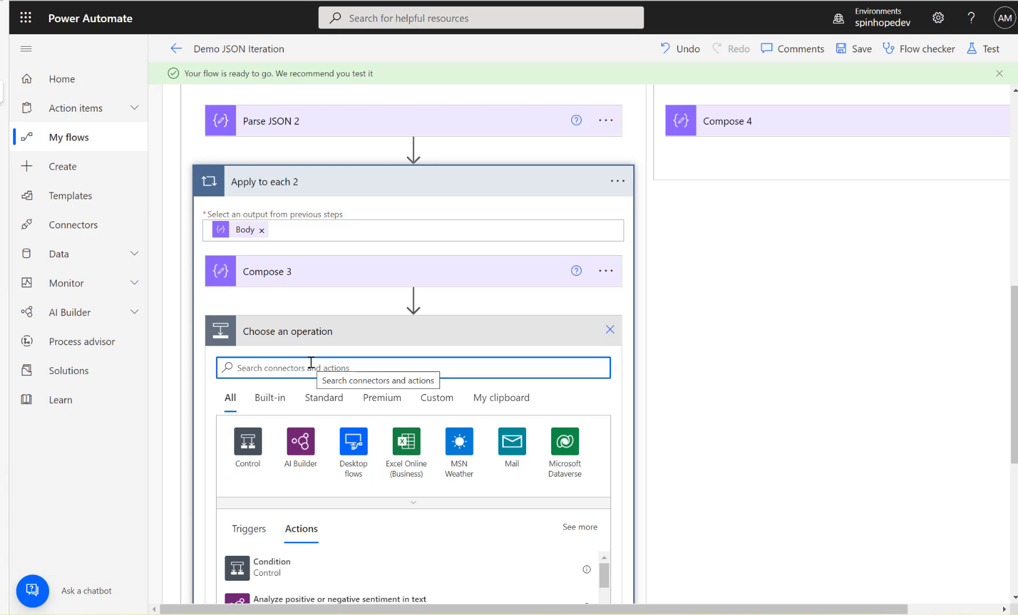
text(append ar)
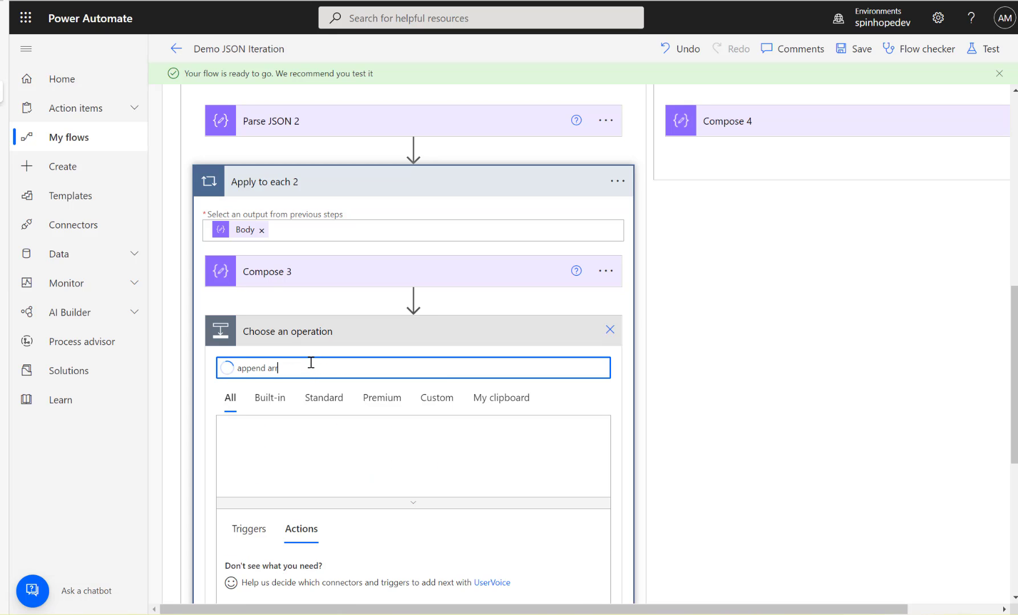
text(r)
click(329, 564)
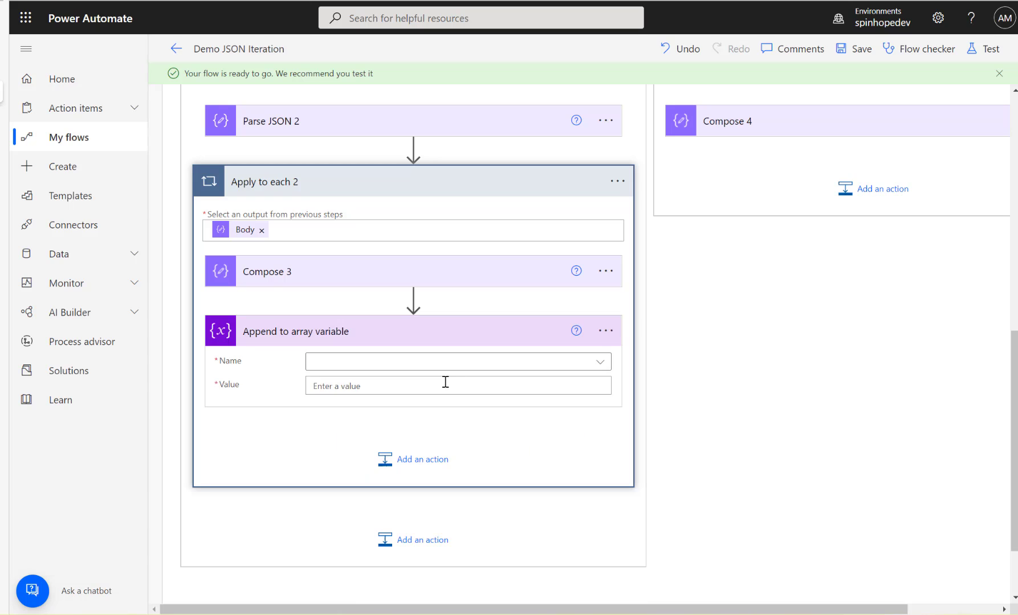
Set the append action below Compose 3 to add the Compose 3 Outputs to FinalResult.
click(486, 364)
click(375, 403)
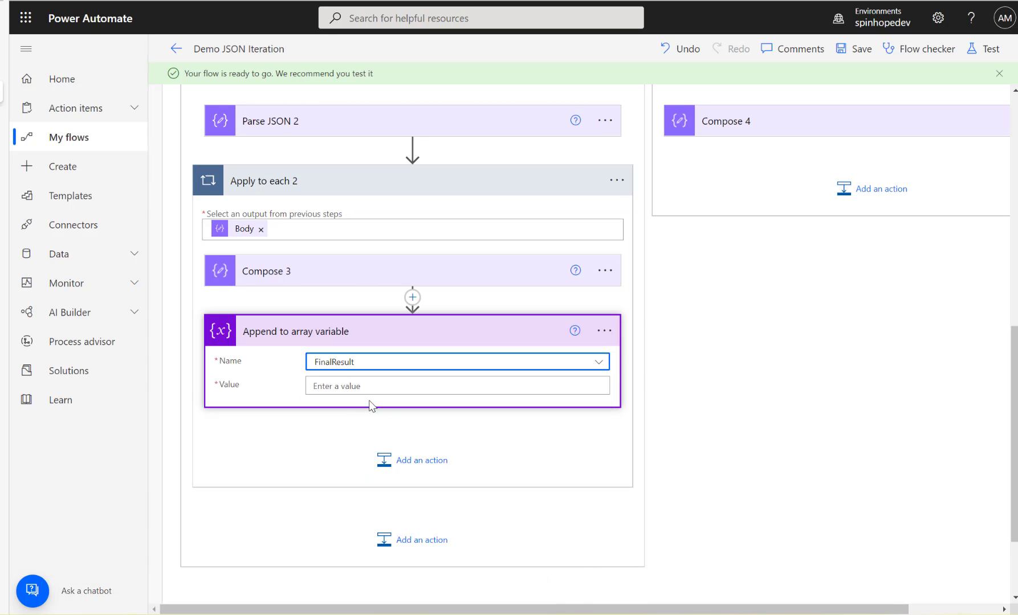
click(405, 389)
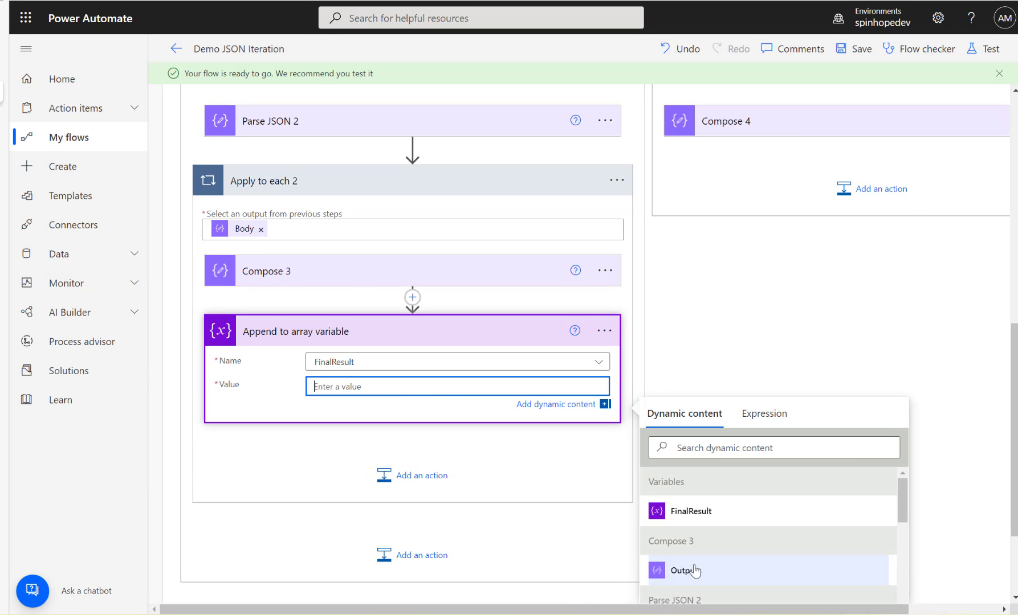
click(666, 572)
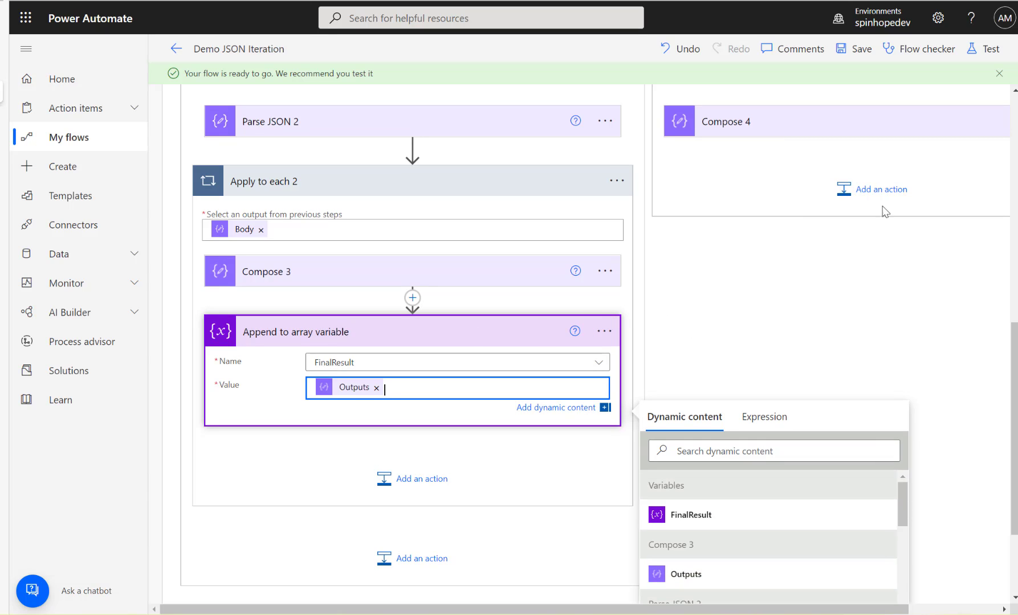
Add an Append to array variable action below Compose 4 in the If no branch.
click(861, 190)
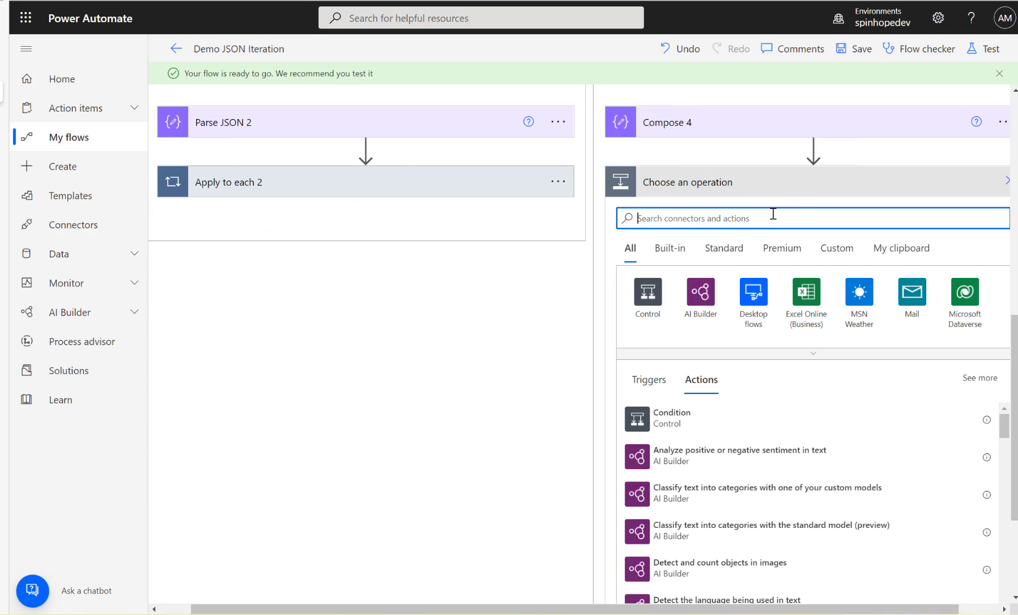
click(732, 125)
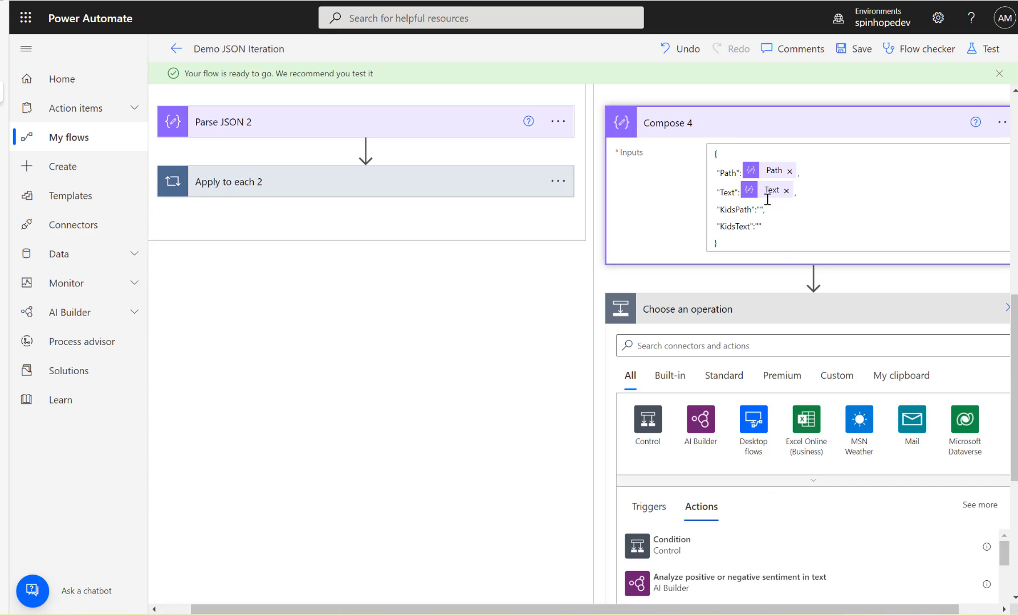
click(685, 344)
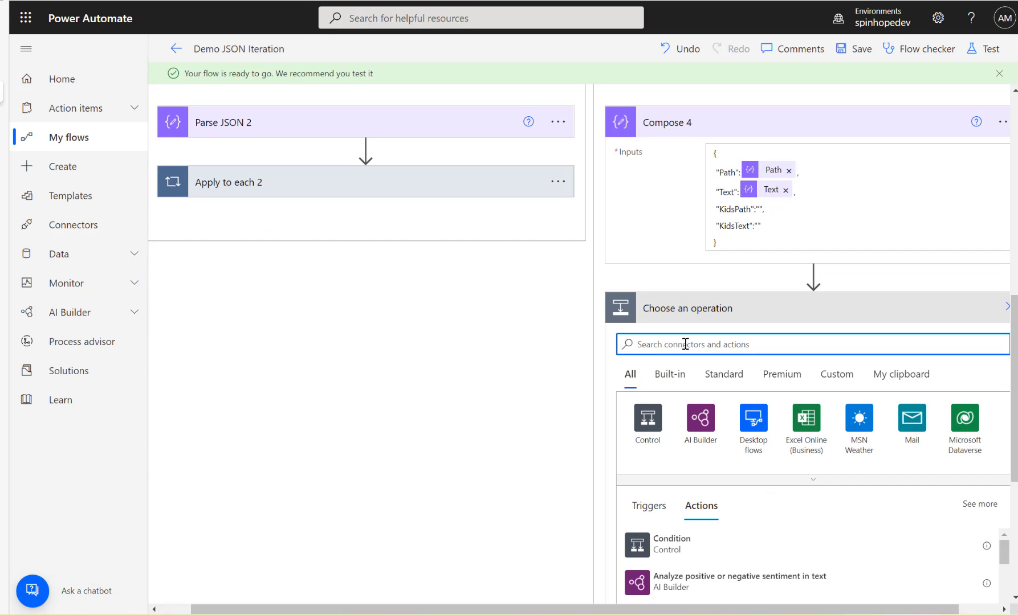
text(append array)
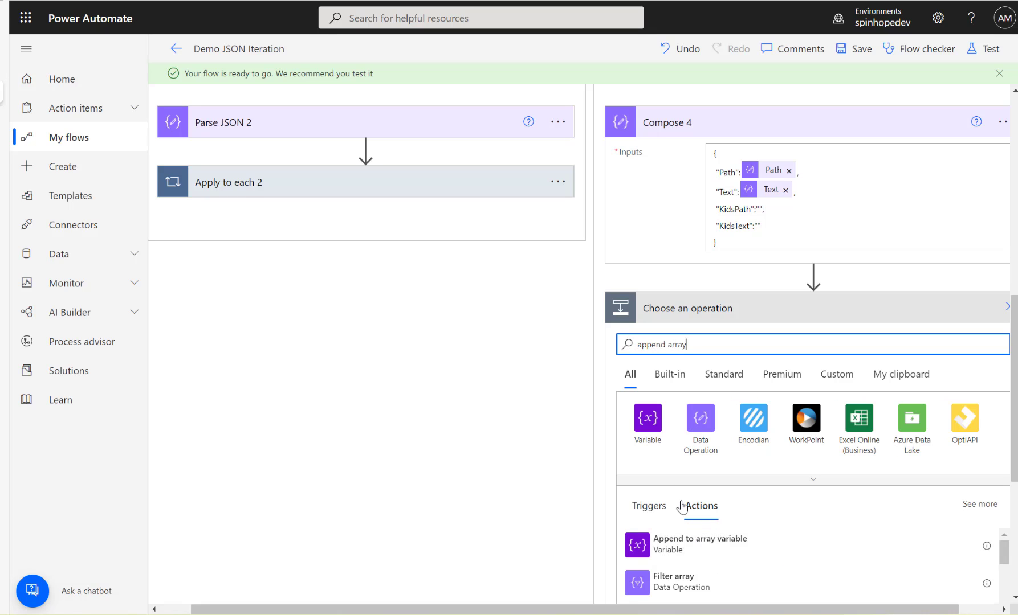
click(678, 548)
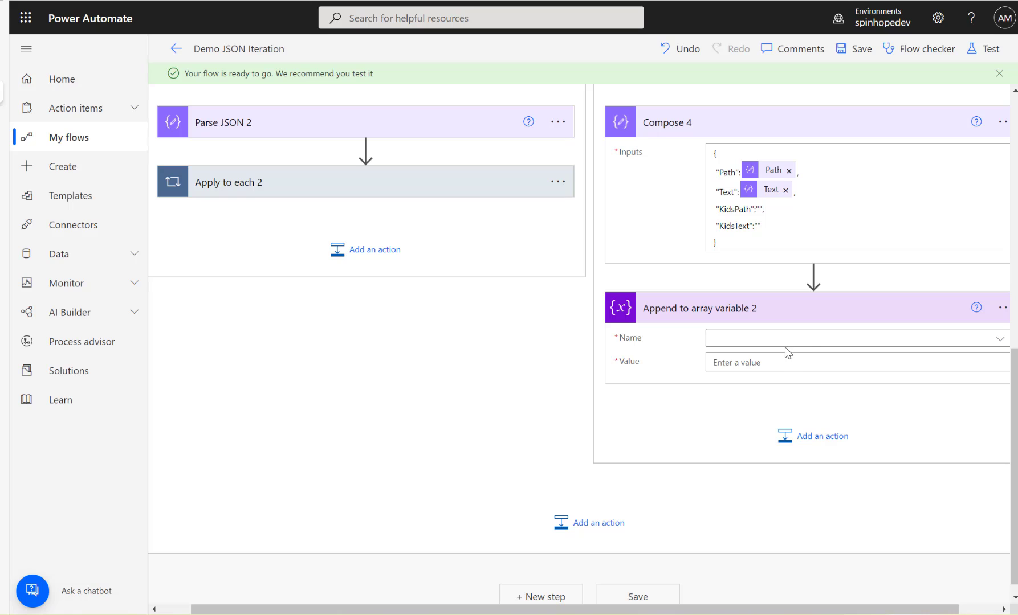
Set Append to array variable 2 to add the Compose 4 Outputs to FinalResult.
click(786, 348)
click(742, 339)
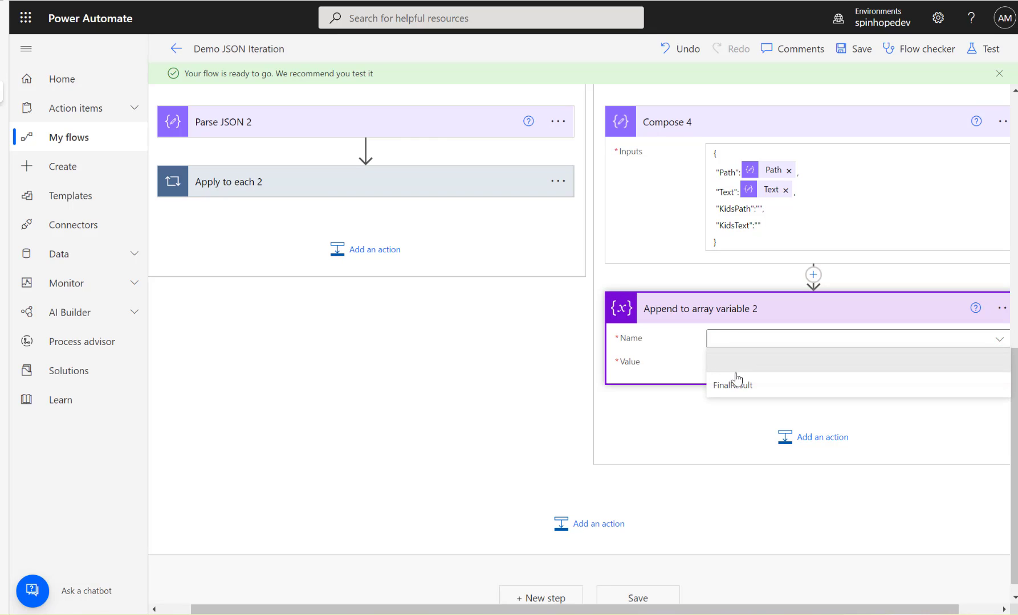
click(735, 385)
click(751, 366)
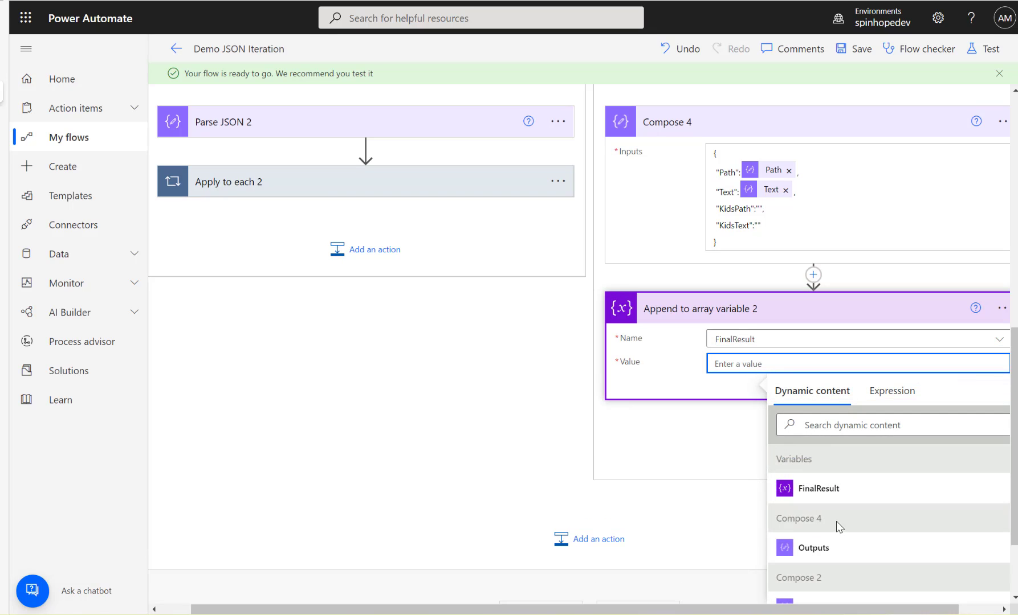
click(809, 552)
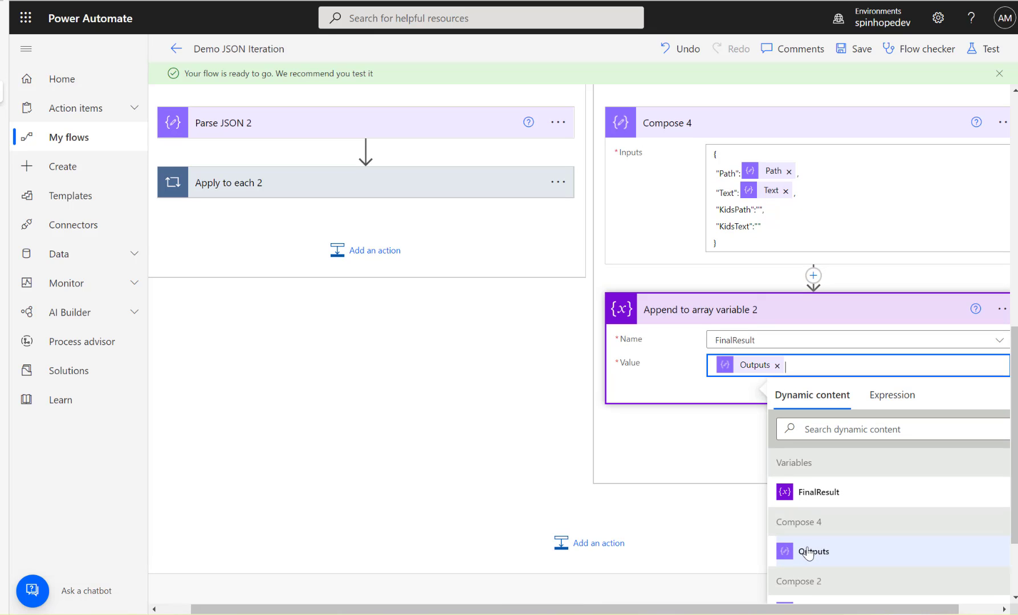
Collapse the If no actions, both condition branches, the Condition and the outer Apply to each loop.
scroll(437, 385, down, 2)
scroll(439, 382, up, 4)
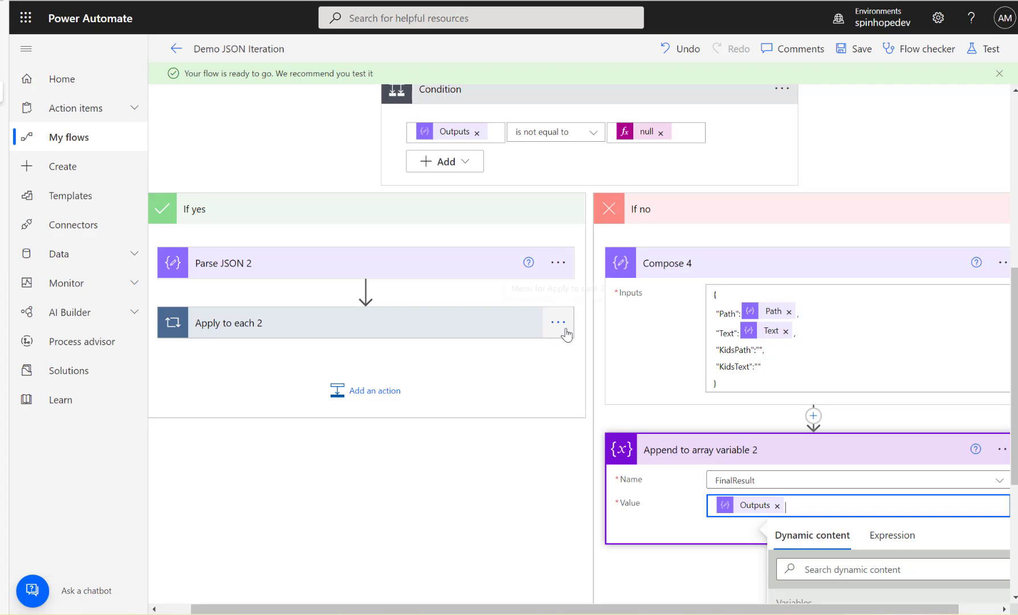
scroll(569, 332, up, 2)
scroll(584, 332, down, 2)
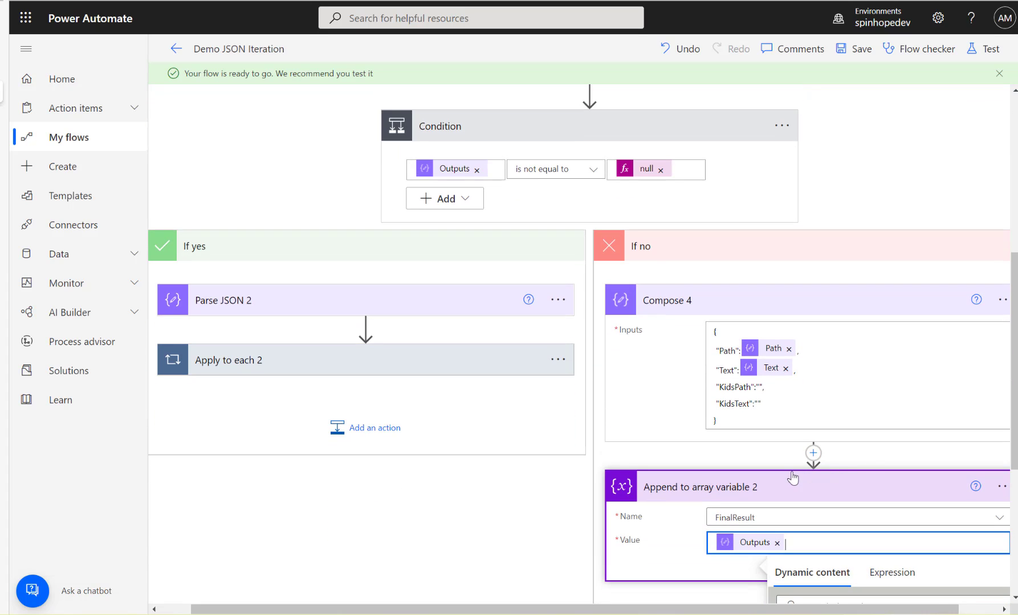
click(768, 484)
click(700, 300)
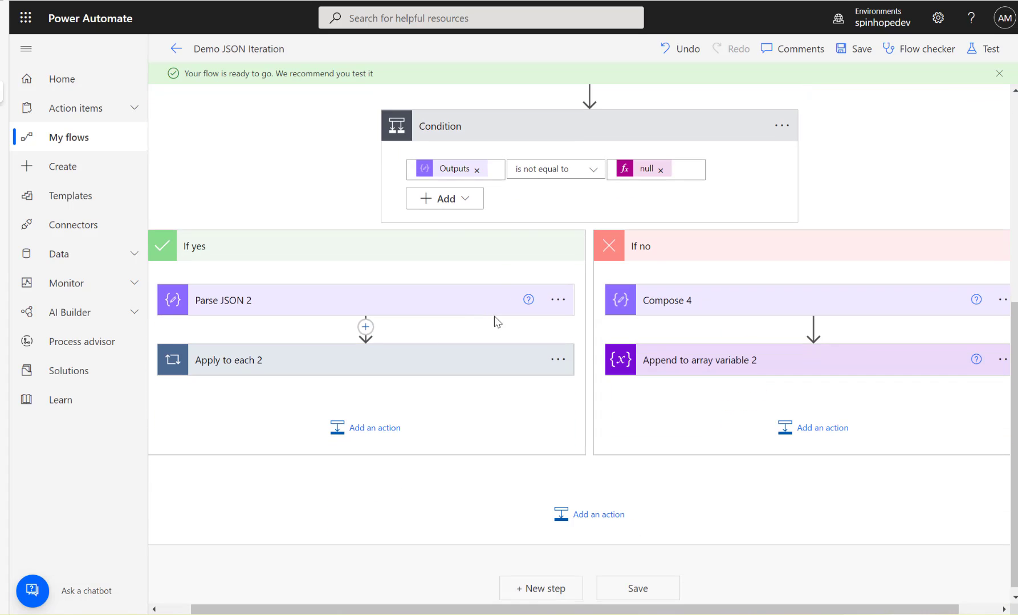
click(486, 249)
click(707, 246)
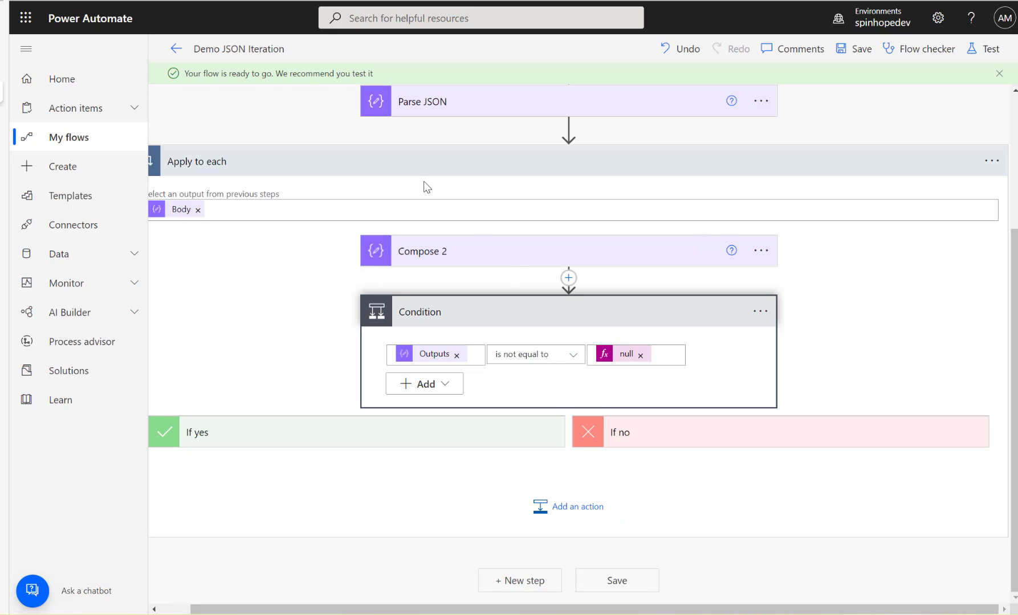
click(489, 317)
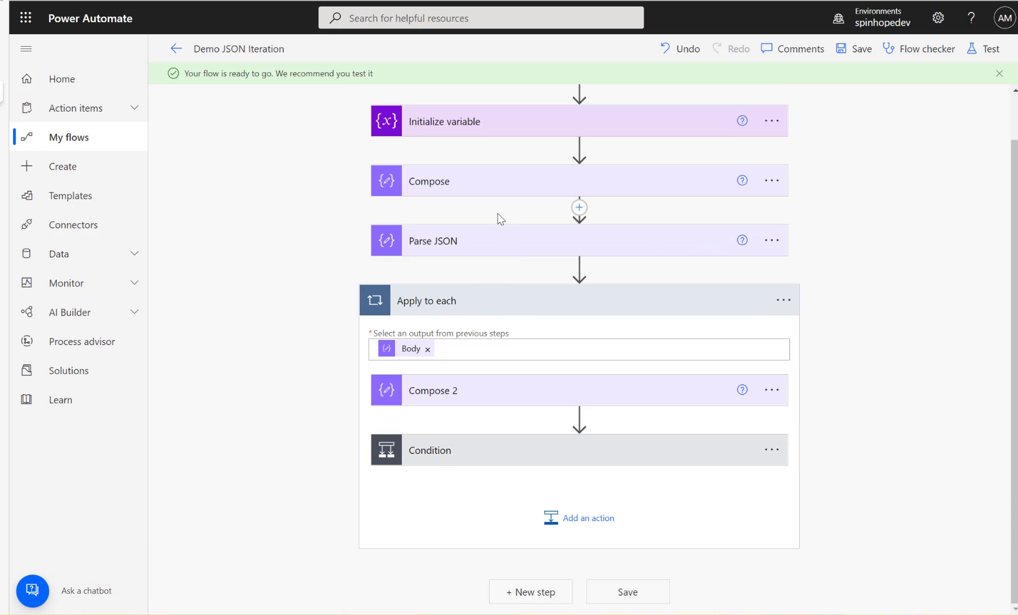
click(497, 303)
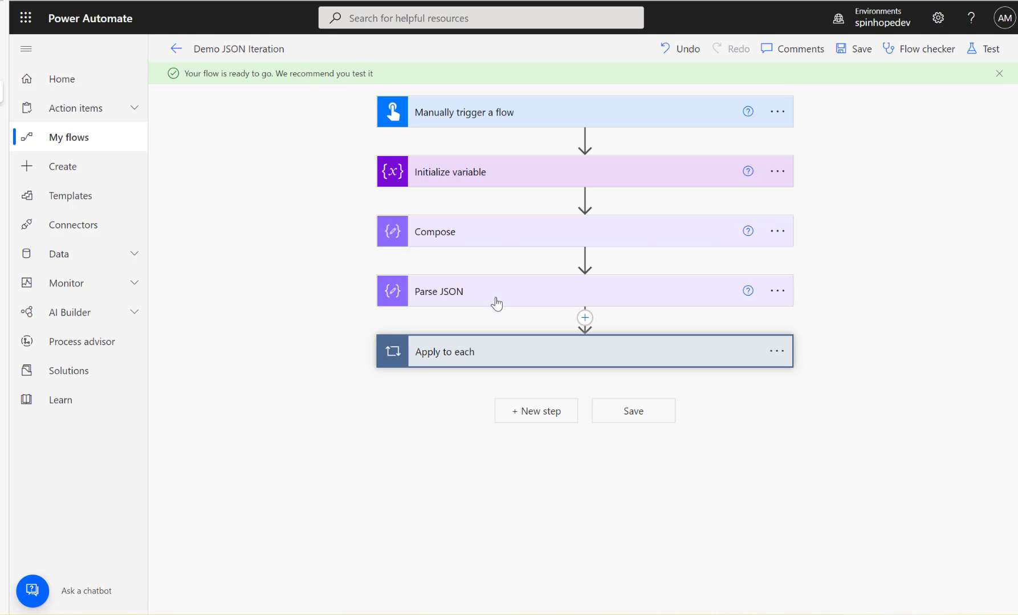
Add a Compose action after the outer Apply to each loop, with the FinalResult variable as its input.
click(530, 407)
text(comose)
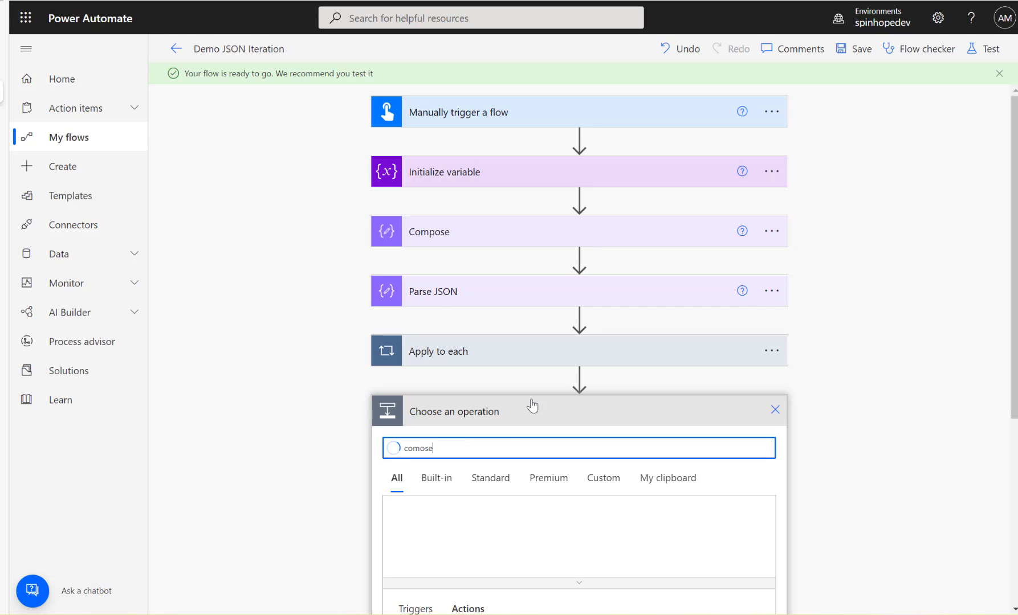
scroll(582, 496, down, 1)
scroll(541, 492, down, 3)
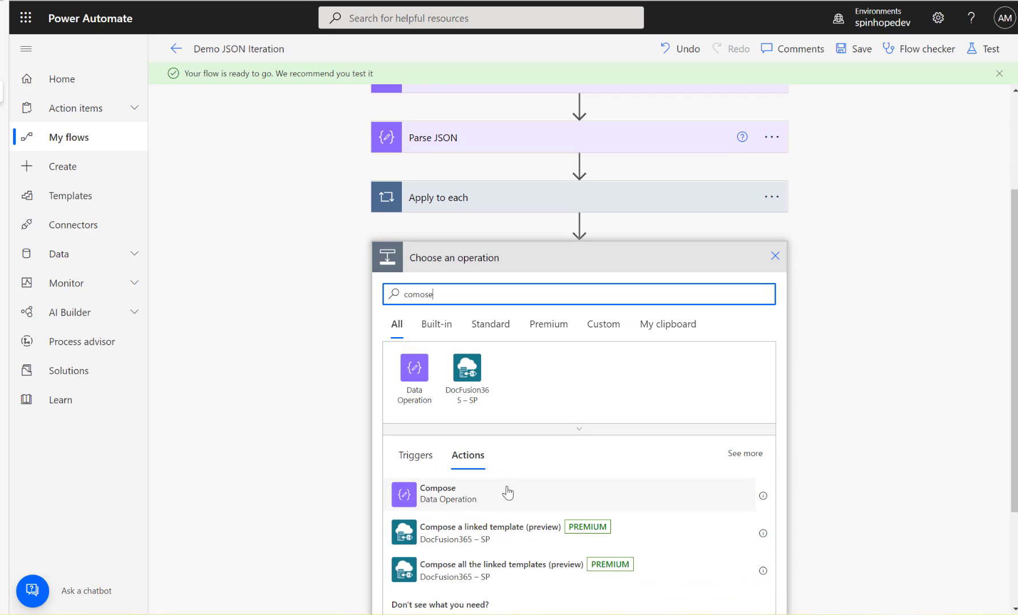
click(466, 493)
click(535, 439)
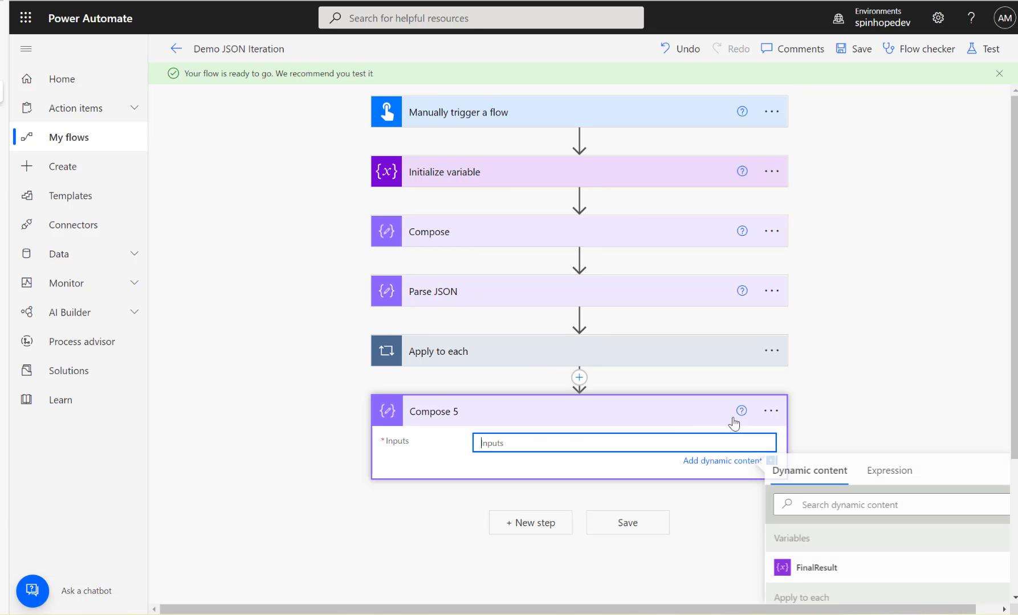
click(814, 425)
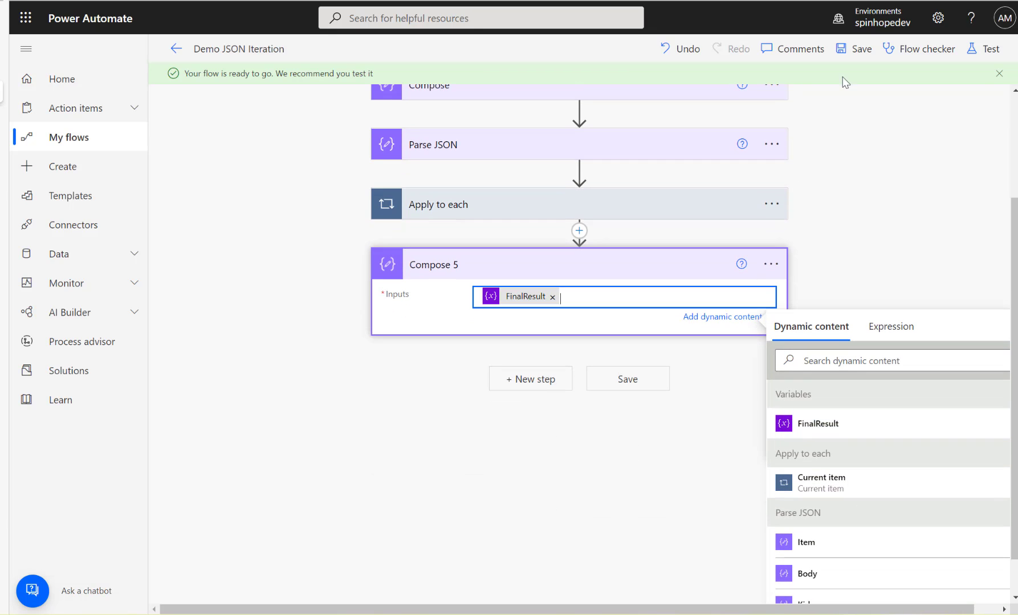
Save the flow and run a manual test of it.
click(986, 51)
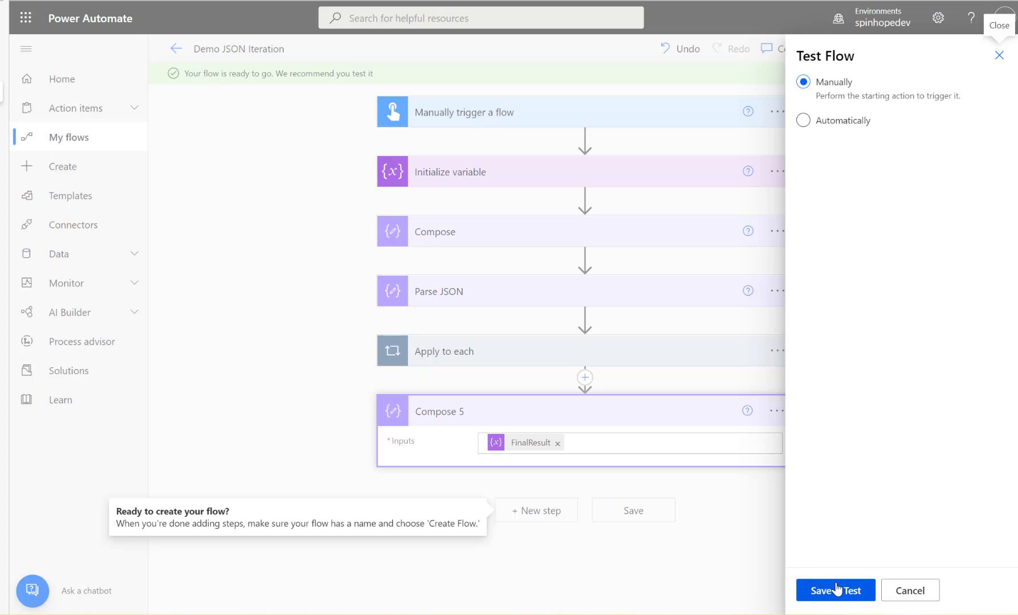
click(836, 589)
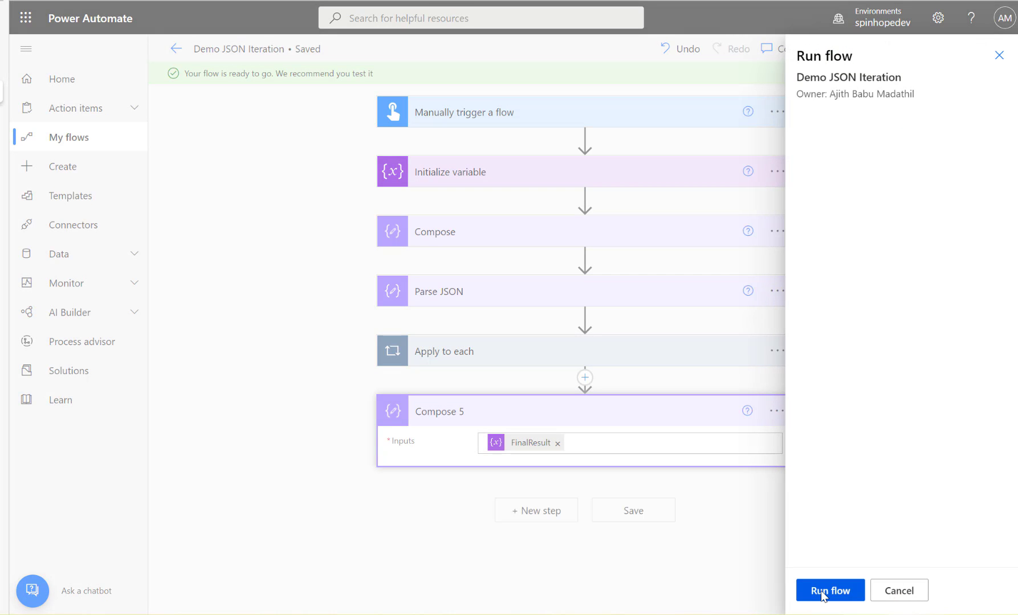
click(821, 593)
click(822, 592)
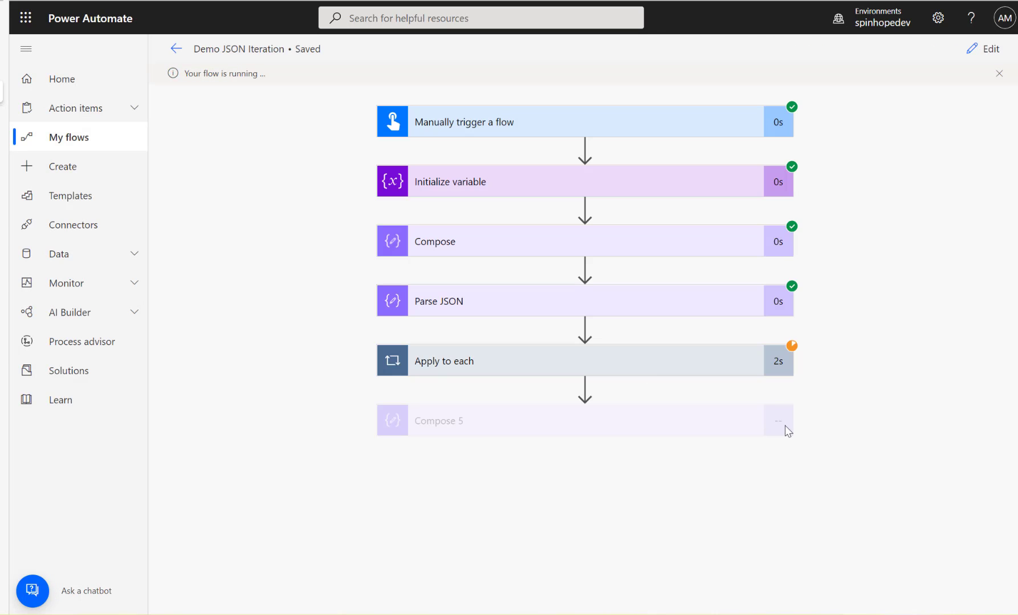
Expand Compose 5 in the run results and open its raw outputs to examine the collected entries.
click(545, 429)
scroll(560, 409, down, 4)
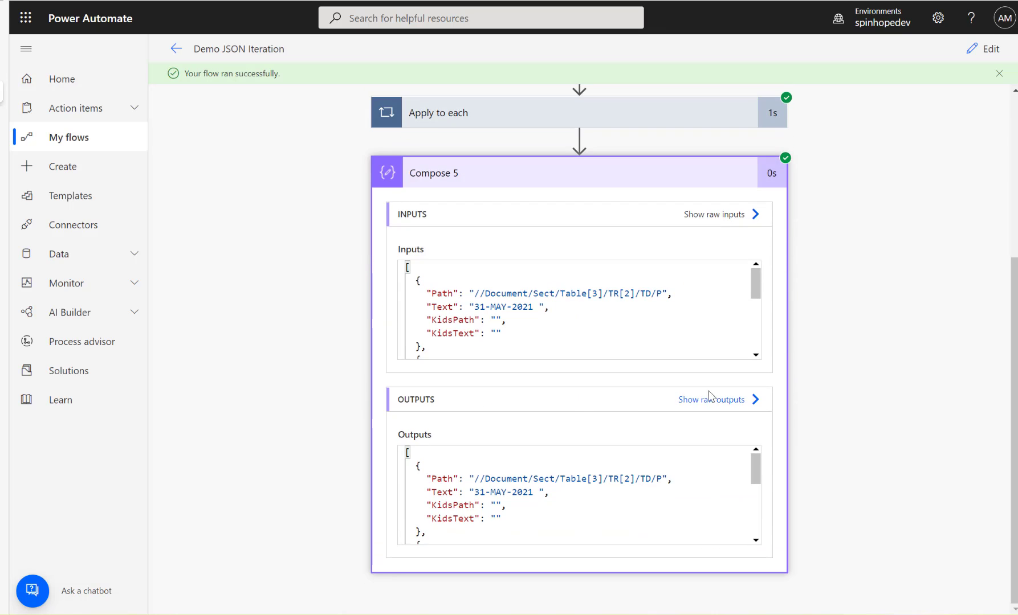
click(720, 401)
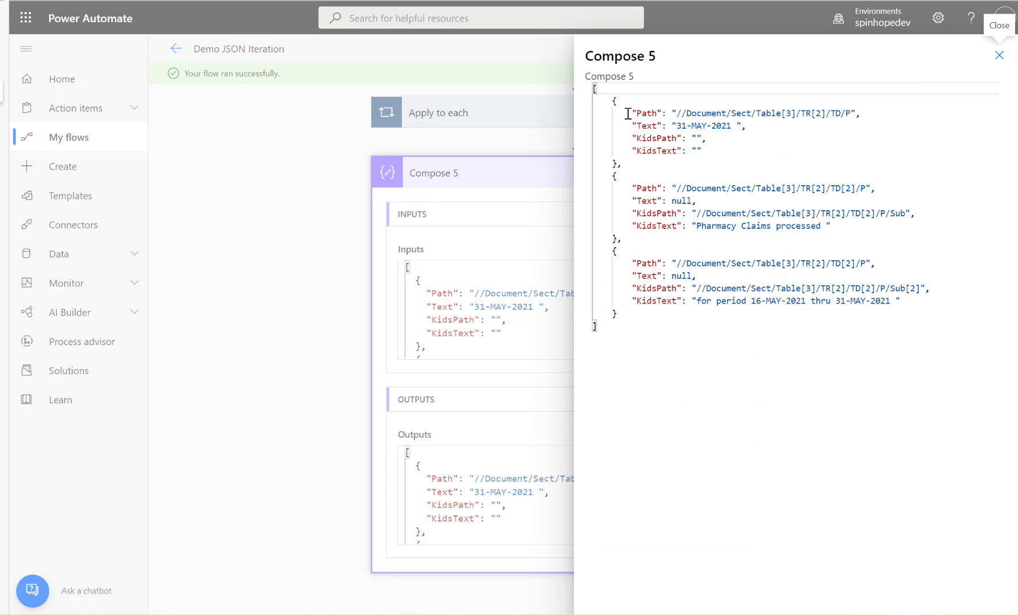
Examine the Compose 5 output, checking KidsPath and KidsText in the first entry and Path and Text in the second.
click(632, 140)
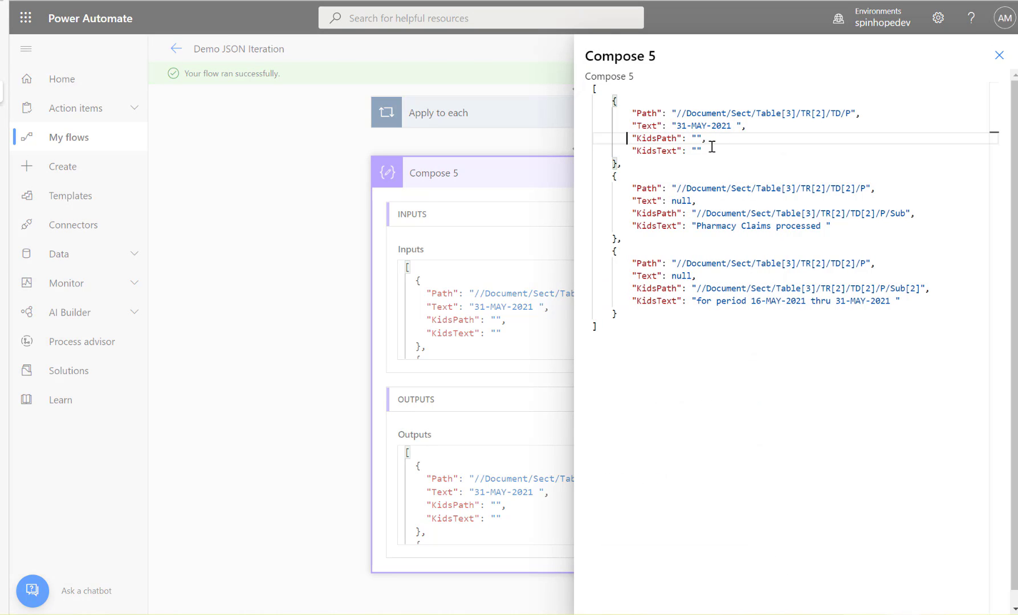
drag(711, 147, 606, 138)
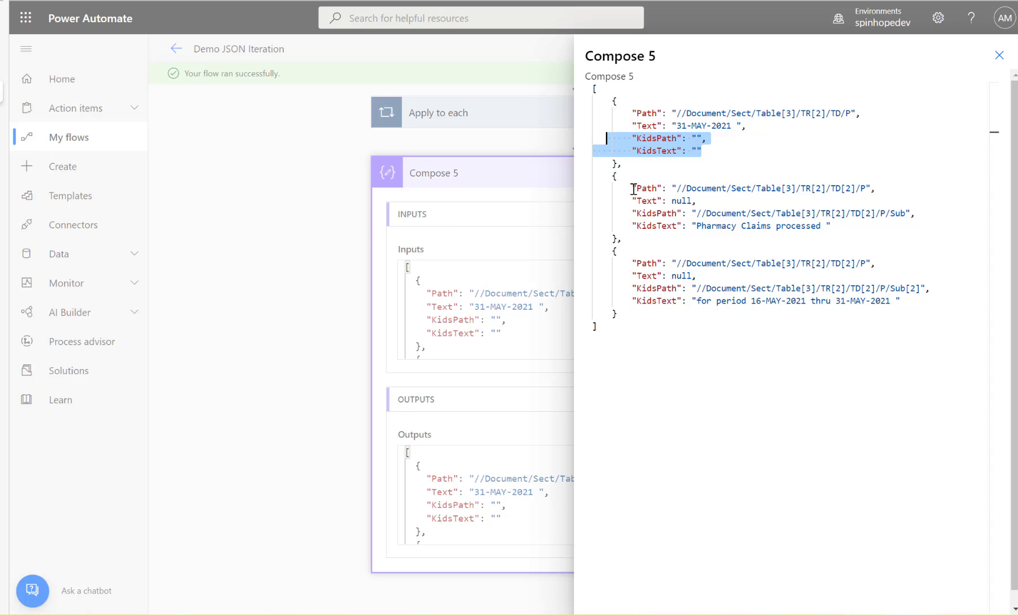
drag(633, 190, 705, 200)
click(704, 200)
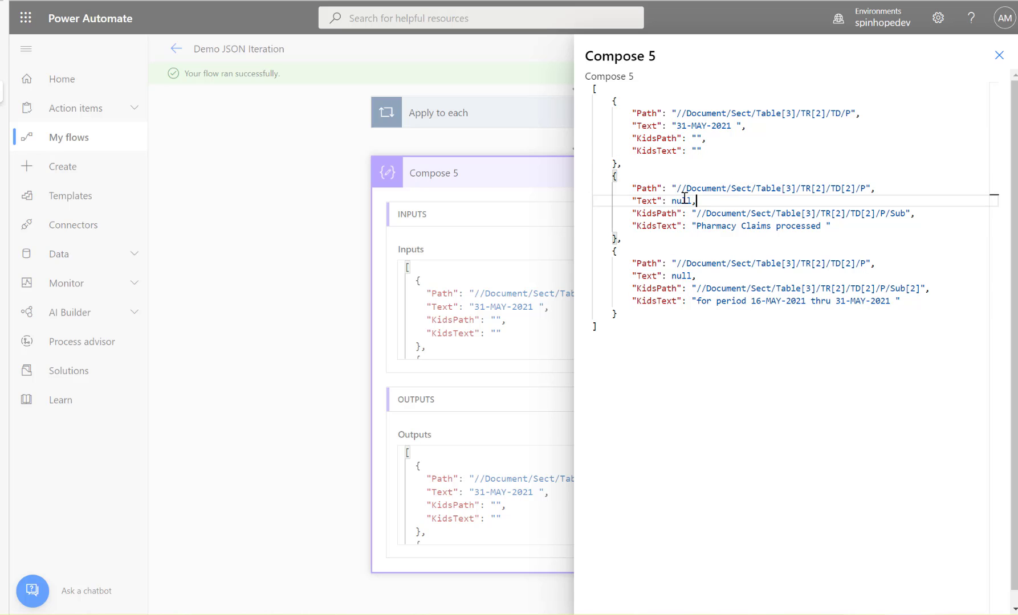
double_click(677, 200)
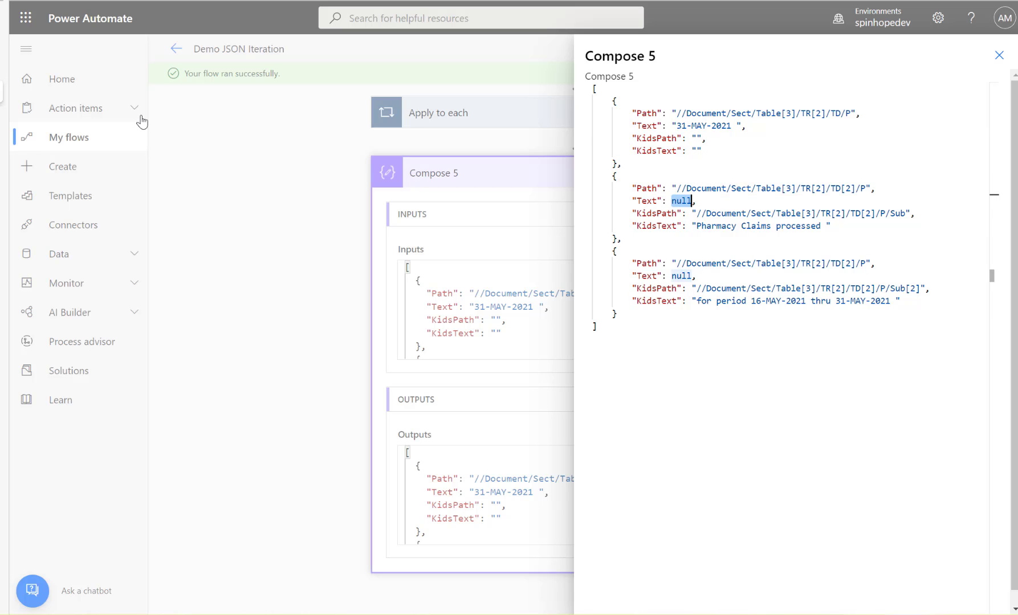
Switch to the forum post and examine the Path and Text of the first Kids element in its sample JSON.
click(4, 45)
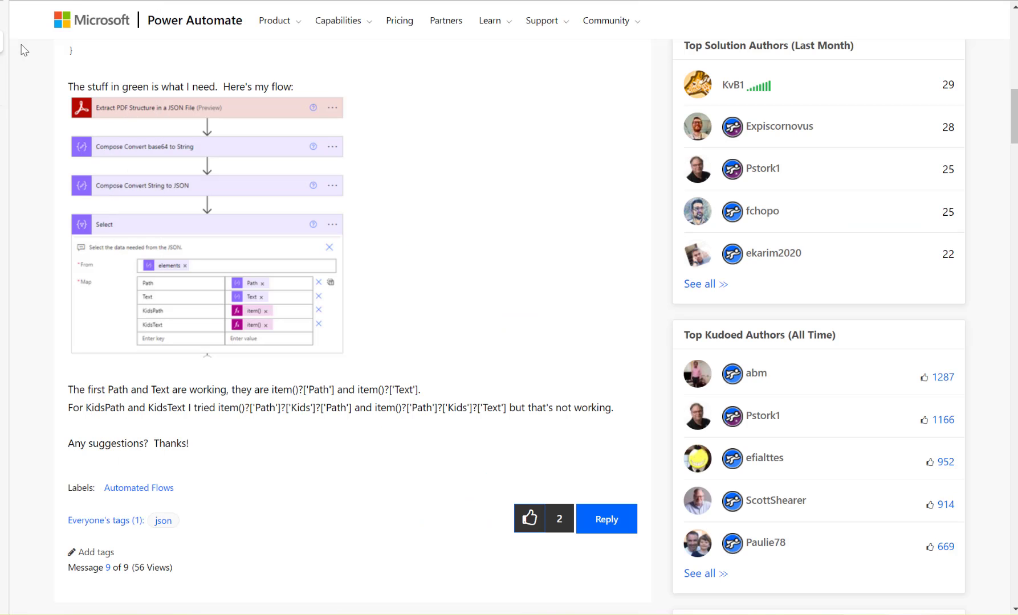
scroll(345, 299, up, 6)
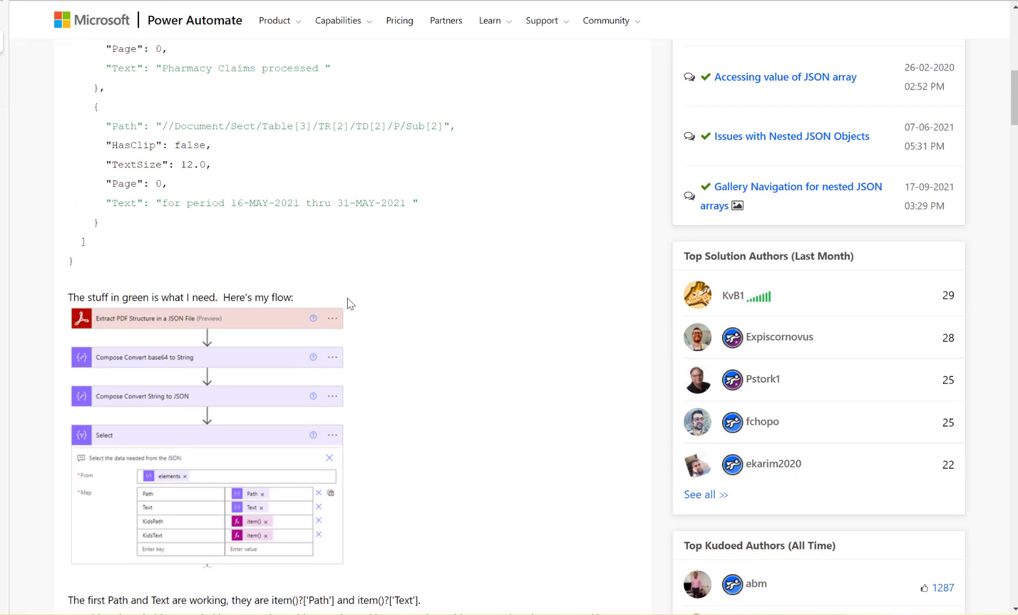
click(102, 201)
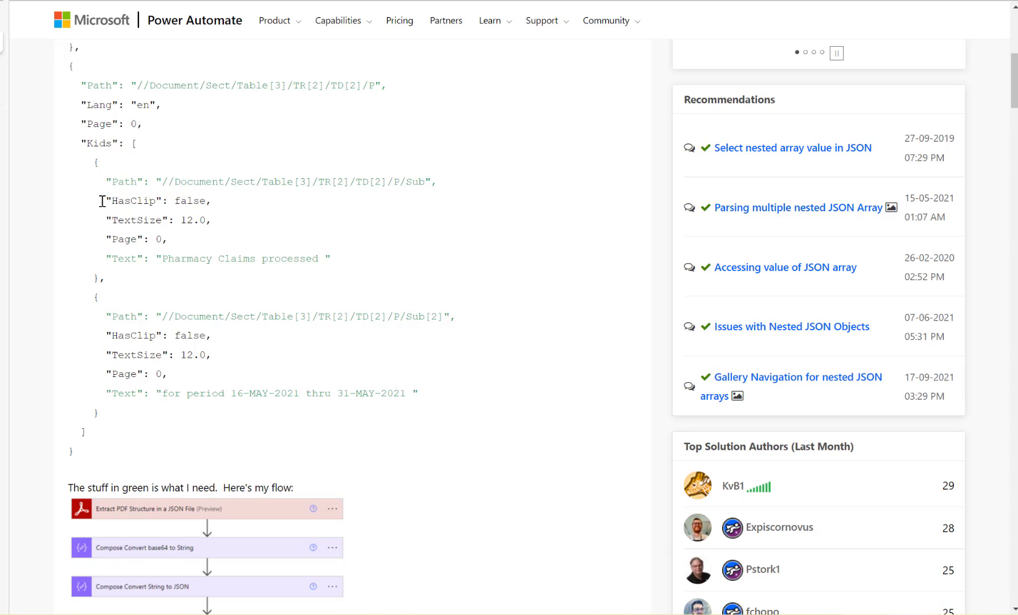
drag(107, 190, 246, 252)
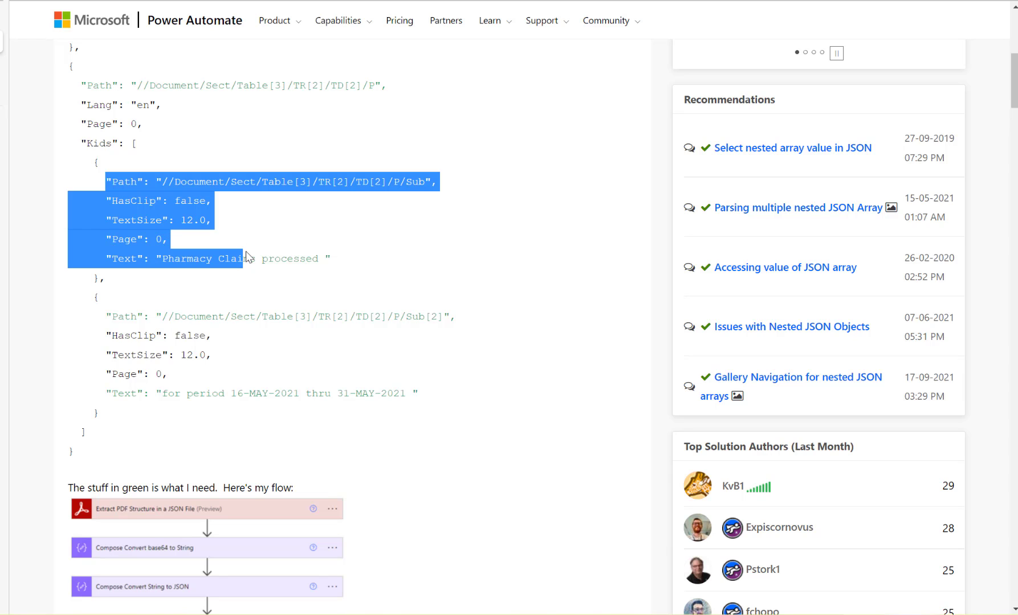
click(172, 256)
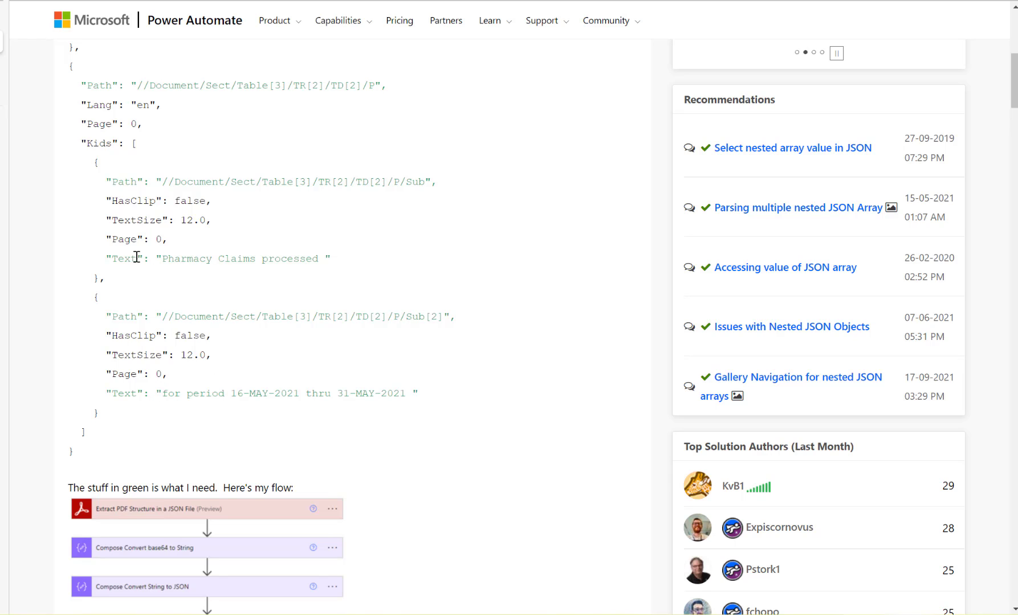
drag(162, 258, 268, 260)
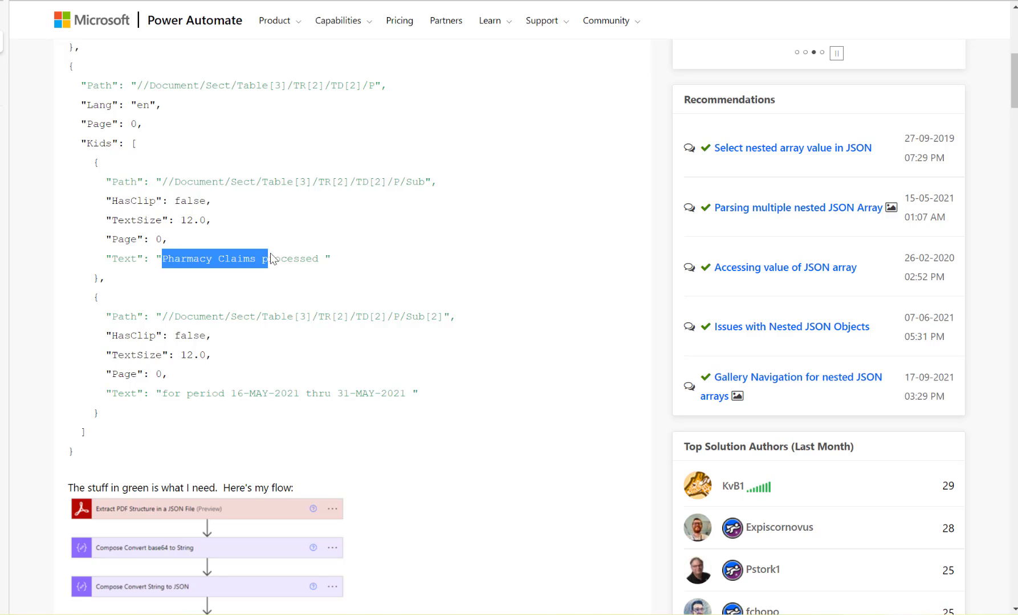
Return to the Power Automate run results and check the second entry's KidsText and the third entry's Path in Compose 5.
mouse_move(4, 95)
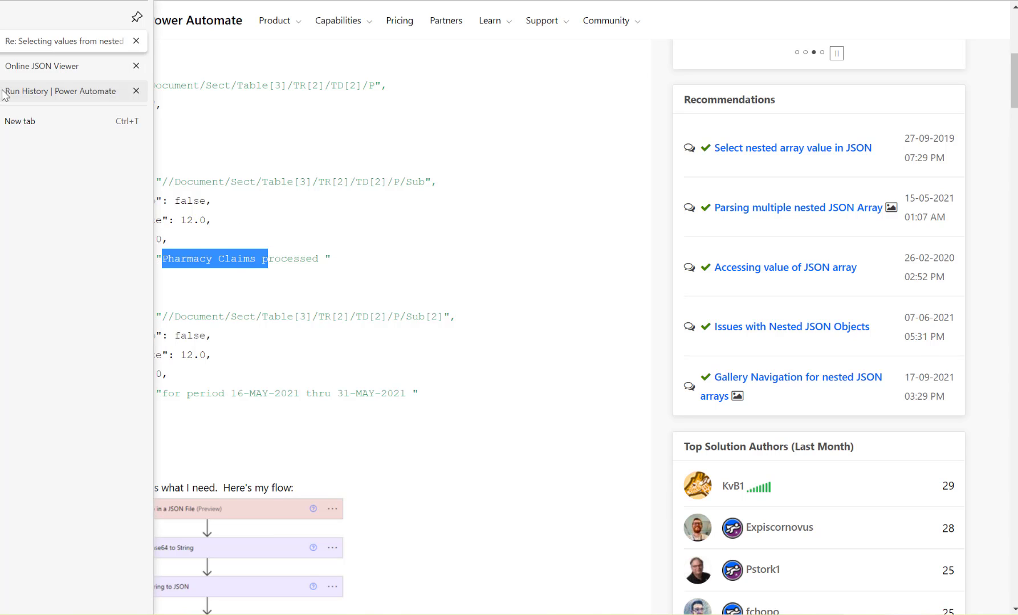
click(53, 91)
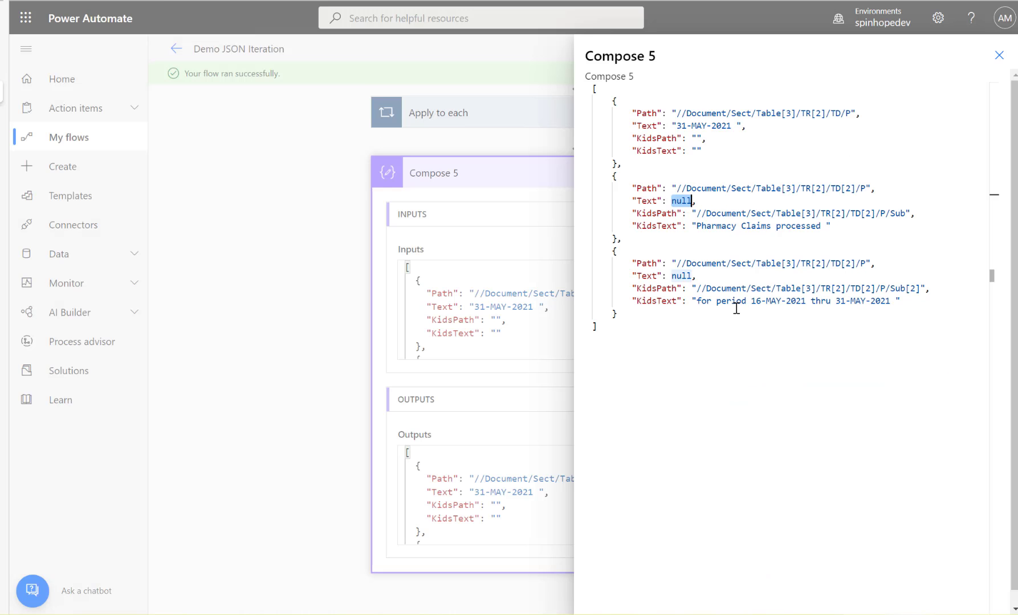
drag(690, 227, 830, 226)
drag(636, 277, 741, 263)
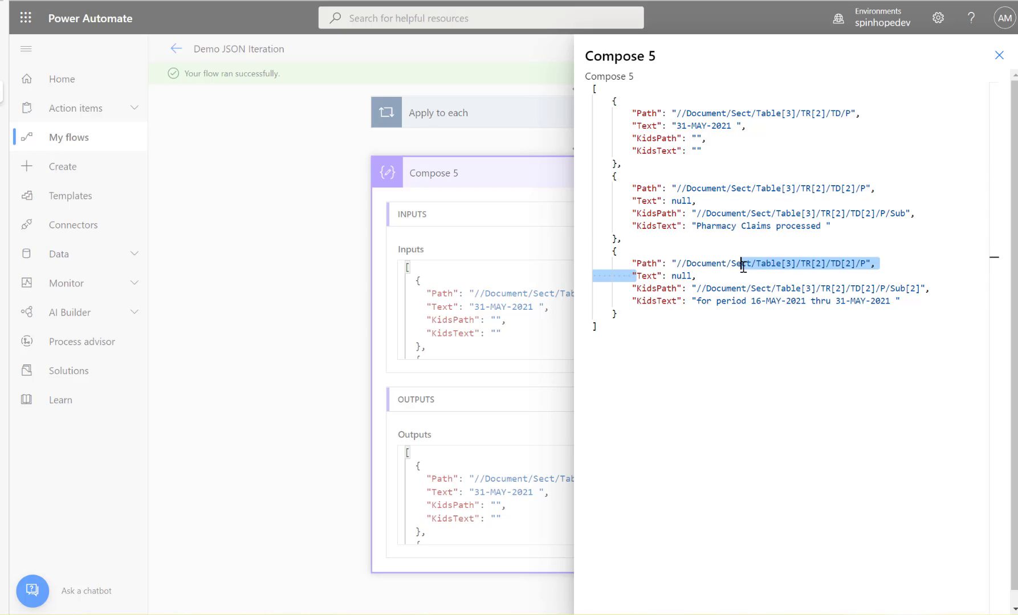
Switch back to the forum post and check the Text value of the first element in the sample JSON.
click(1, 51)
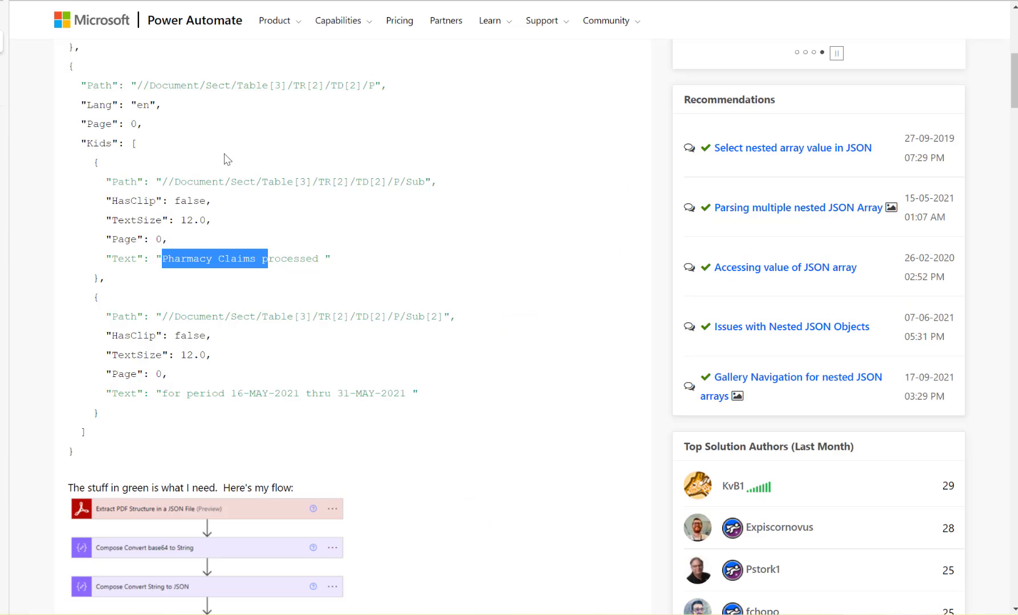
scroll(224, 158, up, 4)
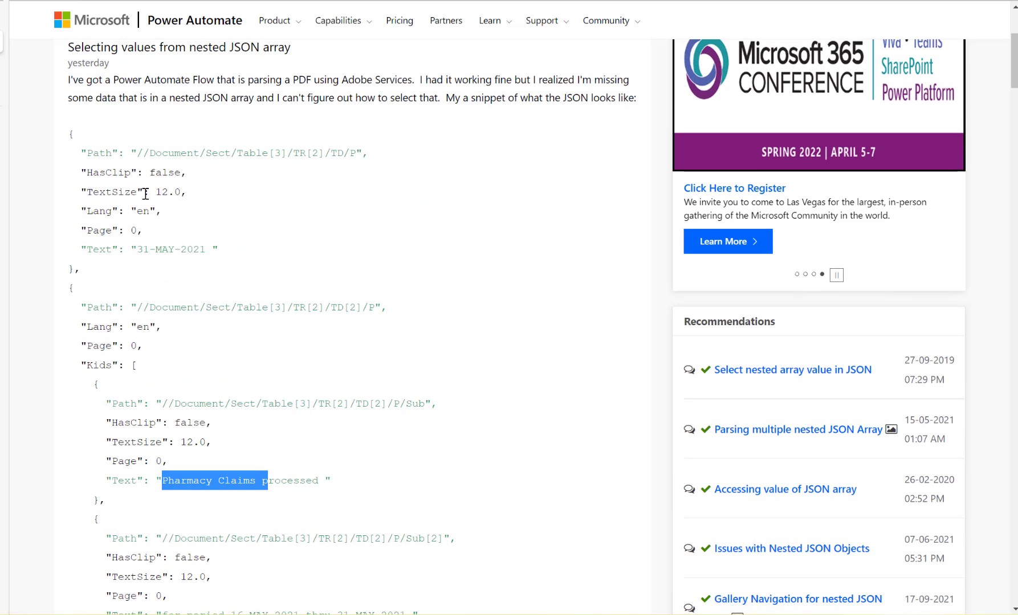
drag(90, 249, 253, 253)
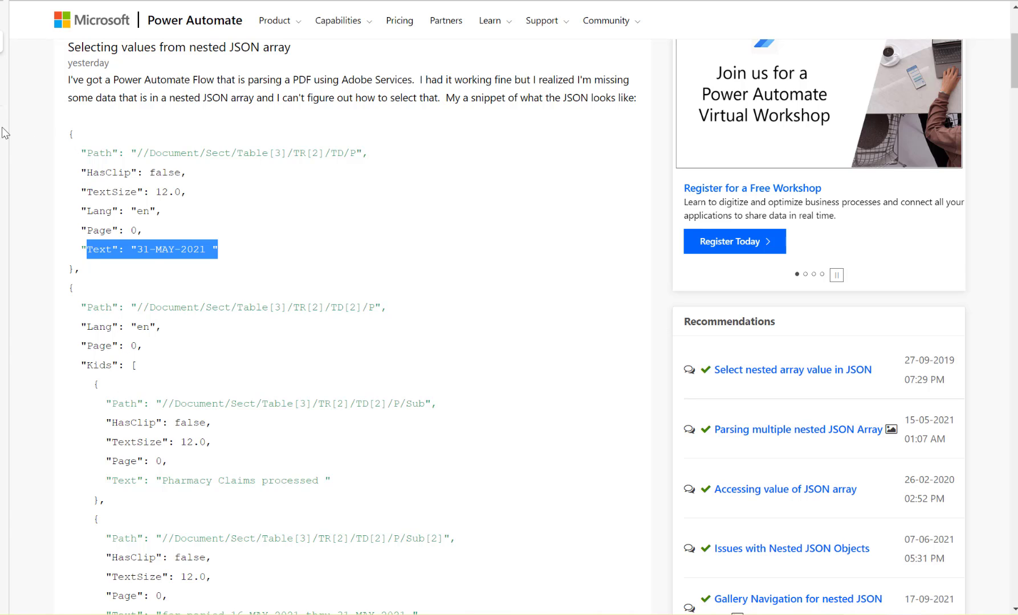
Return to Power Automate, open the flow for editing and review its actions from the first Compose down to Parse JSON 3.
mouse_move(27, 94)
click(33, 94)
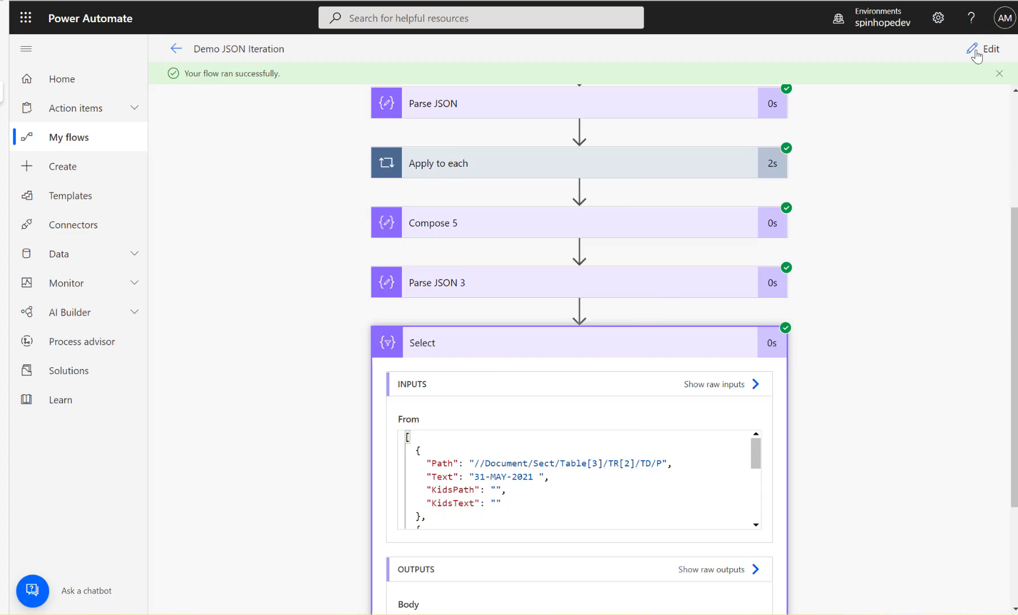
click(979, 56)
click(509, 218)
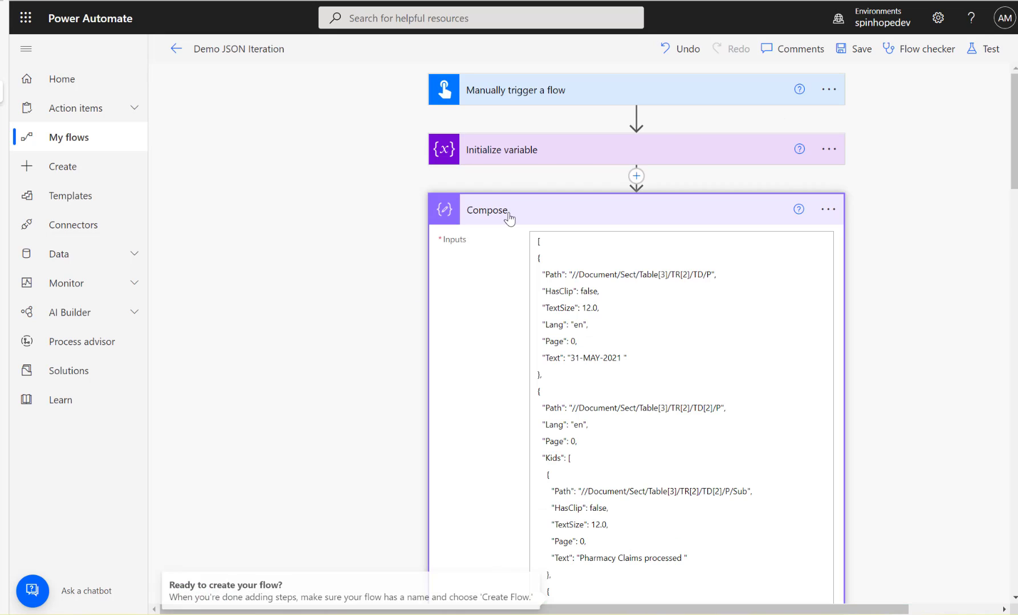
scroll(608, 269, down, 3)
scroll(608, 269, down, 8)
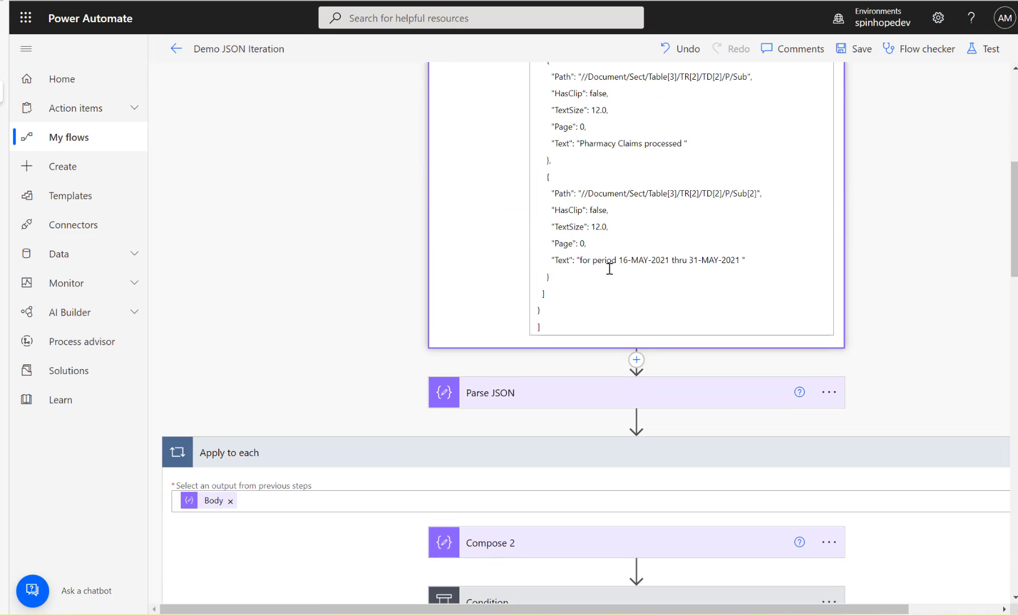
scroll(563, 309, down, 12)
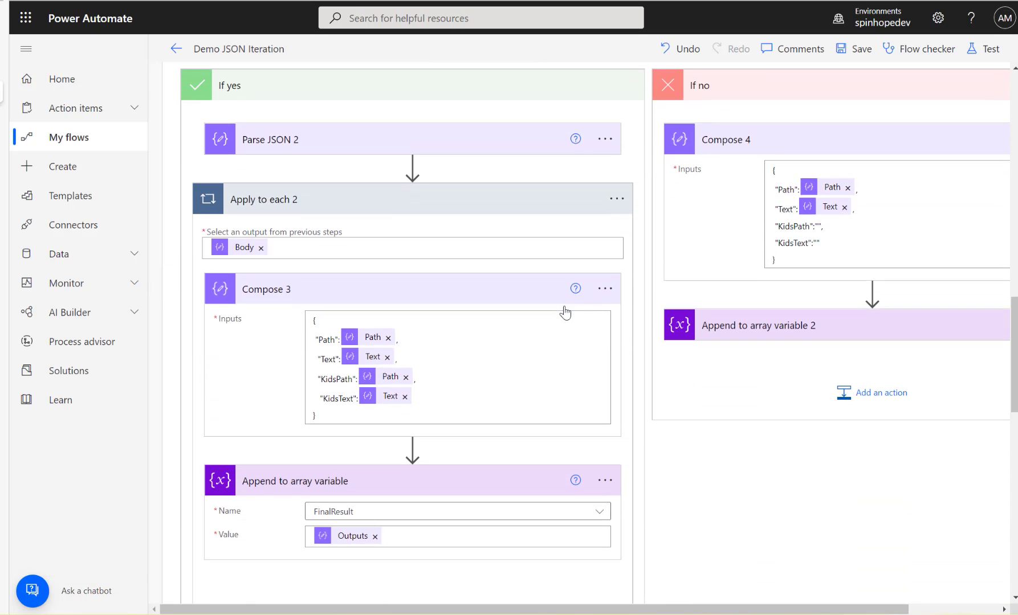
scroll(696, 314, down, 2)
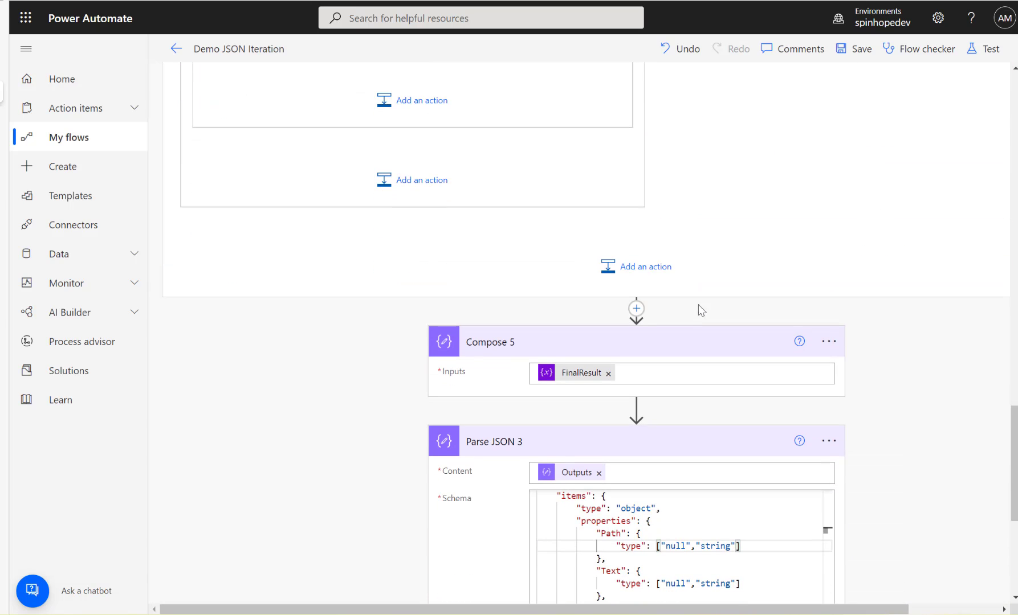